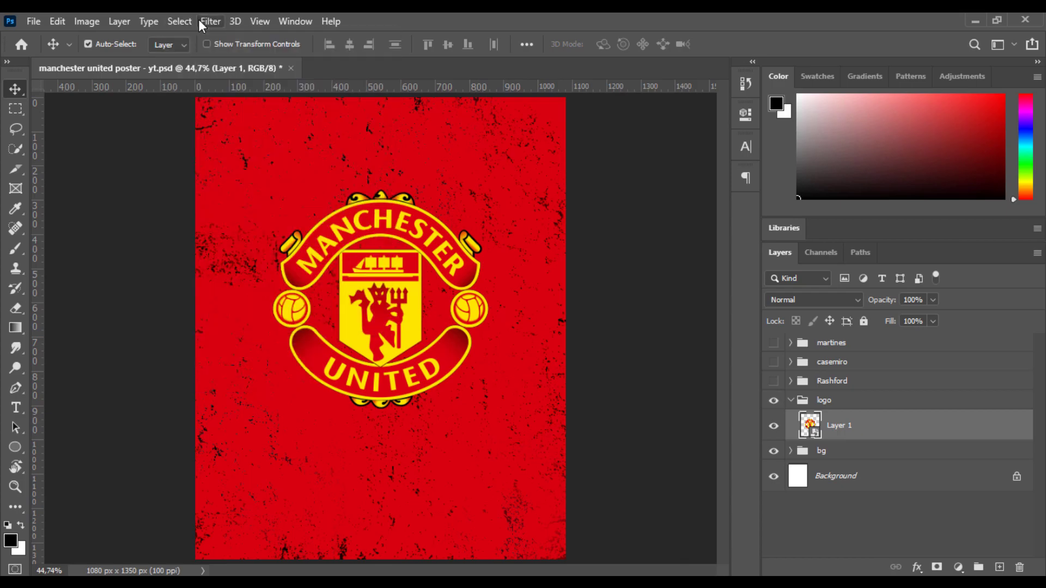
Start a Camera Raw Filter on the logo layer and adjust its contrast, highlights, shadows, whites and blacks.
click(243, 110)
click(774, 201)
drag(828, 332, 833, 332)
drag(828, 355, 808, 378)
drag(829, 400, 806, 401)
drag(828, 424, 845, 452)
scroll(831, 416, down, 1)
scroll(799, 226, up, 3)
Add a point in the lower quarter of the logo's tone curve and lift the curve's black point.
click(794, 247)
click(789, 280)
drag(787, 389, 787, 392)
drag(744, 431, 745, 417)
Raise the logo's Reds saturation and lower its Oranges saturation in the Color Mixer, and apply the filter.
click(775, 218)
click(787, 338)
click(795, 272)
mouse_move(828, 312)
mouse_down()
mouse_move(805, 316)
mouse_move(839, 314)
mouse_up()
drag(828, 335, 815, 338)
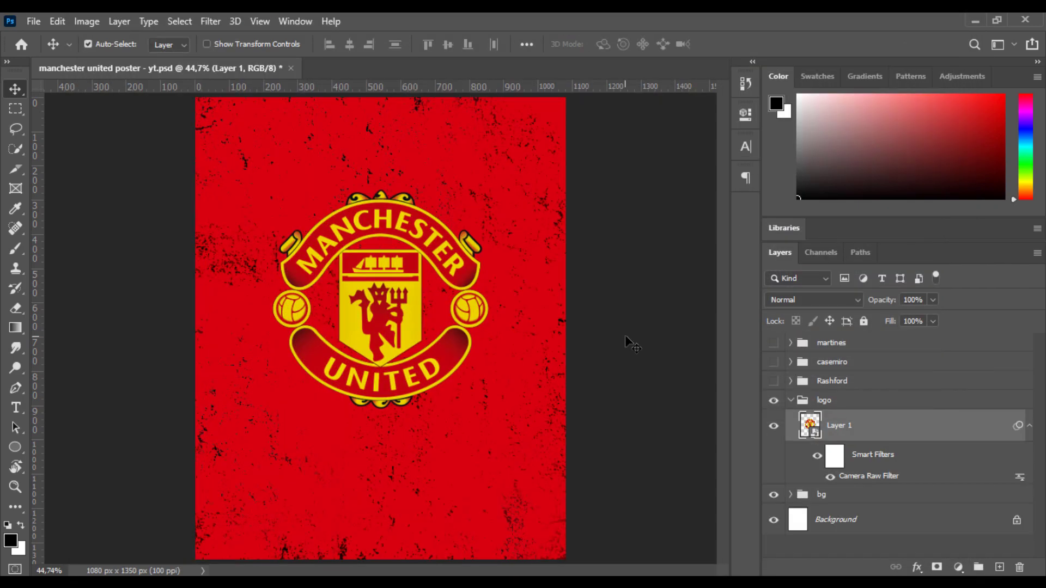
Show and expand the Rashford group, and hide the Rashford layer inside it.
click(790, 400)
click(774, 382)
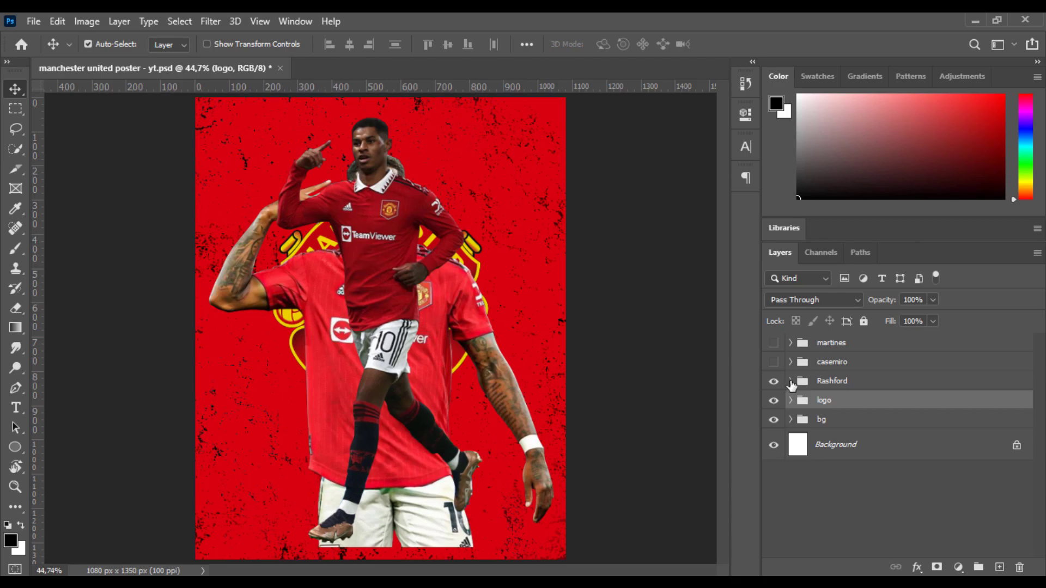
click(791, 381)
right_click(841, 441)
click(773, 406)
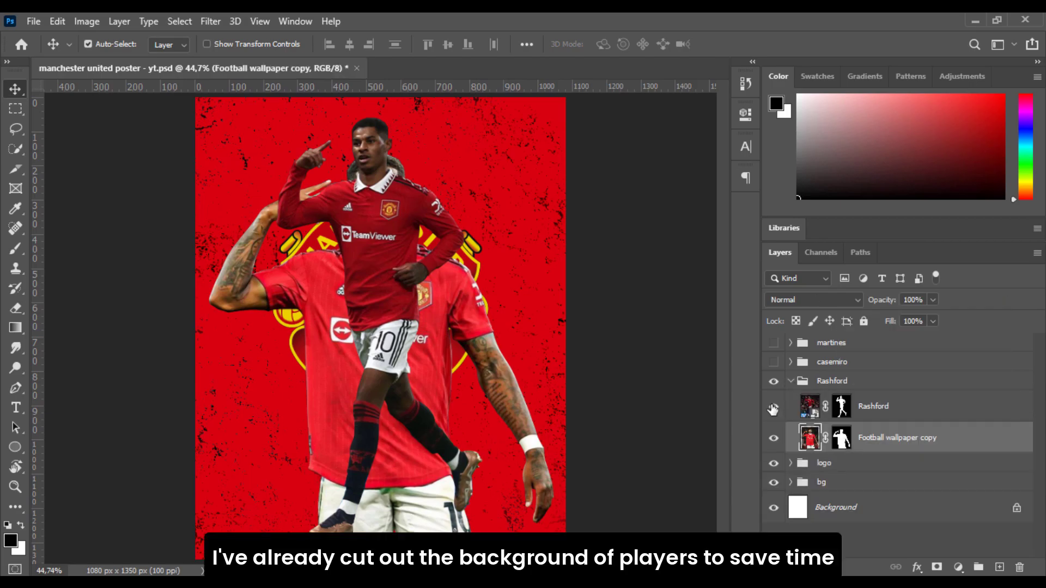
Inspect both player cutouts in the Rashford group by toggling their layer masks off and on.
right_click(839, 408)
click(868, 416)
click(841, 439)
right_click(847, 463)
click(842, 439)
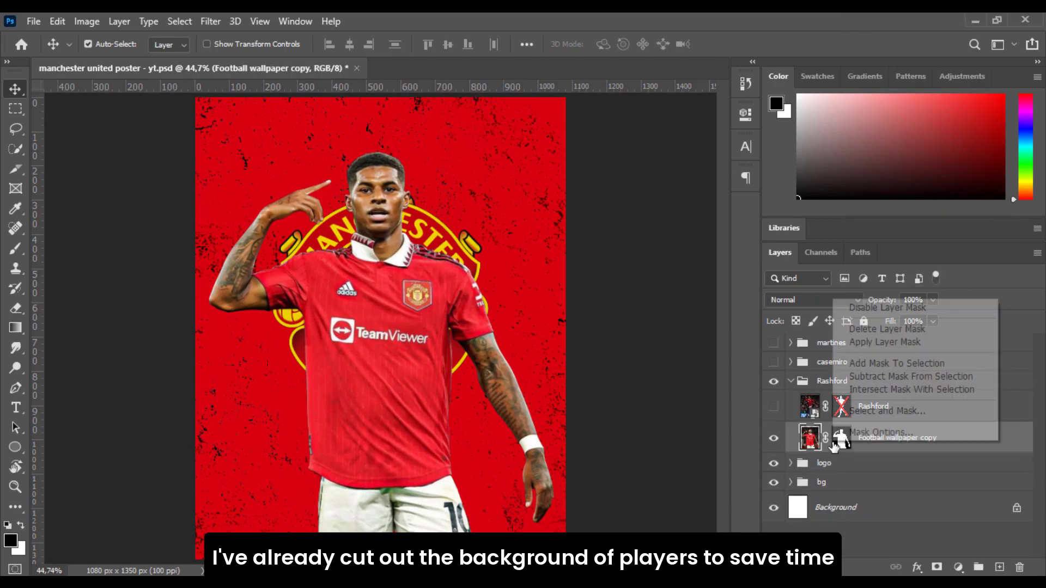
right_click(841, 438)
click(888, 307)
right_click(842, 438)
click(885, 305)
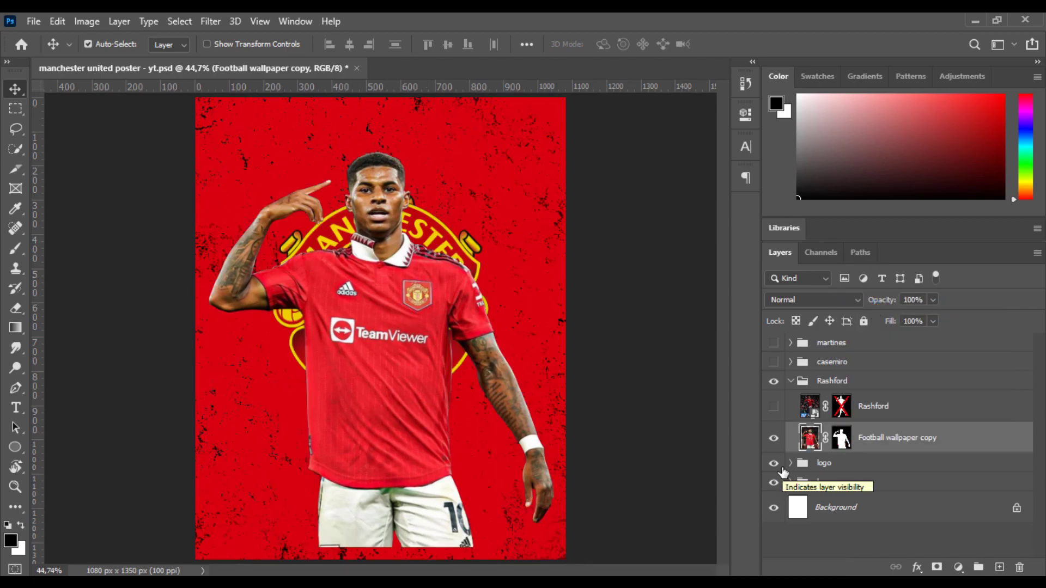
click(773, 406)
right_click(842, 409)
click(871, 421)
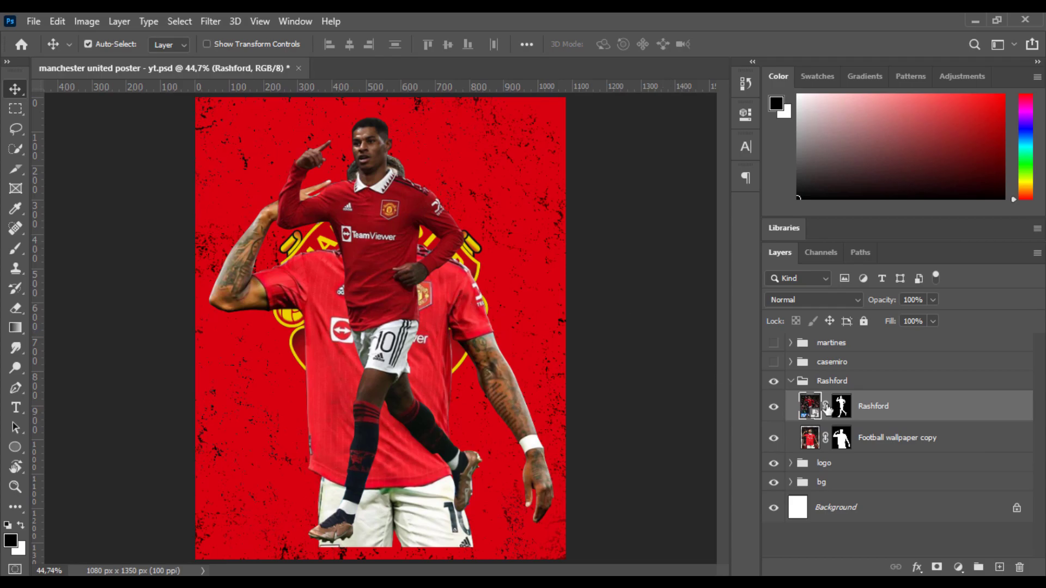
click(773, 408)
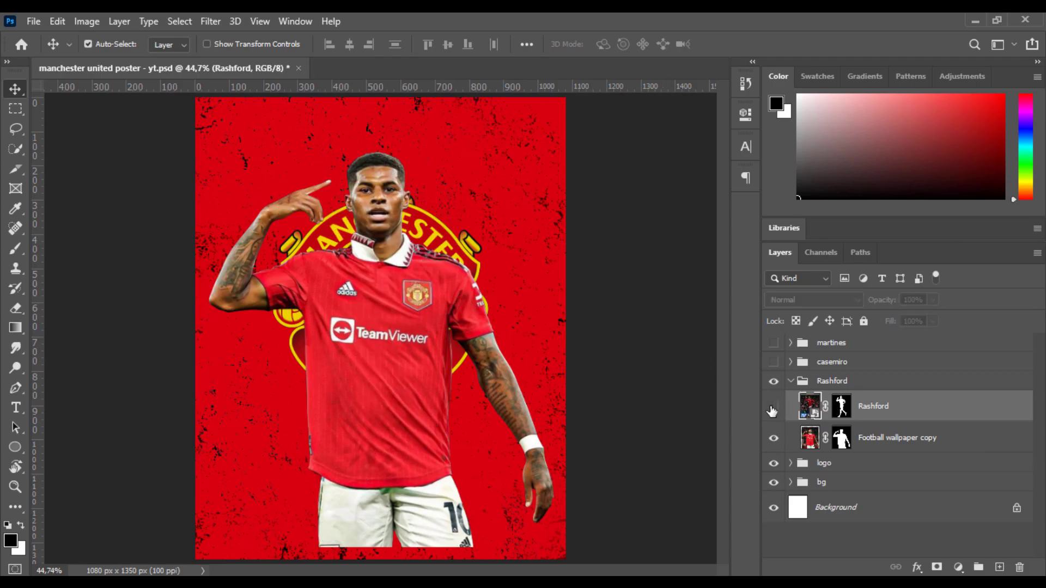
Enlarge the logo group with Free Transform, shift it upward on the poster and hide the group.
click(844, 463)
key(ctrl+t)
click(517, 248)
drag(440, 240, 440, 204)
drag(487, 263, 516, 263)
drag(462, 242, 499, 199)
key(Return)
click(773, 463)
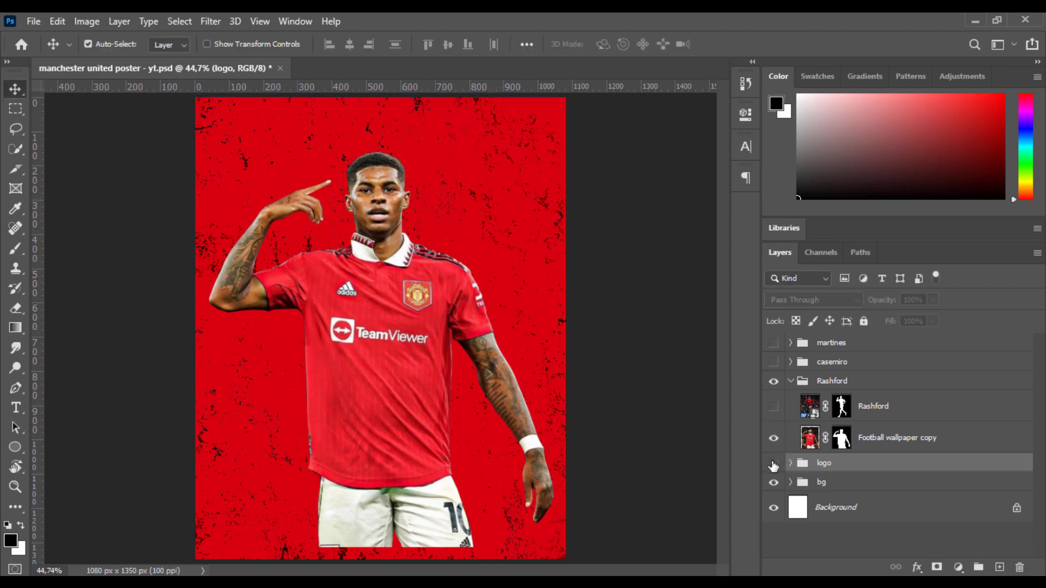
Scale the Football wallpaper copy layer to 56.56% and place it at X 573 px, Y 465.50 px.
click(890, 438)
key(ctrl+t)
drag(555, 329, 462, 332)
drag(409, 332, 460, 288)
drag(360, 317, 390, 288)
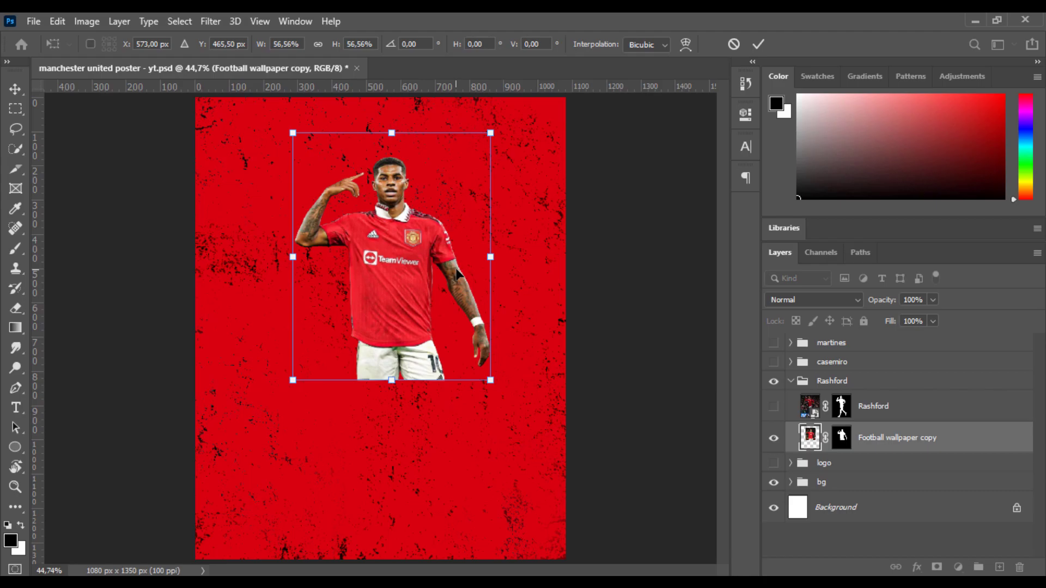
click(759, 44)
Convert the Football wallpaper copy layer to a smart object and add a layer mask to it.
right_click(894, 440)
click(790, 223)
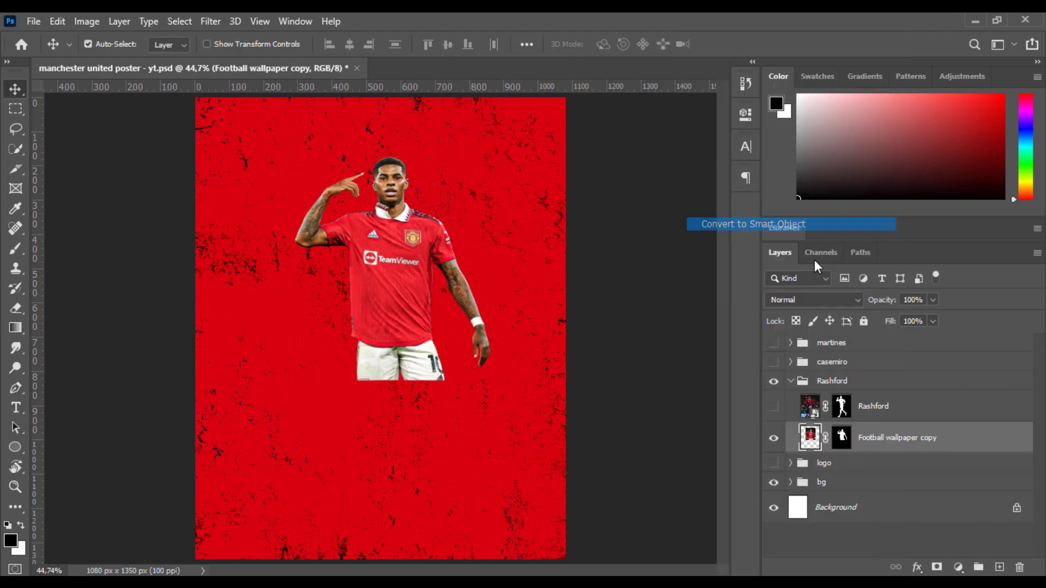
click(936, 567)
Mask out the lower edge of the player's shorts in black with a rough textured brush.
key(b)
right_click(398, 297)
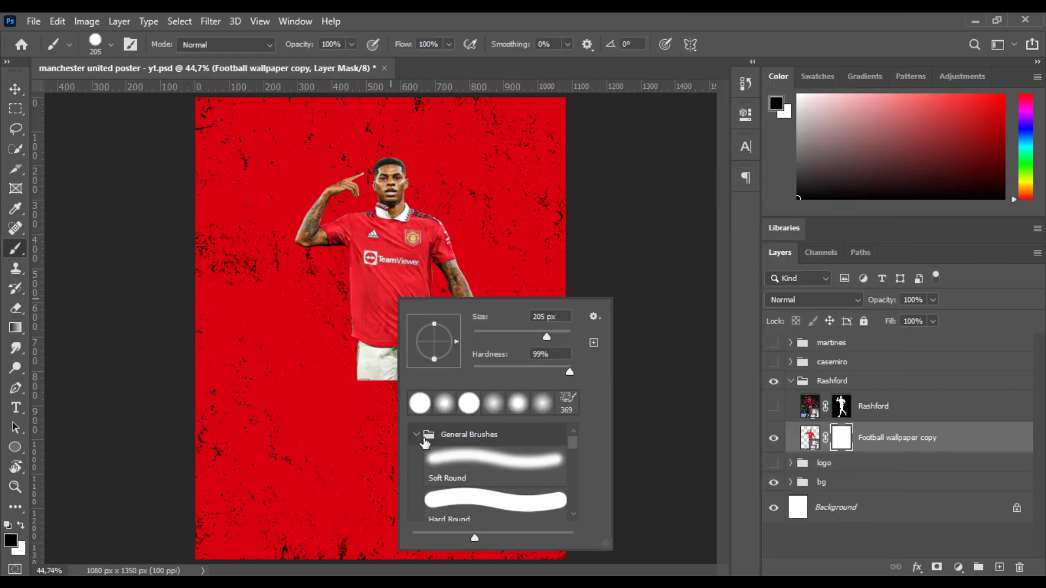
click(567, 402)
drag(340, 403, 414, 404)
Enlarge the masked player slightly and move him down and to the left, near the poster's centre.
key(v)
key(ctrl+t)
drag(492, 267, 517, 267)
drag(484, 260, 456, 276)
key(Return)
Start a Camera Raw Filter on Football wallpaper copy with Contrast +12, Highlights -44, Shadows -40, Whites -9 and Blacks -26.
click(888, 406)
click(892, 437)
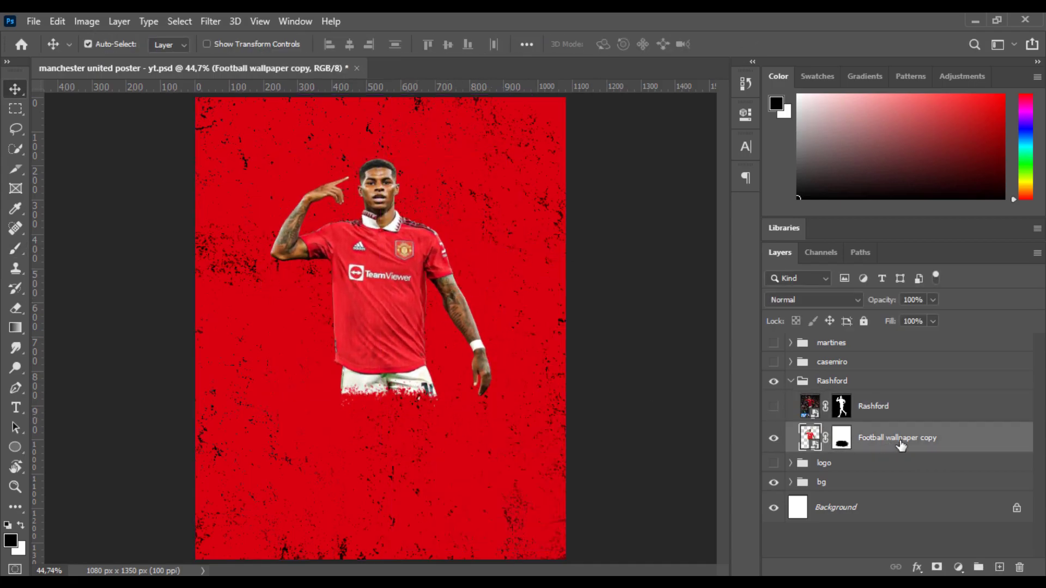
click(210, 21)
click(236, 110)
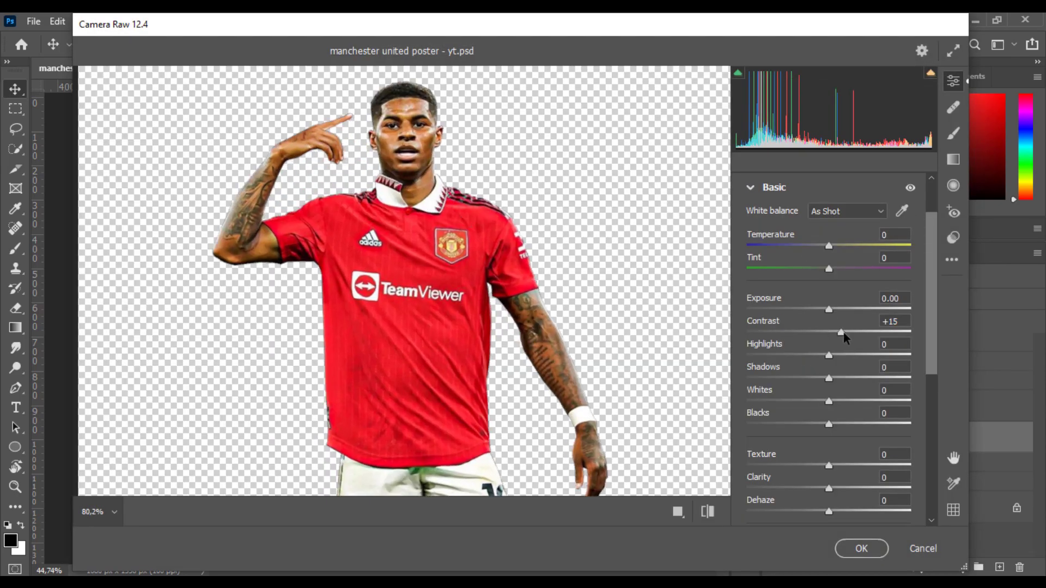
drag(843, 334, 792, 355)
drag(828, 378, 840, 423)
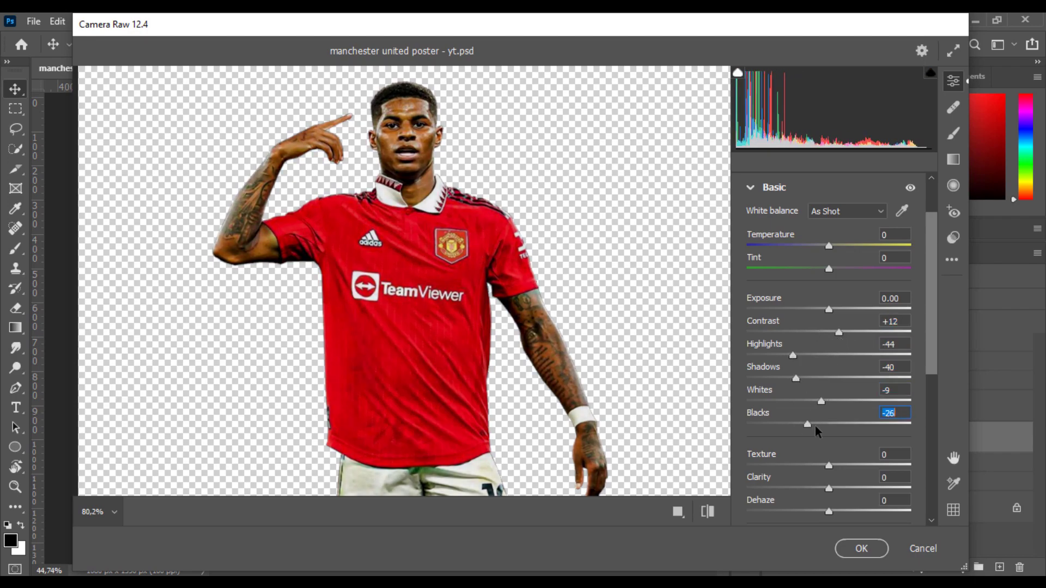
Raise the large player's clarity slightly and strongly lower his highlights and whites.
scroll(847, 420, down, 3)
drag(828, 341, 841, 349)
scroll(841, 349, up, 3)
drag(793, 282, 747, 282)
drag(820, 327, 756, 327)
Lift the tone curve's black point and add a lower-quarter point and an upper point at input 194, output 191.
scroll(821, 314, down, 3)
click(776, 346)
click(787, 389)
drag(744, 431, 744, 428)
click(872, 306)
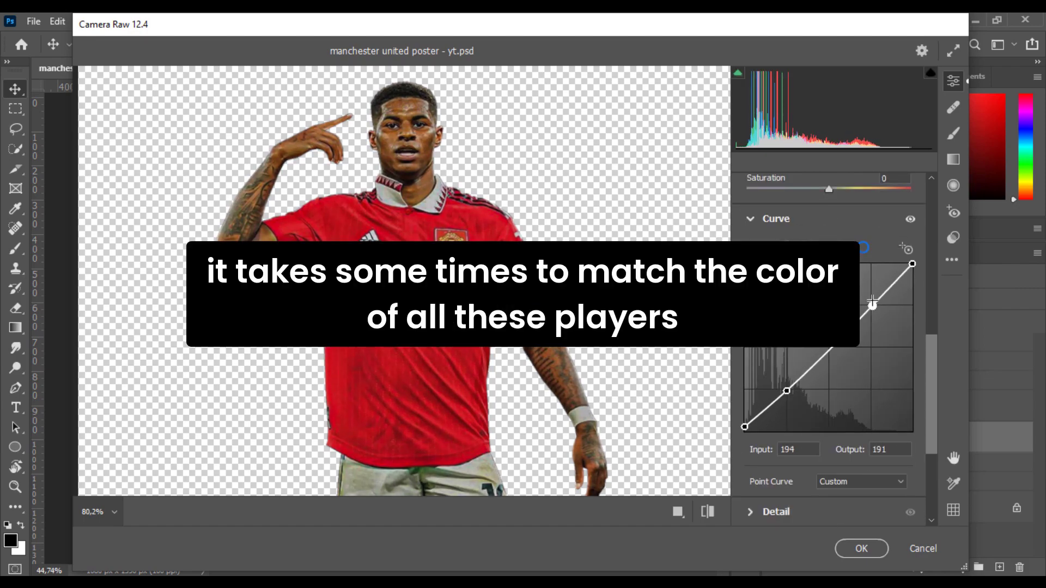
Raise the large player's blacks, shadows, highlights and whites slightly in the Basic adjustments.
scroll(872, 306, up, 5)
drag(840, 446, 850, 450)
mouse_move(796, 400)
mouse_down()
mouse_move(831, 403)
mouse_move(807, 404)
mouse_up()
drag(746, 378, 758, 377)
drag(783, 423, 799, 424)
Set Sharpening, Noise Reduction and Color Noise Reduction to 20 for the large player.
click(774, 209)
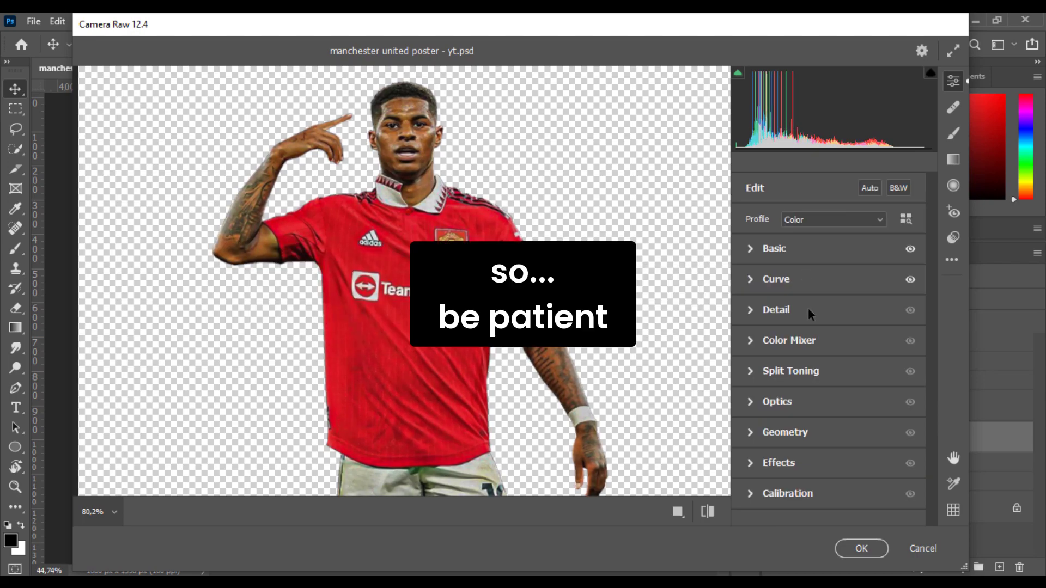
click(808, 309)
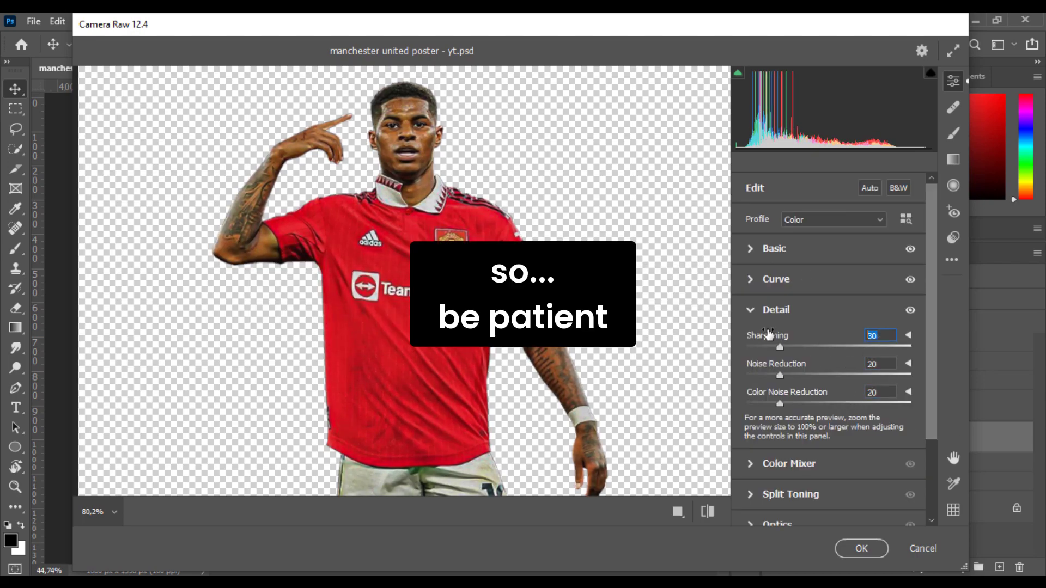
click(794, 308)
Set the Color Mixer hues to Reds -5, Oranges -12 and Yellows -25, and apply the filter.
click(784, 341)
drag(829, 312, 857, 312)
drag(828, 358, 856, 358)
drag(829, 335, 824, 312)
click(752, 272)
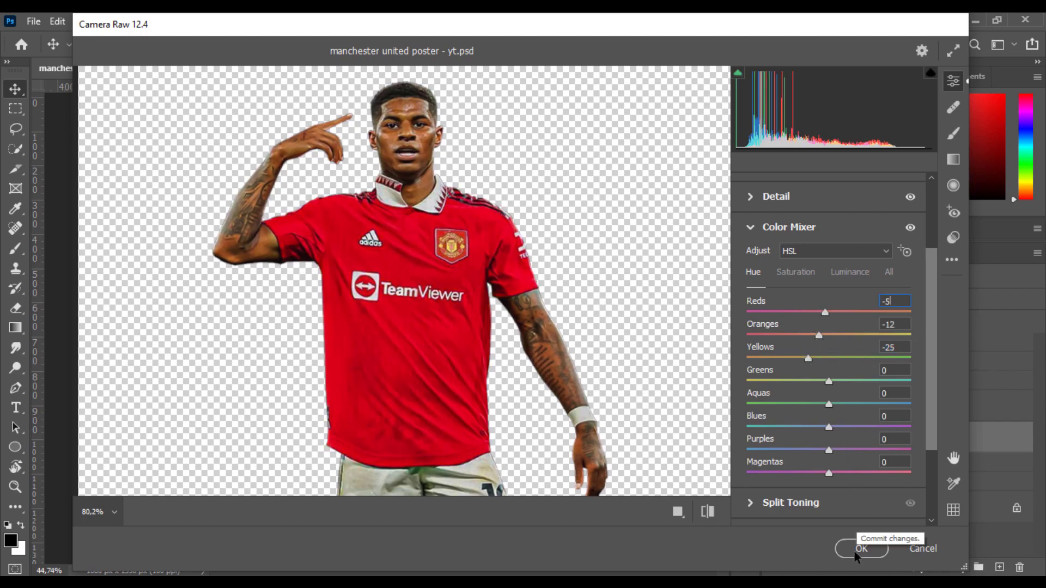
click(789, 226)
click(787, 459)
click(861, 548)
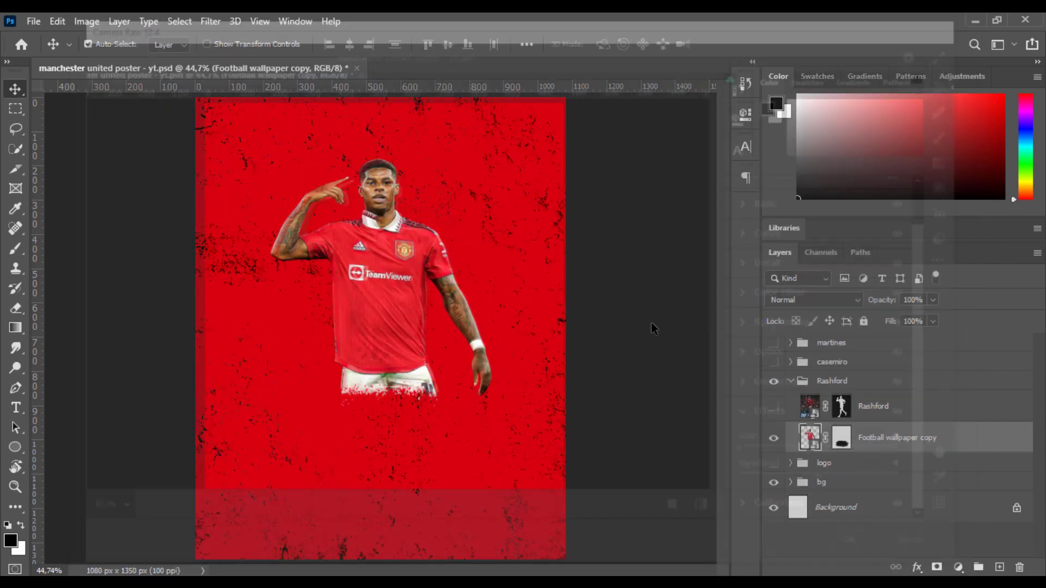
Show the full-body Rashford layer and convert it to a smart object.
click(932, 402)
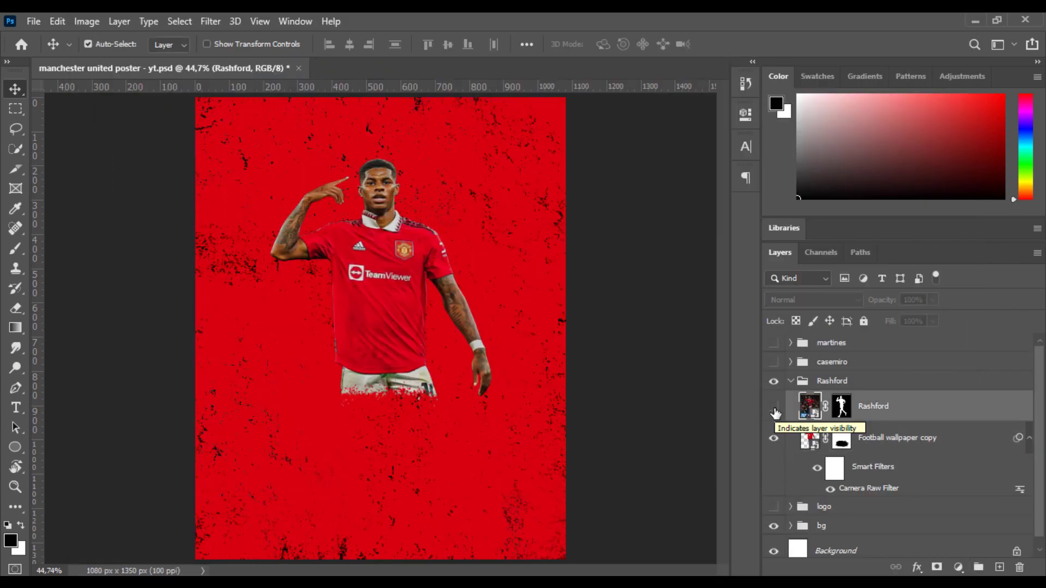
click(774, 407)
right_click(897, 409)
click(762, 171)
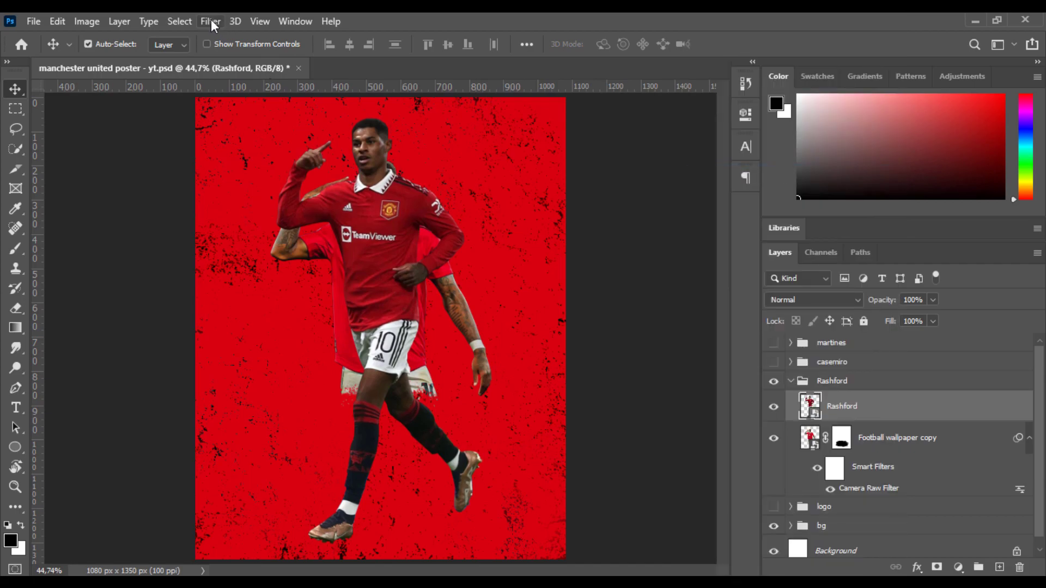
Start a Camera Raw Filter on the Rashford layer, lowering highlights and setting Whites +52, Blacks +40 and Clarity +18.
click(210, 21)
click(264, 112)
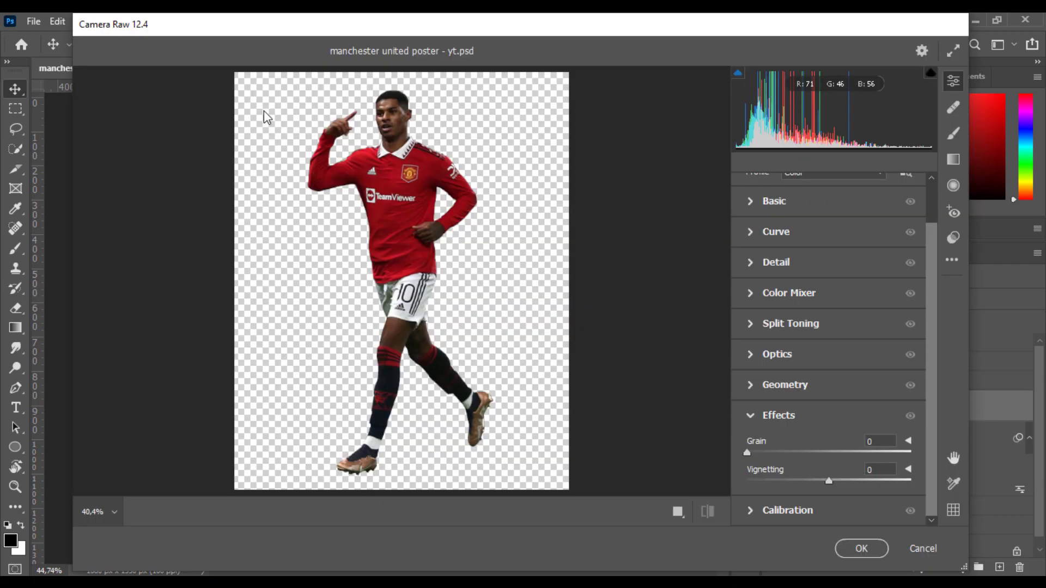
scroll(413, 121, up, 3)
click(803, 201)
drag(828, 332, 768, 356)
drag(828, 378, 862, 428)
drag(849, 378, 828, 384)
scroll(828, 354, down, 3)
drag(828, 341, 843, 346)
Lift the Rashford layer's tone curve black point to output 7 and set Sharpening and Noise Reduction to 20.
click(799, 457)
click(787, 318)
drag(744, 358, 744, 353)
click(798, 437)
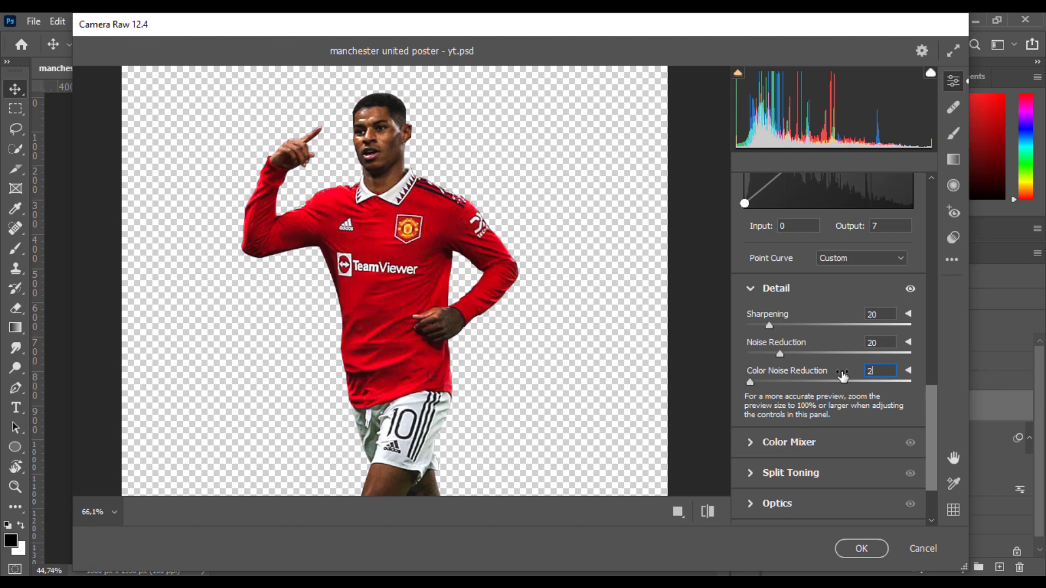
click(789, 442)
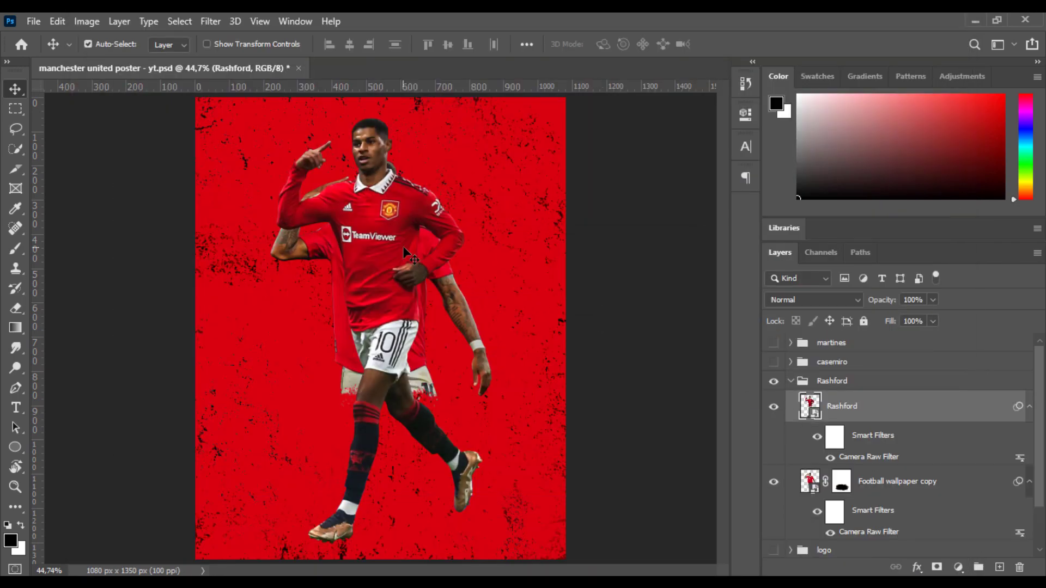
Scale the Rashford layer to 46.04% and place it in front of the large player at X 527.11 px, Y 978 px.
key(ctrl+t)
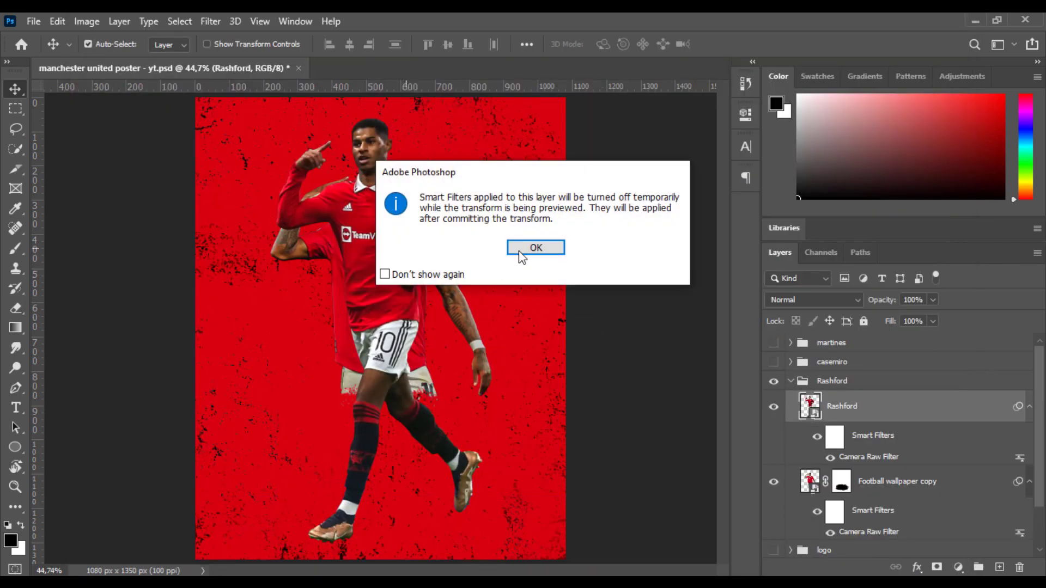
click(521, 250)
drag(475, 324, 440, 324)
drag(444, 330, 340, 331)
drag(316, 312, 414, 428)
drag(392, 417, 440, 431)
mouse_move(413, 426)
mouse_down()
mouse_move(403, 426)
mouse_move(421, 433)
mouse_up()
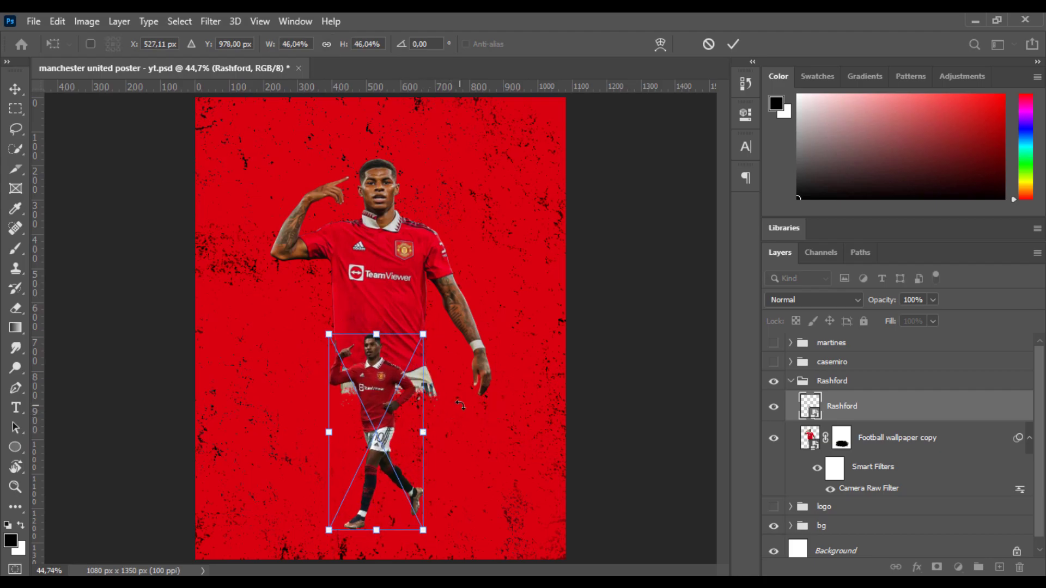
key(Return)
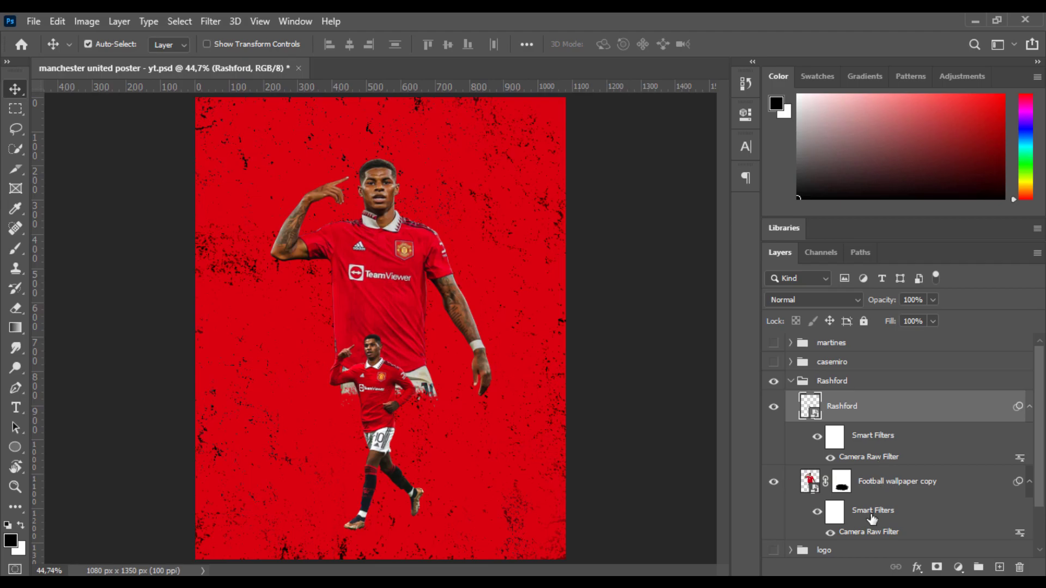
Lower the Reds luminance in the Football wallpaper copy layer's existing Camera Raw Filter and apply the change.
double_click(862, 528)
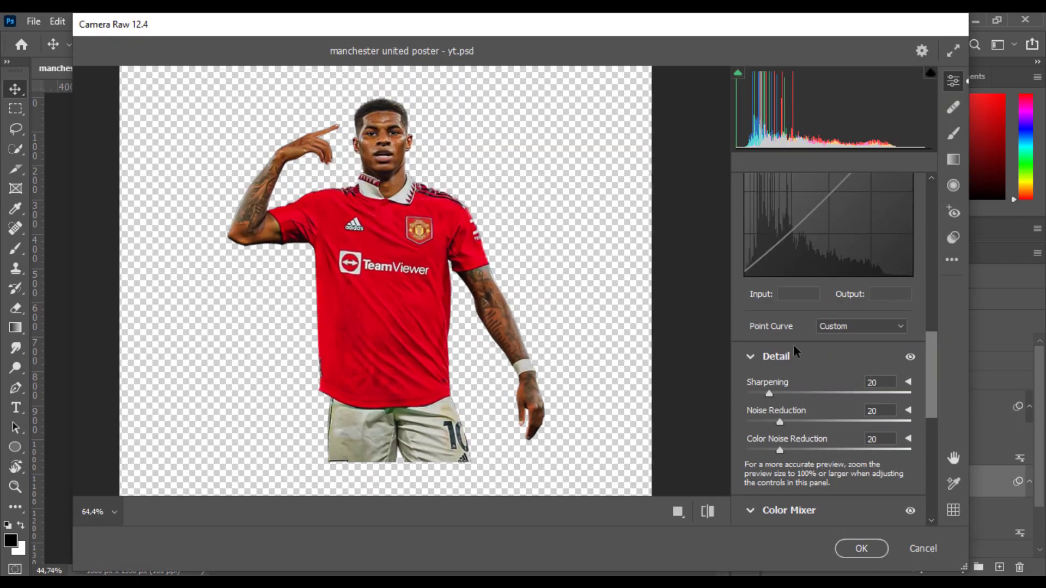
click(792, 357)
scroll(792, 358, up, 3)
click(784, 177)
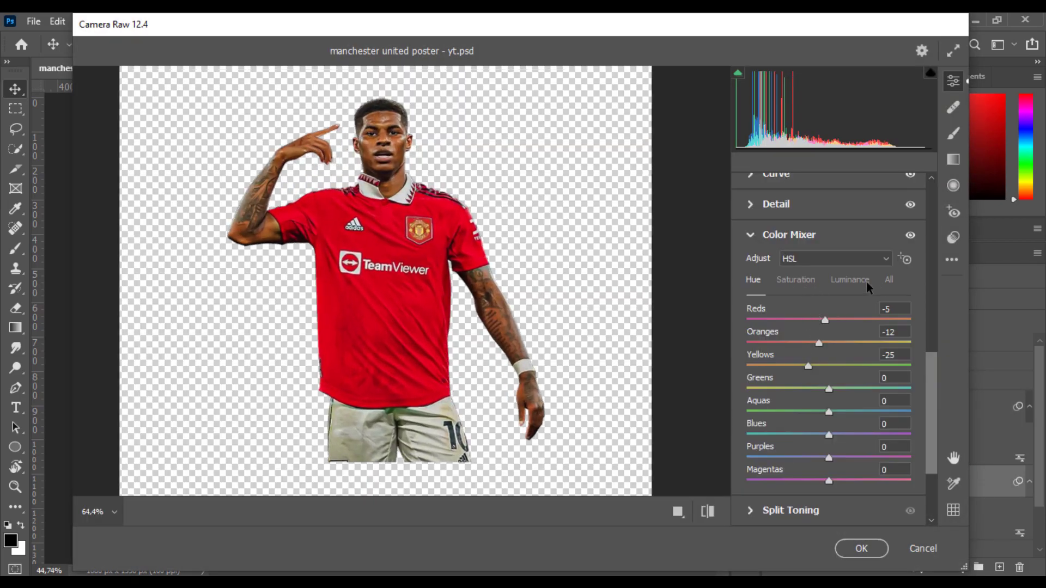
click(850, 279)
drag(829, 320, 812, 320)
click(861, 549)
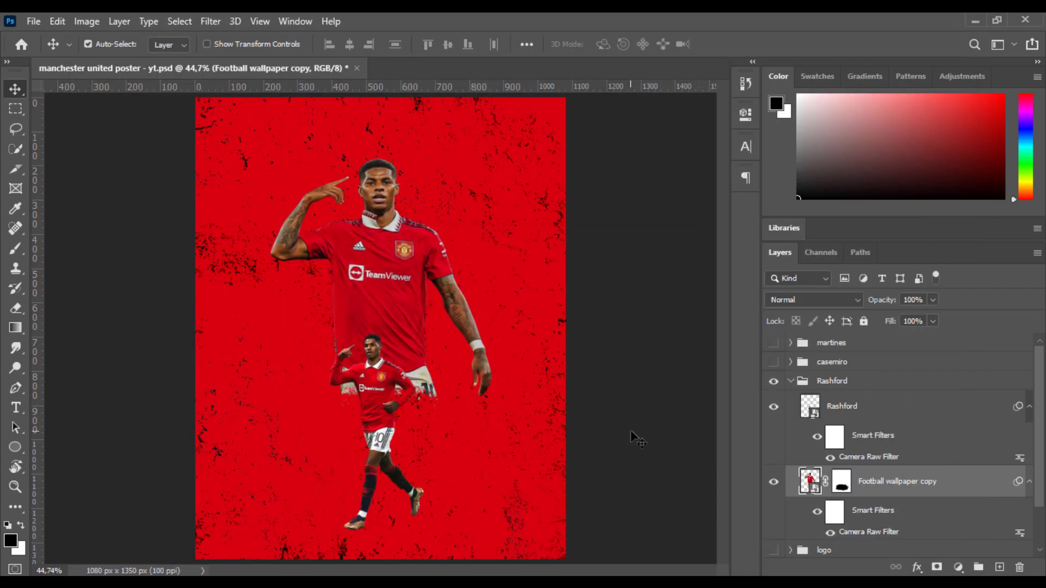
Edit the Rashford layer's existing Camera Raw Filter with a Color Mixer adjustment and apply it.
double_click(863, 456)
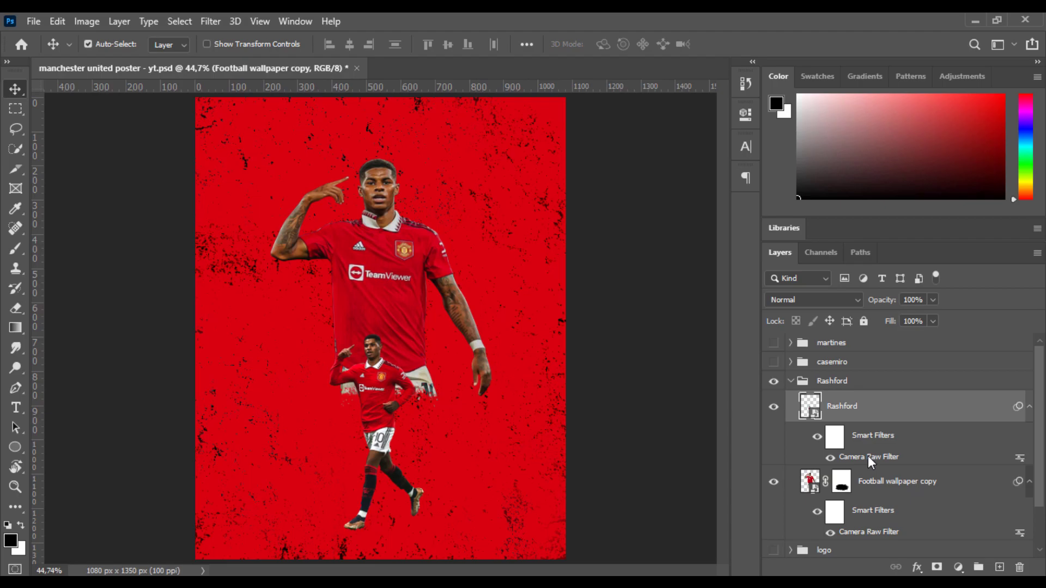
scroll(773, 254, up, 6)
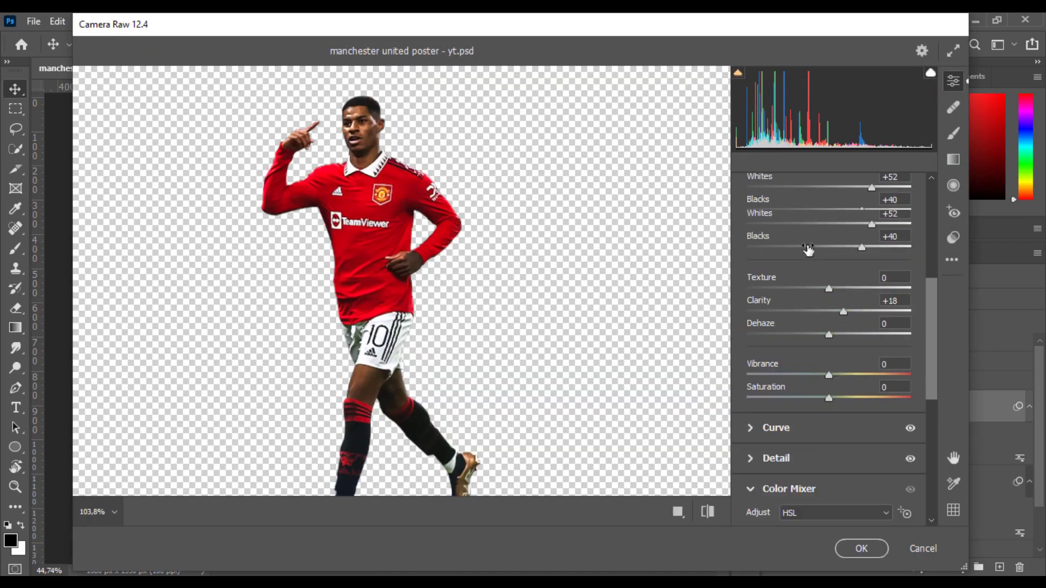
click(793, 198)
drag(828, 374, 850, 374)
click(861, 549)
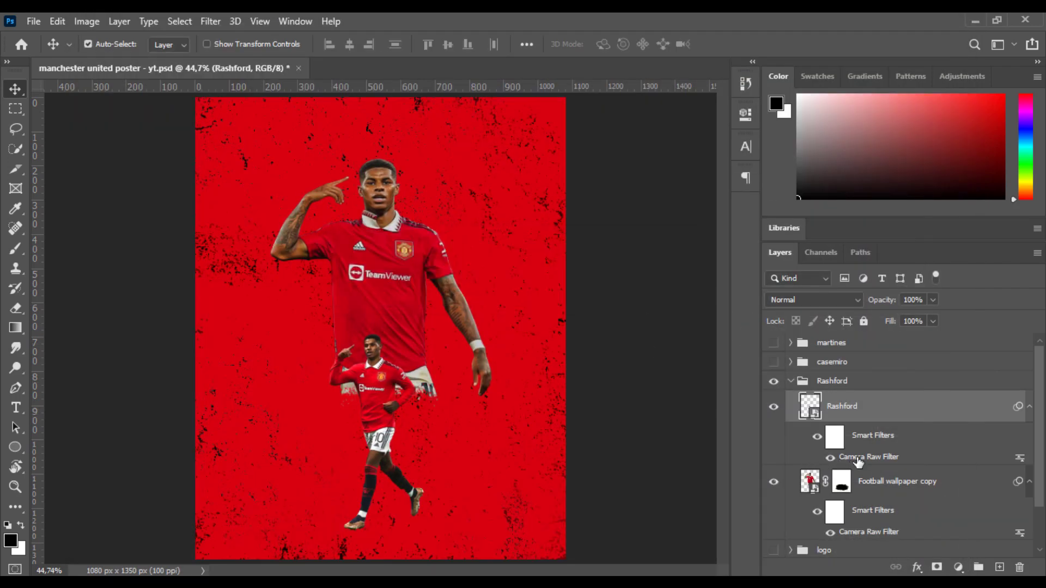
Lower the Reds saturation slightly in the Color Mixer of the Rashford layer's Camera Raw Filter.
double_click(834, 441)
click(797, 386)
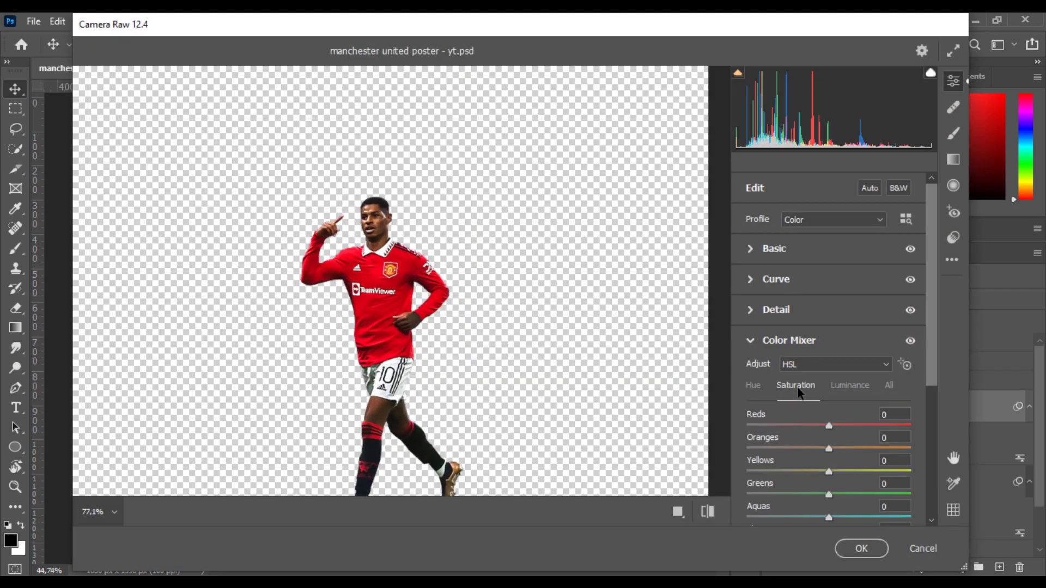
mouse_move(828, 426)
mouse_down()
mouse_move(812, 426)
mouse_move(823, 431)
mouse_up()
scroll(358, 371, up, 3)
click(754, 386)
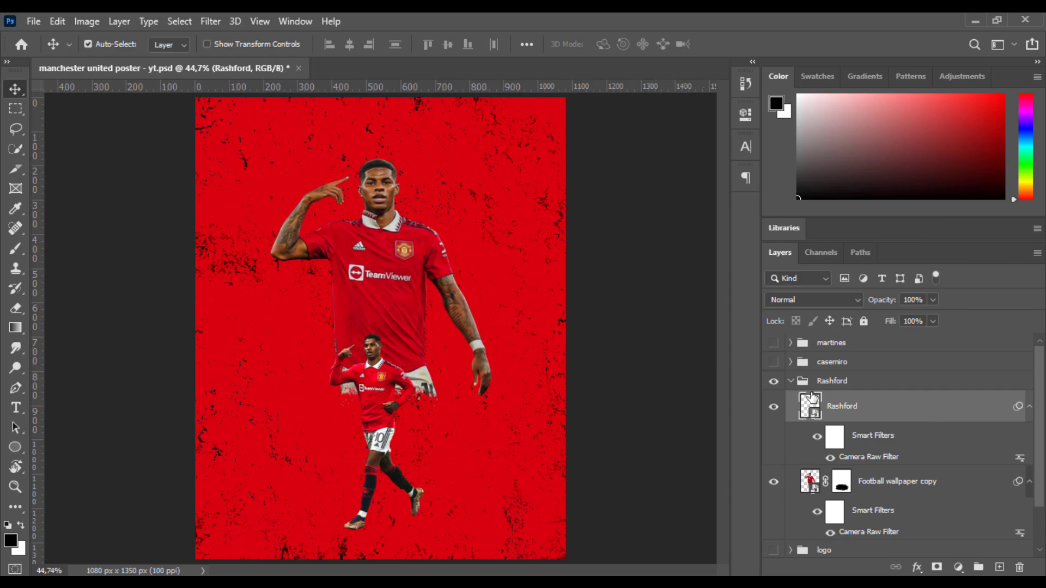
Collapse the Rashford group, show and expand the casemiro group, and select the download (1) copy layer.
click(790, 381)
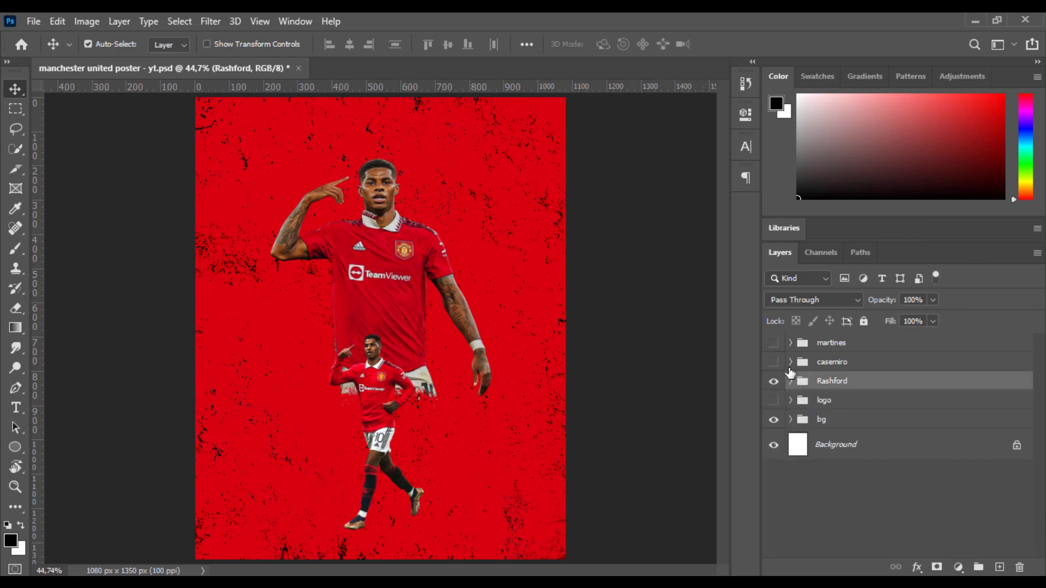
click(773, 362)
click(790, 362)
click(835, 449)
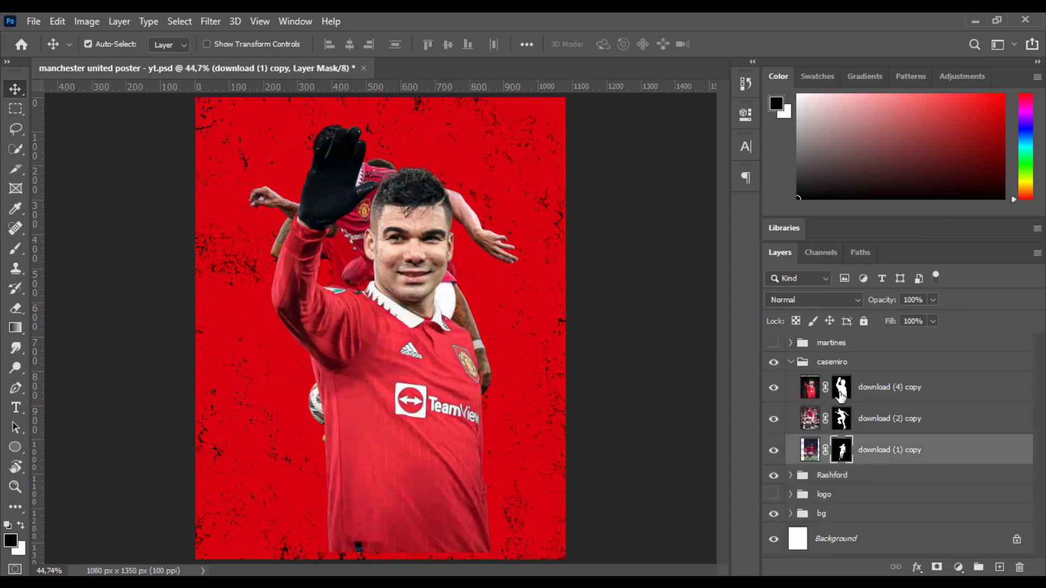
Disable the masks of the three casemiro layers and hide the upper two to view the original photo in download (1) copy.
right_click(839, 392)
click(863, 400)
right_click(839, 418)
click(864, 426)
drag(775, 389, 775, 418)
right_click(844, 452)
click(891, 316)
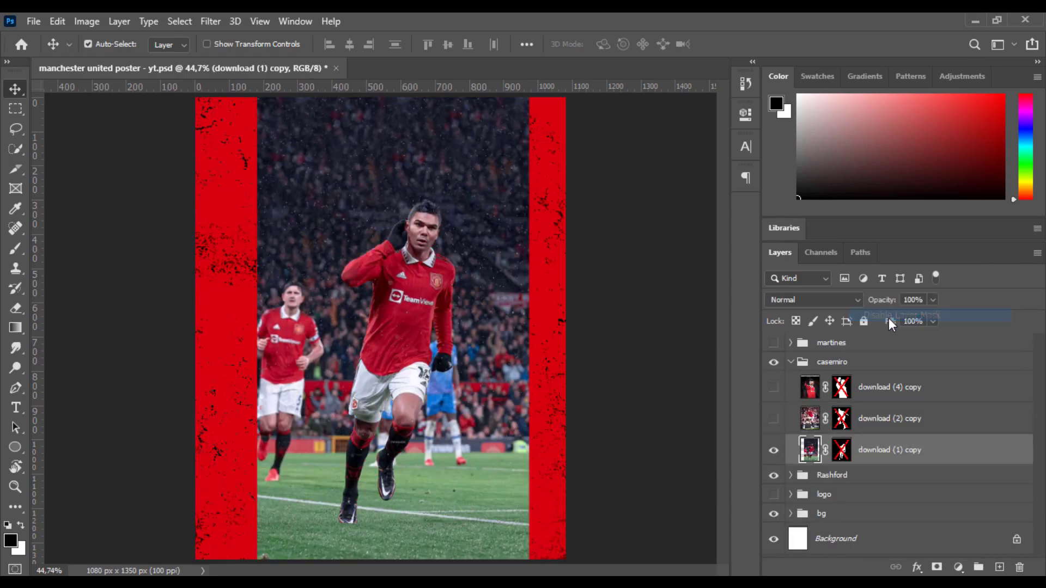
Re-enable the three casemiro layer masks, hide download (1) copy, and show the download (2) copy and download (4) copy cutouts.
right_click(838, 450)
click(891, 316)
click(775, 419)
click(773, 450)
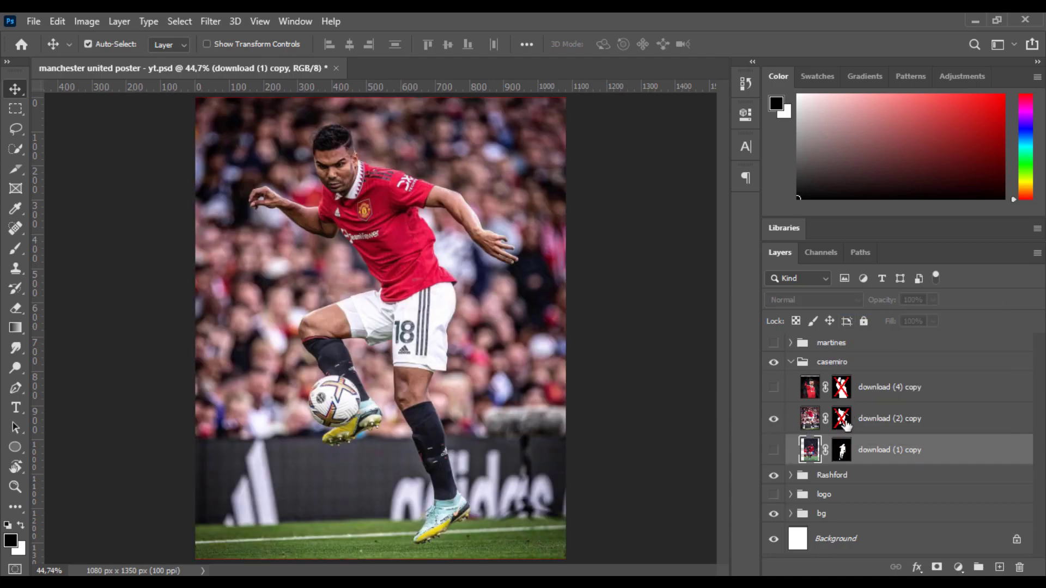
right_click(839, 416)
click(871, 427)
click(774, 387)
right_click(842, 388)
click(858, 402)
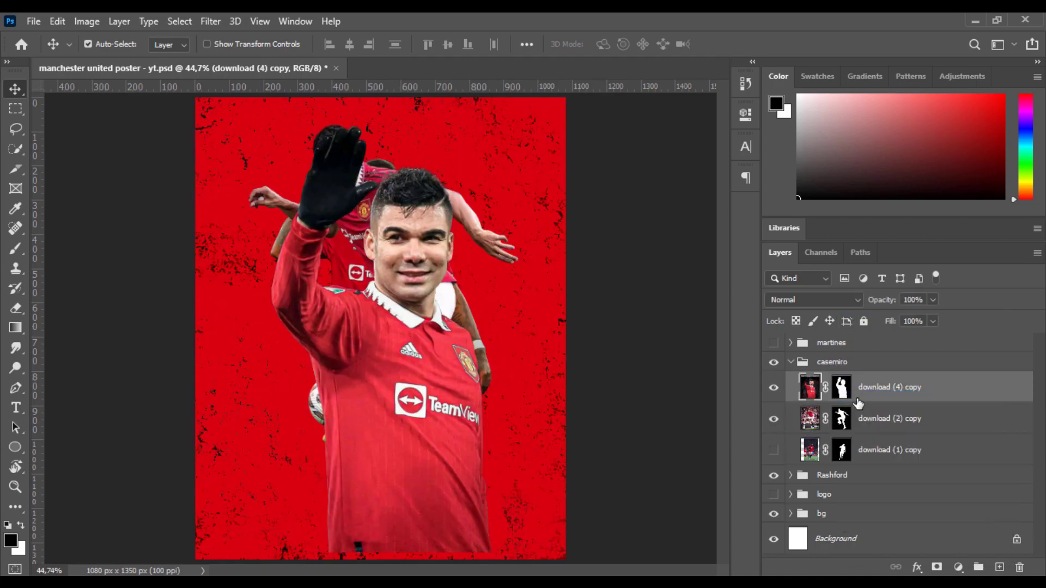
Hide download (4) copy, convert download (2) copy to a smart object, and scale it down beside the small Rashford figure.
click(774, 387)
click(887, 426)
right_click(887, 422)
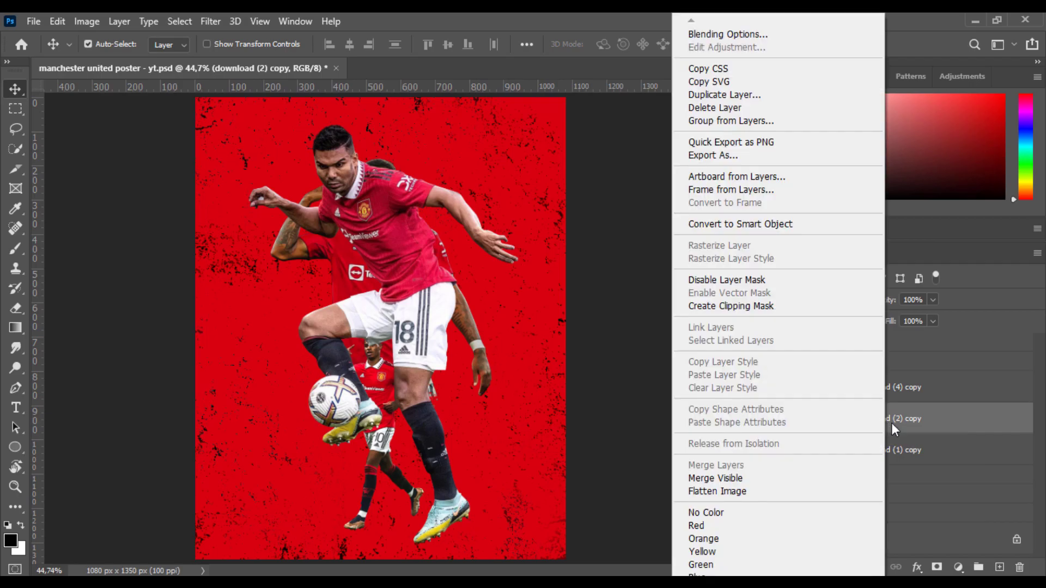
click(761, 225)
key(ctrl+t)
drag(522, 335, 513, 443)
key(Return)
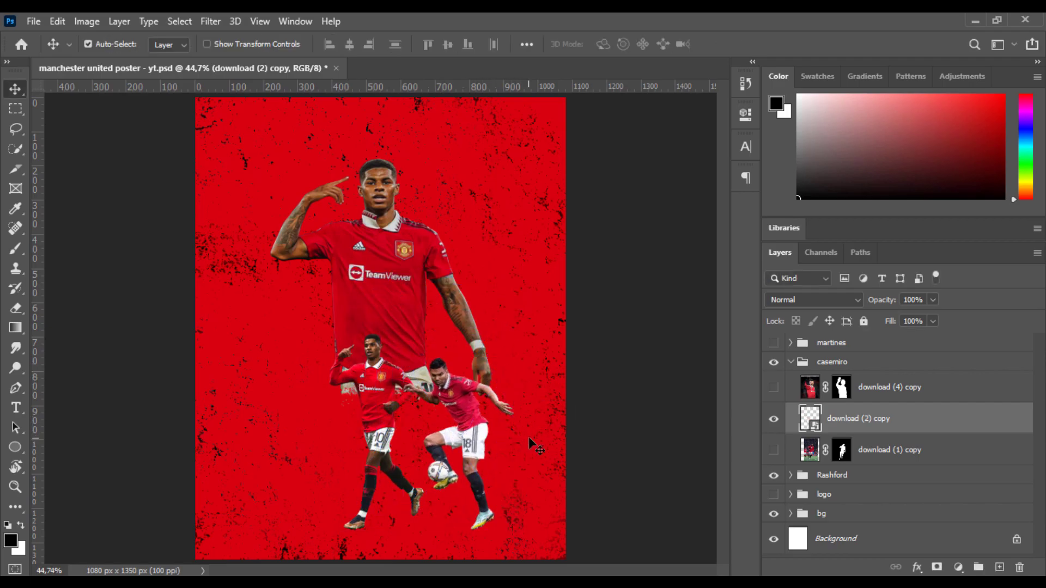
click(402, 299)
click(866, 424)
click(788, 400)
click(790, 399)
Show the download (4) copy layer, scale the waving player down slightly and shift the cutout up toward the poster's right side.
click(773, 388)
key(ctrl+t)
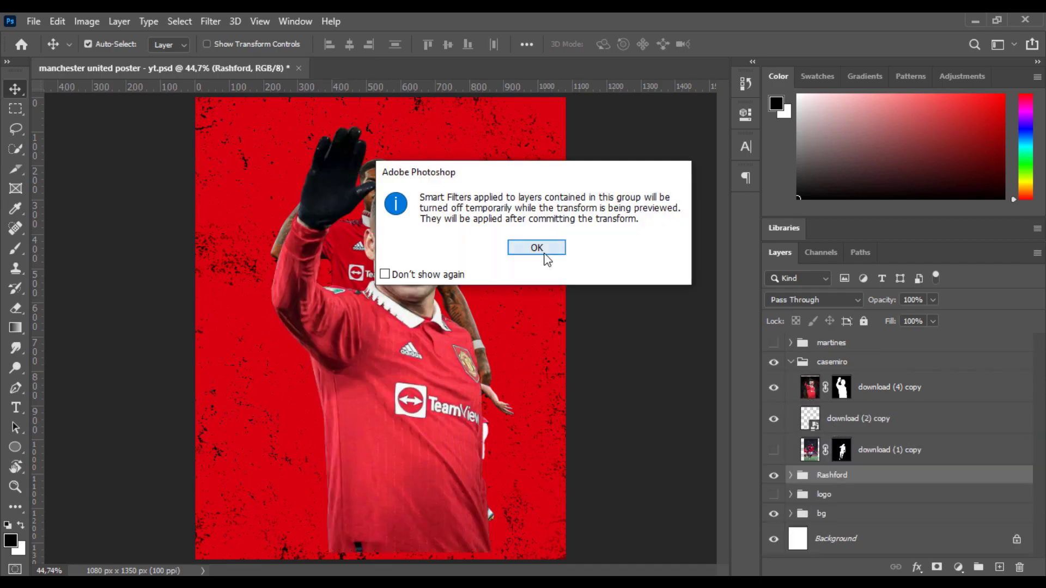
click(539, 250)
click(842, 389)
key(ctrl+t)
drag(565, 328, 528, 329)
drag(451, 366, 470, 335)
key(Return)
Brush away the waving player's lower edge on the layer mask and move the cutout up and right to Y 499.50 px.
key(b)
mouse_move(487, 514)
mouse_down()
mouse_move(350, 491)
mouse_move(444, 479)
mouse_move(374, 480)
mouse_move(460, 482)
mouse_move(374, 490)
mouse_move(456, 492)
mouse_up()
key(v)
key(ctrl+t)
drag(418, 331, 487, 299)
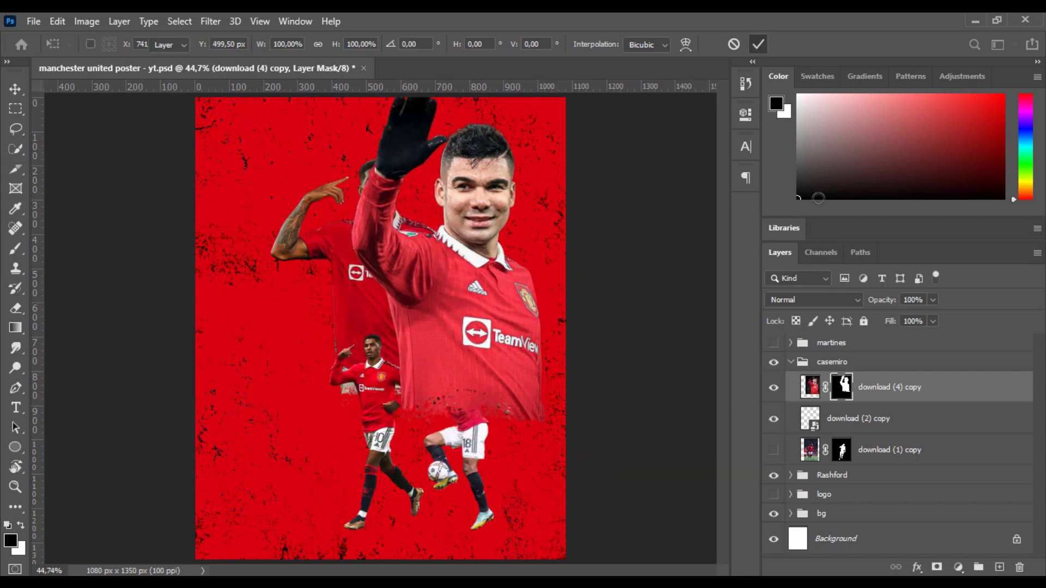
click(757, 45)
Move the casemiro group below the Rashford group in the layer order and expand it.
click(791, 362)
drag(833, 363, 837, 393)
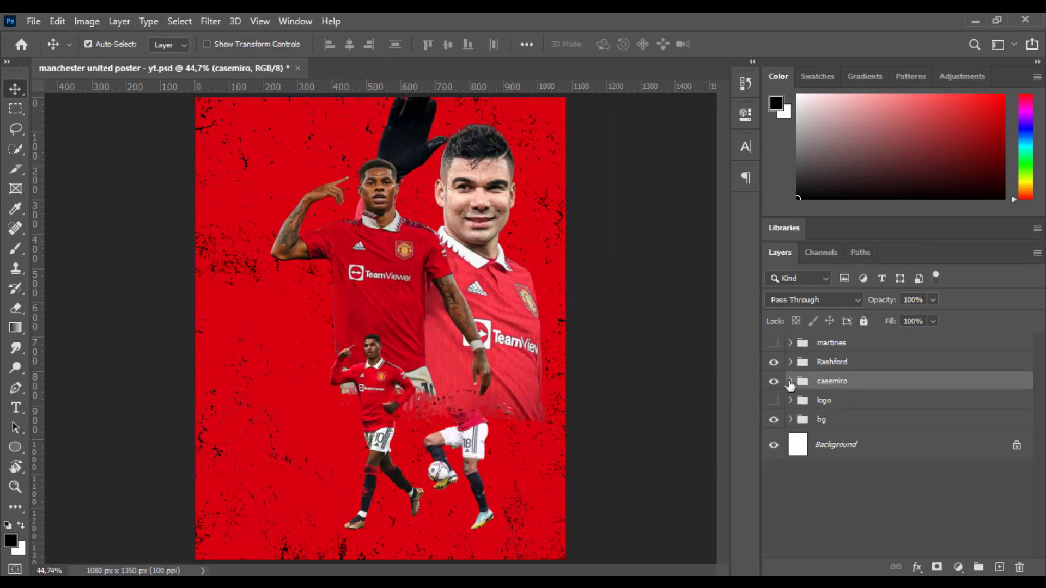
click(789, 382)
Scale down download (4) copy and place it behind the large Rashford's right side, with the download (2) copy layer above it.
click(882, 410)
key(ctrl+t)
drag(615, 267, 524, 269)
drag(460, 248, 523, 293)
key(Return)
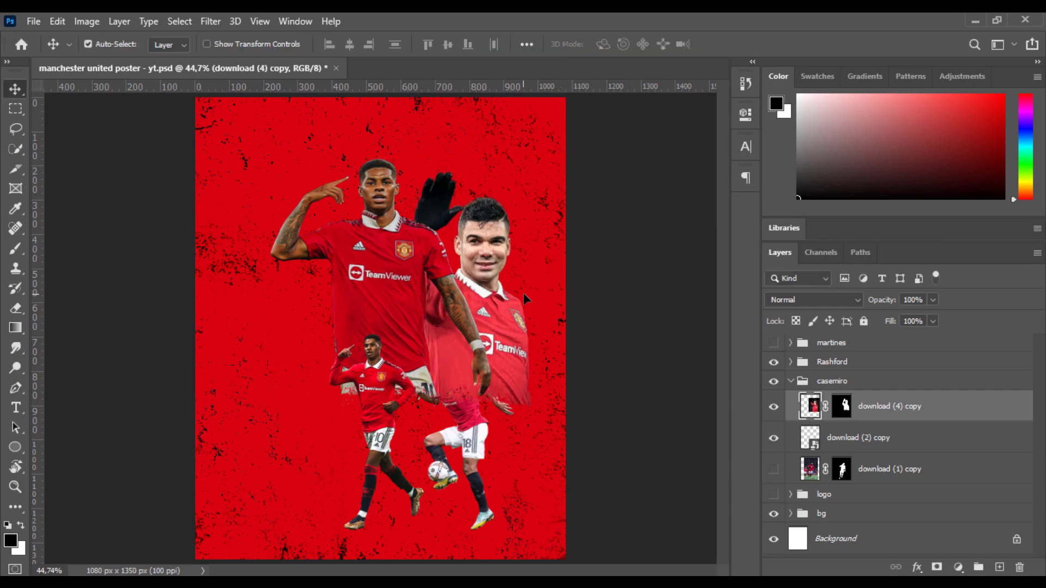
click(868, 445)
key(ctrl+bracketright)
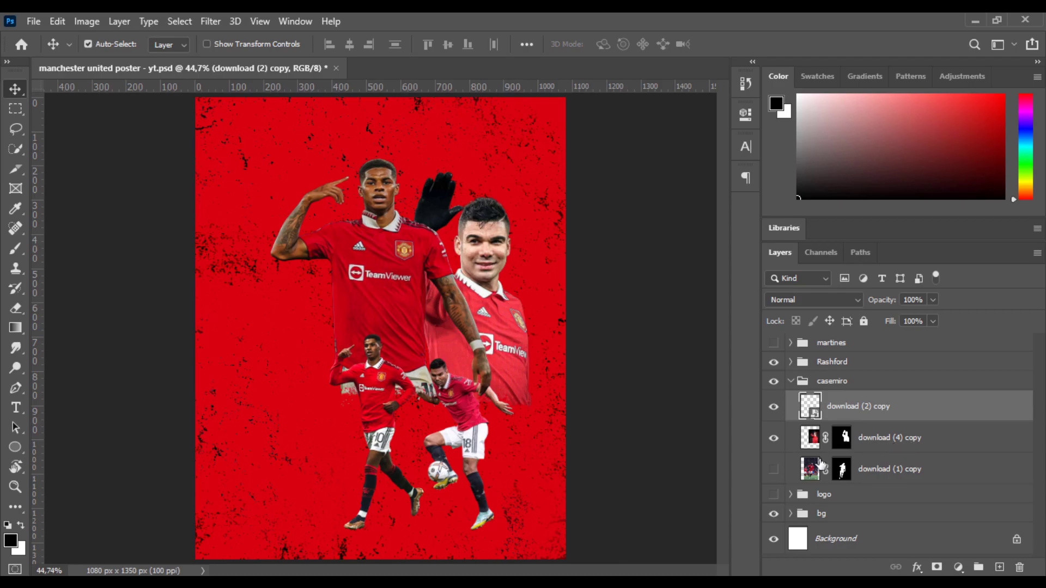
Scale the Football wallpaper copy layer in the Rashford group to 92.40% and position it at Y 586 px.
click(790, 362)
click(895, 465)
key(ctrl+t)
key(Return)
drag(489, 284, 476, 283)
drag(401, 283, 408, 292)
key(Return)
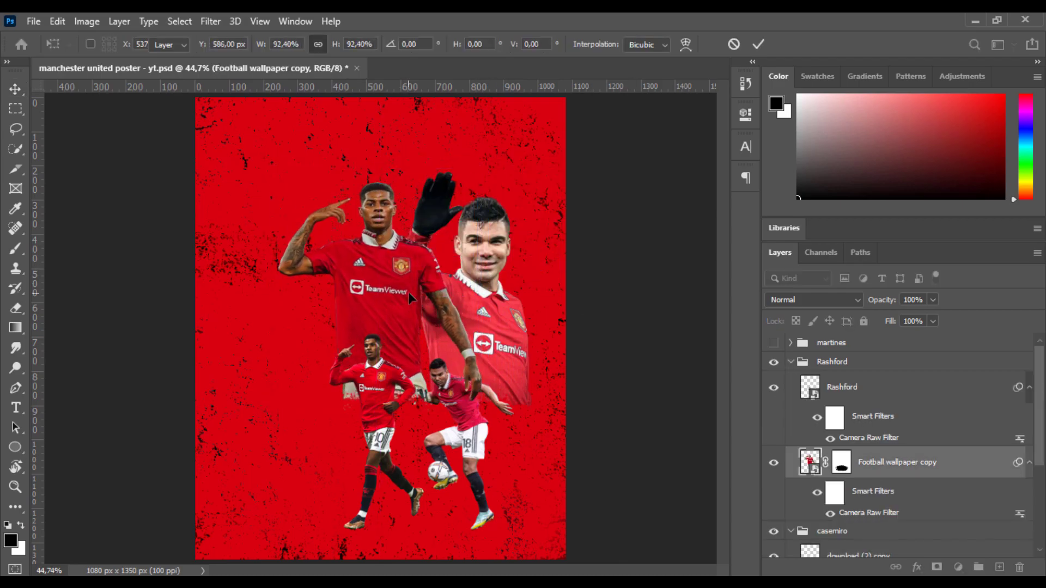
Enlarge the small Casemiro figure with the ball slightly and keep it beside the small Rashford figure.
drag(471, 440, 522, 437)
key(ctrl+t)
key(Return)
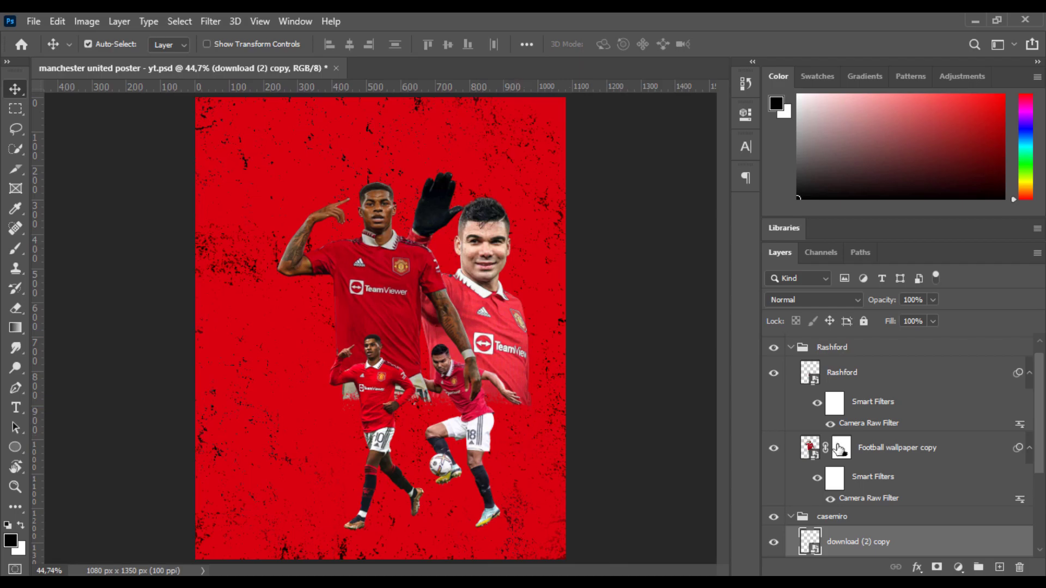
Collapse the Rashford group and delete the hidden download (1) copy layer from the casemiro group.
click(790, 517)
scroll(792, 446, up, 1)
click(791, 361)
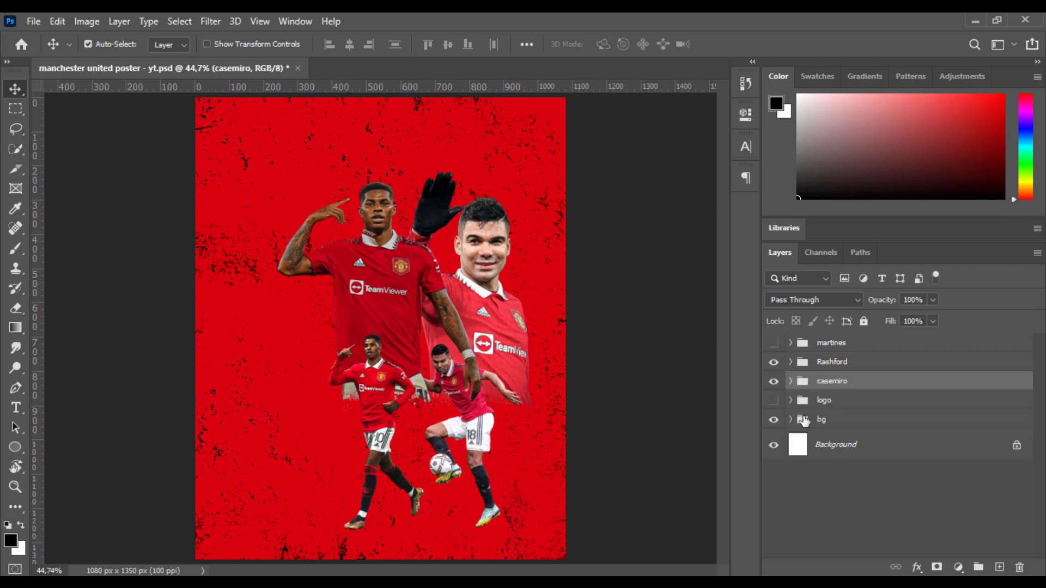
click(790, 380)
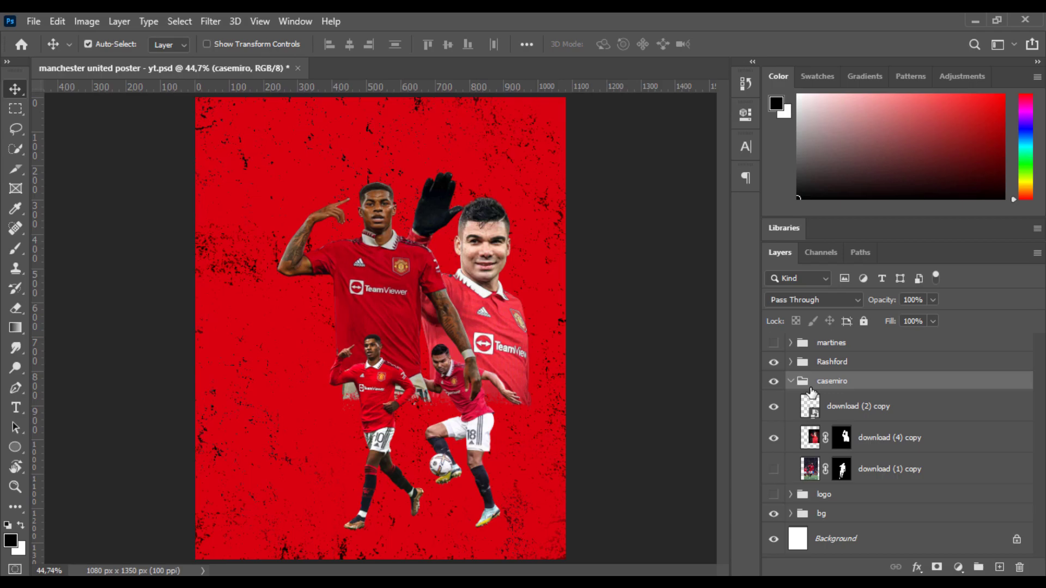
click(898, 472)
key(Delete)
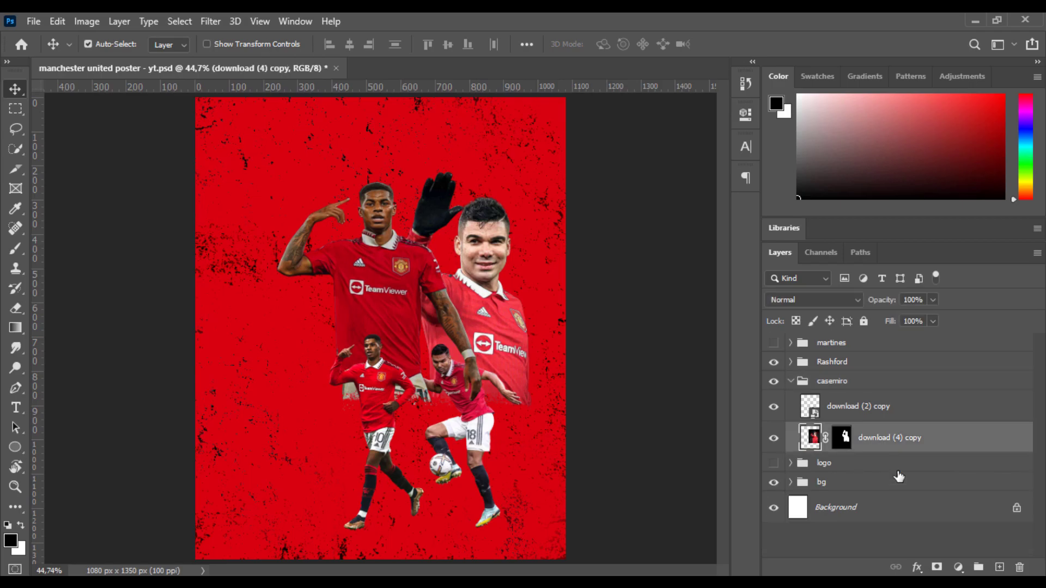
Hide download (2) copy, start a Camera Raw Filter on download (4) copy, and darken its Basic tones by lowering Whites and Blacks.
click(774, 406)
click(215, 25)
click(240, 113)
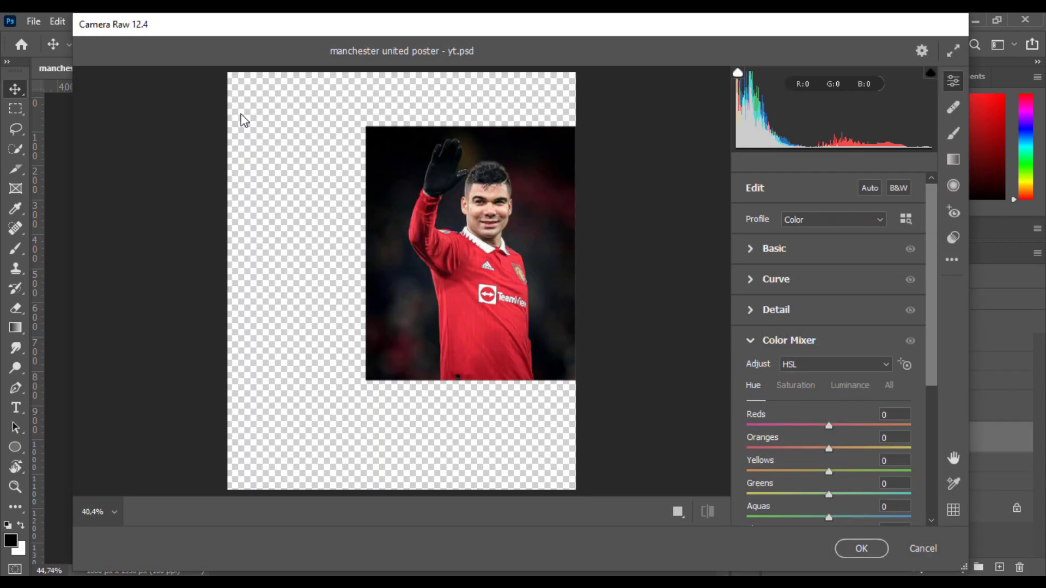
scroll(516, 195, up, 3)
click(774, 249)
drag(829, 332, 812, 377)
drag(829, 400, 798, 401)
drag(828, 424, 744, 426)
Adjust the tone curve of the waving player's photo in the Camera Raw Filter.
click(795, 187)
click(799, 282)
click(786, 392)
click(872, 300)
click(796, 220)
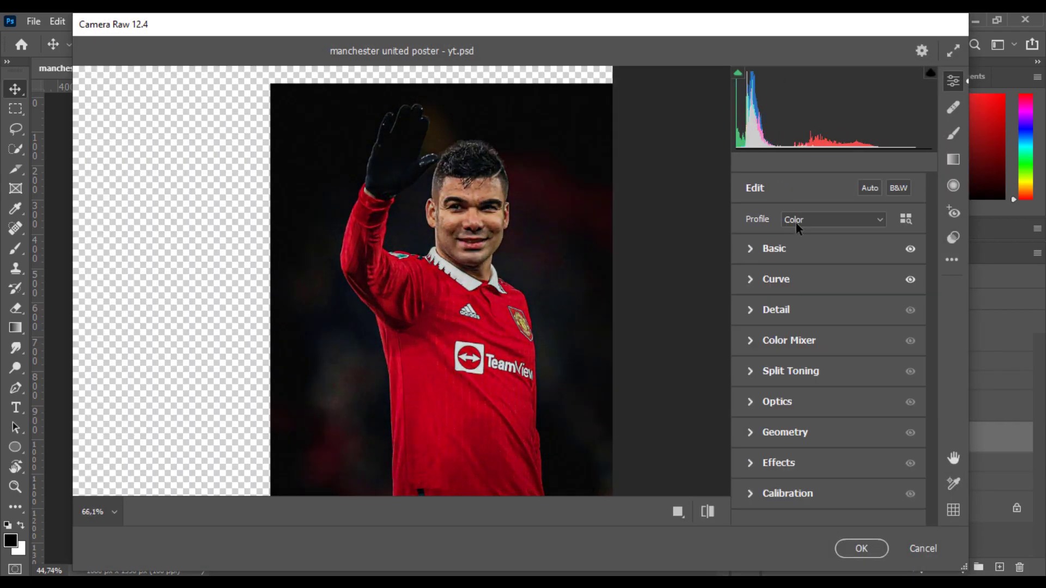
Adjust the Detail settings, set the Reds luminance to -13 in the Color Mixer, and apply the Camera Raw Filter.
click(820, 309)
click(789, 464)
click(849, 273)
drag(828, 312, 817, 312)
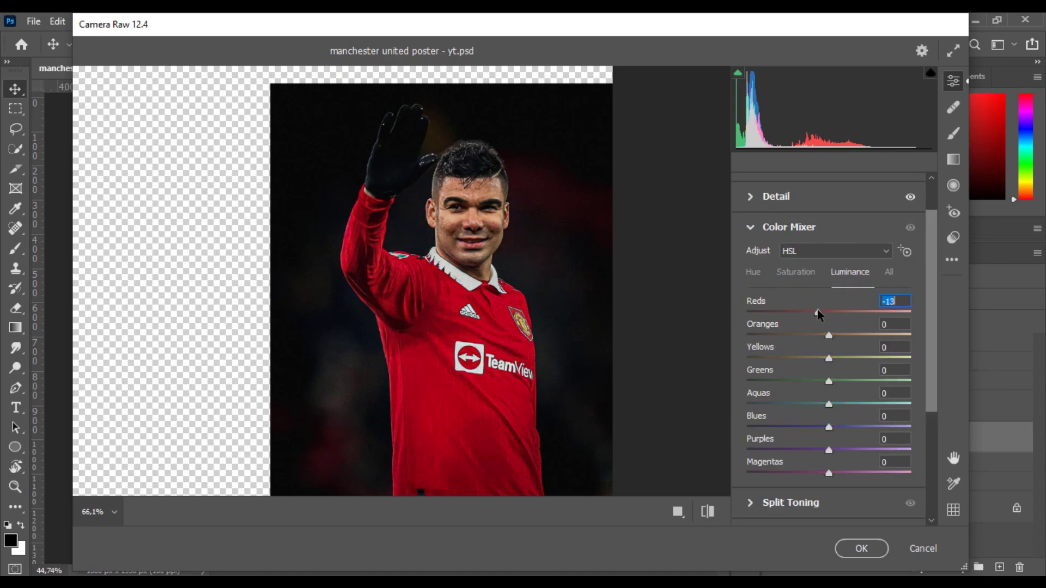
click(785, 222)
click(849, 546)
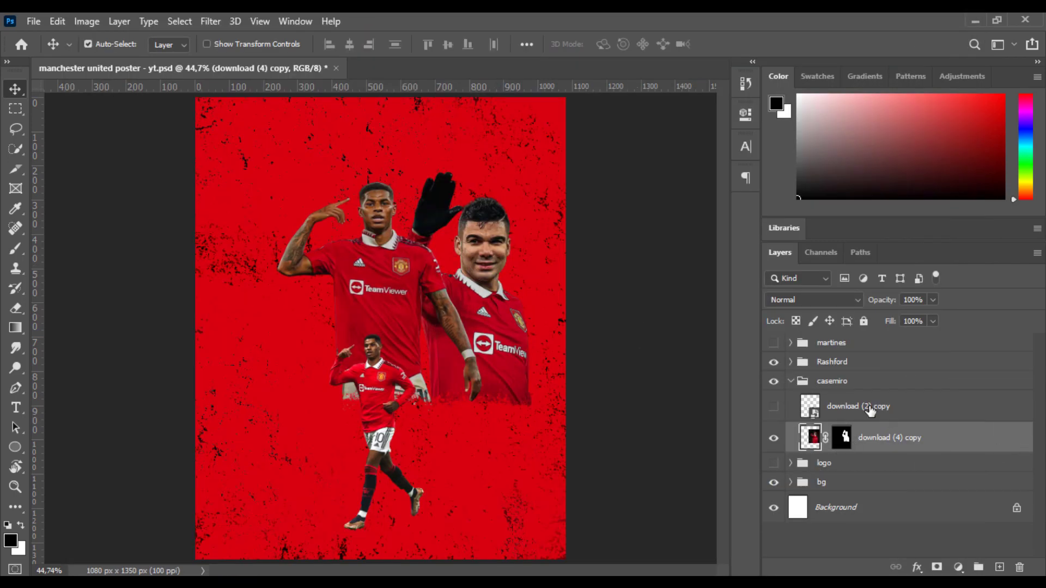
Convert the masked download (4) copy layer to a smart object.
right_click(811, 438)
right_click(842, 437)
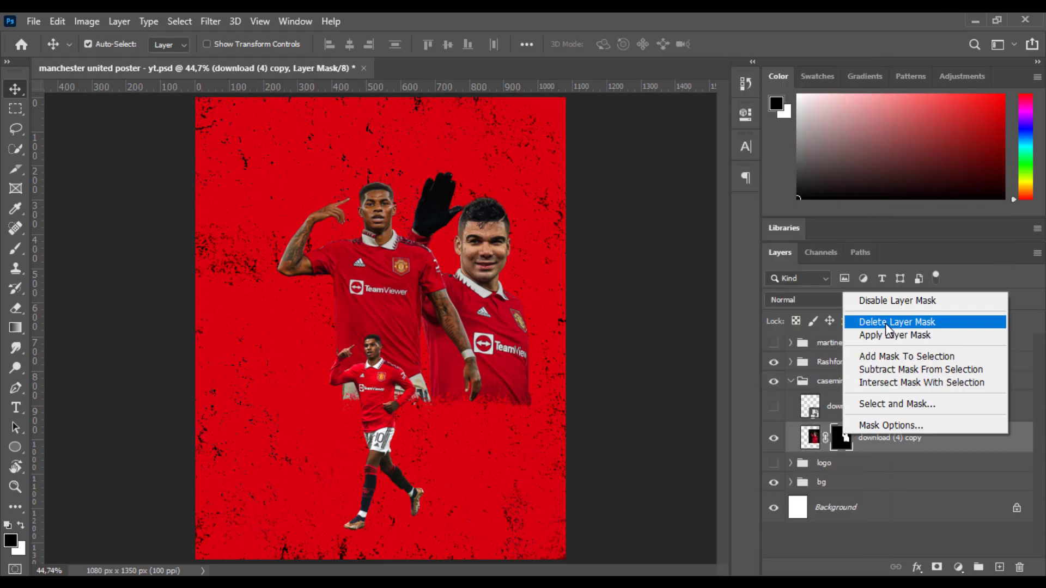
click(930, 436)
right_click(905, 444)
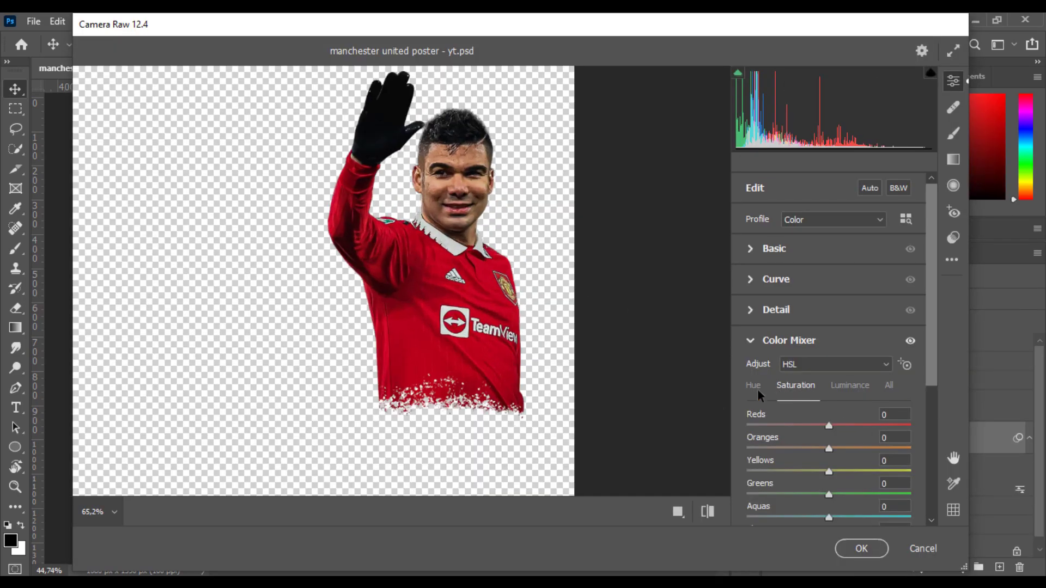
Fine-tune the Reds saturation of download (4) copy in a Camera Raw smart filter and apply it.
key(Return)
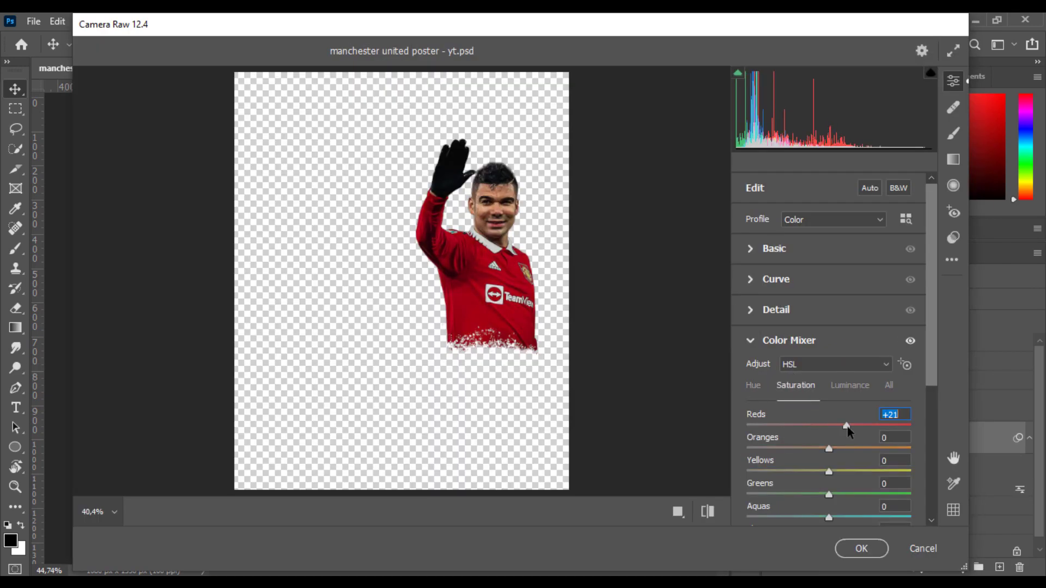
click(860, 548)
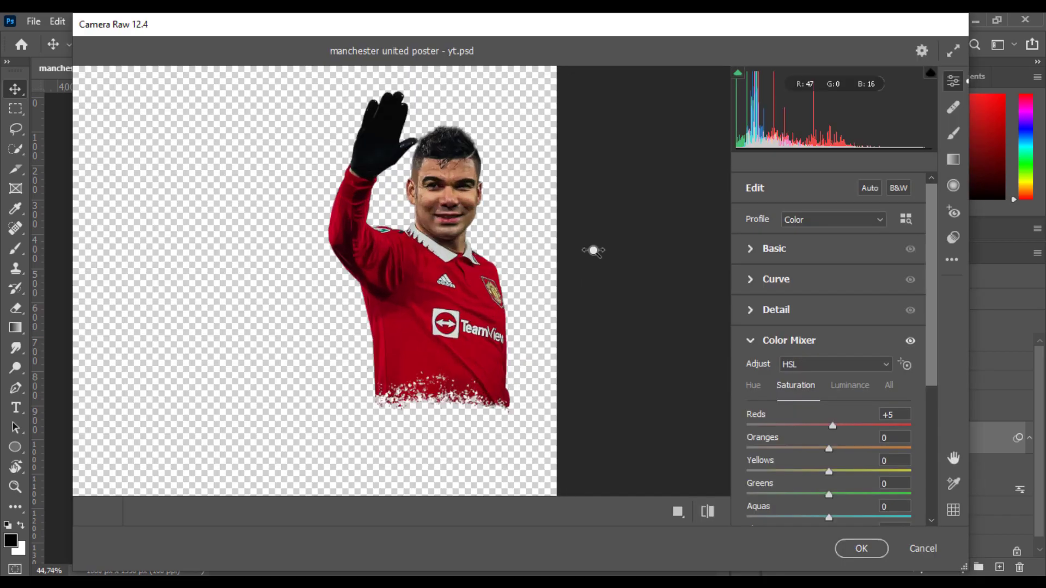
click(820, 425)
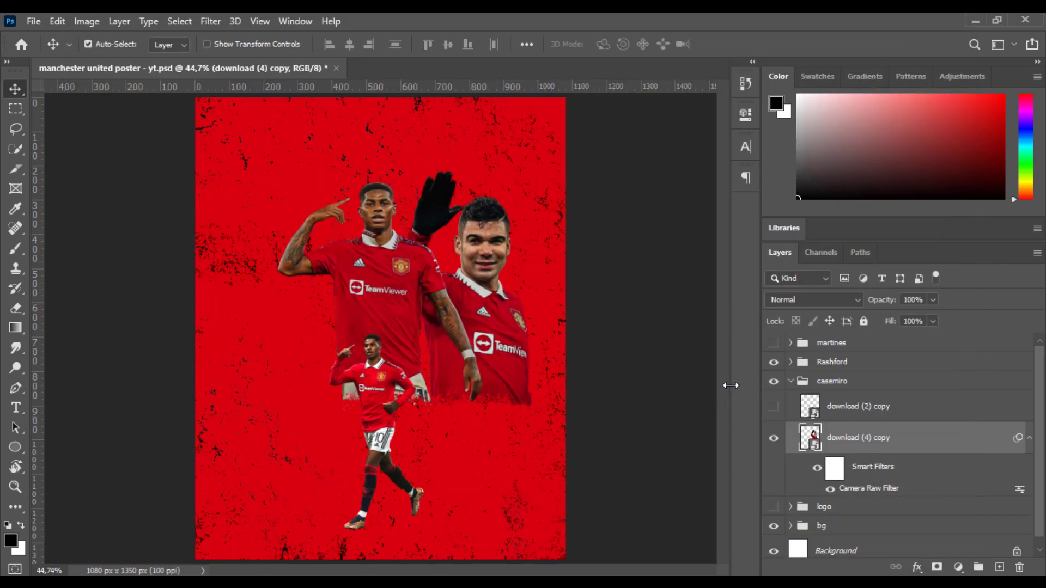
Show download (2) copy and copy the Camera Raw smart filter from download (4) copy onto it.
click(774, 407)
click(905, 412)
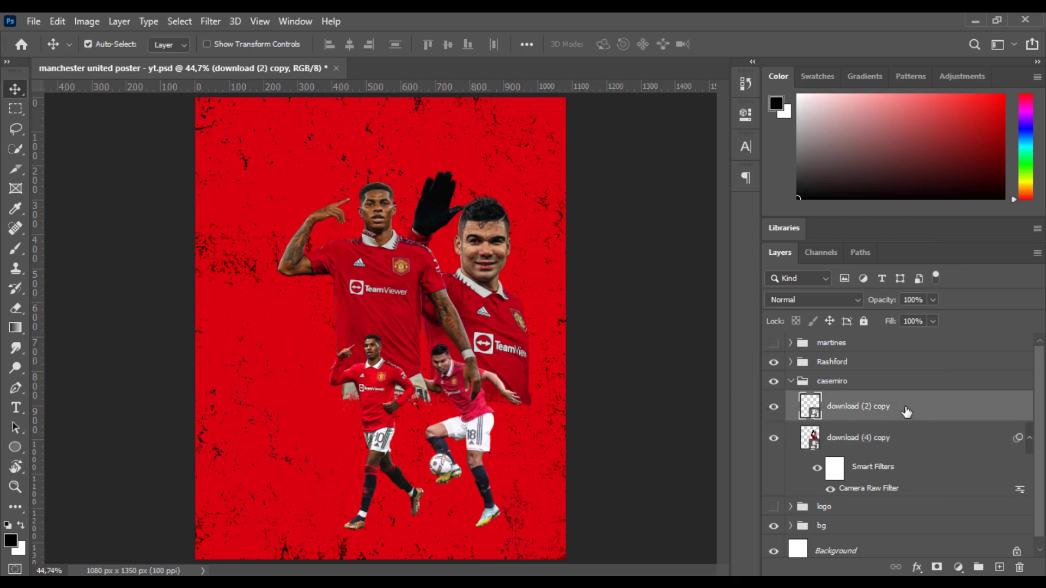
click(210, 20)
drag(871, 488, 896, 425)
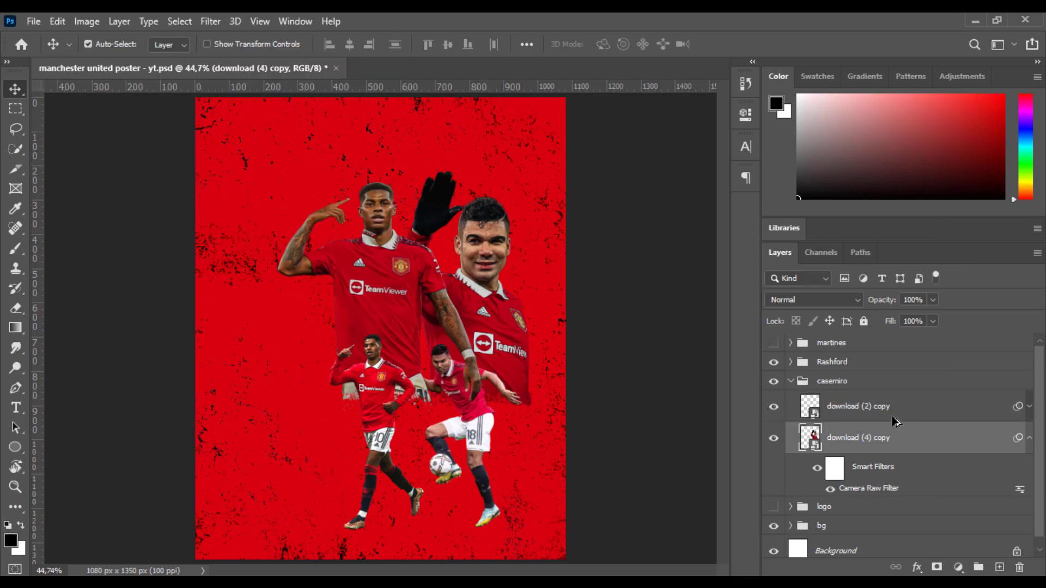
click(768, 407)
click(768, 407)
click(1028, 407)
Edit download (2) copy's Camera Raw Filter and fine-tune the Reds luminance in the Color Mixer.
double_click(875, 458)
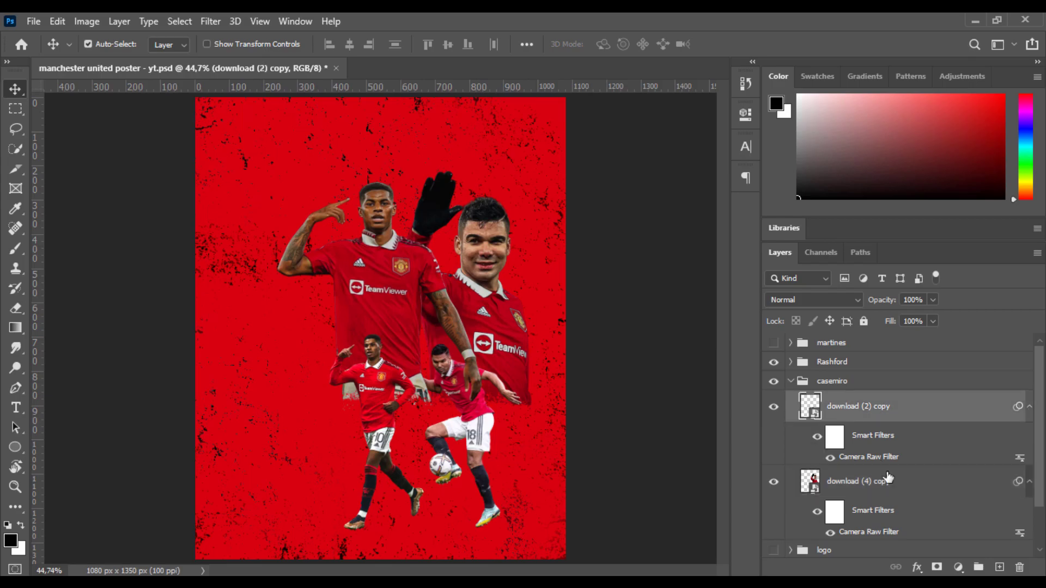
click(849, 385)
drag(828, 426, 806, 425)
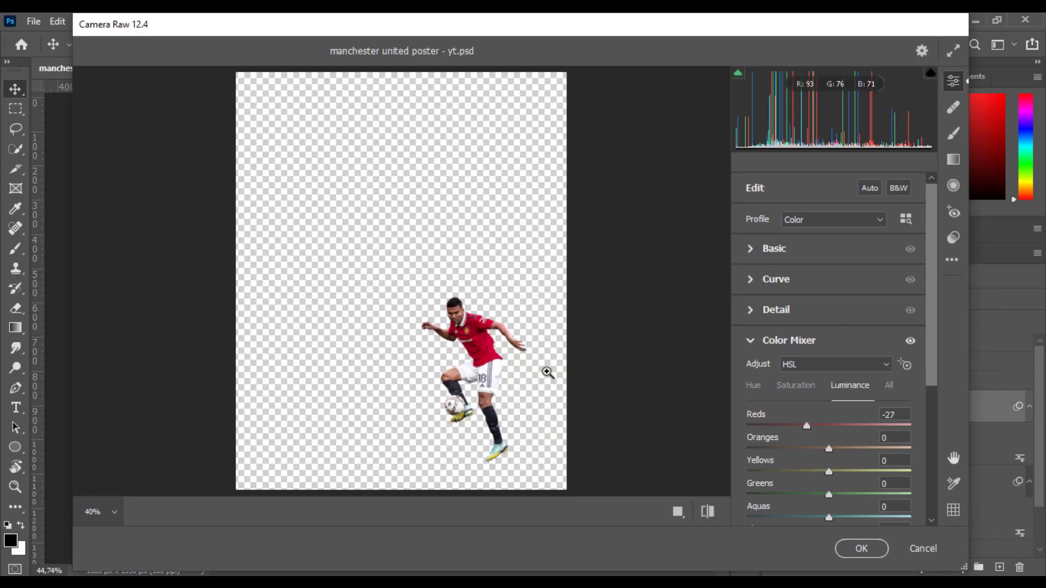
click(547, 373)
click(795, 385)
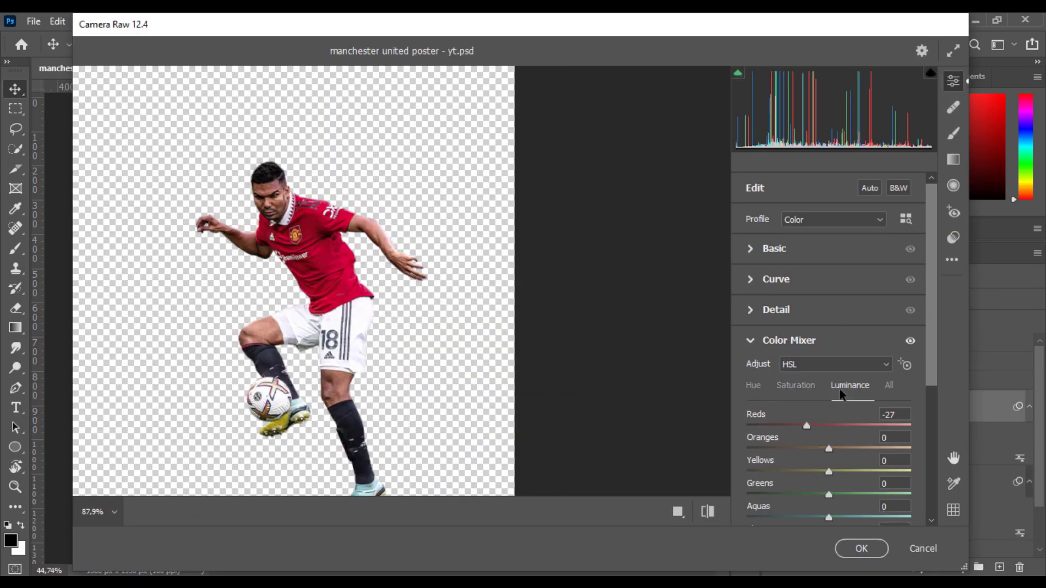
click(861, 547)
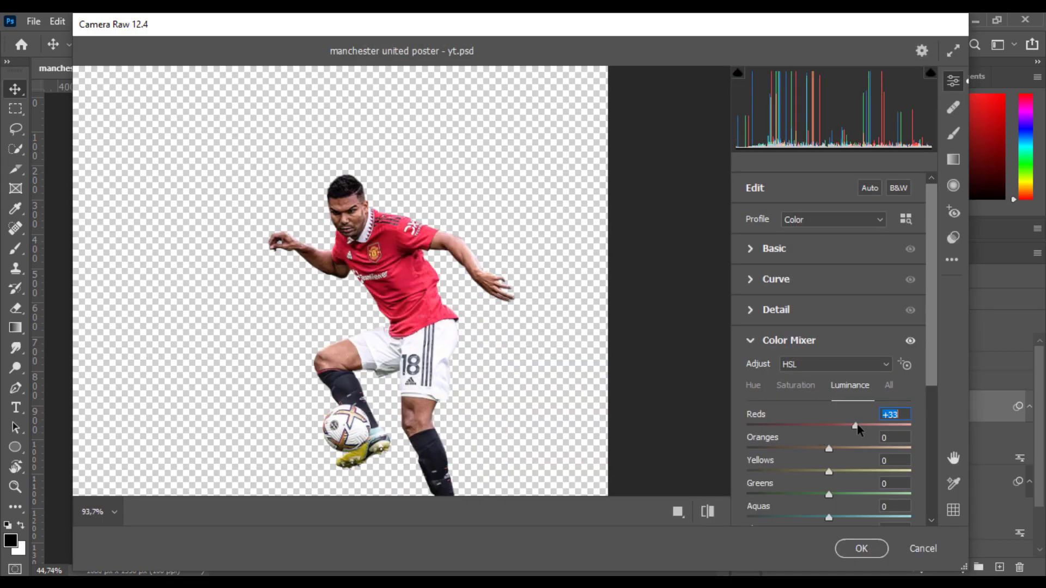
drag(855, 425, 829, 426)
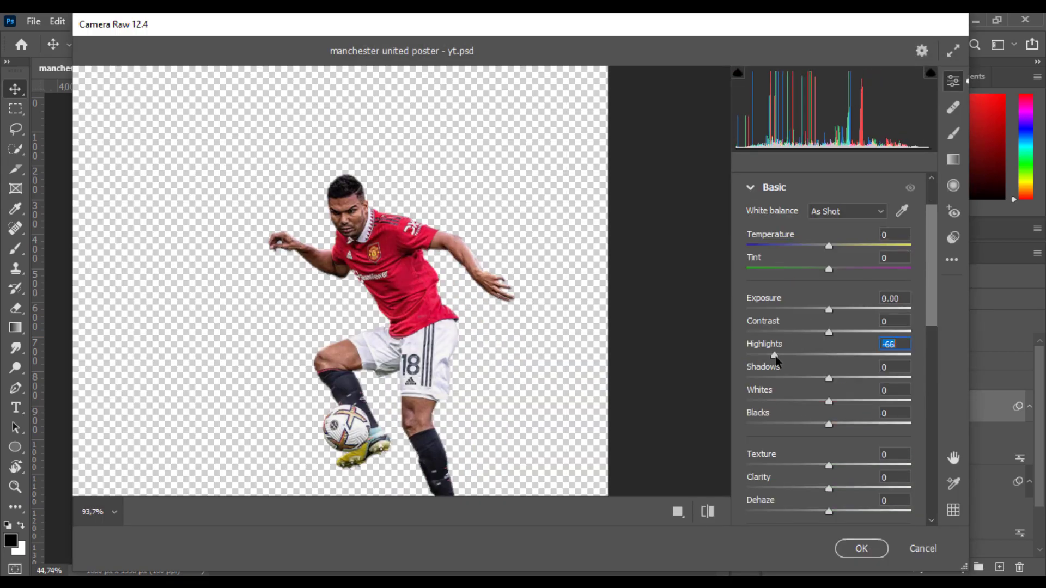
Lower Highlights, Shadows, Whites and Blacks, raise Contrast and Clarity slightly, set Reds saturation to +2, and apply the filter to download (2) copy.
drag(775, 357, 786, 356)
drag(828, 378, 789, 377)
mouse_move(829, 332)
mouse_down()
mouse_move(849, 332)
mouse_move(838, 332)
mouse_up()
drag(828, 401, 774, 400)
drag(828, 424, 805, 424)
drag(829, 488, 833, 488)
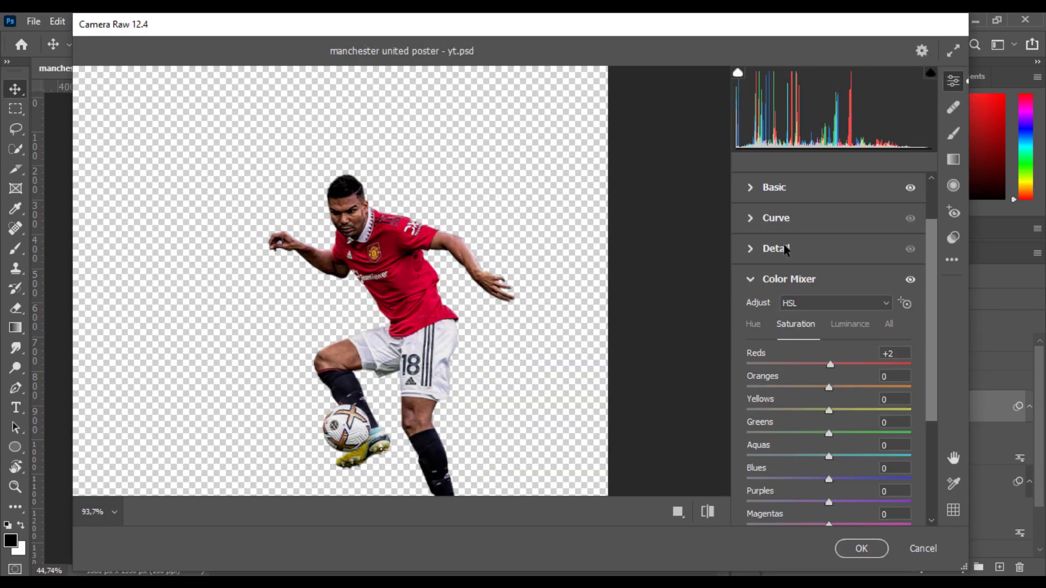
click(784, 247)
click(805, 247)
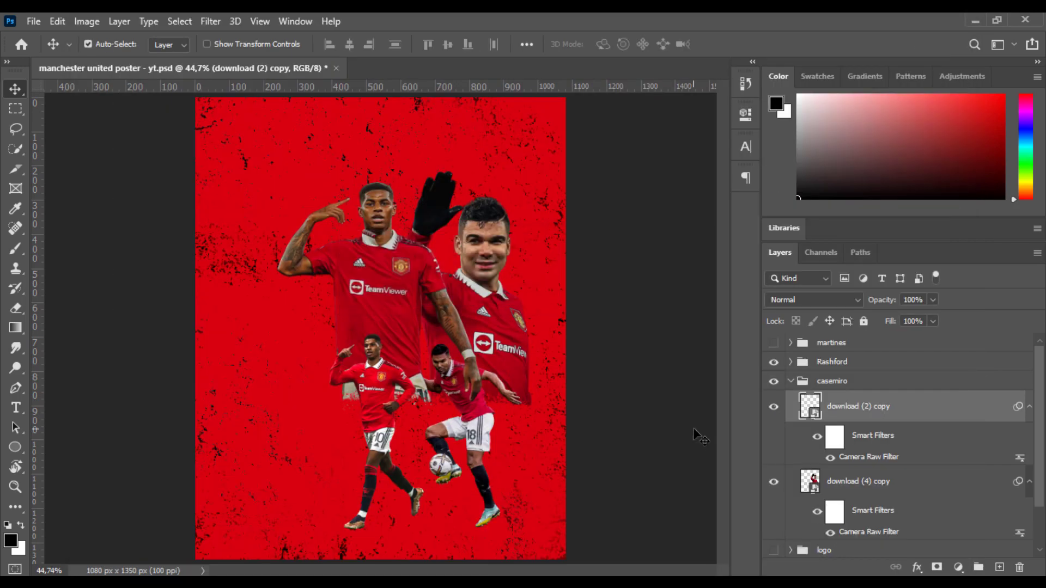
Reopen download (2) copy's Camera Raw Filter, fine-tune the Reds luminance and saturation in the Color Mixer, and apply it.
double_click(865, 460)
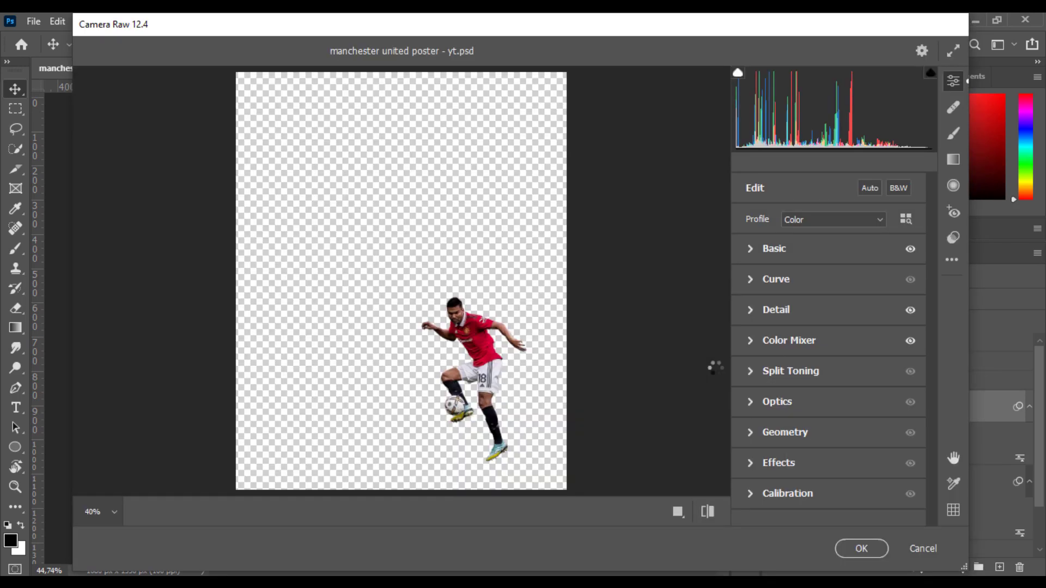
click(788, 340)
drag(828, 425, 808, 427)
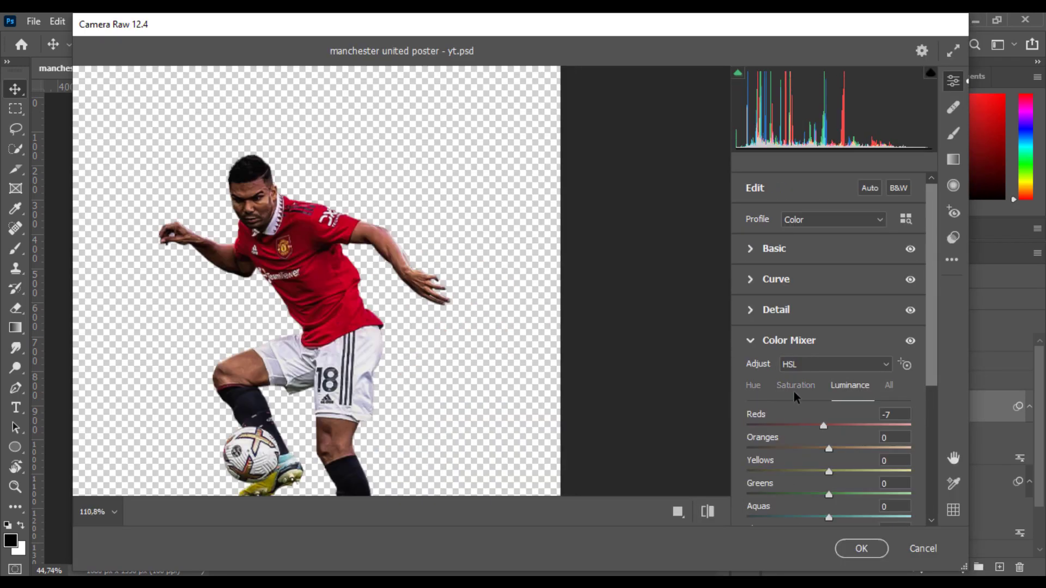
click(795, 385)
drag(829, 426, 863, 425)
key(Return)
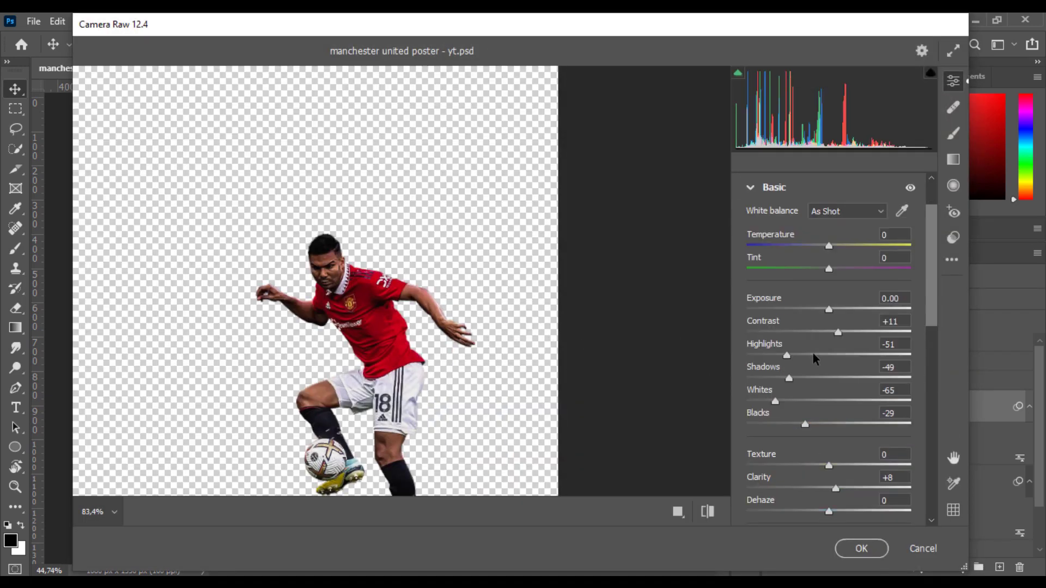
key(Tab)
key(Tab)
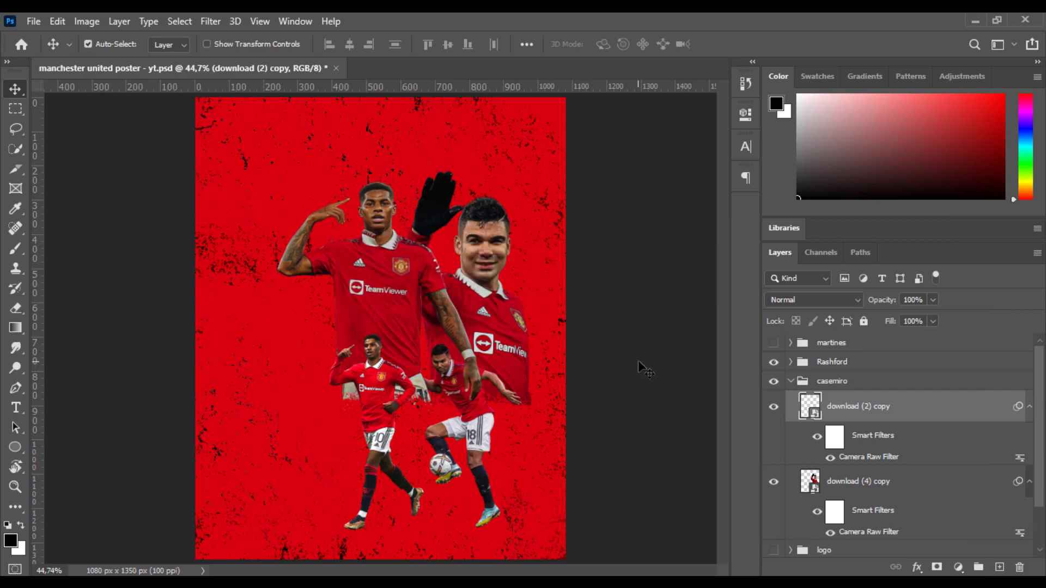
Move the download (2) copy layer out of the casemiro group to just above the Rashford group.
click(790, 381)
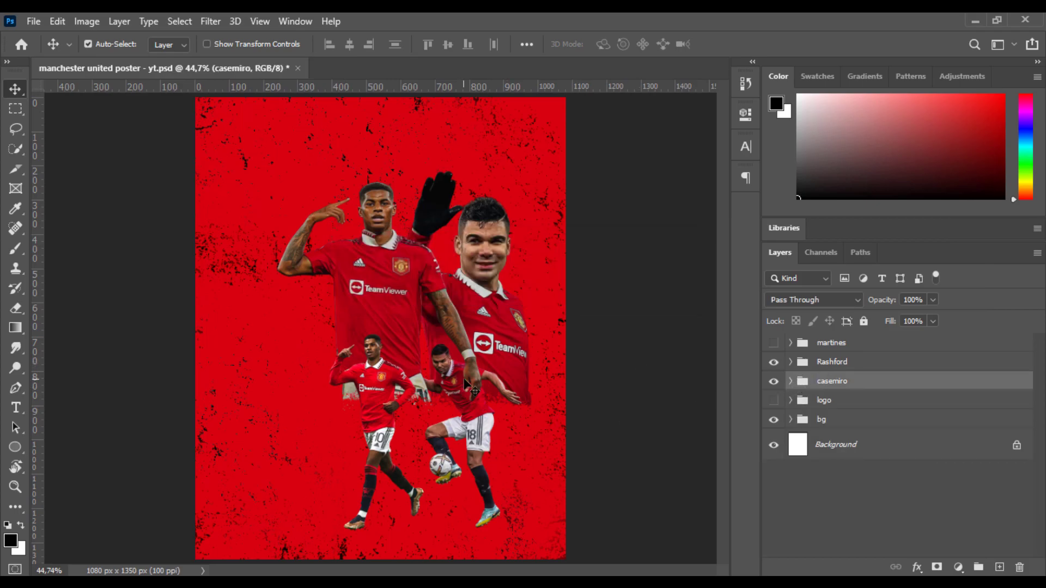
click(790, 381)
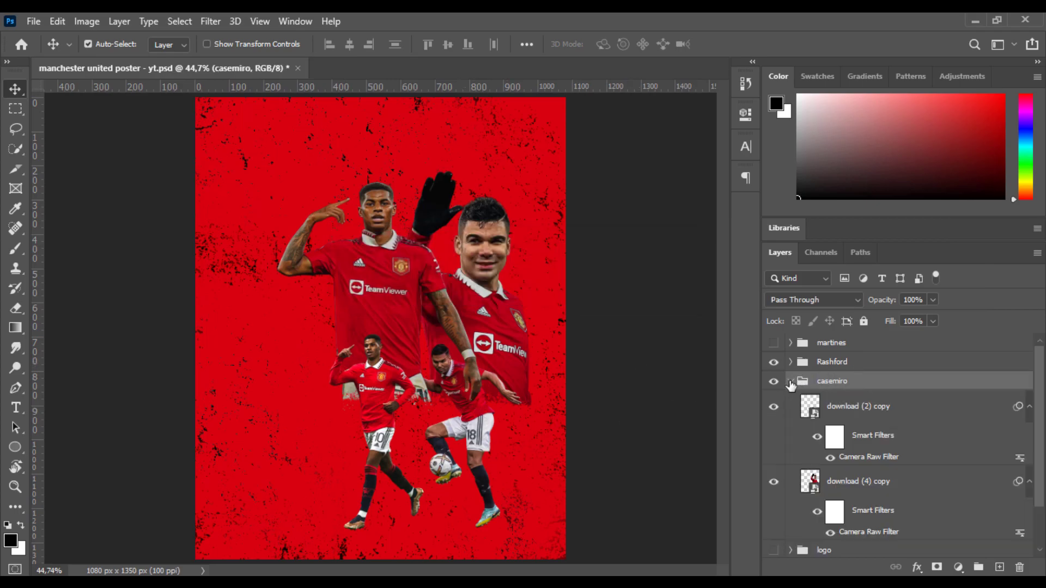
click(854, 485)
drag(847, 417, 844, 354)
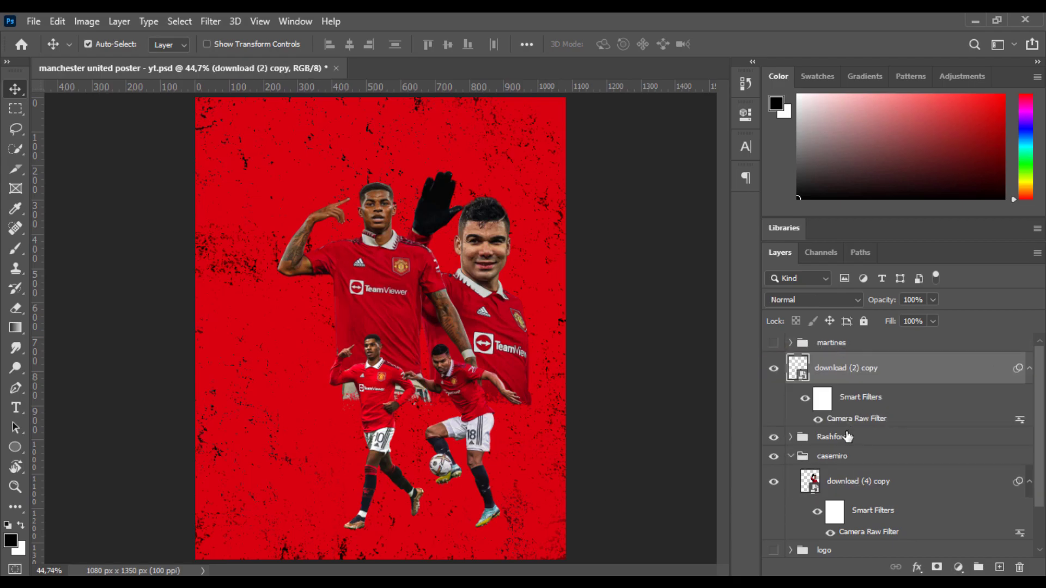
Move the small Rashford layer out of the Rashford group to directly above download (2) copy.
click(791, 456)
click(789, 438)
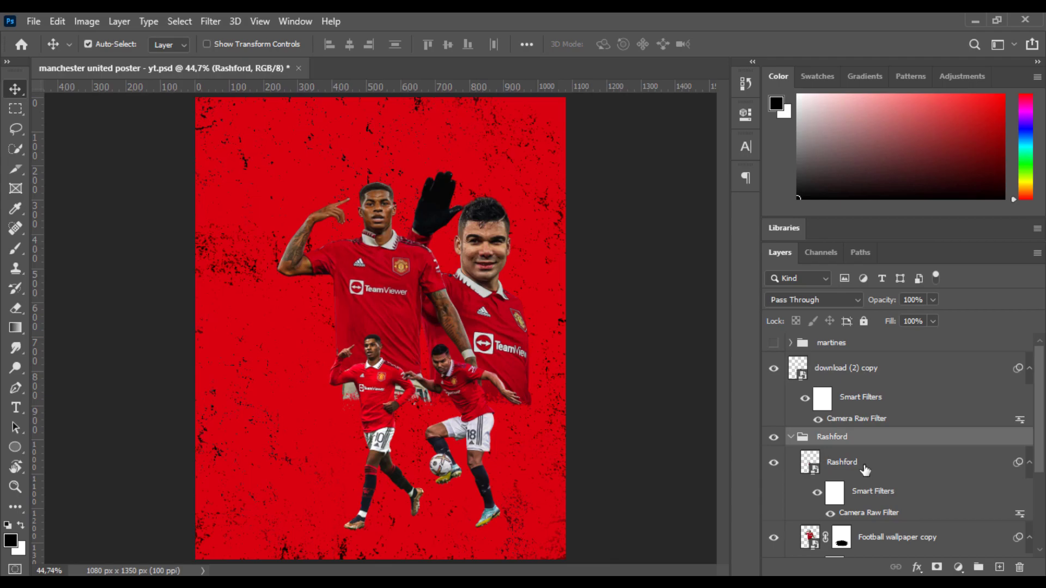
drag(839, 460, 839, 357)
click(790, 512)
Show the martines group, disable the masks of martinez copy and download (7) copy, and hide both layers.
click(774, 342)
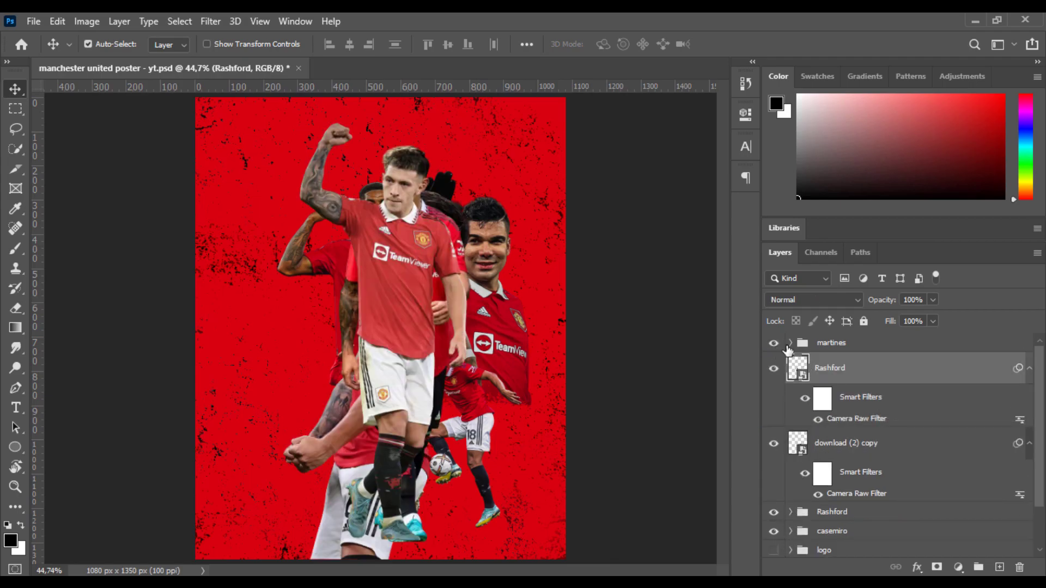
click(790, 342)
right_click(842, 368)
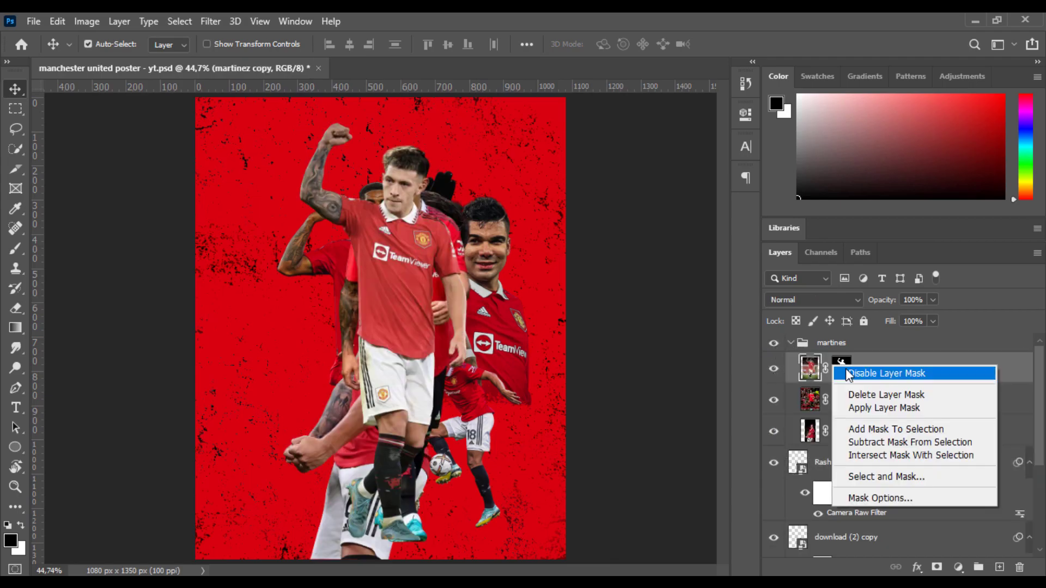
click(870, 373)
right_click(851, 401)
right_click(847, 402)
right_click(846, 402)
click(872, 406)
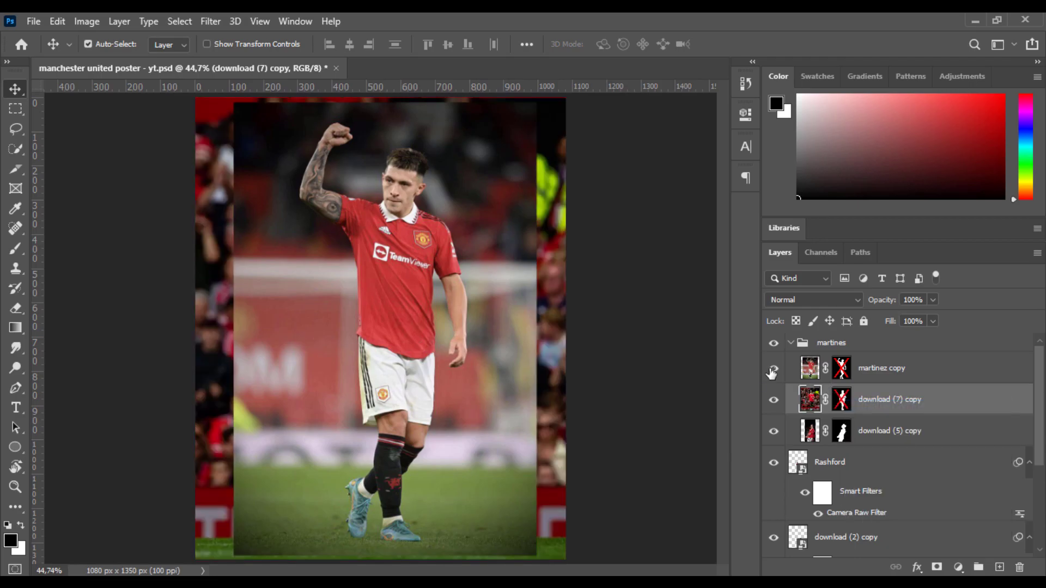
drag(774, 369, 773, 399)
Convert the masked download (5) copy to a smart object, scale it down and place it beside Rashford's outer arm.
right_click(842, 431)
click(871, 437)
right_click(842, 431)
click(877, 439)
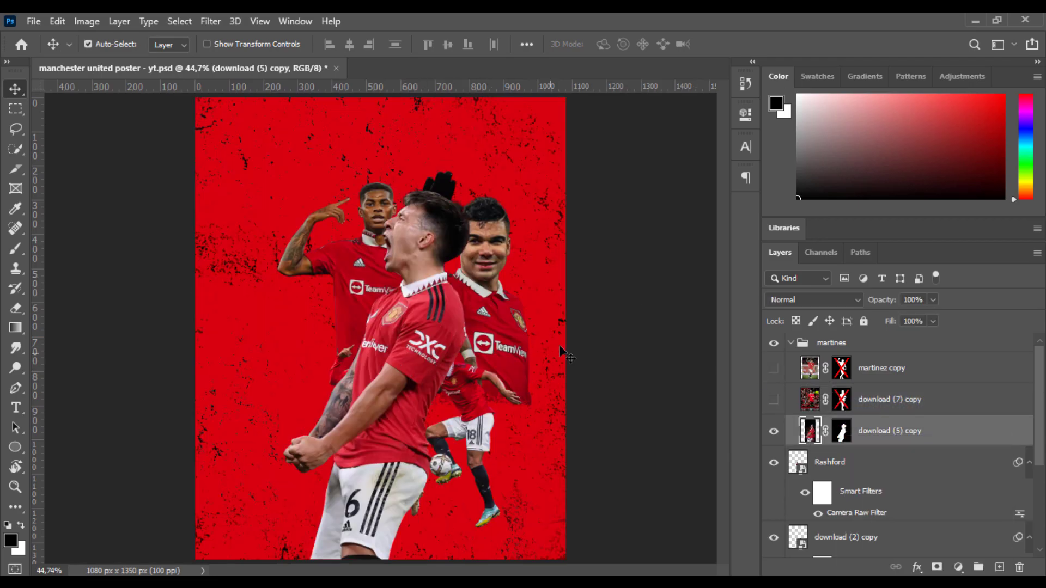
key(ctrl+t)
drag(487, 328, 330, 268)
key(Return)
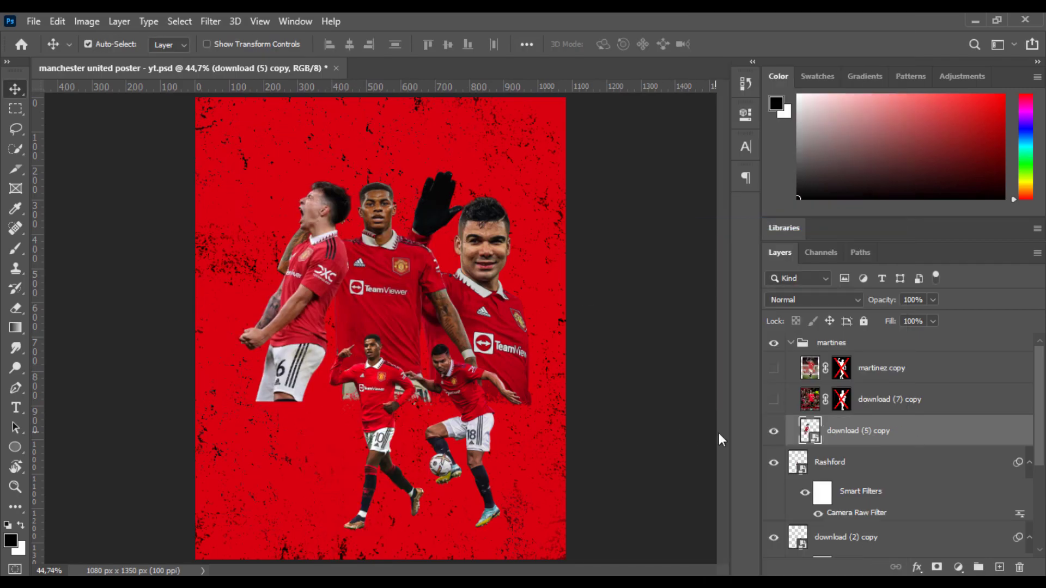
Add a layer mask to download (5) copy and brush away the player's shorts and legs with a grunge brush.
click(938, 568)
key(b)
mouse_move(248, 406)
mouse_down()
mouse_move(256, 397)
mouse_move(273, 408)
mouse_move(327, 382)
mouse_up()
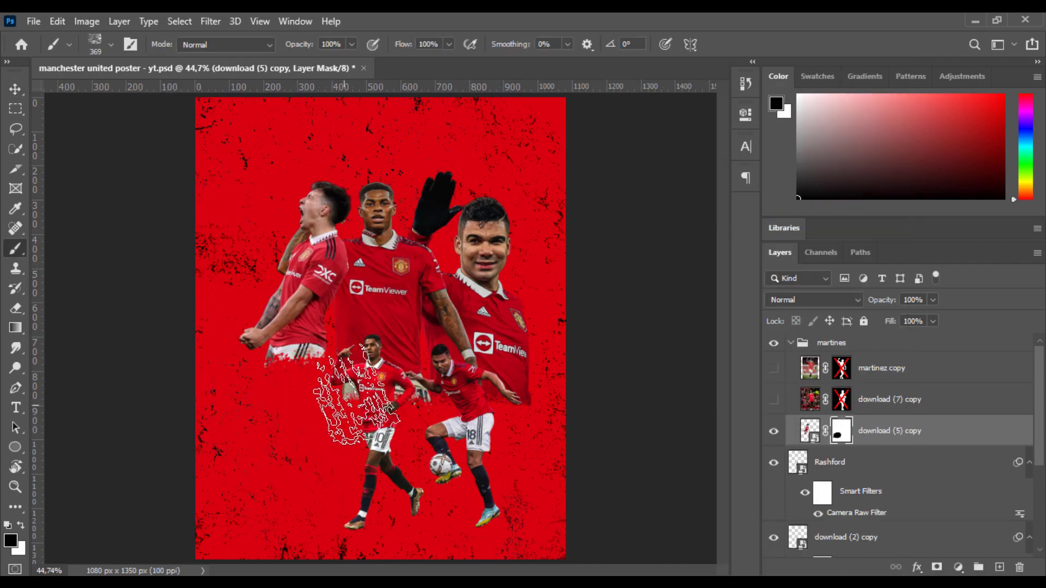
Enlarge download (5) copy to about 117% and shift it slightly lower beside Rashford.
key(v)
key(ctrl+t)
drag(241, 401, 220, 441)
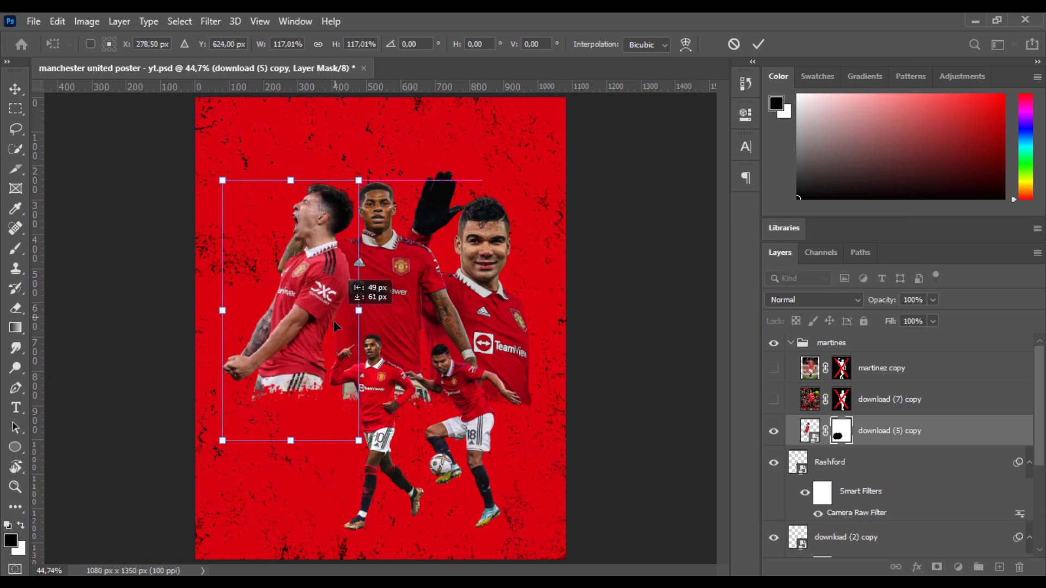
drag(334, 315, 333, 329)
key(Return)
Move the martines group below the Rashford group and shift download (5) copy farther away from Rashford.
click(791, 344)
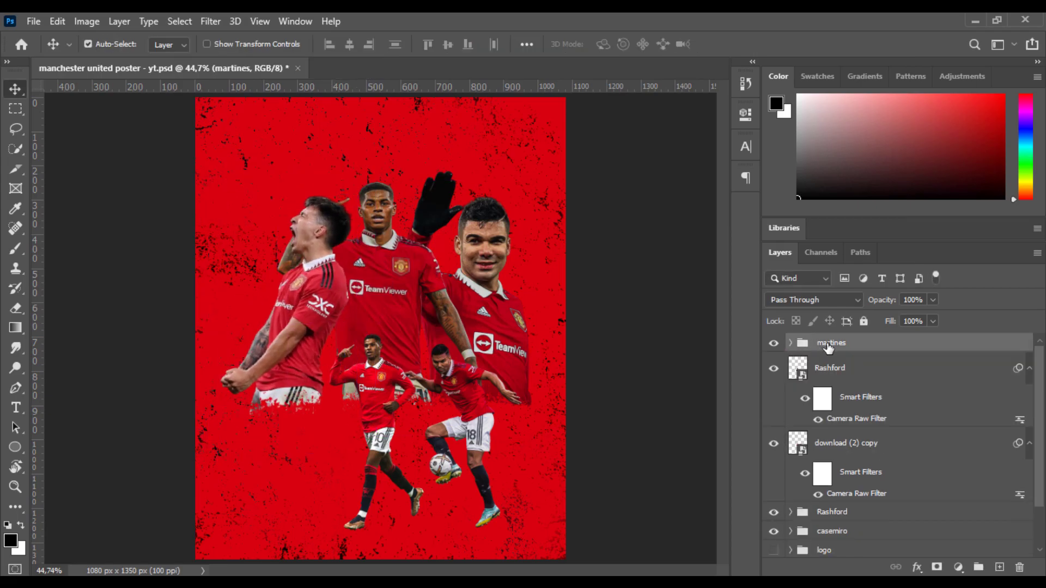
drag(828, 349, 820, 521)
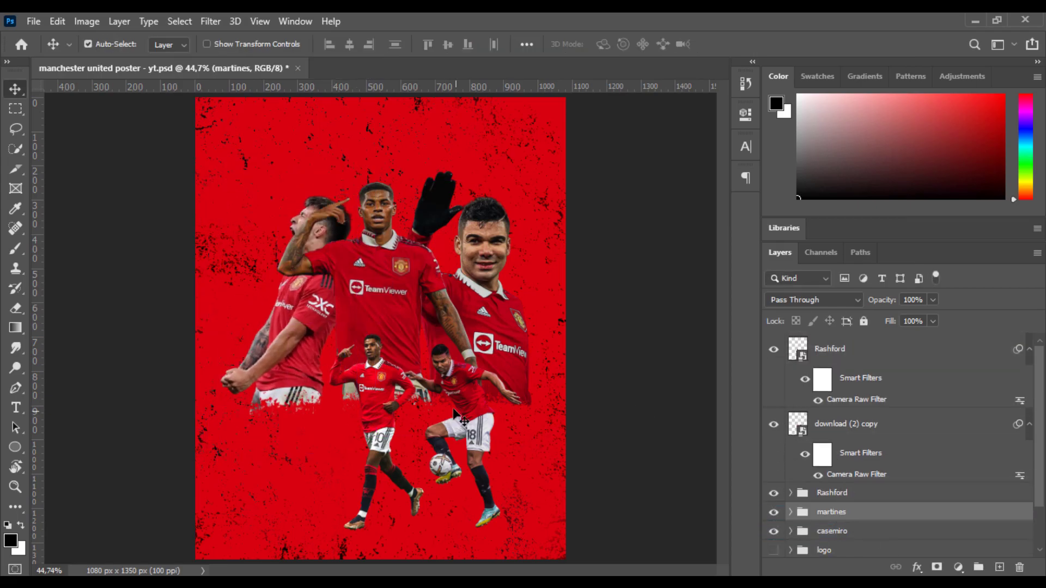
click(790, 511)
click(888, 453)
key(ctrl+t)
mouse_move(305, 320)
mouse_down()
mouse_move(290, 320)
mouse_move(292, 307)
mouse_move(346, 310)
mouse_move(301, 318)
mouse_up()
key(Return)
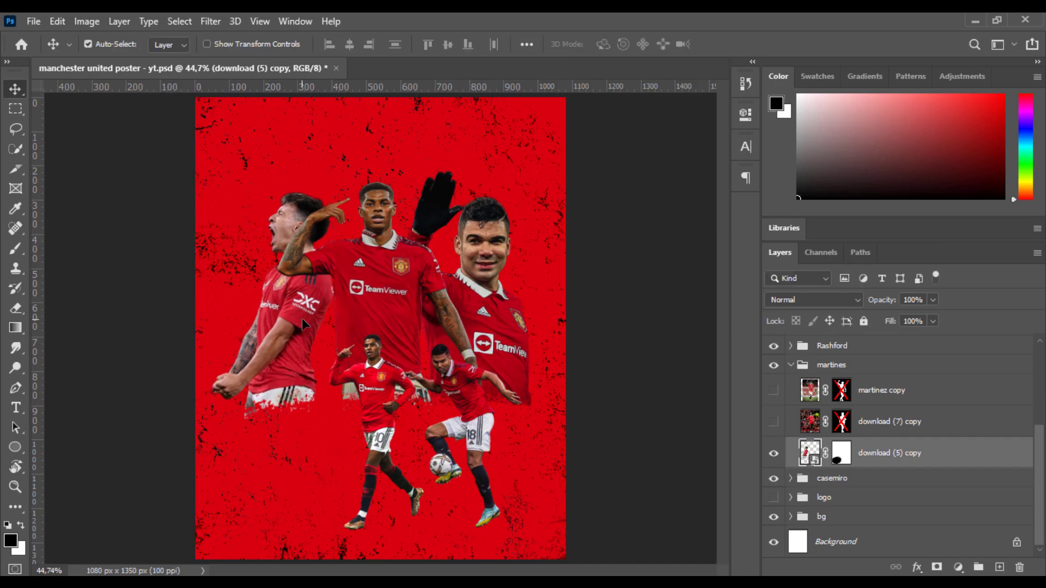
Delete download (7) copy, then re-enable martinez copy's layer mask and show that layer.
drag(871, 421, 1018, 567)
right_click(842, 427)
click(773, 421)
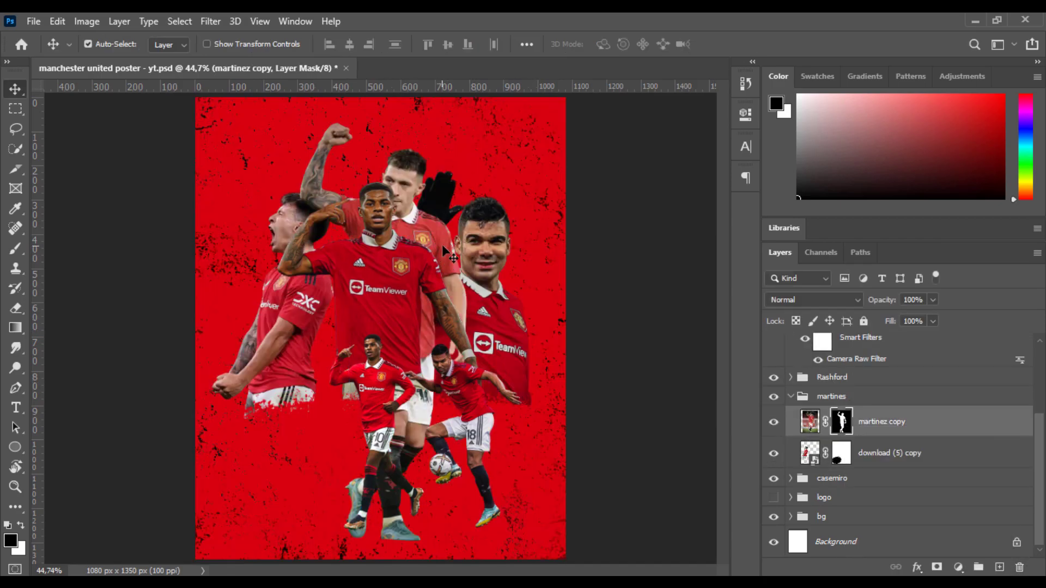
Scale martinez copy down and place it beneath the shouting player, level with the other small full-body figures.
key(ctrl+t)
drag(534, 328, 379, 327)
drag(325, 321, 336, 419)
drag(311, 407, 318, 423)
drag(351, 349, 356, 329)
key(Return)
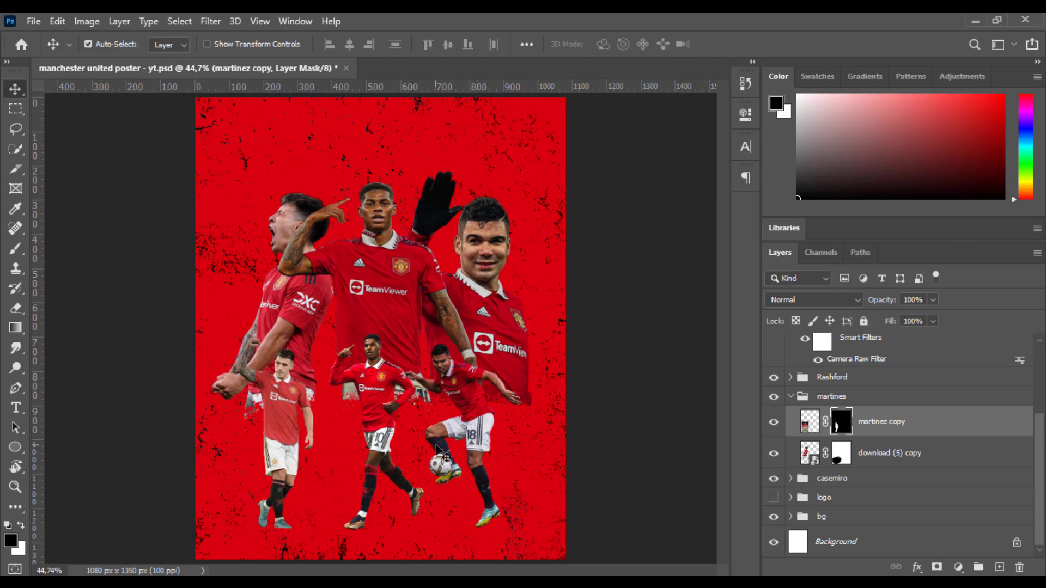
Convert martinez copy to a smart object and hide it.
right_click(901, 422)
click(750, 222)
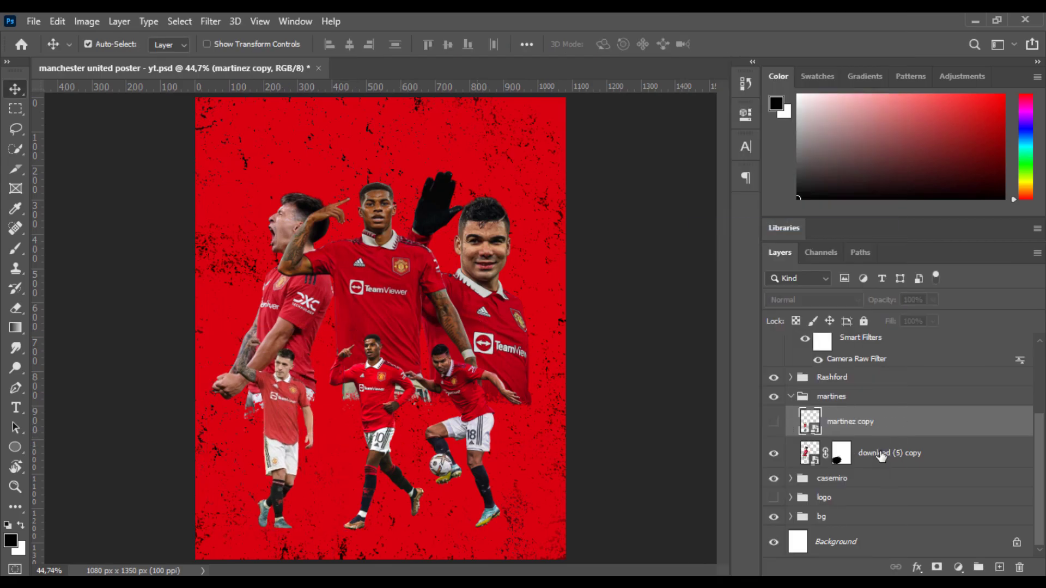
click(773, 421)
Open Camera Raw on download (5) copy and set Contrast +15, Highlights -45, Shadows -26, Whites -27, Blacks -23 and Clarity +10.
click(889, 455)
click(958, 567)
click(210, 22)
click(235, 110)
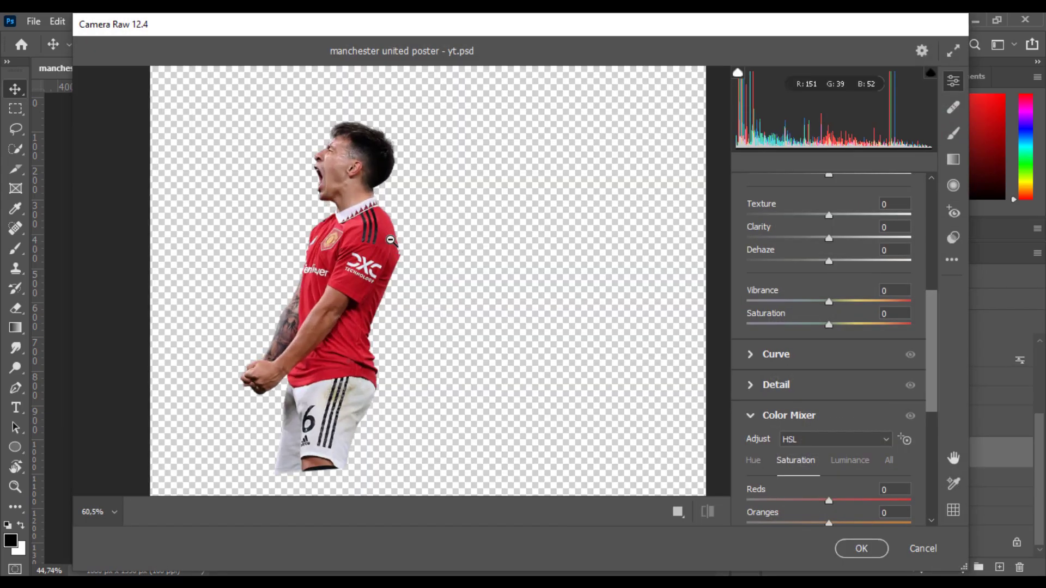
scroll(391, 239, up, 1)
scroll(840, 325, up, 3)
drag(828, 265, 807, 311)
drag(828, 357, 806, 335)
drag(829, 421, 835, 421)
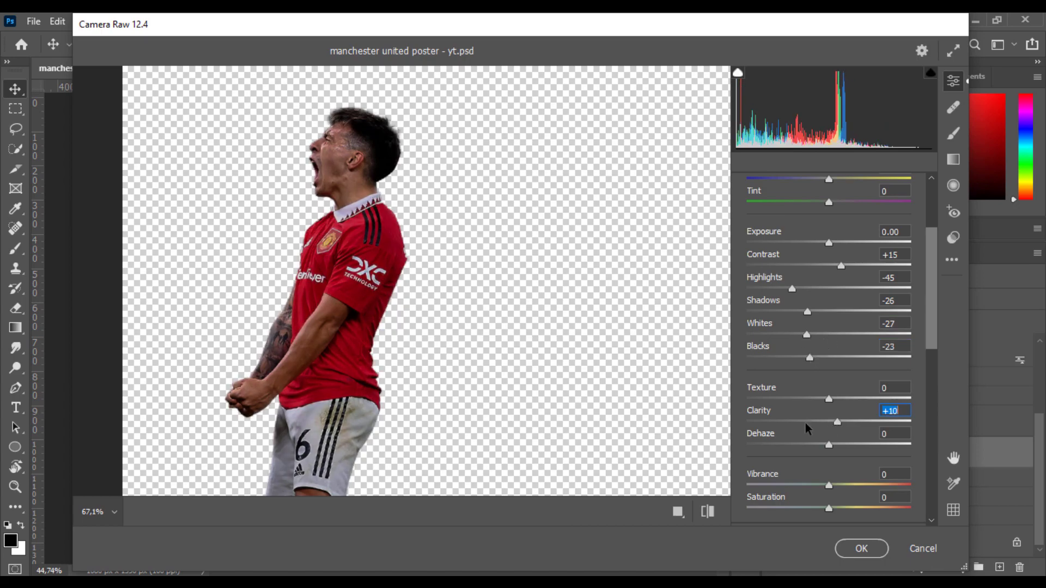
Adjust the tone curve of download (5) copy and set Sharpening and Noise Reduction to 20.
scroll(835, 427, down, 4)
click(782, 384)
click(786, 391)
drag(744, 432, 746, 427)
click(779, 220)
click(800, 281)
click(789, 327)
click(872, 352)
text(20)
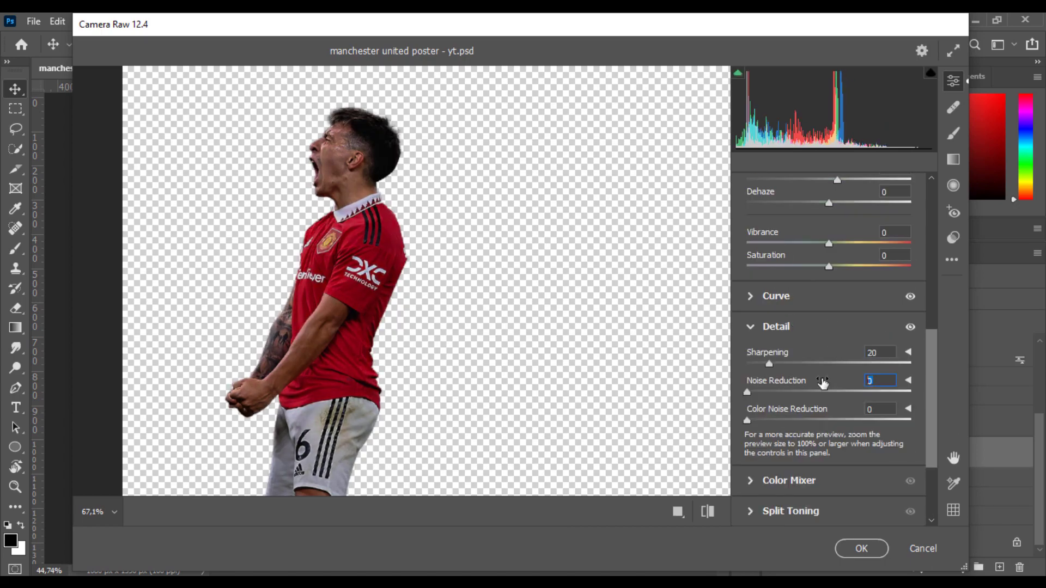
key(Tab)
text(20)
Set the Reds luminance to -14 in the Color Mixer for download (5) copy.
click(801, 357)
mouse_move(828, 312)
mouse_down()
mouse_move(842, 312)
mouse_move(817, 312)
mouse_up()
click(849, 271)
Change Highlights to -13, Whites to +6 and Blacks to -31 for download (5) copy.
scroll(820, 348, up, 7)
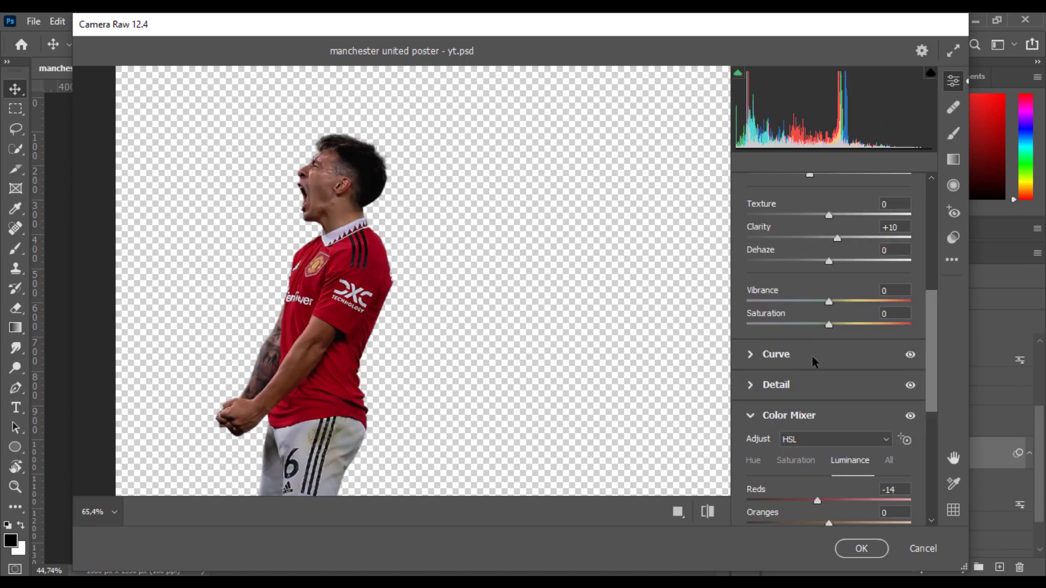
drag(793, 362, 817, 362)
drag(809, 431, 803, 431)
drag(807, 408, 845, 408)
Set Reds saturation to +18, fine-tune the Reds further in the Color Mixer, and apply the filter to download (5) copy.
scroll(845, 409, down, 5)
scroll(383, 320, down, 2)
scroll(382, 320, up, 3)
scroll(423, 298, down, 1)
scroll(778, 327, up, 6)
click(776, 233)
scroll(850, 355, down, 2)
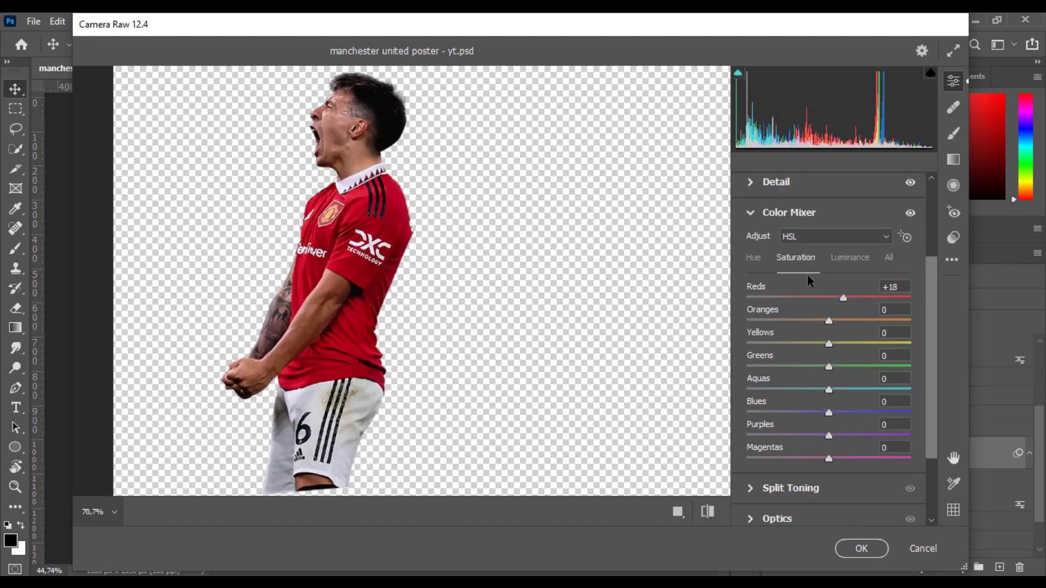
drag(820, 298, 829, 298)
click(860, 548)
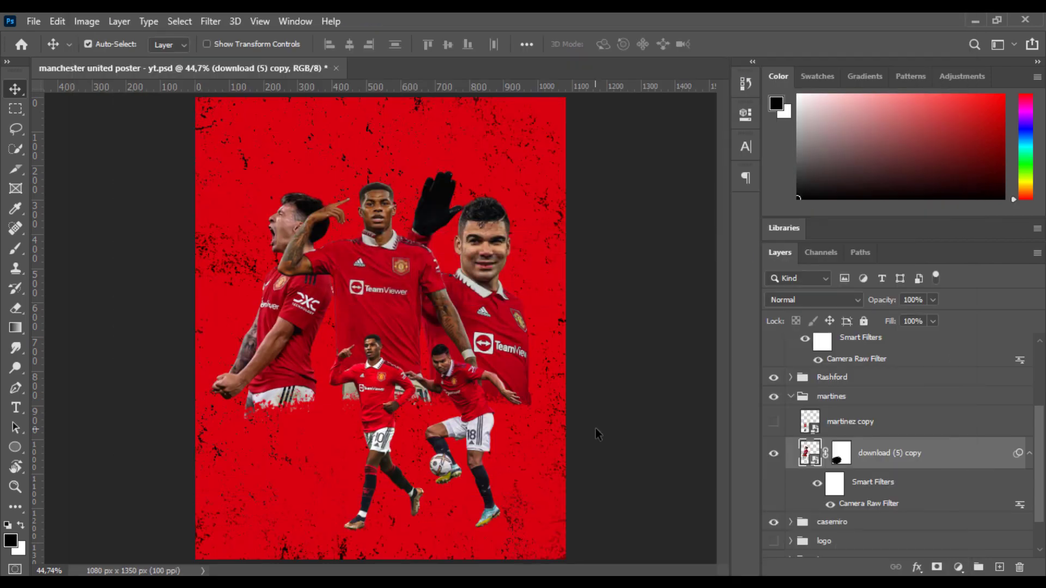
Show martinez copy, copy download (5) copy's Camera Raw smart filter onto it, and open that filter for editing.
click(773, 422)
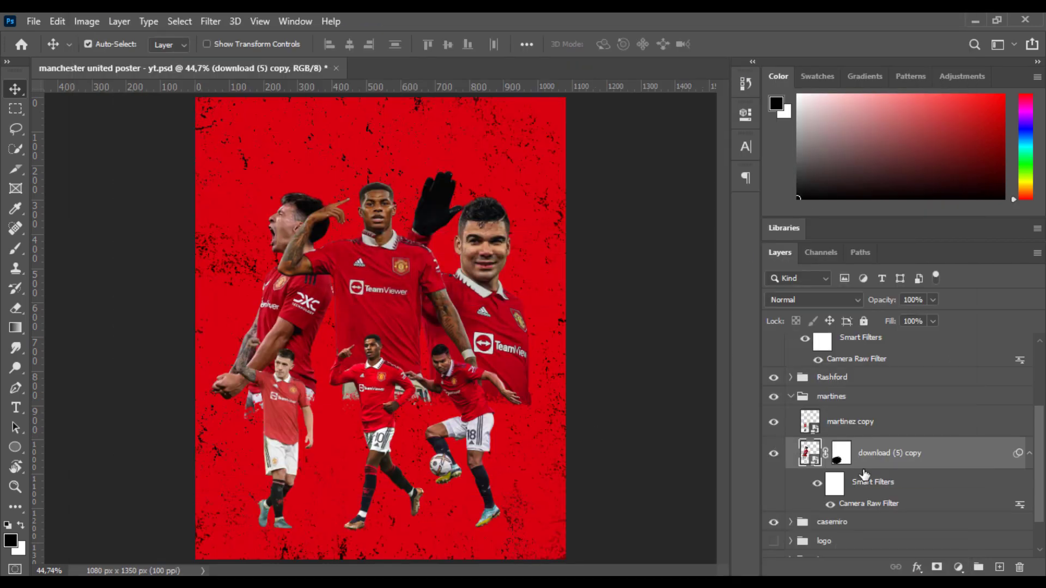
click(867, 431)
drag(865, 419, 866, 427)
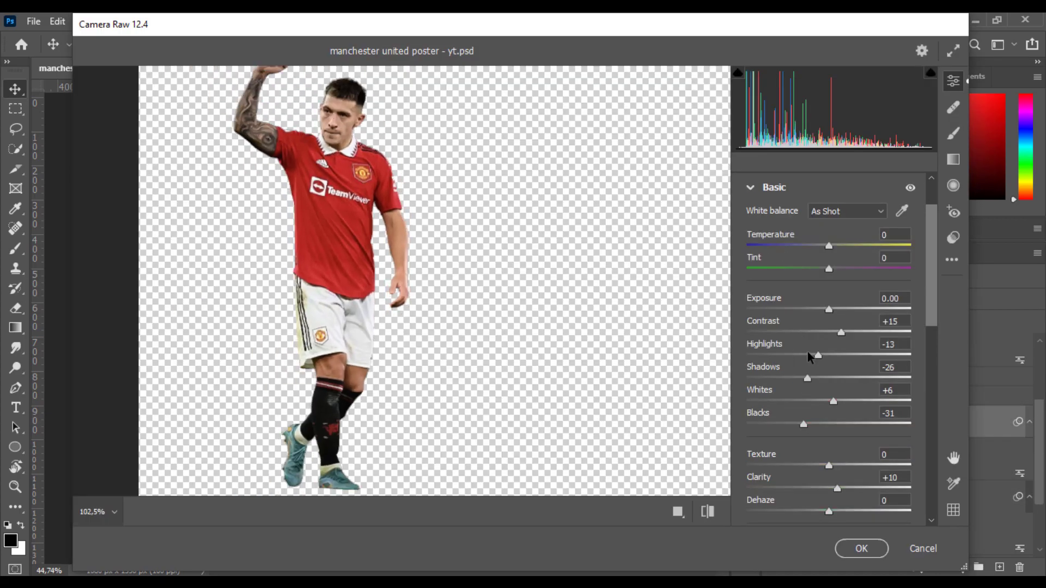
Lower the Highlights, fine-tune the Whites and raise the Blacks in martinez copy's Camera Raw filter.
drag(816, 354, 766, 355)
mouse_move(833, 400)
mouse_down()
mouse_move(768, 401)
mouse_move(834, 401)
mouse_up()
drag(804, 424, 842, 423)
click(773, 187)
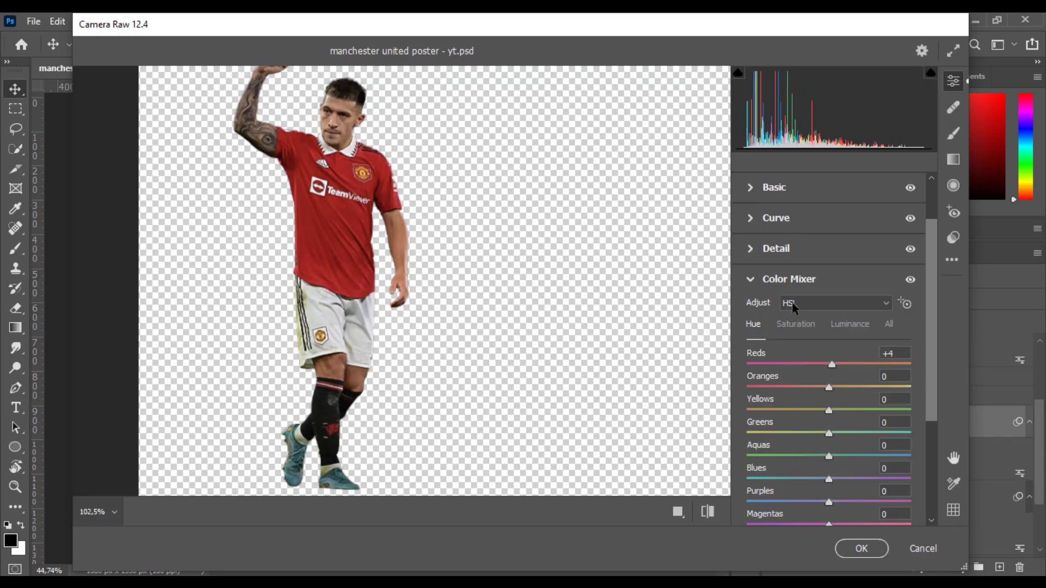
Set the Reds hue to -4 and the Reds luminance to +15 in martinez copy's Color Mixer.
click(831, 363)
click(795, 323)
click(752, 324)
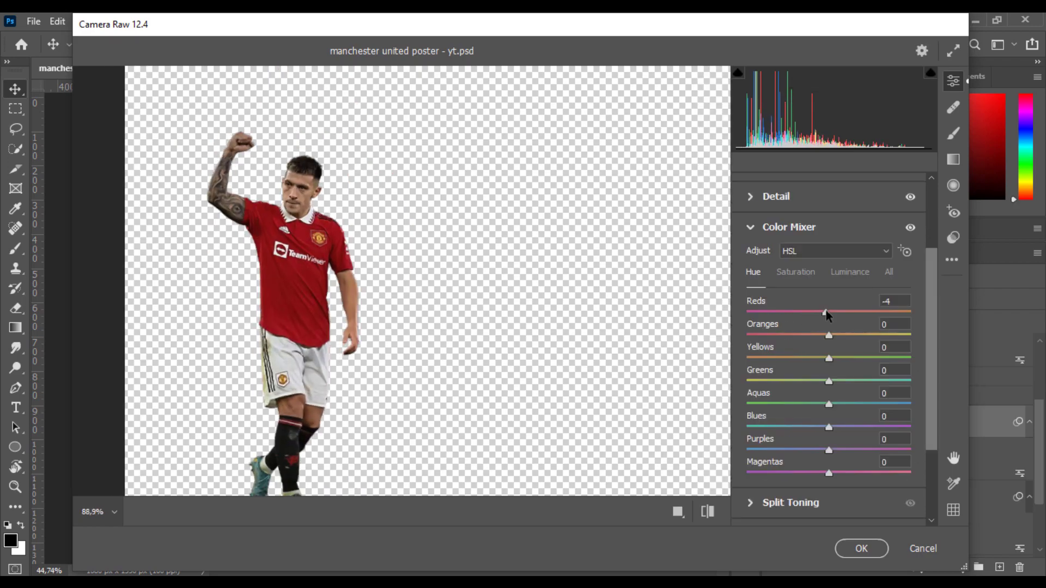
click(795, 272)
mouse_move(829, 312)
mouse_down()
mouse_move(864, 313)
mouse_move(825, 313)
mouse_move(840, 313)
mouse_up()
click(752, 272)
click(843, 272)
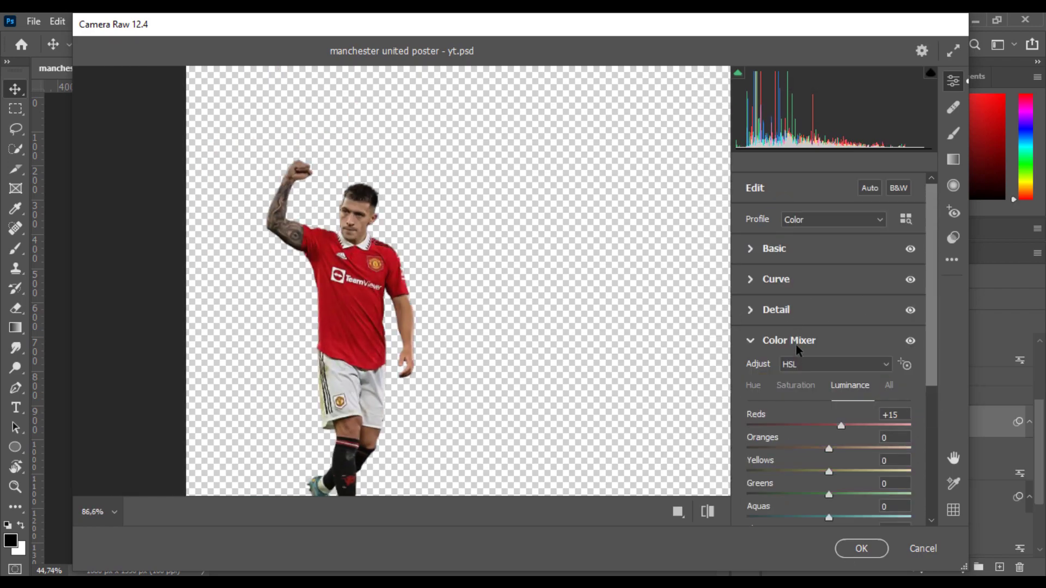
Raise the Oranges luminance, and set saturation to +100 for Reds and +41 for Oranges on martinez copy.
click(796, 342)
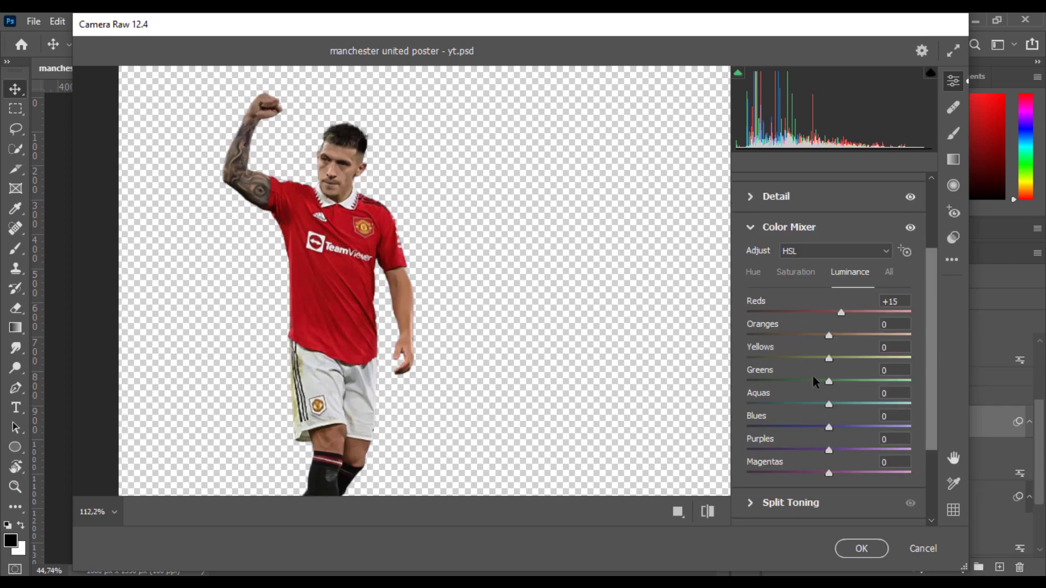
drag(829, 334, 846, 338)
click(795, 272)
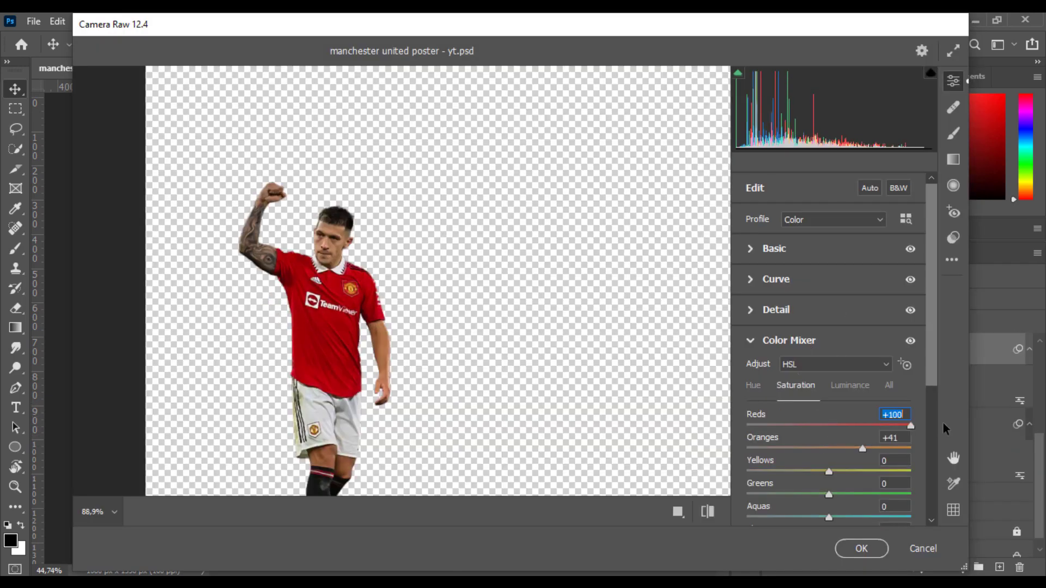
Rebalance the Reds, Oranges and Yellows hue and saturation in martinez copy's Color Mixer, setting the Oranges hue to -12.
click(752, 385)
drag(829, 425, 798, 426)
click(849, 385)
click(797, 384)
drag(910, 426, 850, 426)
click(849, 385)
scroll(379, 384, down, 2)
click(795, 385)
drag(829, 472, 805, 471)
drag(862, 448, 871, 450)
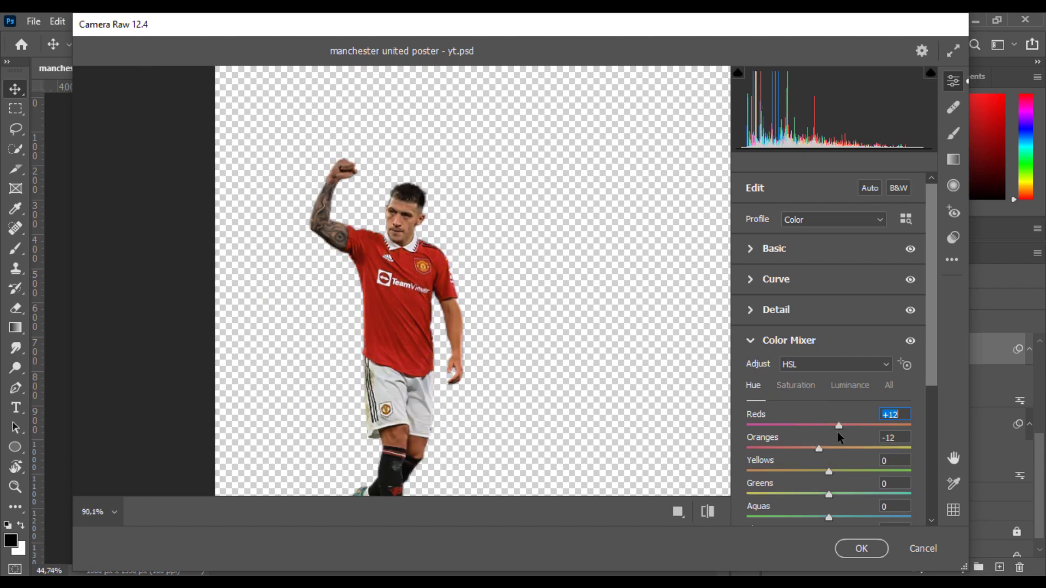
Fine-tune the Reds hue, lower the Oranges luminance and apply martinez copy's Camera Raw filter.
drag(823, 433, 872, 428)
drag(809, 425, 868, 445)
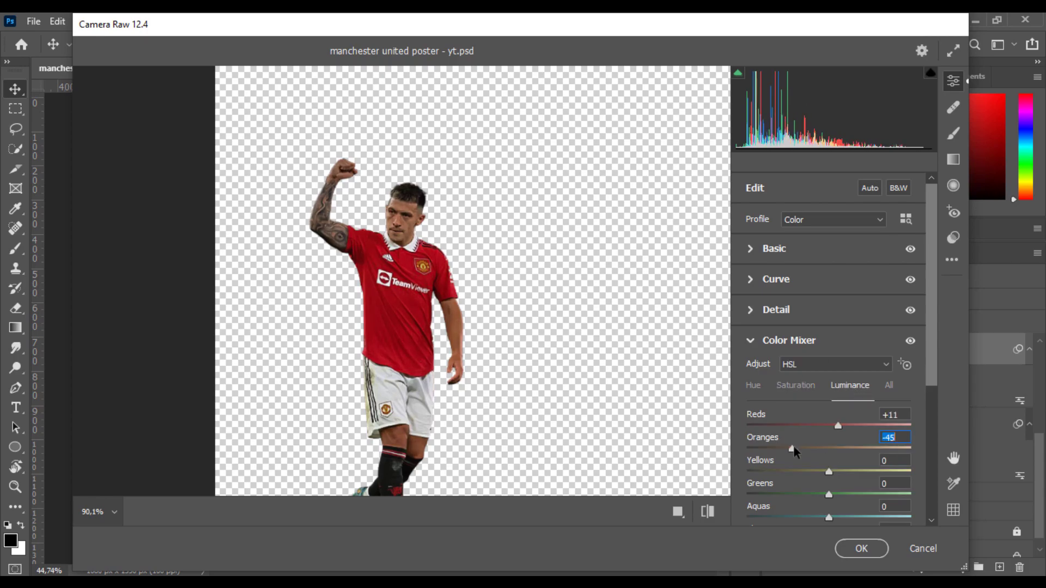
drag(833, 425, 827, 433)
click(856, 546)
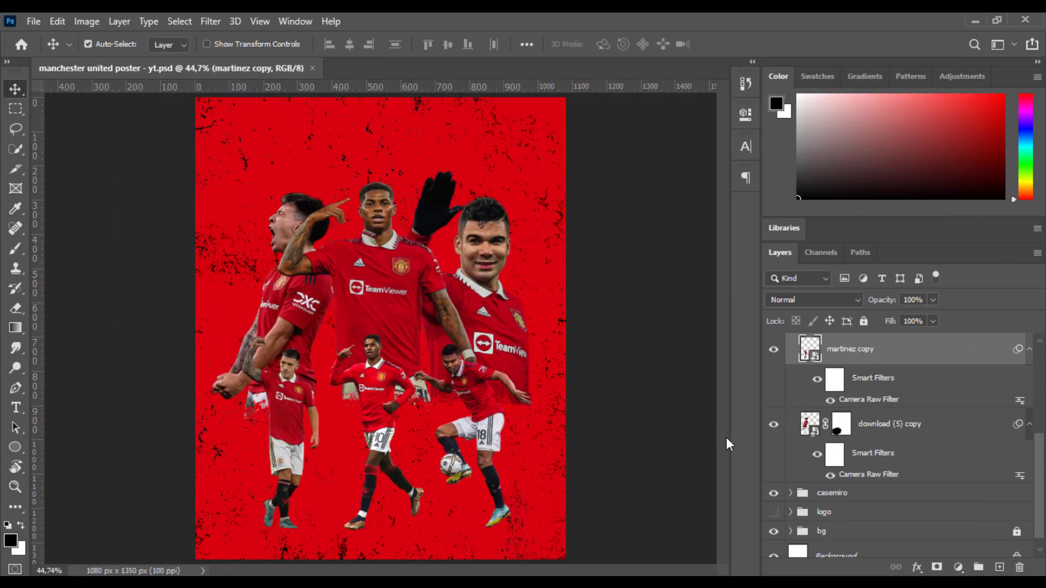
Scale the large shouting player, download (5) copy, up by about 122% and move him up and slightly right.
click(319, 321)
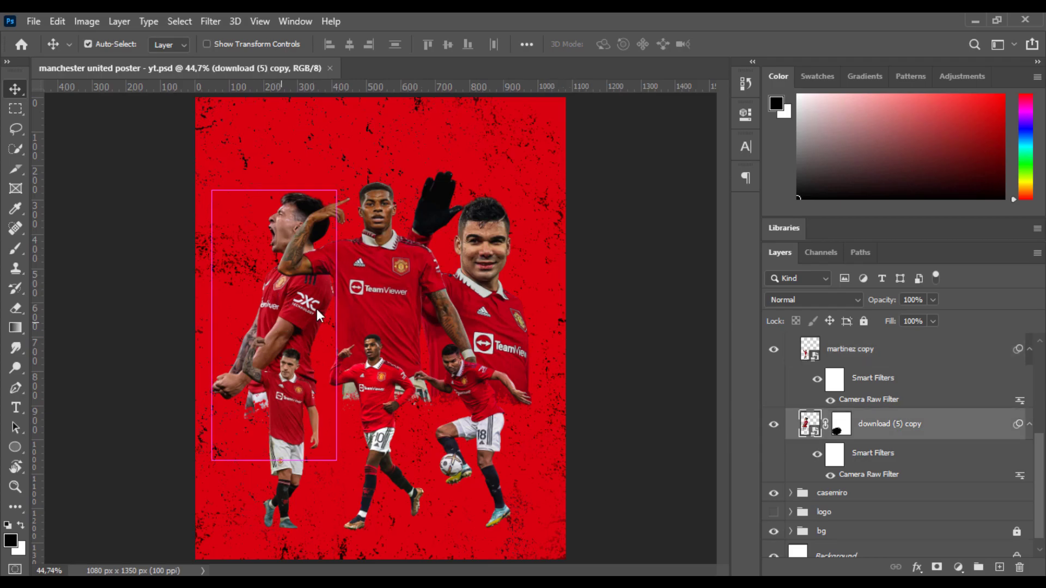
key(ctrl+t)
key(Return)
drag(337, 325, 365, 326)
drag(326, 328, 327, 302)
key(Return)
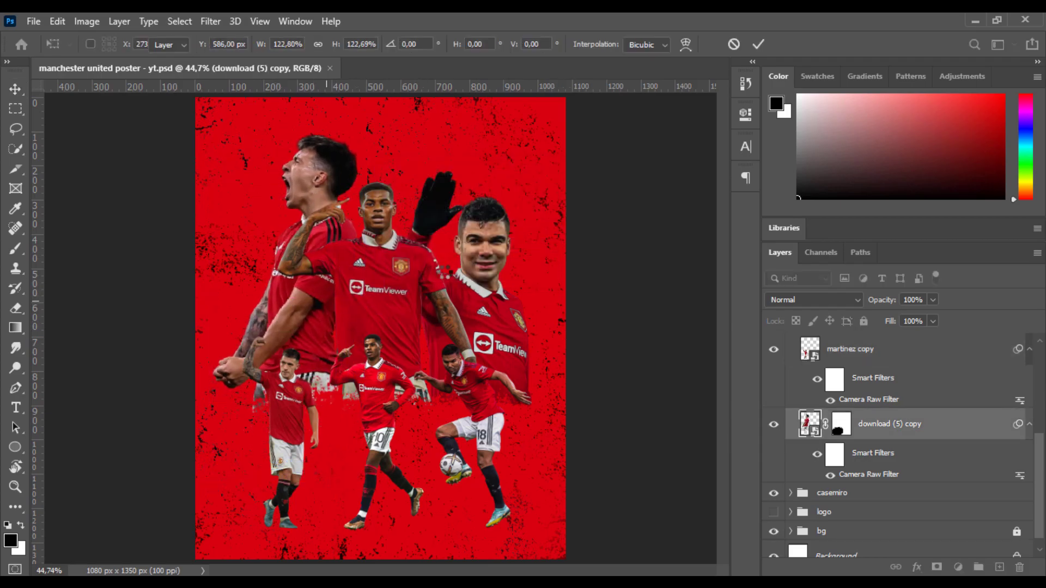
Enlarge the large Casemiro portrait and shift it toward the poster's center.
click(473, 280)
key(ctrl+t)
key(Return)
drag(533, 296, 560, 295)
drag(538, 292, 482, 298)
key(Return)
Slightly enlarge the central Rashford portrait with Free Transform.
click(399, 292)
key(ctrl+t)
click(512, 247)
key(Return)
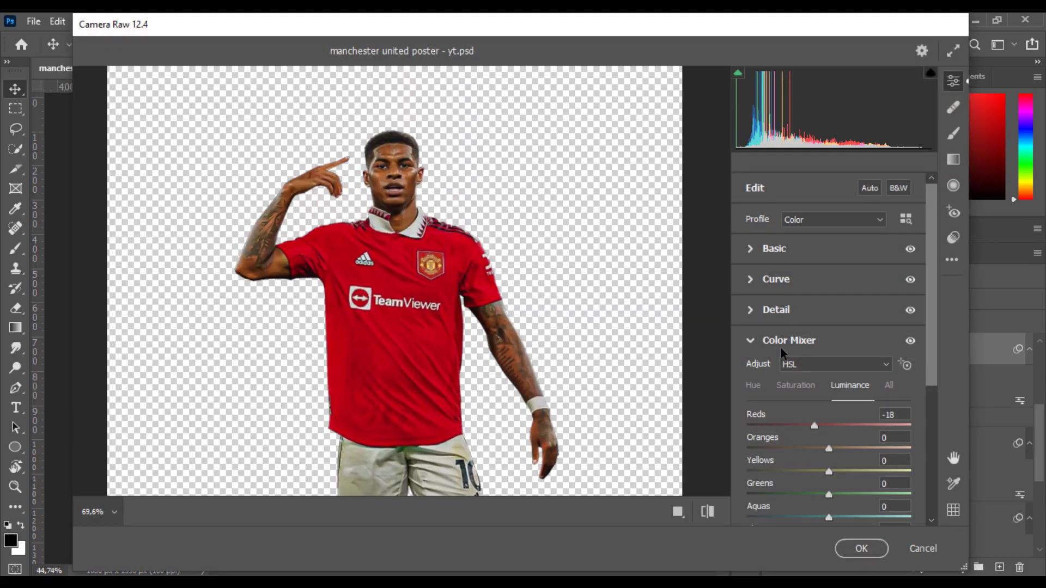
Lower the Oranges saturation in the Camera Raw filters of both Rashford cutouts, using -12 on the small one.
click(798, 391)
drag(842, 449, 808, 448)
click(860, 548)
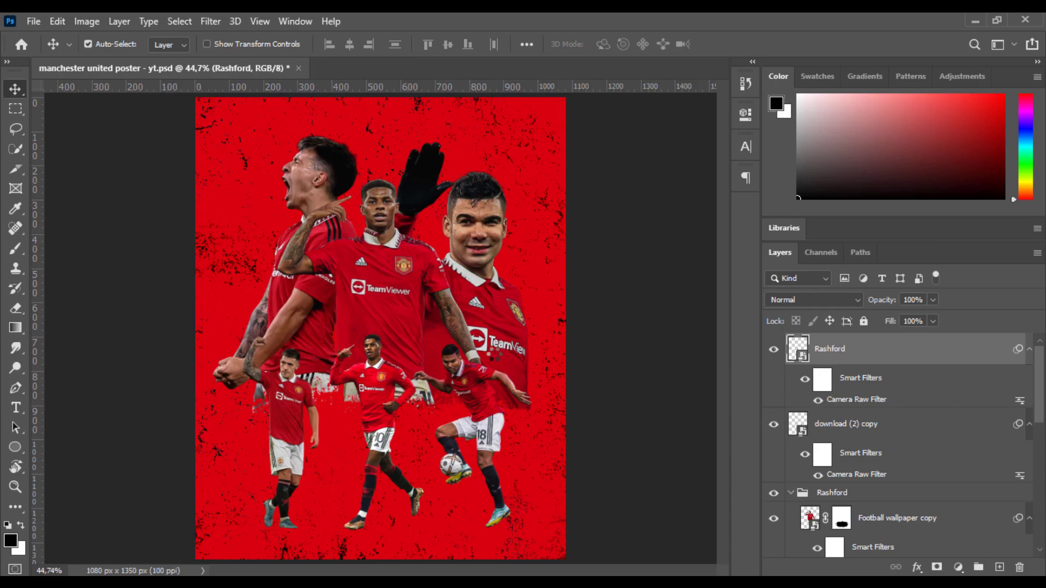
key(ctrl+shift+a)
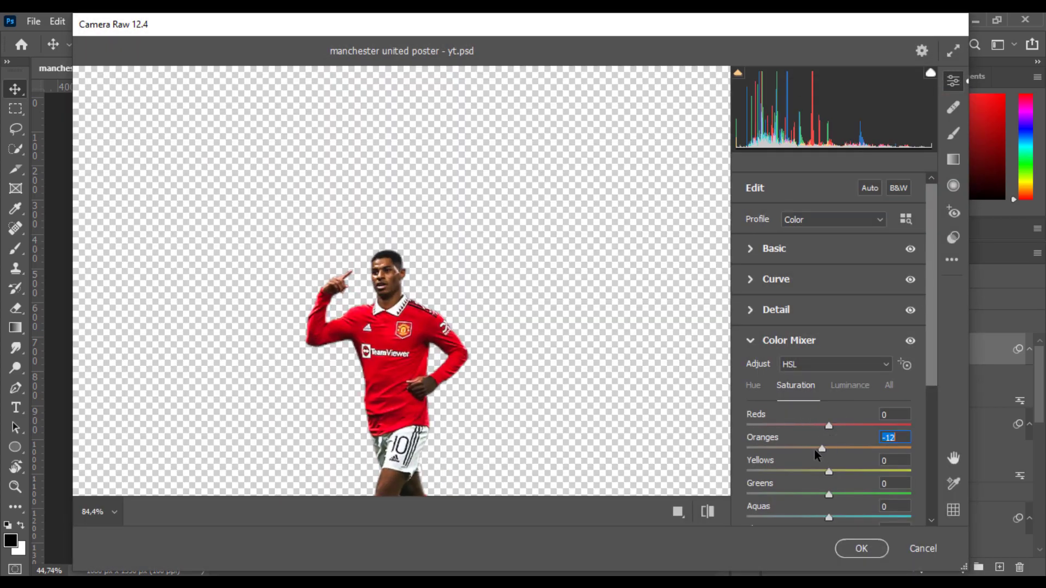
key(Return)
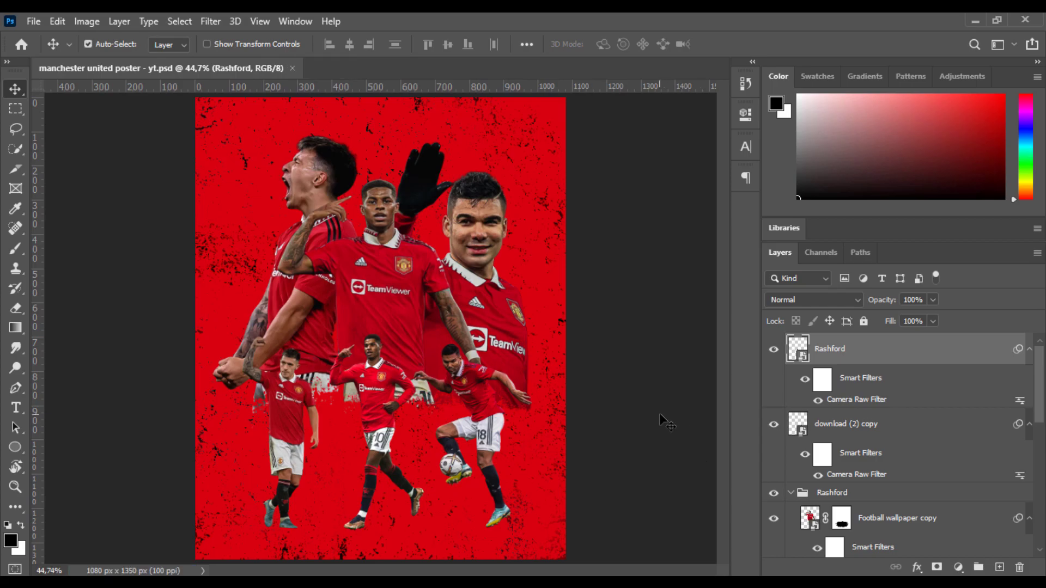
Place a horizontal guide just below the three small players' feet and nudge the cutouts to line up with it.
drag(378, 87, 422, 534)
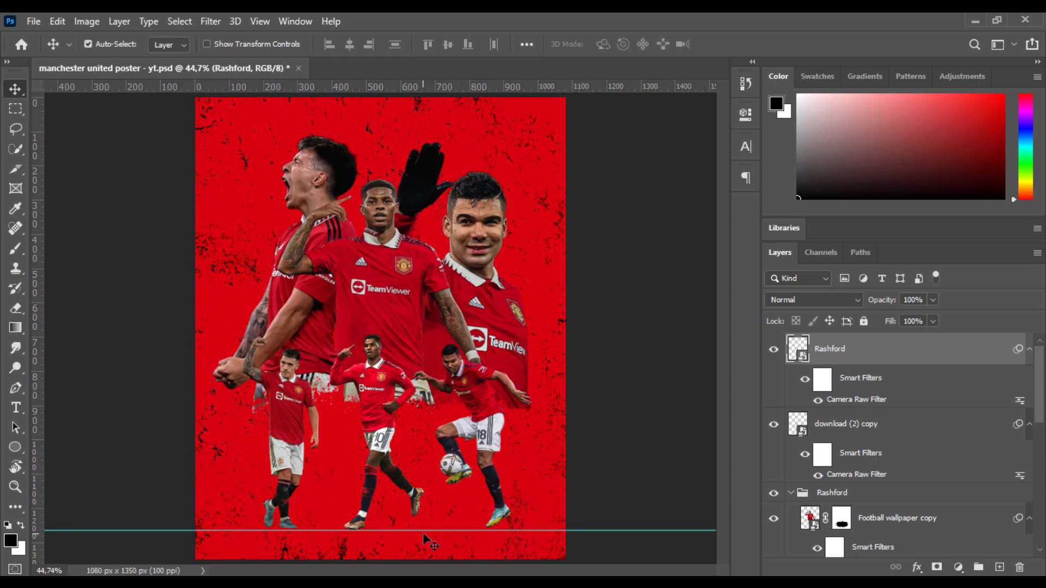
scroll(422, 534, up, 5)
drag(194, 263, 193, 268)
click(652, 251)
drag(651, 251, 587, 245)
drag(587, 245, 585, 251)
key(ctrl+0)
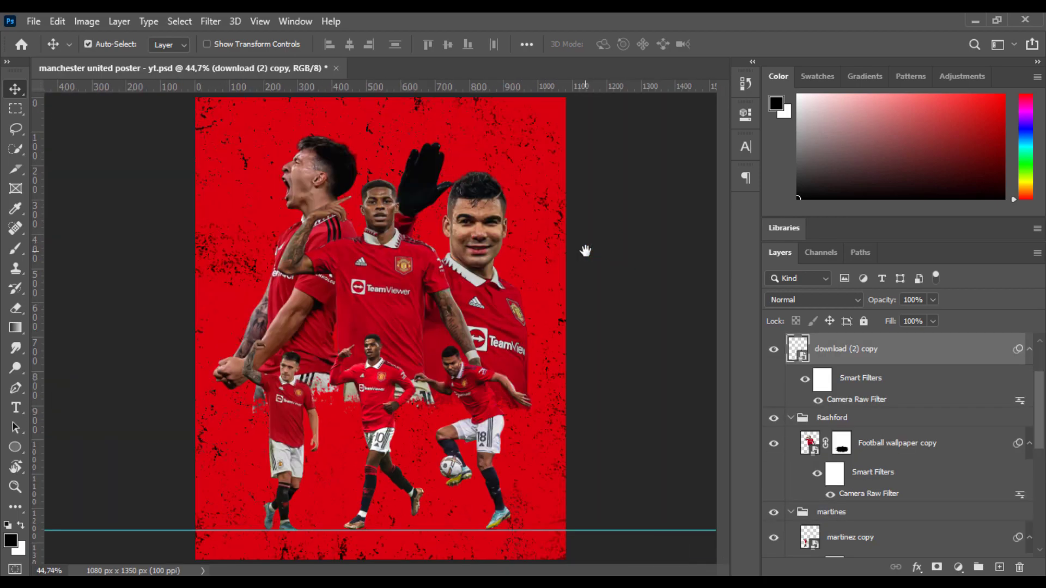
Hide the canvas guides and save the document.
click(260, 21)
mouse_move(372, 327)
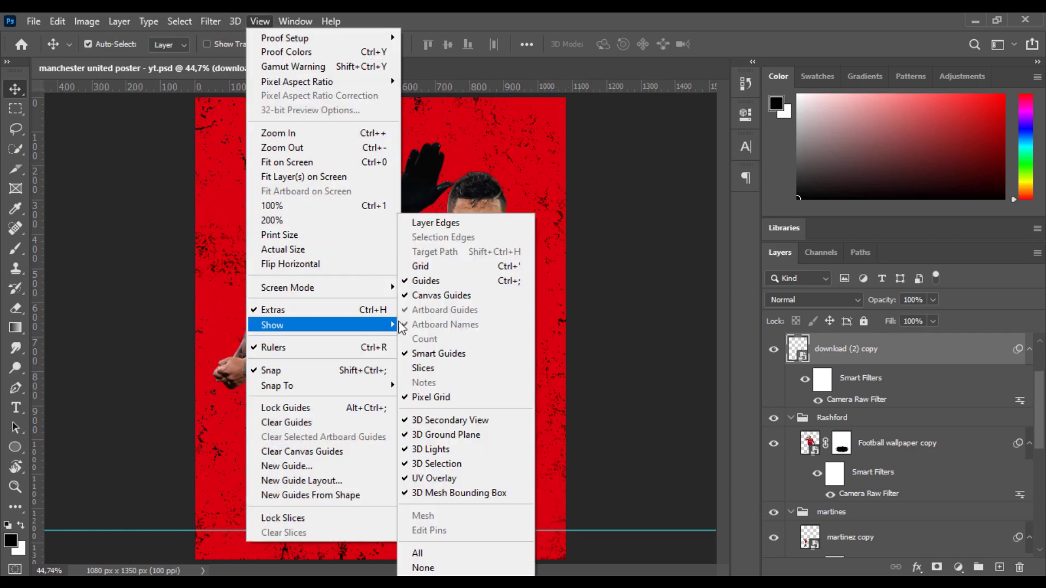
click(436, 295)
key(ctrl+s)
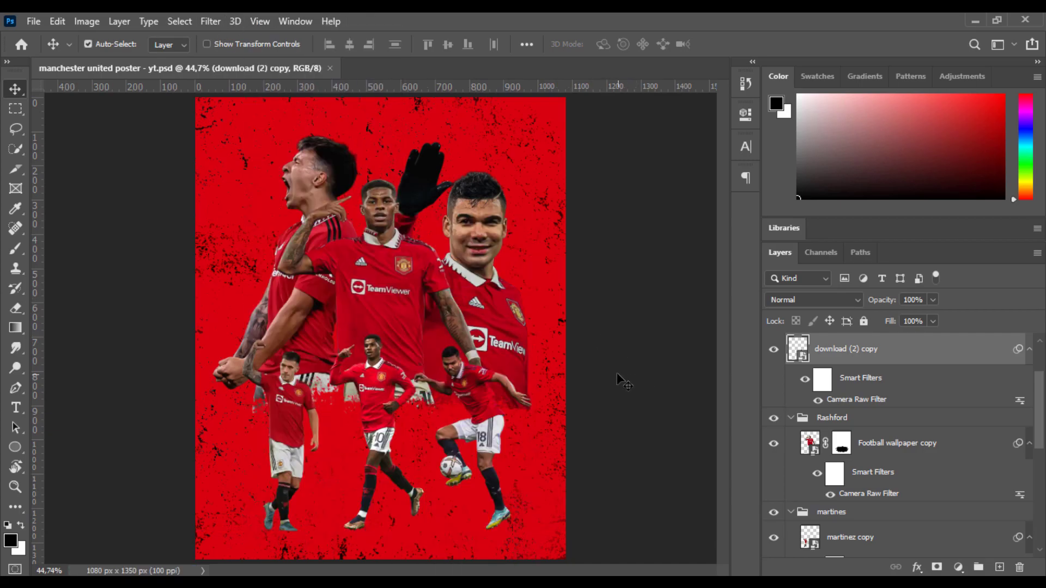
Add an Exposure adjustment clipped to the large Casemiro layer, download (4) copy, and lower its exposure.
click(493, 266)
click(957, 567)
click(972, 380)
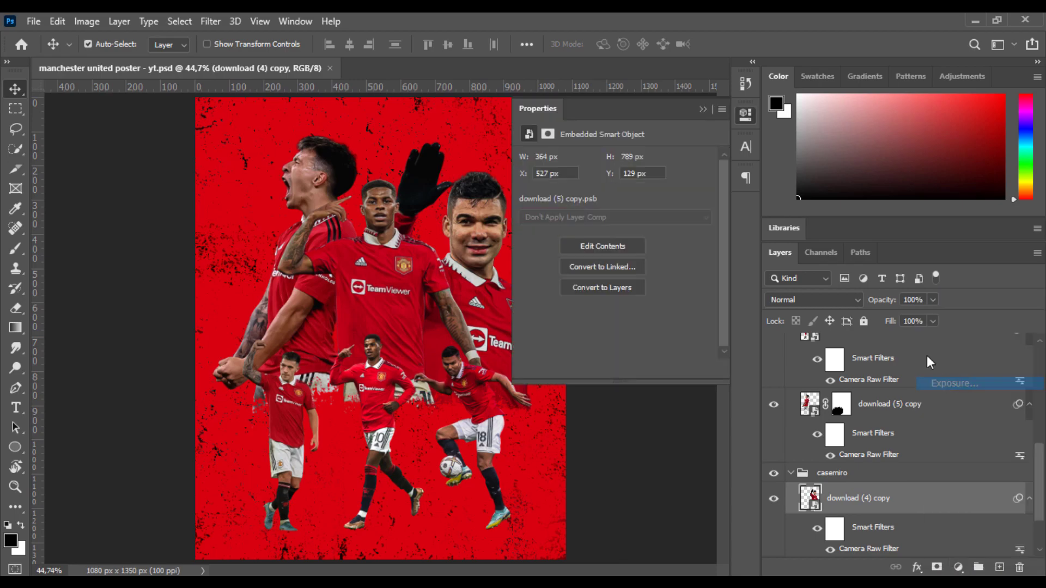
click(614, 368)
drag(614, 197, 600, 197)
click(745, 115)
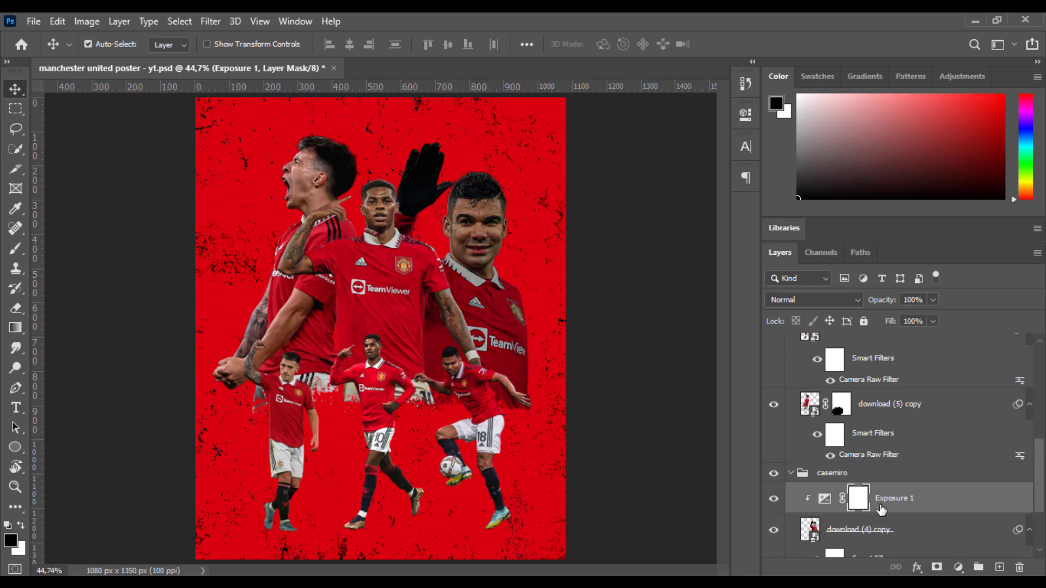
Invert Exposure 1's mask and paint shading onto Casemiro's shirt beside Rashford's arm, with the exposure at -1.28.
key(ctrl+i)
key(b)
right_click(469, 310)
alt+right_click(385, 274)
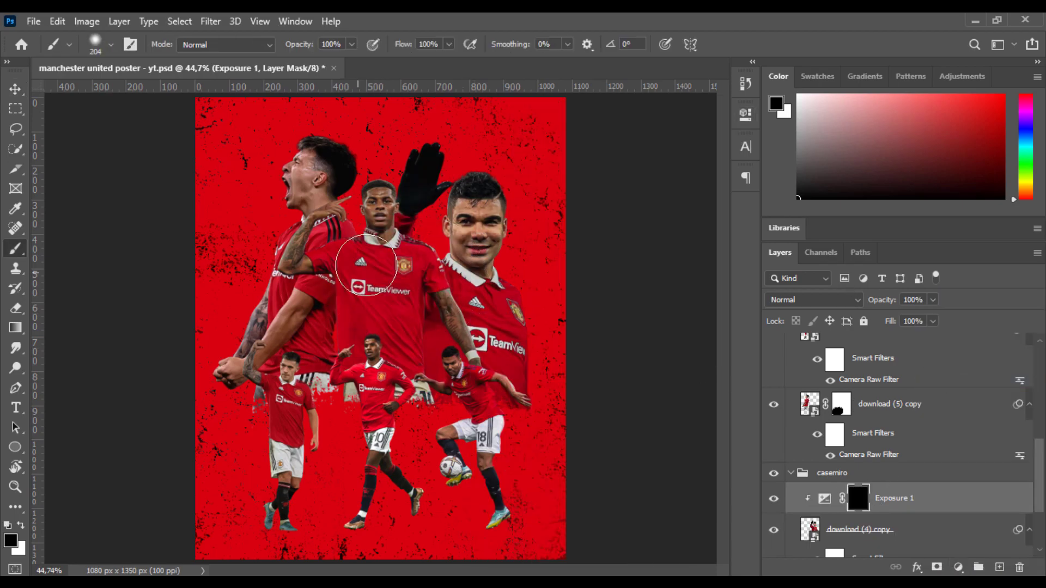
key(x)
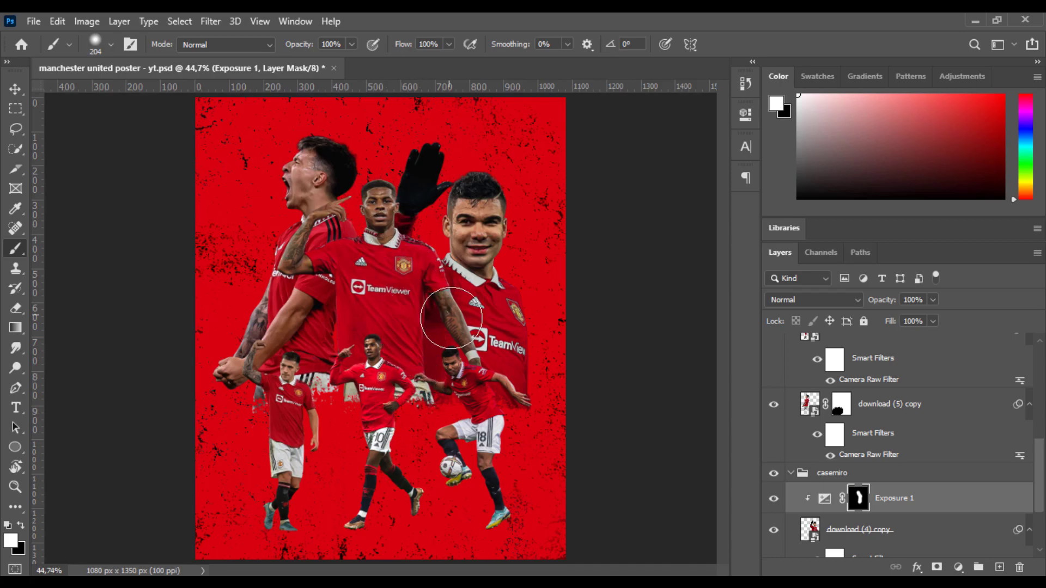
key(x)
alt+right_click(450, 313)
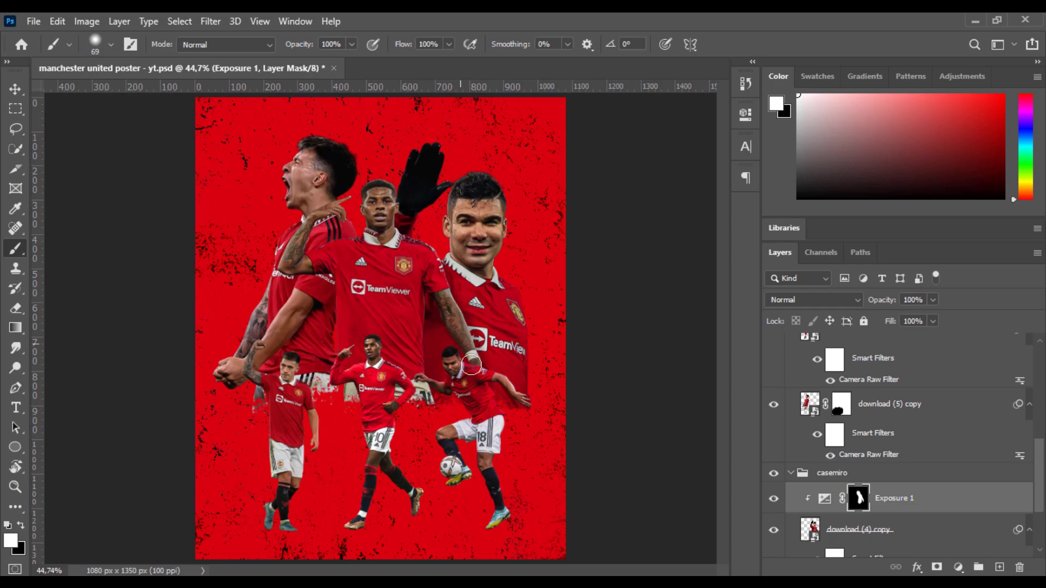
double_click(824, 497)
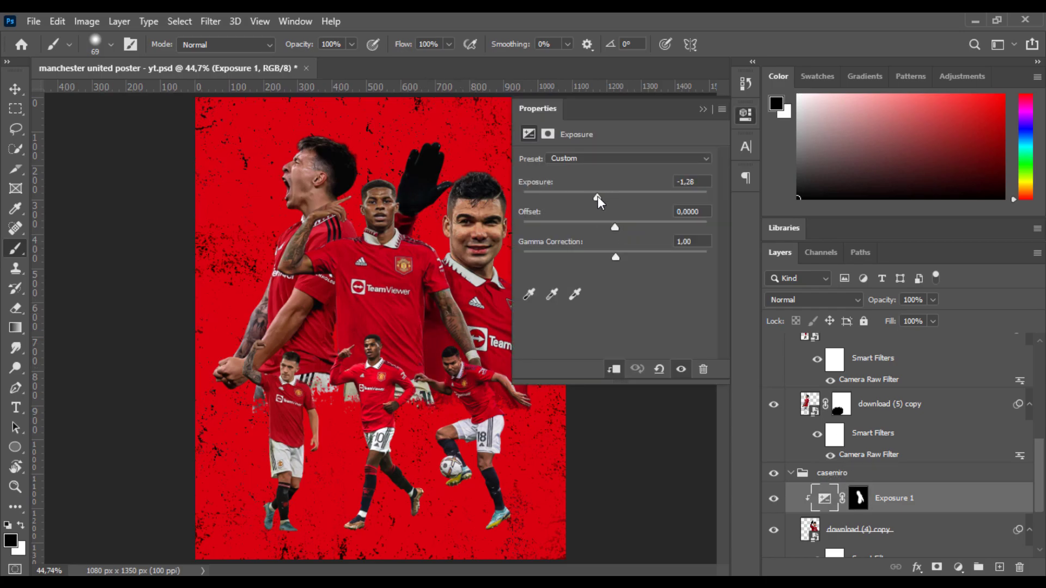
click(744, 113)
Add an Exposure adjustment clipped to download (5) copy and set its exposure to -0.83.
key(v)
click(318, 284)
scroll(864, 406, up, 3)
click(958, 567)
click(952, 381)
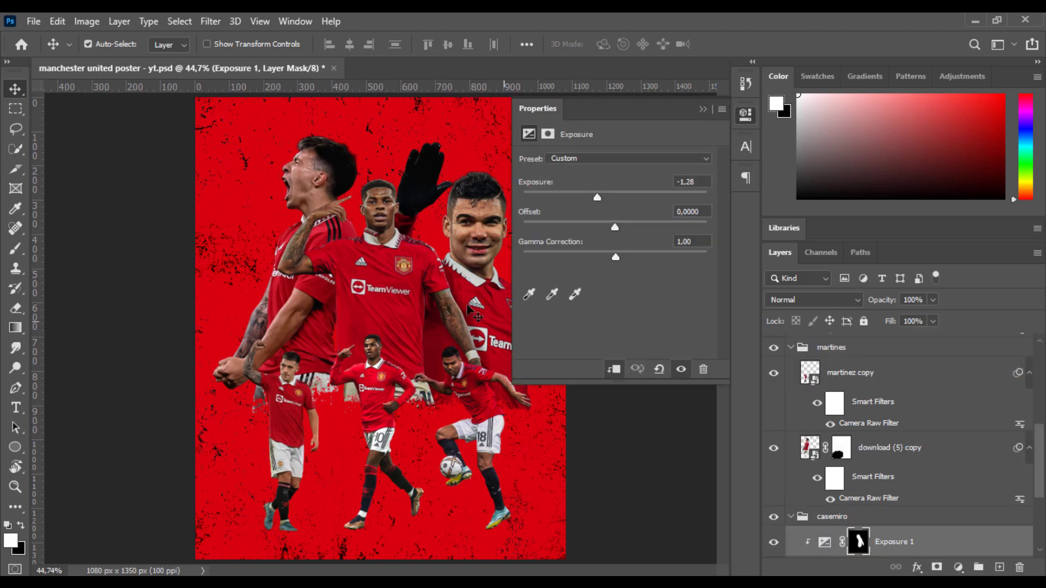
click(883, 447)
click(958, 567)
click(952, 381)
key(ctrl+alt+g)
drag(614, 197, 603, 197)
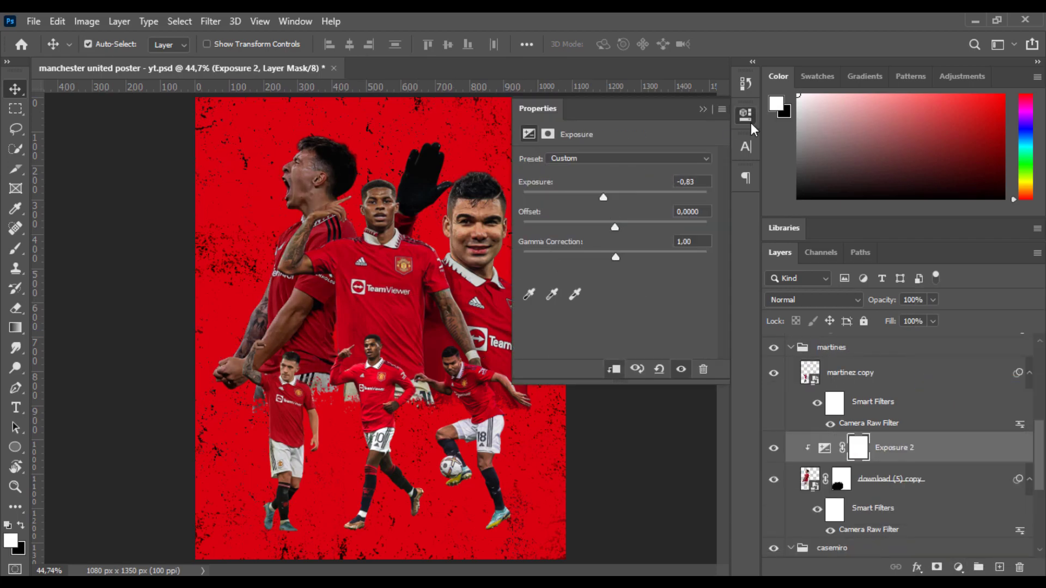
click(745, 114)
Invert Exposure 2's mask, paint shading behind Rashford's raised arm, and readjust the adjustment's exposure.
key(ctrl+i)
key(b)
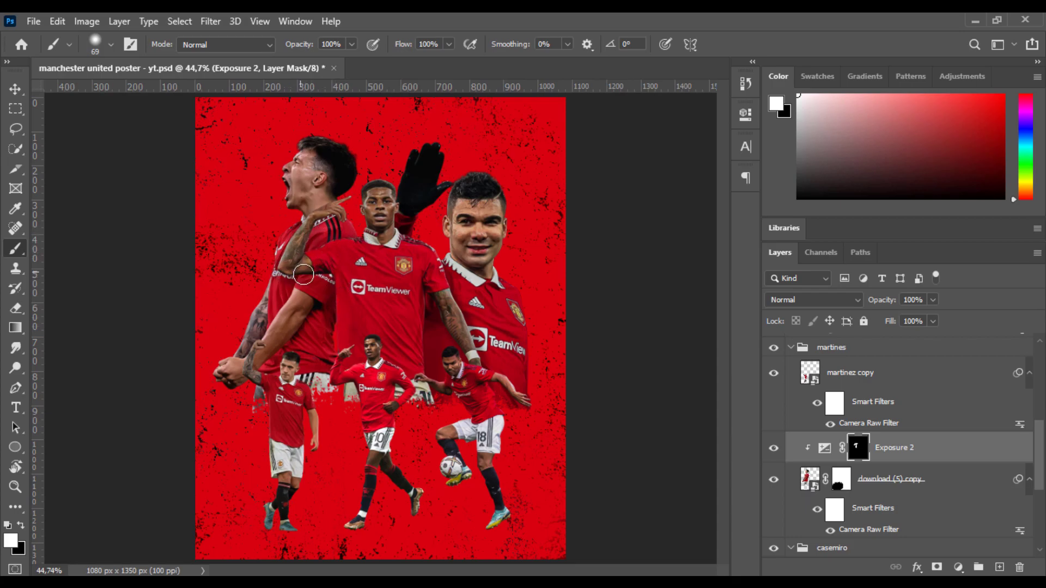
double_click(824, 447)
drag(588, 198, 597, 198)
click(740, 116)
key(x)
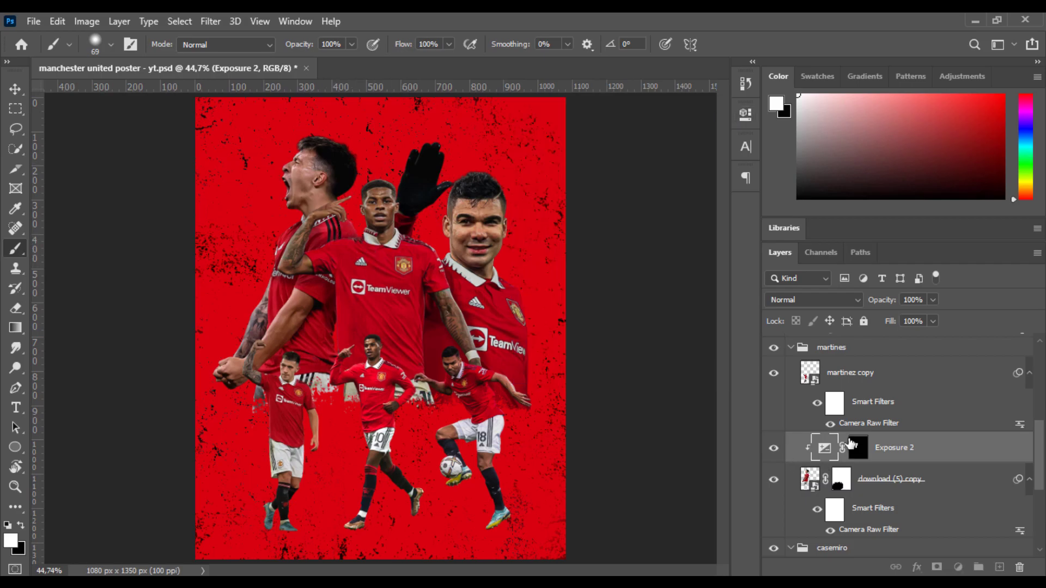
Refine Exposure 2's mask with black and white soft brush strokes, about 78 px, around Rashford's arm and shirt edge.
click(859, 451)
key(x)
right_click(358, 238)
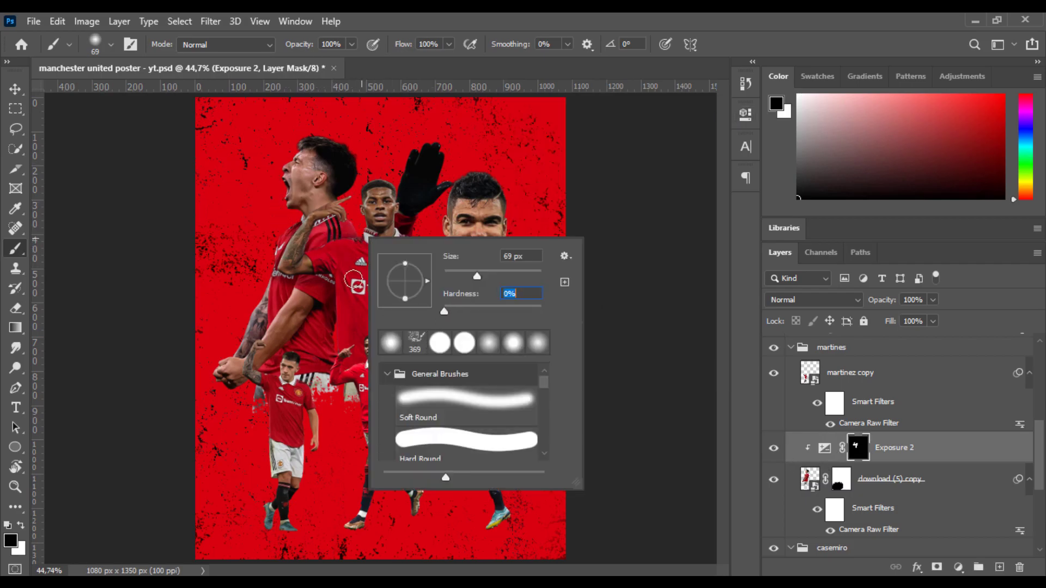
alt+right_click(309, 235)
key(x)
key(x)
key(x)
key(x)
key(x)
key(x)
key(x)
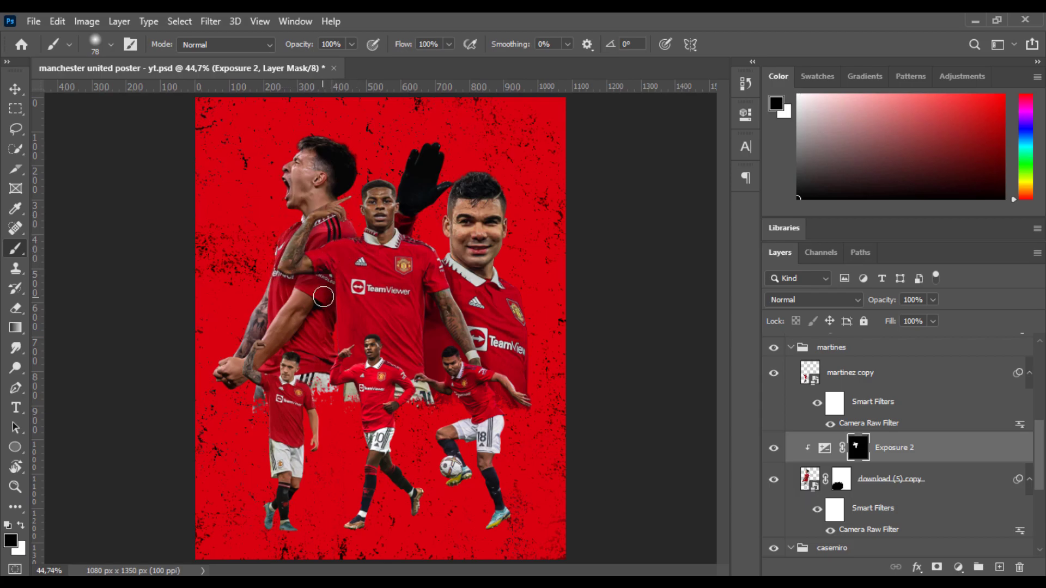
key(x)
key(x)
key(x)
key(x)
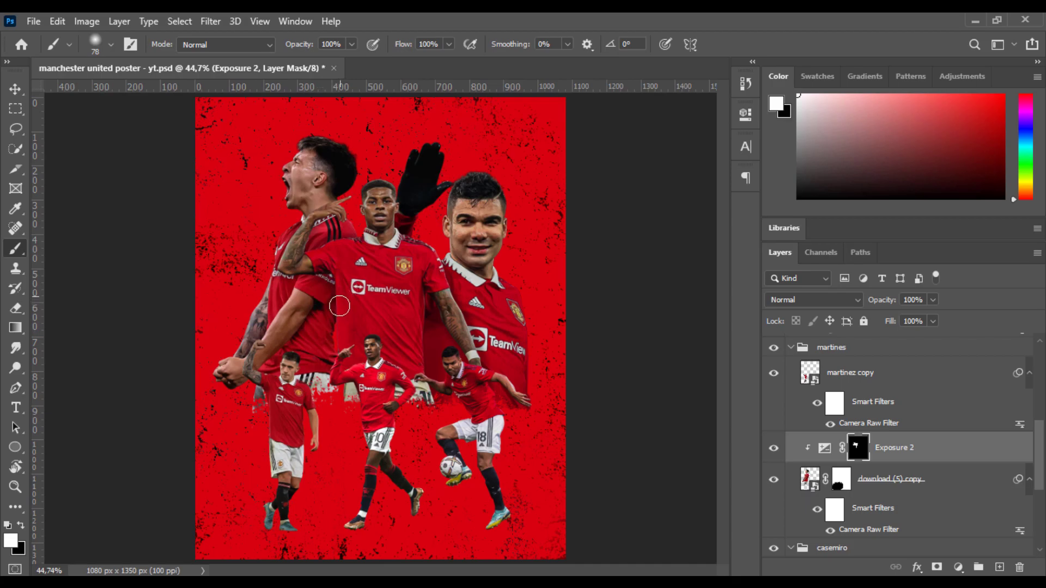
key(x)
key(x)
key(x)
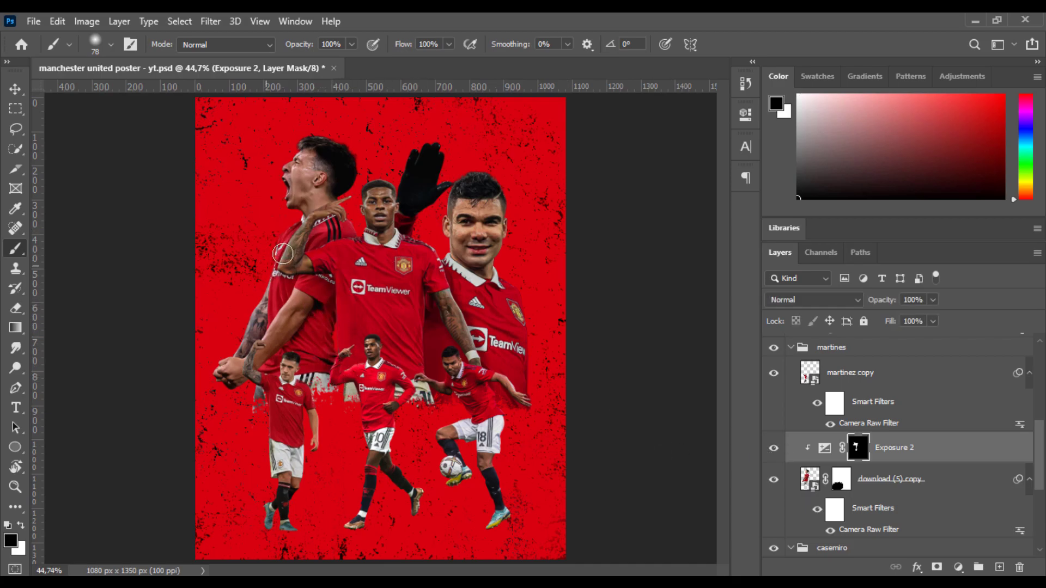
key(v)
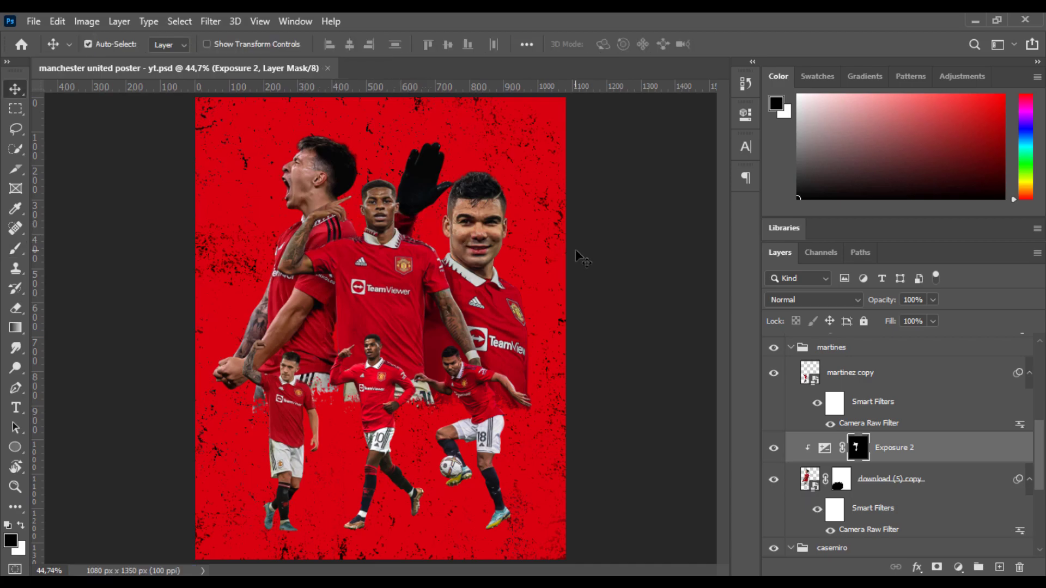
Create a new empty layer above the small Rashford layer and ready the brush for painting.
scroll(284, 520, up, 3)
scroll(873, 427, up, 5)
click(858, 354)
click(999, 567)
scroll(245, 515, up, 2)
key(b)
right_click(432, 329)
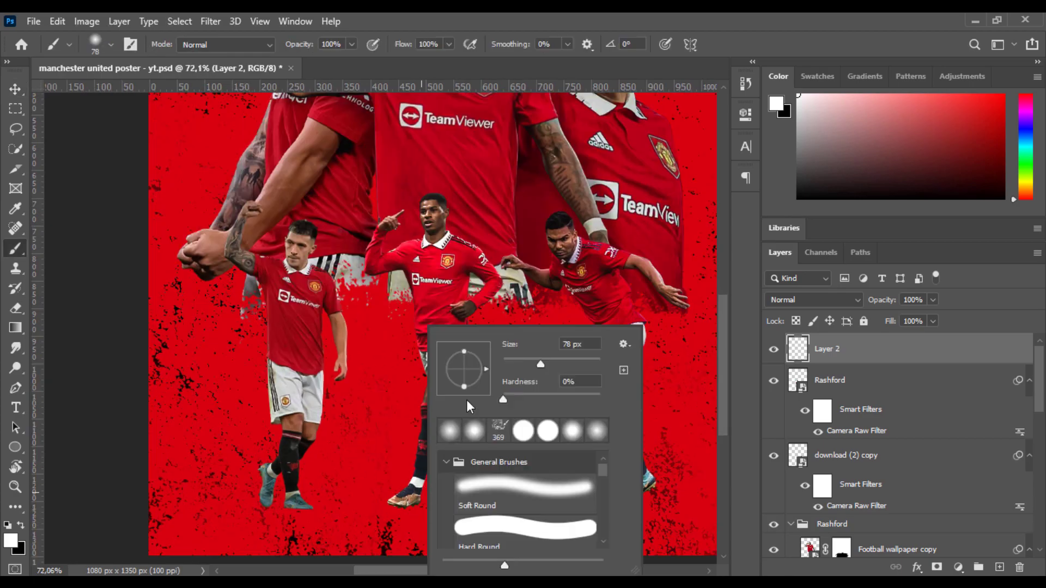
Flatten the brush tip into a thin ellipse and paint black contact shadows beneath the small Martinez's feet.
click(291, 513)
key(x)
key(ctrl+z)
alt+right_click(302, 511)
right_click(335, 502)
drag(376, 374, 376, 373)
click(305, 518)
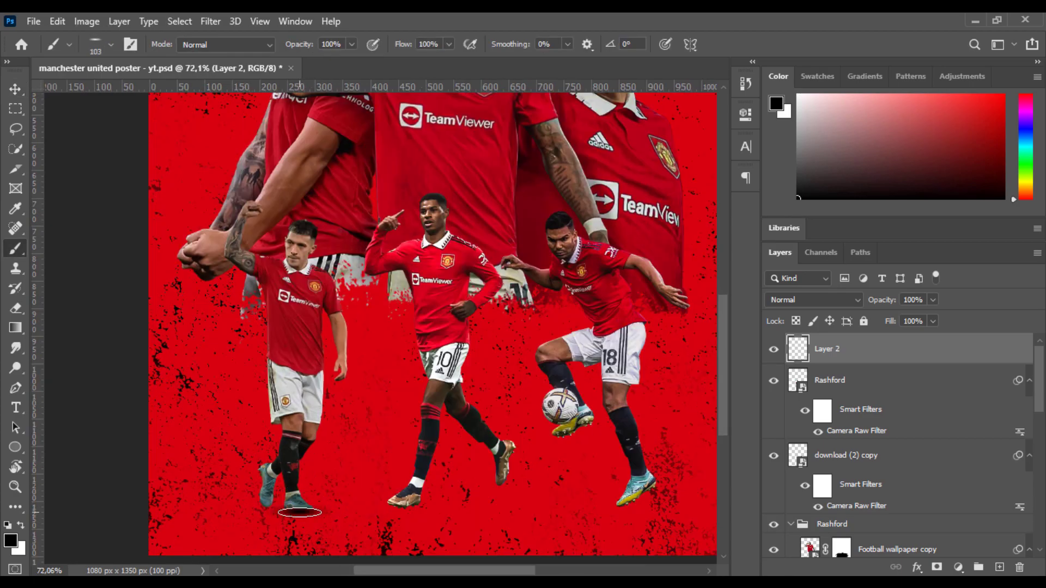
alt+right_click(262, 510)
Paint matching black contact shadows beneath the small Rashford's and Casemiro's feet, and save the document.
alt+right_click(408, 508)
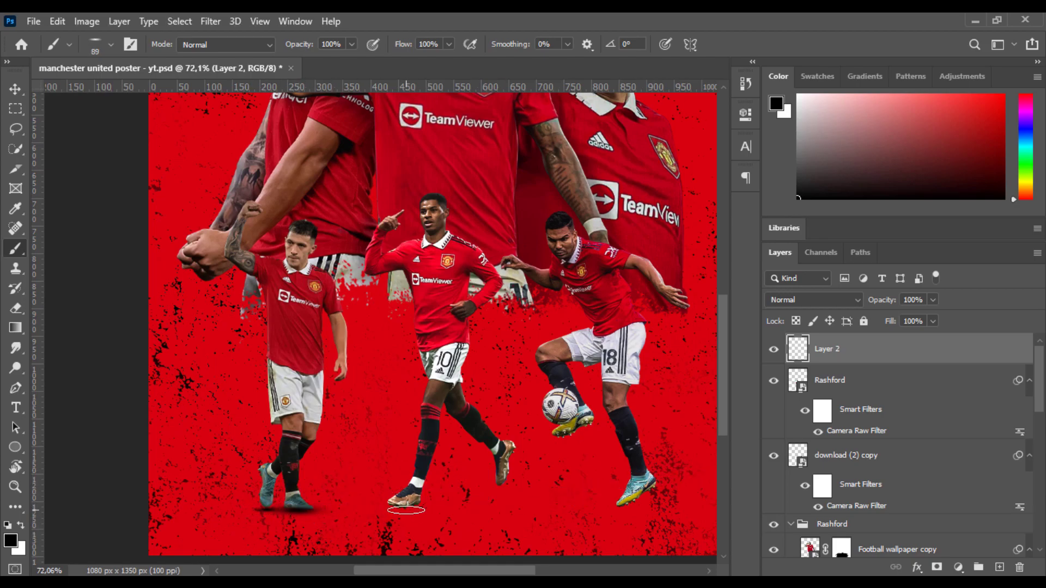
alt+right_click(404, 509)
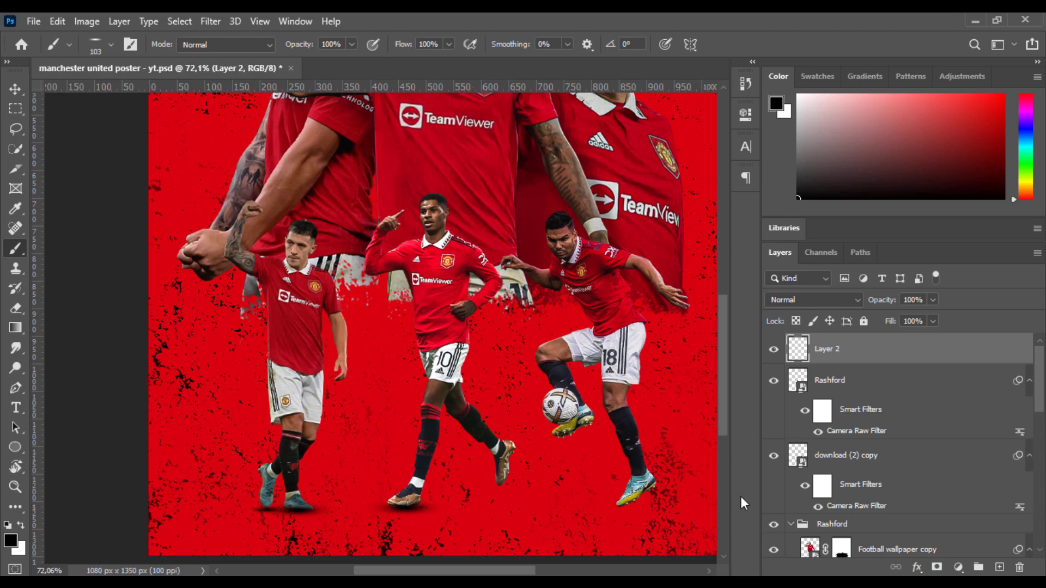
alt+right_click(624, 502)
drag(605, 507, 470, 508)
scroll(526, 463, down, 3)
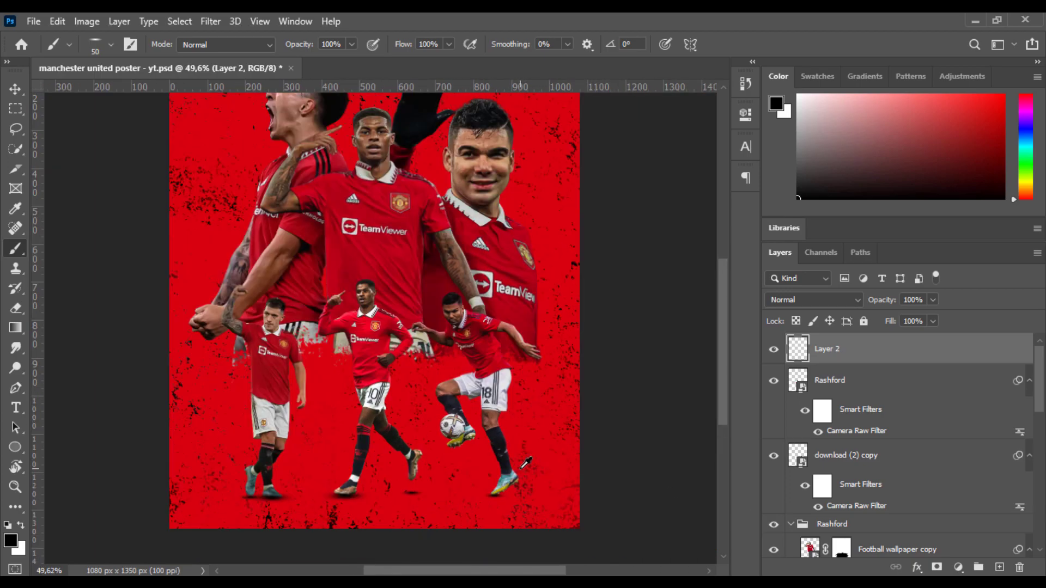
key(ctrl+0)
key(v)
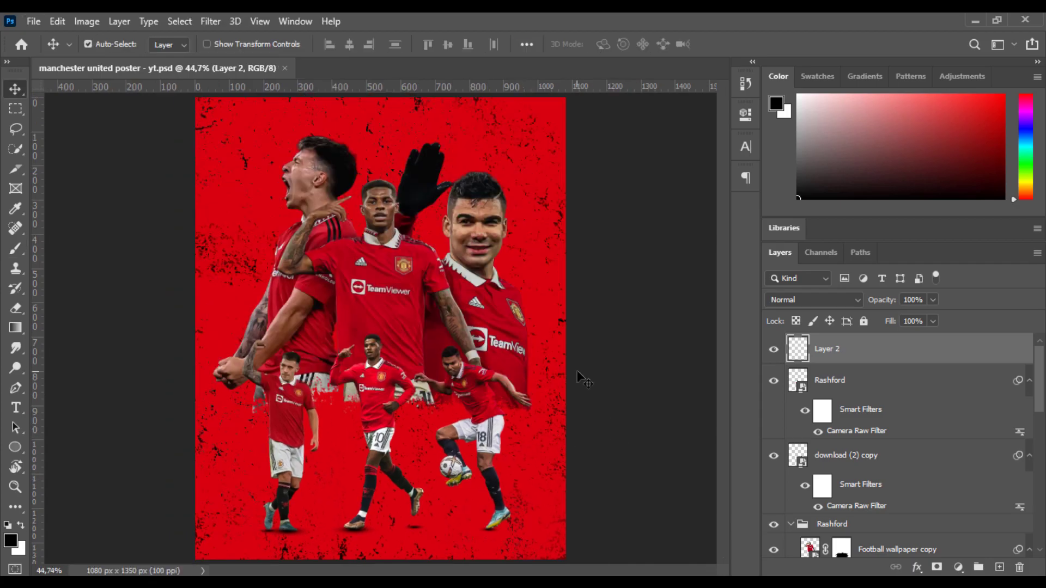
Rename Layer 2 as shadow and collapse the open player layer groups.
text(shadow)
key(Return)
scroll(872, 436, down, 1)
click(791, 493)
click(790, 531)
Put the small Casemiro cutout layer, download (2) copy, in a new collapsed group named casemiro.
click(844, 425)
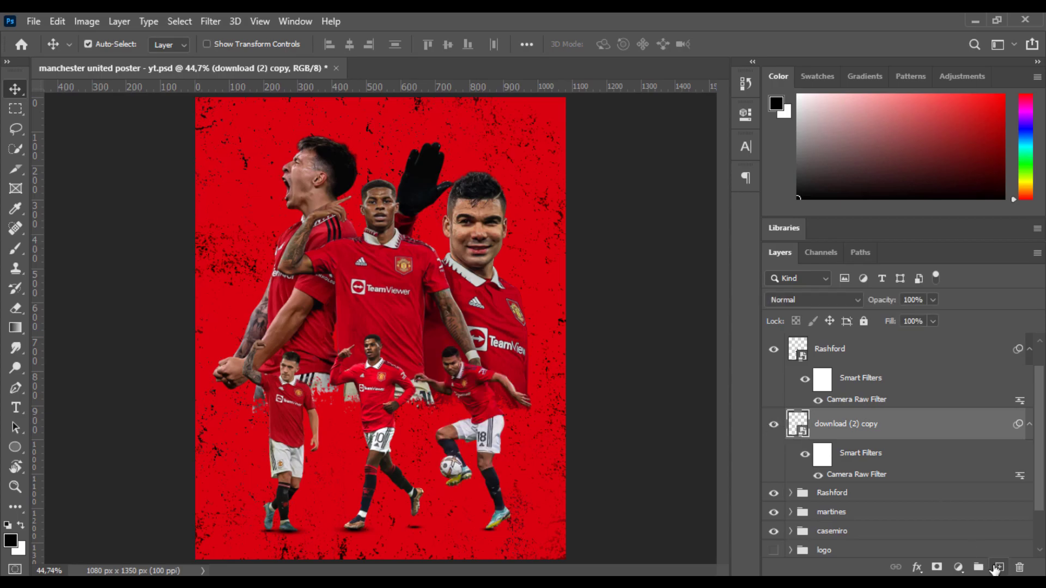
click(978, 567)
click(835, 417)
text(casemiro)
key(Return)
drag(834, 450, 829, 381)
click(790, 418)
Put the small Rashford cutout layer in a new collapsed group named rashford, leaving the shadow layer selected.
click(829, 391)
click(978, 567)
double_click(829, 375)
text(rashford)
key(Return)
click(832, 350)
click(791, 374)
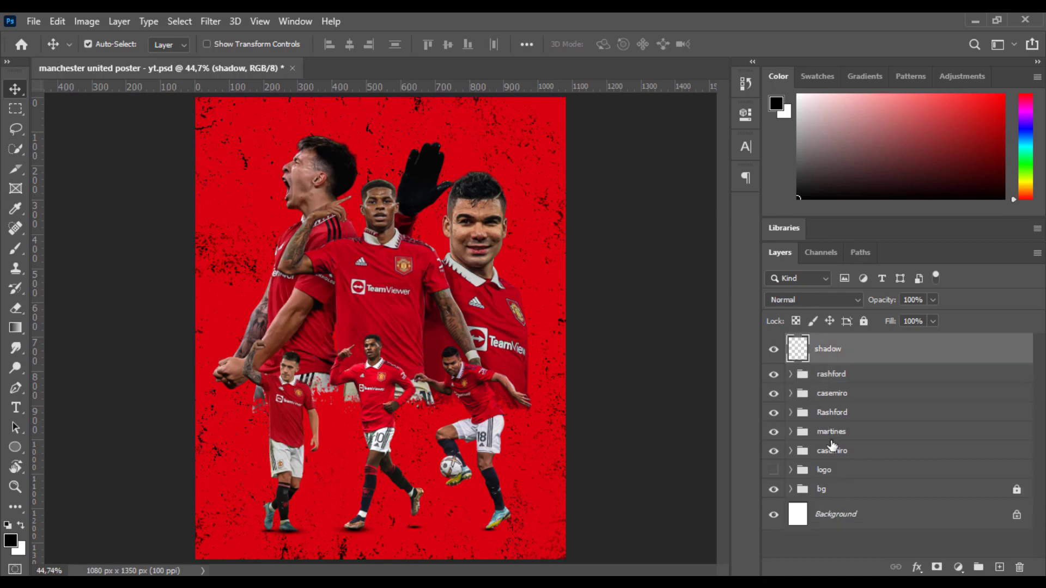
Show the hidden logo group and expand it to select its club crest layer.
click(632, 444)
click(773, 469)
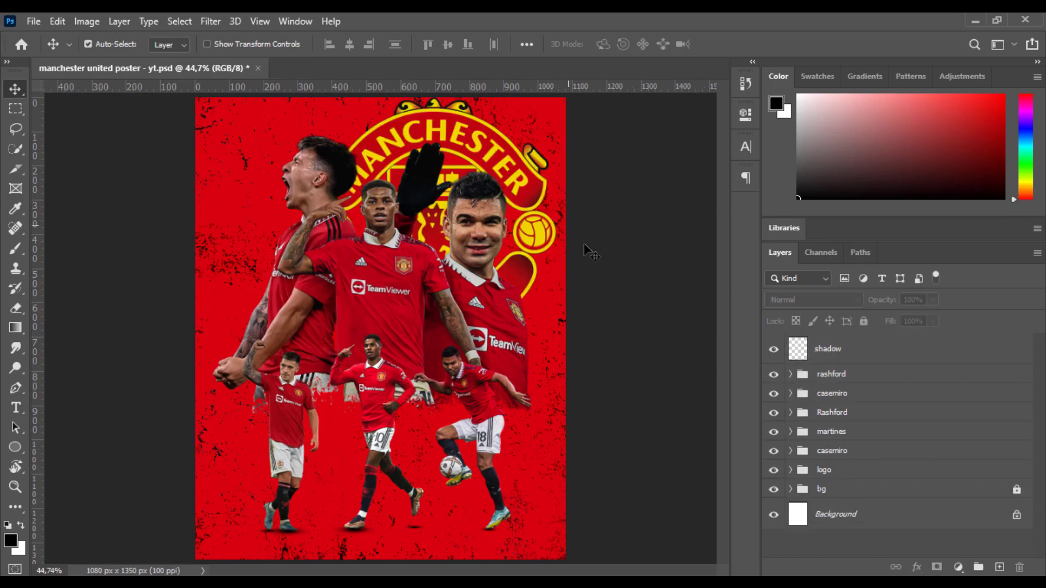
click(835, 474)
click(790, 469)
click(838, 495)
Scale down the Manchester United crest and place it in the poster's upper-right area behind Casemiro.
key(ctrl+t)
key(Return)
drag(554, 221, 578, 222)
drag(535, 220, 474, 243)
click(732, 44)
key(ctrl+t)
key(Return)
drag(518, 243, 455, 243)
drag(400, 225, 573, 178)
mouse_move(541, 184)
mouse_down()
mouse_move(558, 161)
mouse_move(545, 158)
mouse_move(536, 179)
mouse_up()
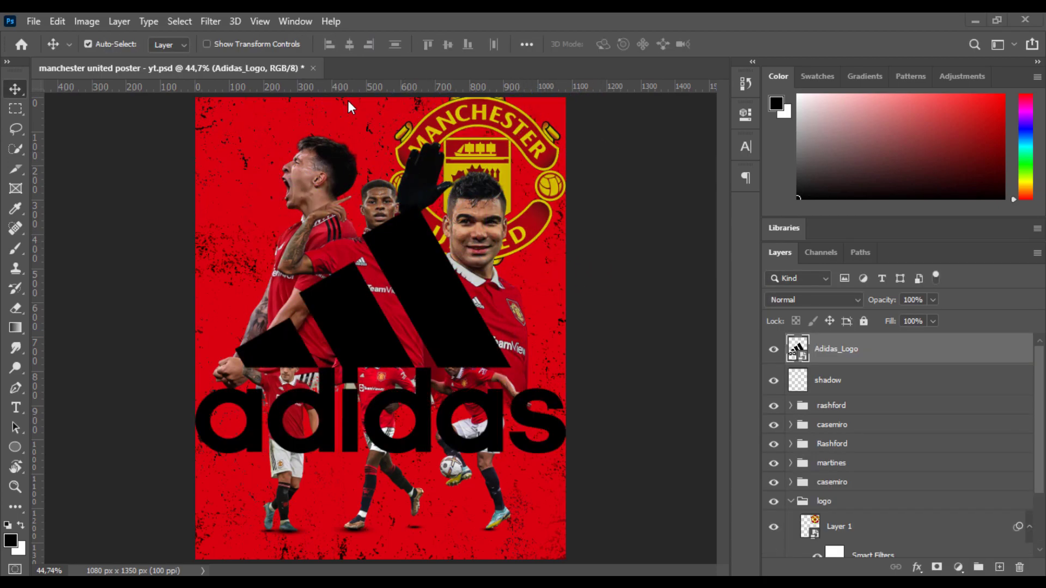
Scale down the Adidas_Logo, shift it toward the poster's left edge, and reorder its layer below the small casemiro group.
key(ctrl+t)
drag(567, 452, 332, 353)
key(Return)
drag(893, 351, 884, 436)
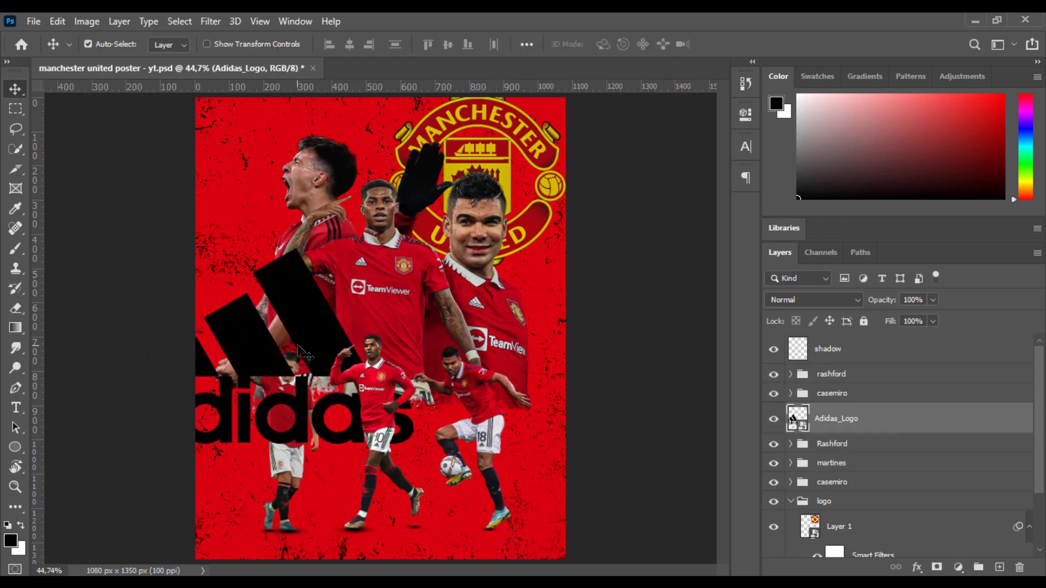
Move the small martinez copy layer out of the martines group into its own new group named martines.
click(865, 464)
click(791, 463)
drag(844, 493, 848, 436)
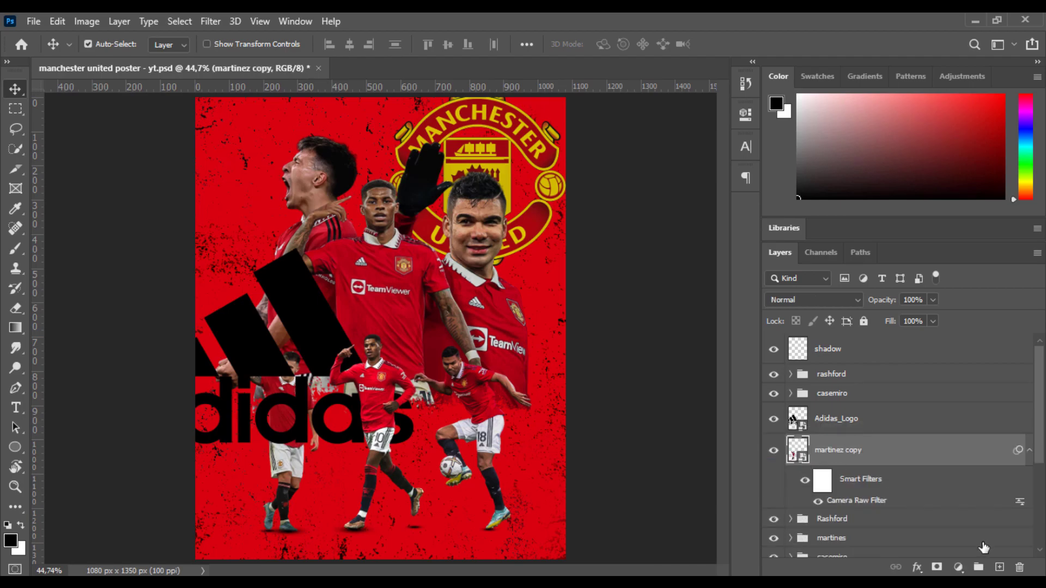
click(979, 567)
double_click(833, 443)
text(martines)
key(Return)
mouse_move(841, 470)
mouse_down()
mouse_move(830, 451)
mouse_move(848, 451)
mouse_up()
click(791, 412)
Bring the Adidas logo fully onto the canvas, copy only its three stripes to a new layer, and delete the original logo layer.
mouse_move(836, 388)
mouse_down()
mouse_move(795, 403)
mouse_move(836, 409)
mouse_up()
drag(311, 320, 421, 213)
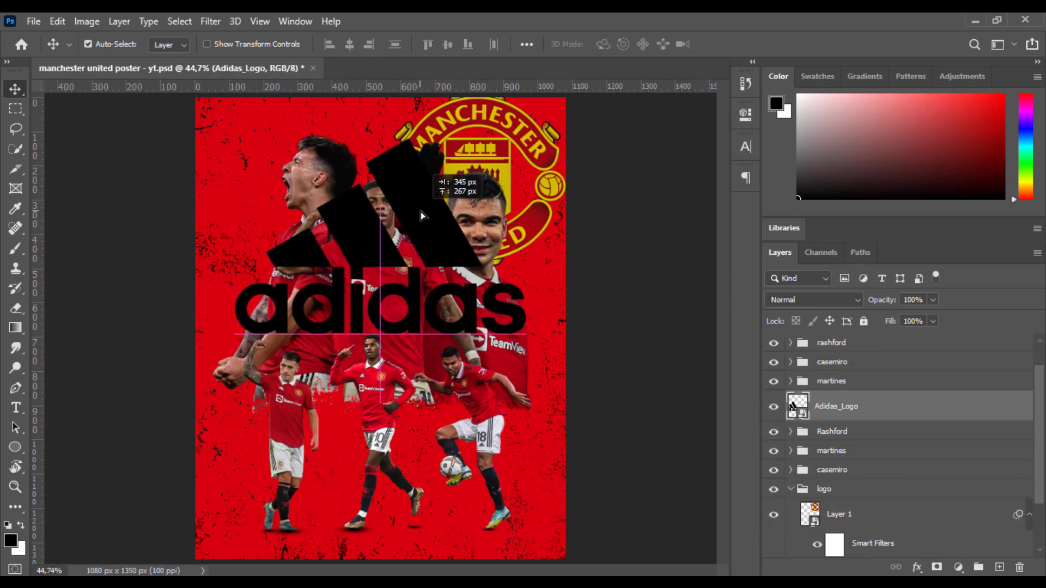
click(16, 109)
drag(237, 130, 491, 266)
key(ctrl+j)
click(841, 443)
key(Delete)
key(v)
Move the stripes behind the small Martinez at the poster's left and enlarge them to about 116%.
drag(442, 234, 335, 339)
key(ctrl+t)
drag(375, 308, 439, 307)
drag(382, 312, 350, 347)
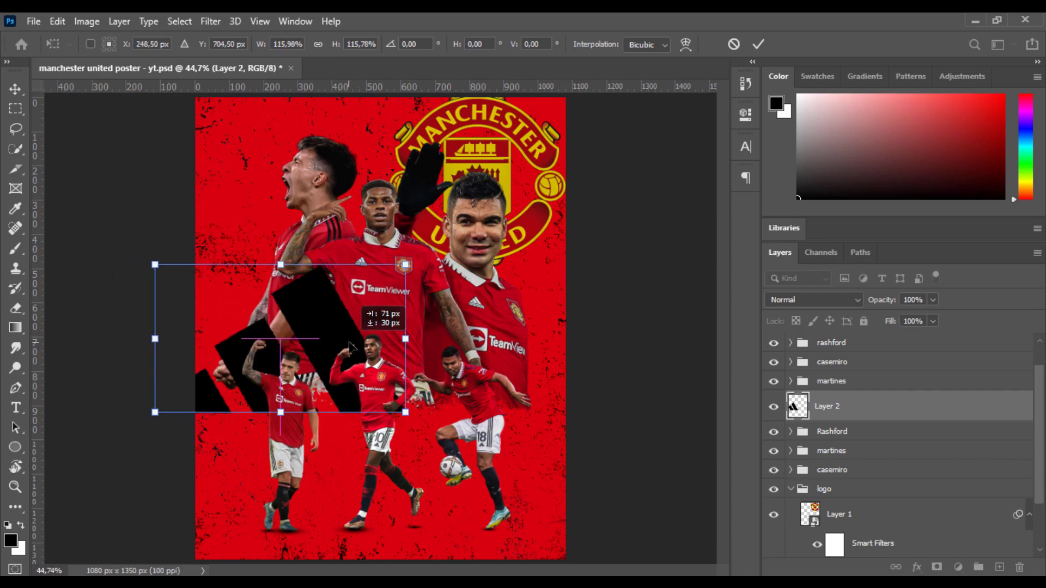
key(Return)
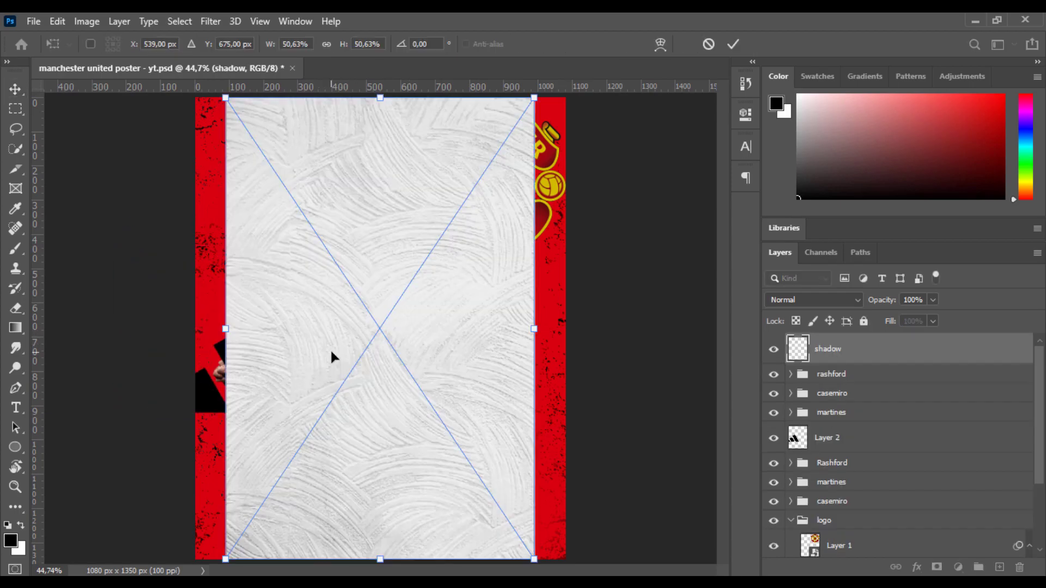
Place the pexels and textures_gluedpaper_main02 textures at the top of the layer stack and hide the glued-paper texture.
key(Return)
key(Return)
click(772, 349)
Stretch the pexels texture to the full canvas width and change its blend mode to overlay its grain on the poster.
click(817, 380)
key(ctrl+t)
drag(535, 329, 566, 328)
drag(226, 328, 195, 328)
key(Return)
click(828, 298)
click(806, 309)
Show the textures_gluedpaper_main02 layer, set its blend mode to Darken, and stretch it to the full canvas width.
click(792, 349)
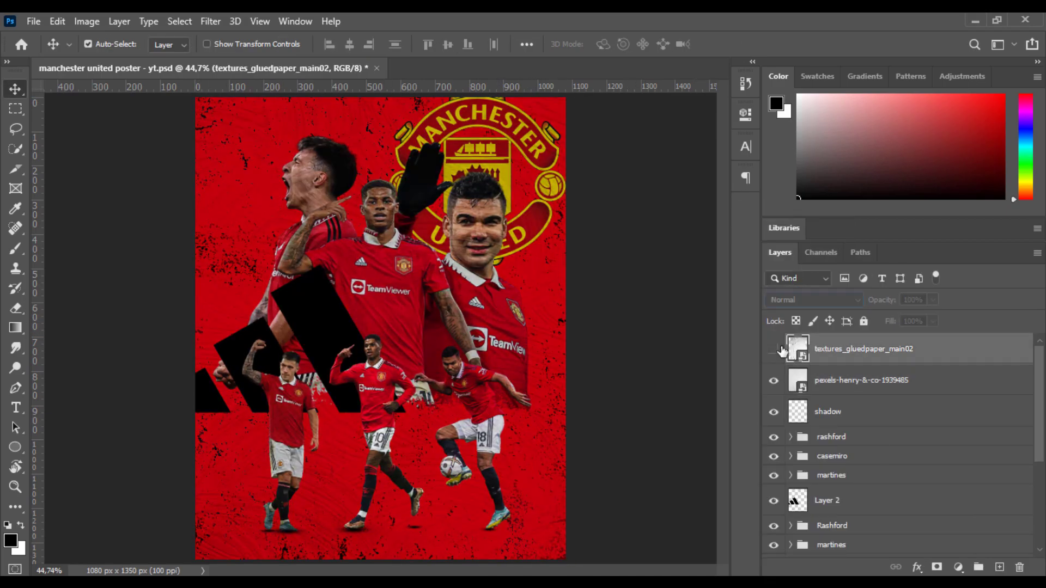
click(772, 349)
click(793, 299)
click(780, 241)
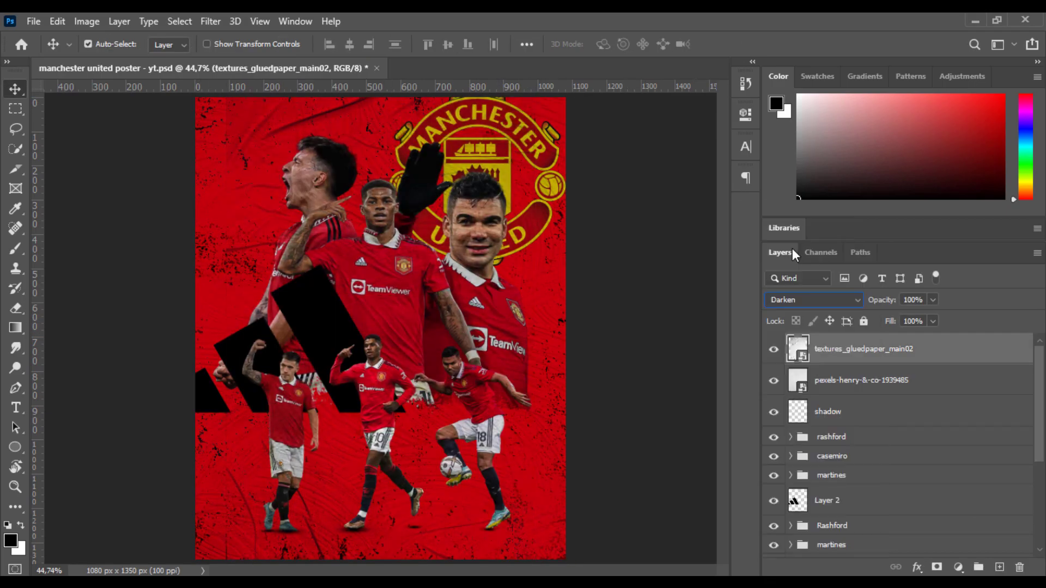
key(ctrl+t)
drag(226, 328, 195, 328)
key(Return)
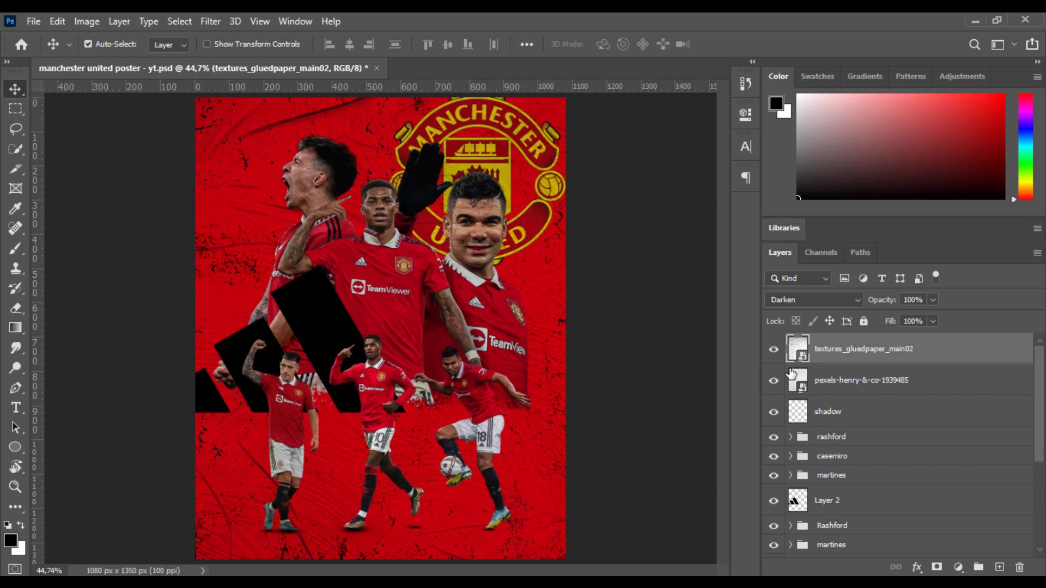
Hide both texture layers and add a Gradient Map adjustment clipped to the club crest layer.
drag(773, 350, 773, 380)
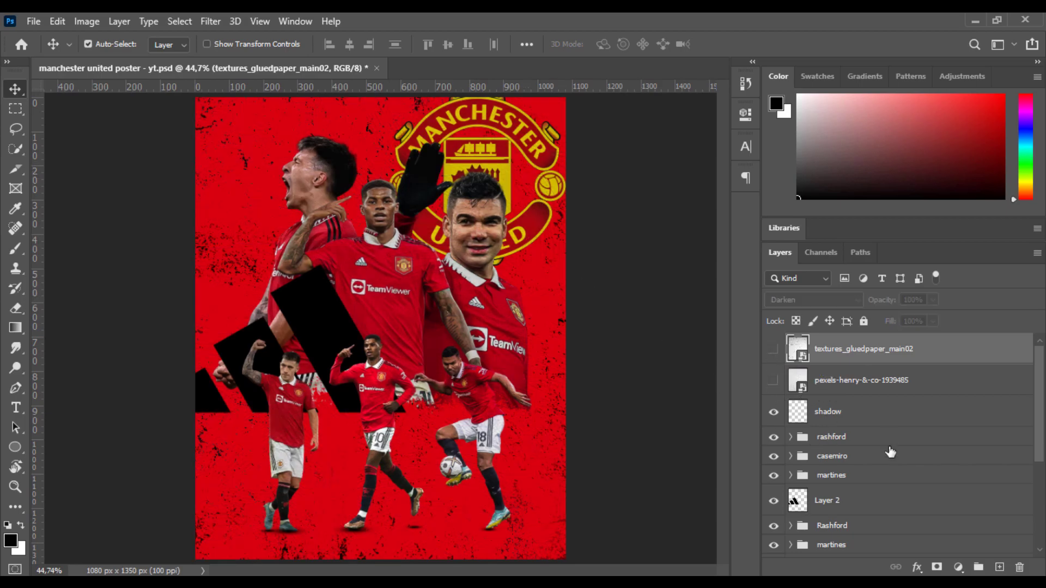
scroll(812, 485, down, 2)
click(824, 545)
click(957, 567)
click(969, 546)
click(633, 170)
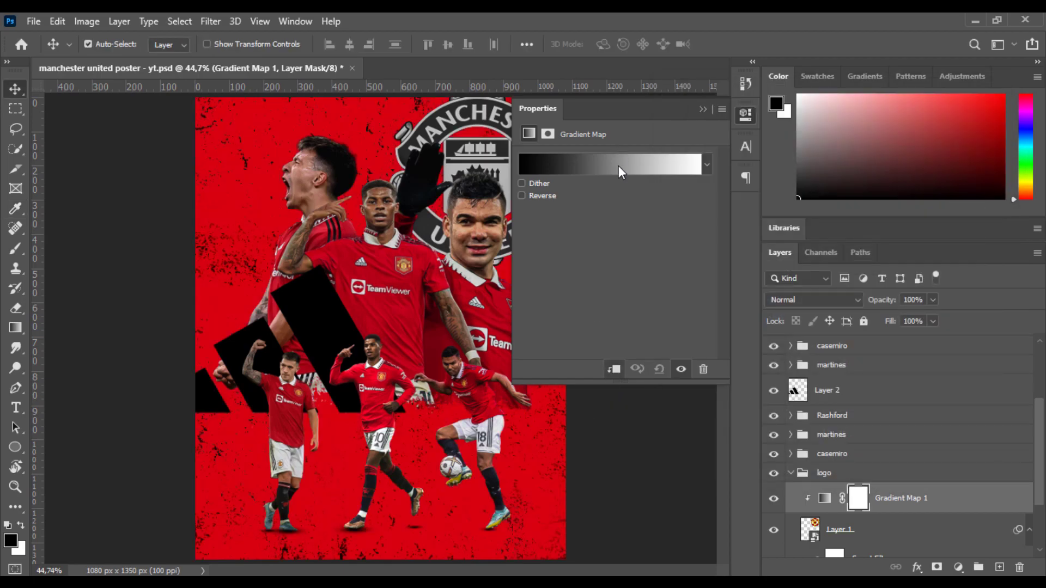
click(618, 166)
scroll(766, 212, down, 3)
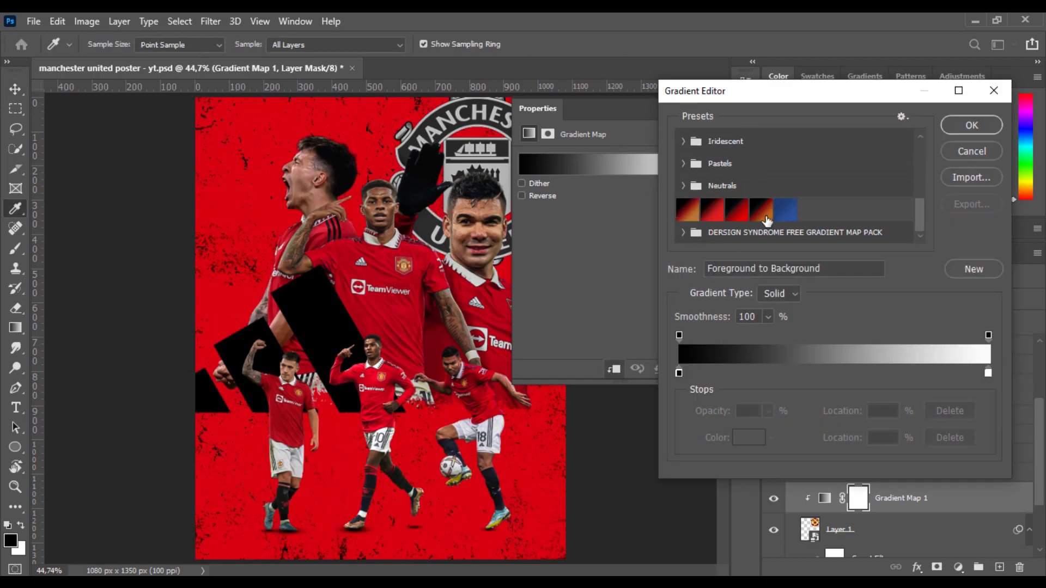
click(771, 214)
click(693, 212)
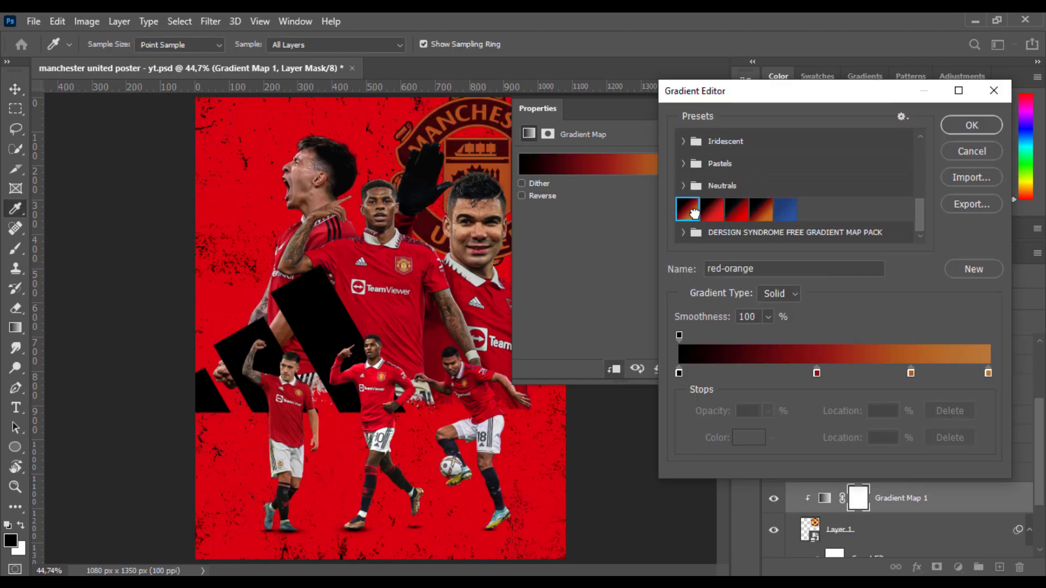
click(971, 151)
Recolor the highlight end stop of the crest's Gradient Map to bright yellow.
click(676, 167)
click(988, 373)
click(749, 438)
drag(759, 375, 759, 369)
drag(702, 262, 696, 190)
drag(773, 368, 837, 372)
key(Return)
Recolor the gradient's shadow end stop to strong red and delete the extra middle stop.
double_click(680, 372)
drag(723, 191, 739, 234)
key(Return)
click(837, 373)
click(949, 437)
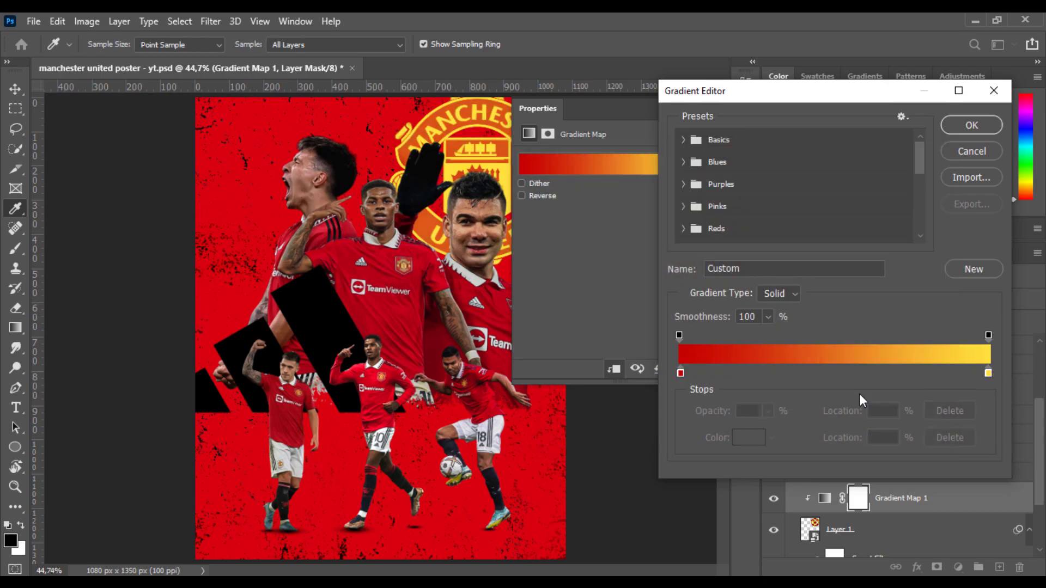
Move the crest gradient's red stop to 23% and bring the yellow stop inward to tighten the transition.
drag(988, 373, 871, 374)
drag(680, 373, 750, 373)
drag(872, 373, 879, 372)
Change the crest gradient's yellow stop to a softer golden yellow.
click(754, 437)
drag(760, 360, 759, 366)
drag(729, 215, 681, 194)
drag(773, 366, 773, 361)
click(890, 185)
Fine-tune the red stop's color in the crest gradient, apply the gradient, and close the adjustment's properties.
click(750, 373)
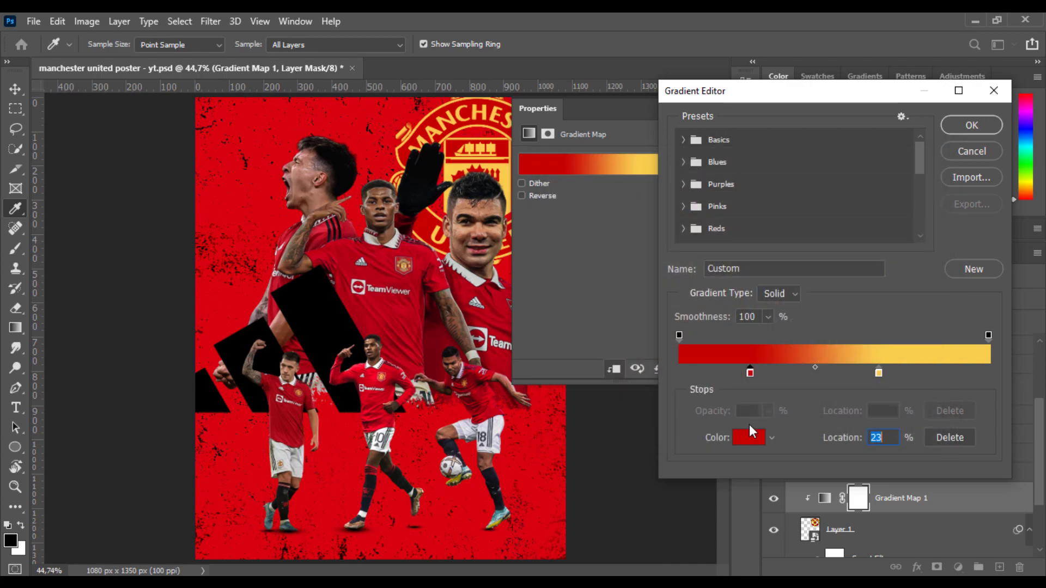
click(750, 435)
mouse_move(737, 235)
mouse_down()
mouse_move(726, 243)
mouse_move(717, 228)
mouse_move(718, 240)
mouse_move(743, 240)
mouse_up()
drag(759, 239, 740, 221)
click(865, 210)
click(749, 437)
click(921, 189)
click(951, 131)
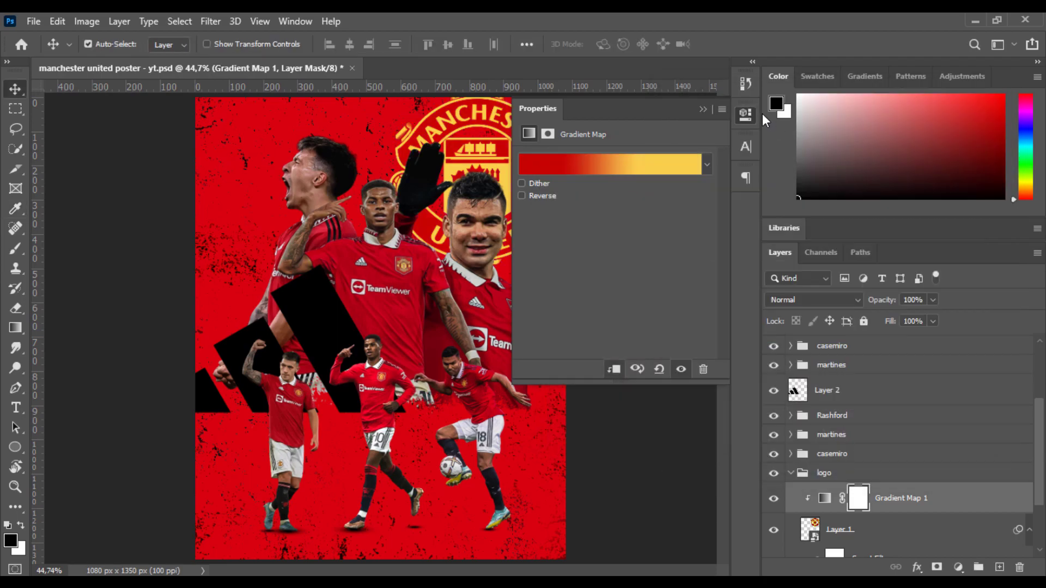
click(749, 114)
Apply an orange-yellow Color Overlay at 100% opacity in Normal mode to the Adidas stripes on Layer 2.
click(376, 330)
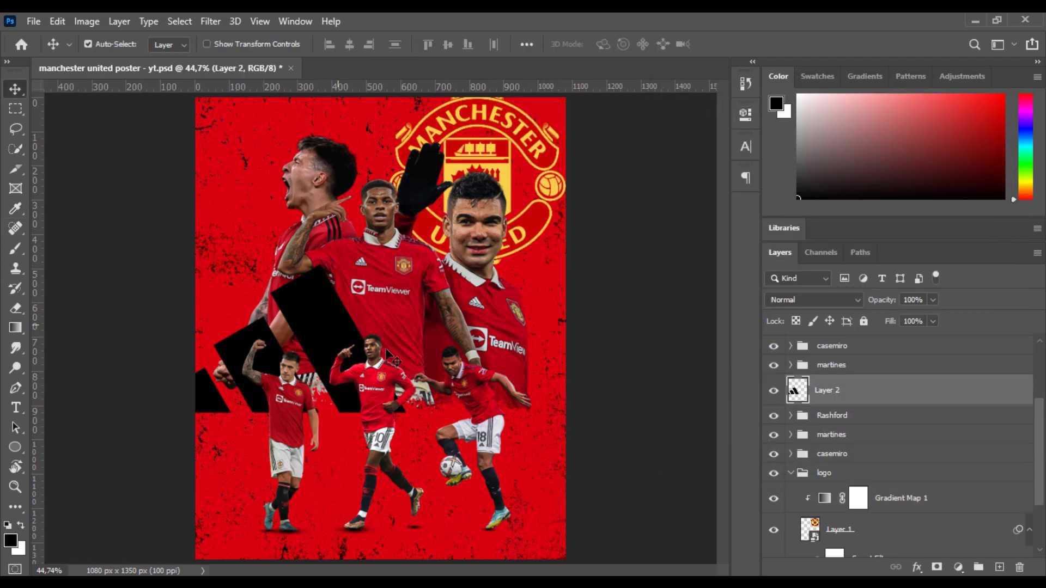
double_click(929, 390)
click(484, 315)
click(808, 163)
click(765, 368)
drag(765, 366, 765, 359)
drag(728, 248, 718, 189)
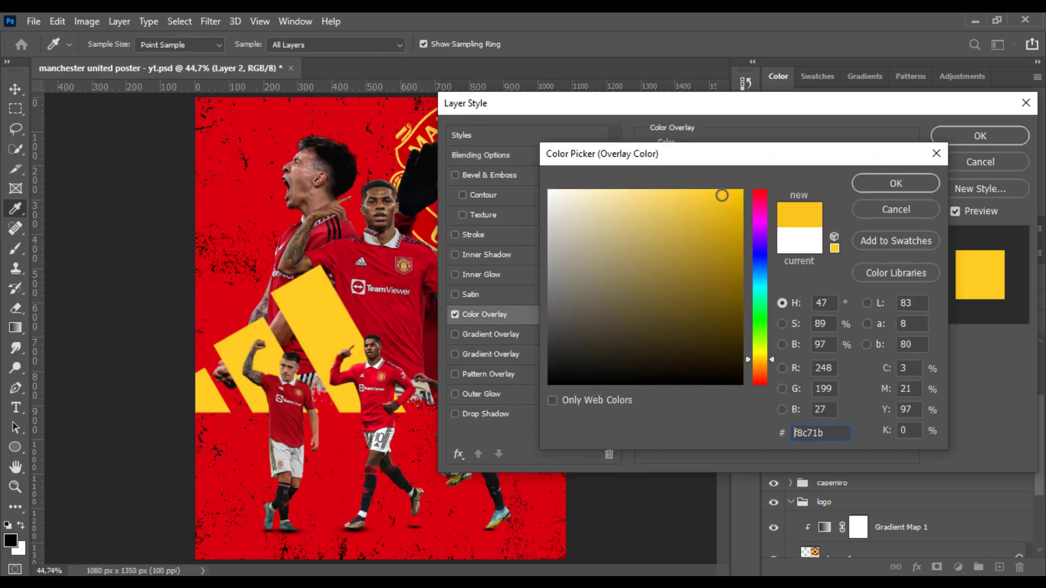
drag(766, 360, 771, 363)
click(904, 183)
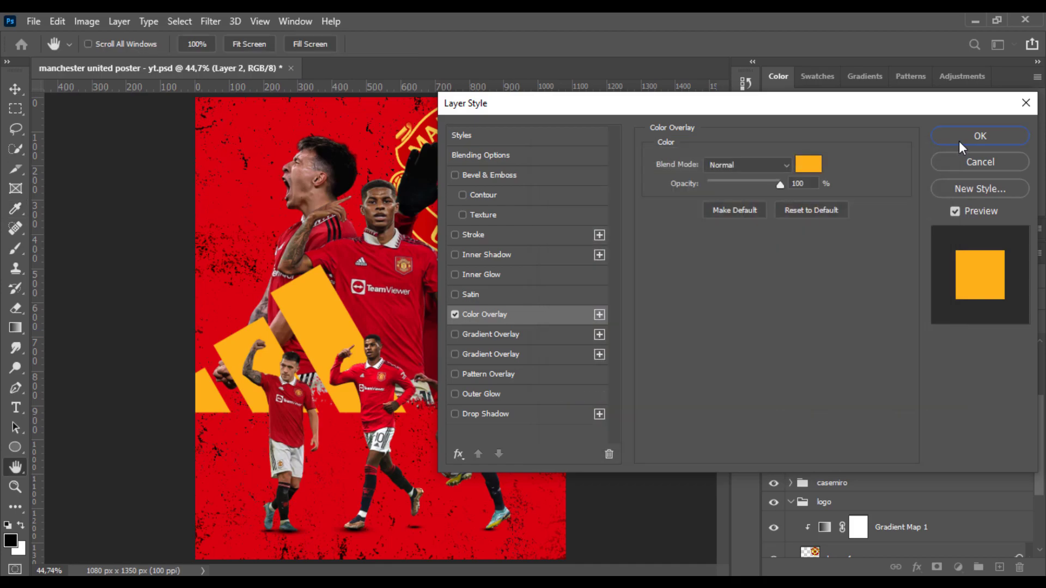
click(957, 142)
Move the stripes down to the poster's lower-left edge behind the small players' legs.
key(ctrl+t)
drag(314, 373, 353, 475)
key(Return)
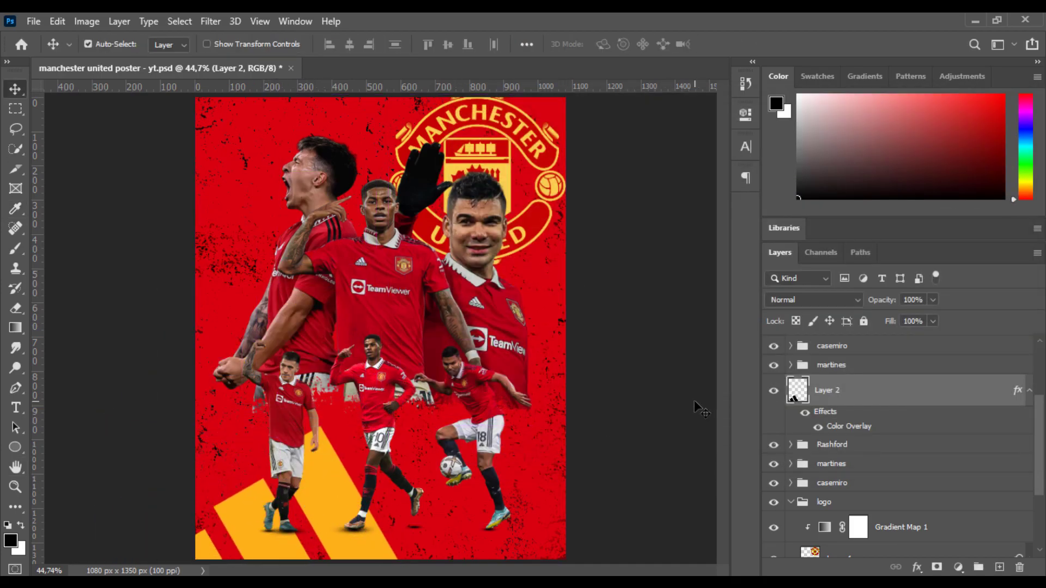
Add a Gradient Map adjustment clipped to the large Rashford cutout.
click(423, 299)
click(957, 567)
click(942, 545)
click(614, 369)
Compare the red gradient presets and choose the black-to-red-to-orange one for the large Rashford's Gradient Map.
click(632, 164)
scroll(759, 212, down, 5)
click(758, 235)
click(785, 234)
click(757, 233)
scroll(736, 209, down, 2)
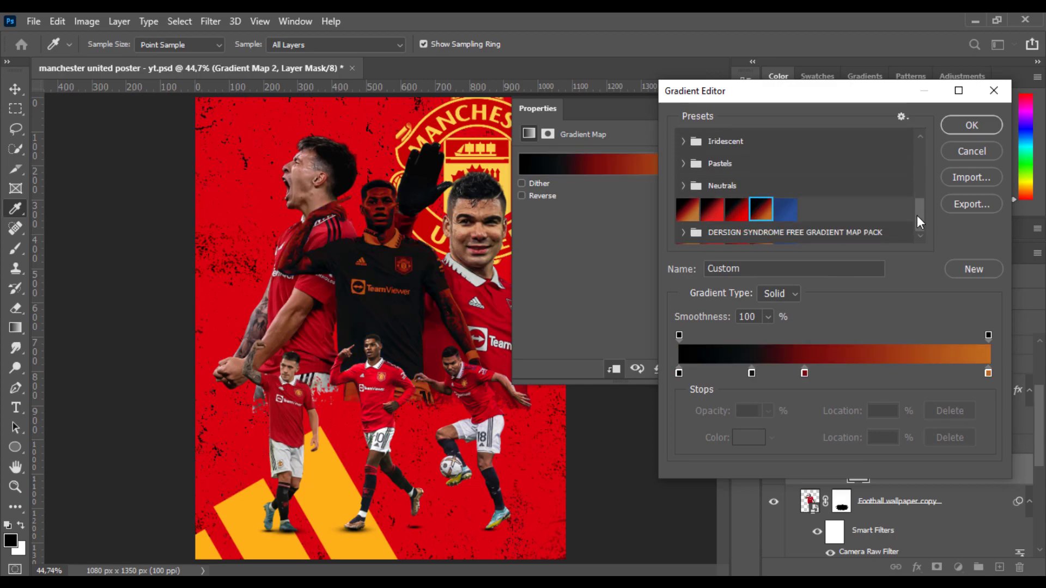
Remove the inner black stop from Rashford's gradient and reposition the red and orange stops.
drag(752, 372, 758, 414)
mouse_move(804, 373)
mouse_down()
mouse_move(835, 372)
mouse_move(808, 374)
mouse_up()
drag(987, 373, 890, 373)
Recolor the middle stop of Rashford's gradient to a deep, saturated red.
click(808, 373)
click(750, 434)
drag(737, 229, 740, 261)
click(884, 184)
double_click(679, 372)
drag(643, 373, 743, 236)
drag(762, 262, 762, 295)
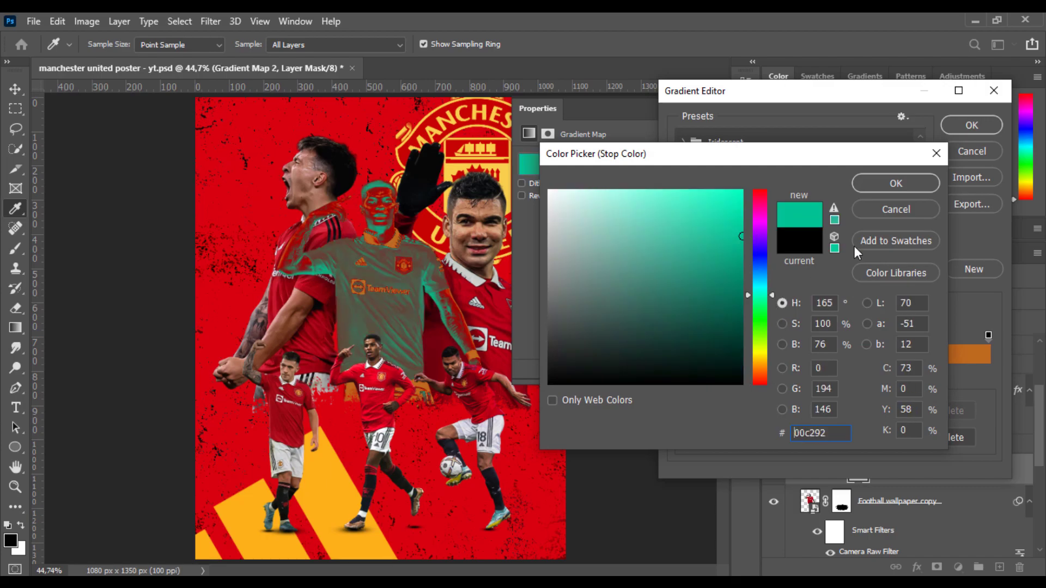
key(Escape)
Lighten the black start stop of Rashford's gradient to a near-black shade.
click(742, 433)
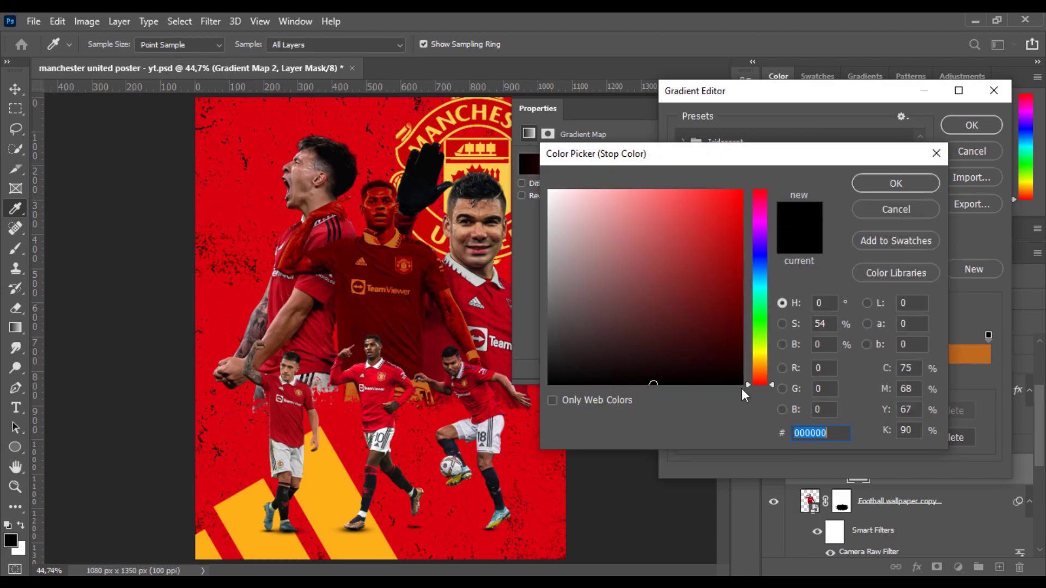
drag(514, 385, 542, 376)
click(897, 183)
Shift the orange stop of Rashford's gradient inward, place the red stop at 48%, and recolor the red stop to b10505.
drag(988, 372, 943, 373)
mouse_move(808, 373)
mouse_down()
mouse_move(860, 373)
mouse_move(828, 374)
mouse_up()
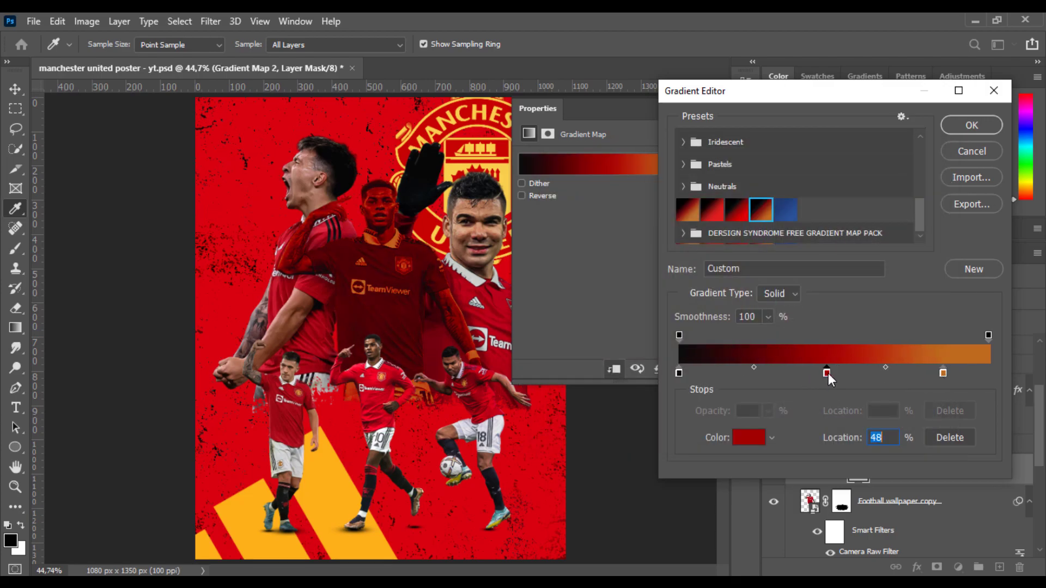
click(749, 437)
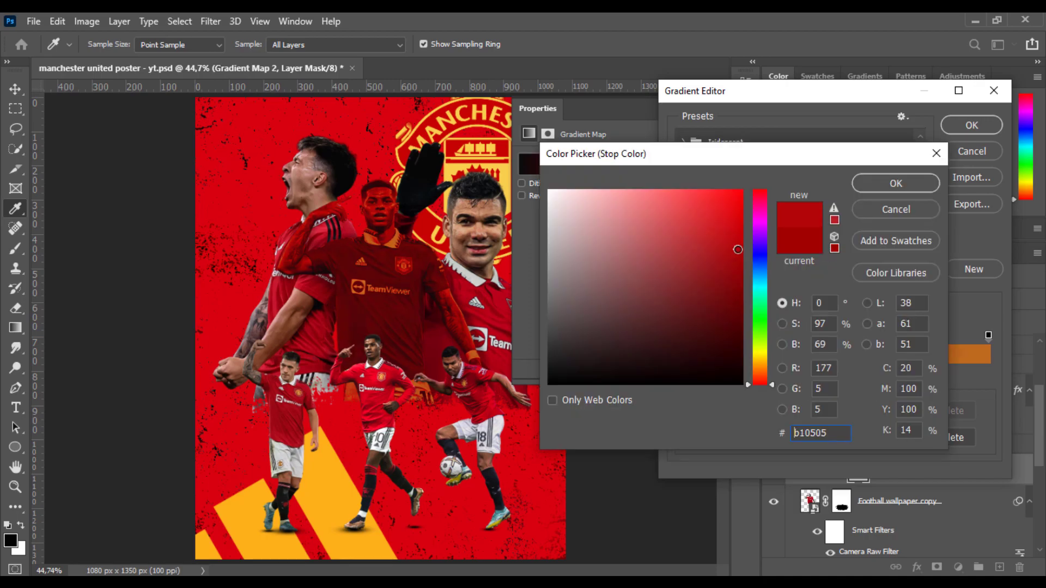
click(883, 190)
Recolor the orange end stop of Rashford's gradient to a brighter, saturated yellow-orange and apply the gradient.
click(941, 374)
click(754, 436)
click(771, 362)
click(729, 213)
drag(730, 213, 741, 202)
click(896, 183)
click(972, 125)
Copy Rashford's Gradient Map into the large-cutout martines and casemiro groups, clipping each copy to the layer beneath.
drag(882, 463, 885, 521)
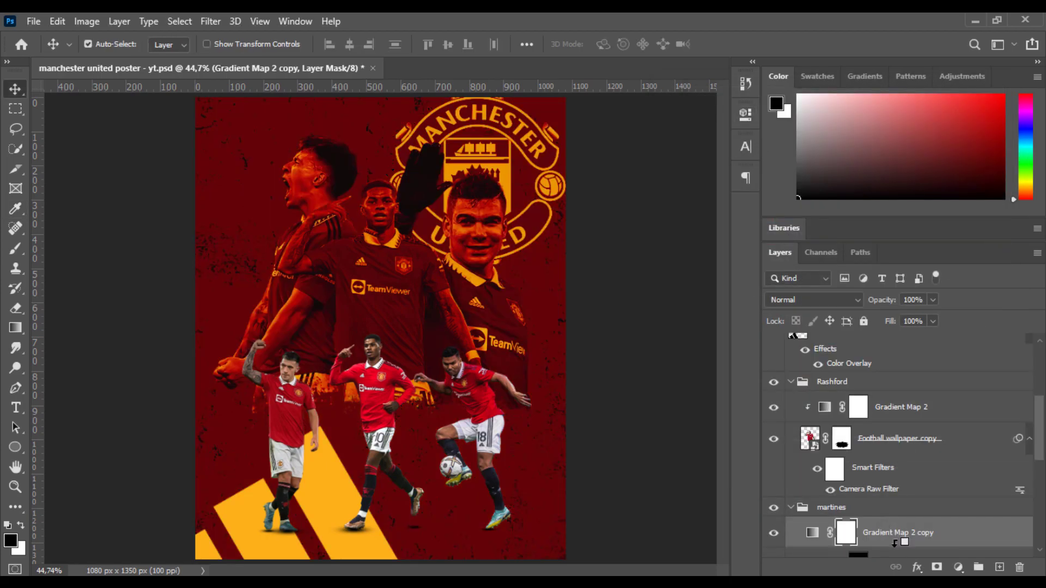
alt+click(894, 543)
scroll(886, 505, down, 3)
click(791, 477)
drag(895, 345, 869, 496)
alt+click(863, 517)
Move the red stop of Casemiro's gradient closer to the orange stop and remove the extra orange stop.
click(790, 476)
scroll(800, 447, up, 1)
click(790, 382)
scroll(806, 418, up, 4)
double_click(824, 439)
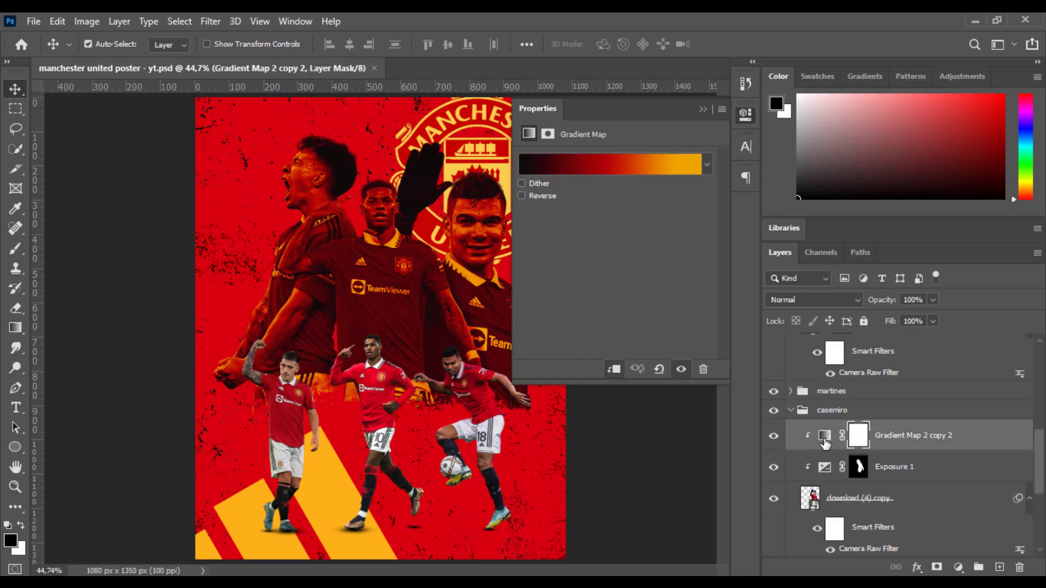
click(668, 166)
drag(827, 373, 941, 375)
click(888, 373)
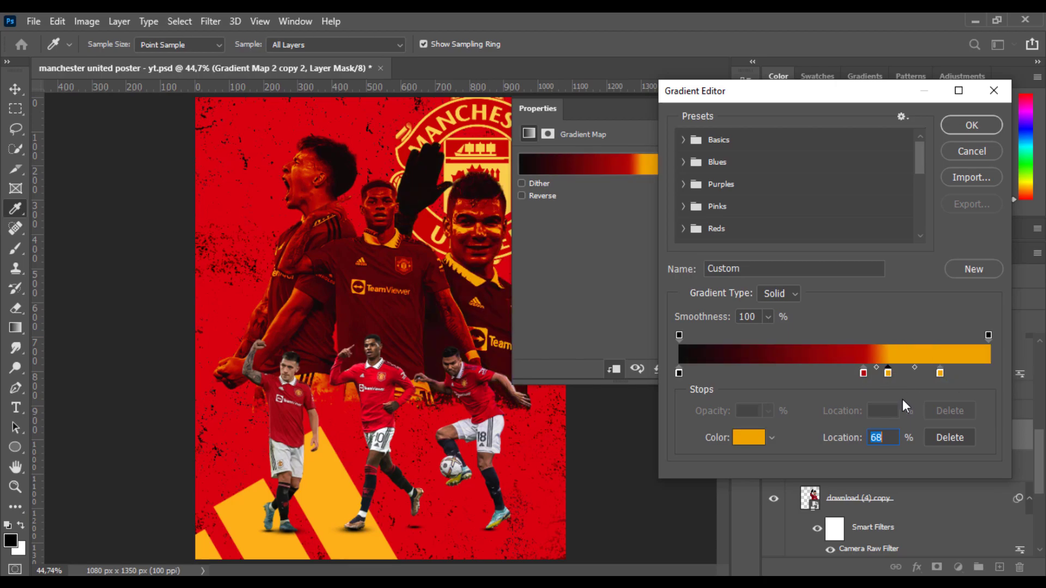
click(950, 438)
drag(863, 373, 887, 374)
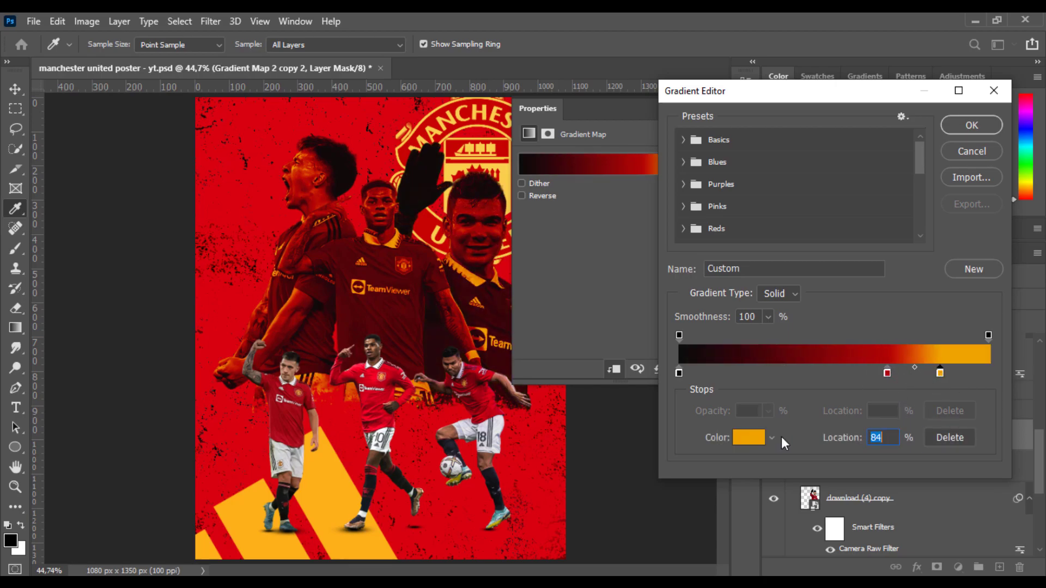
Recolor the end stop of Casemiro's gradient to light orange ffa11b and apply the gradient.
click(749, 437)
drag(770, 362, 770, 365)
mouse_move(702, 260)
mouse_down()
mouse_move(742, 253)
mouse_move(707, 193)
mouse_up()
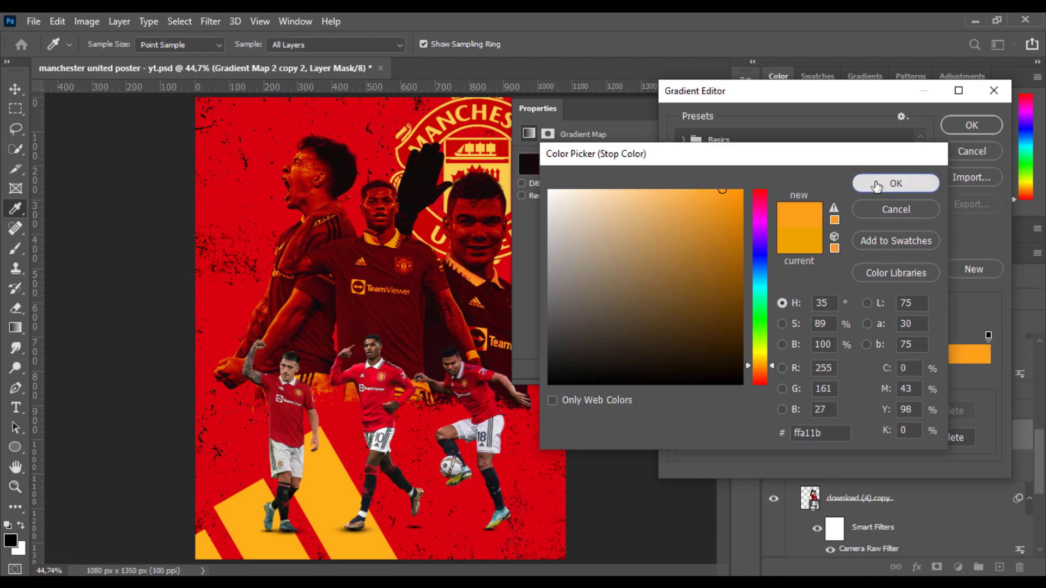
click(896, 183)
click(961, 126)
Move the orange stop of the martines gradient to 90% and bring its red stop closer to it.
scroll(803, 405, down, 2)
scroll(803, 406, up, 3)
click(607, 164)
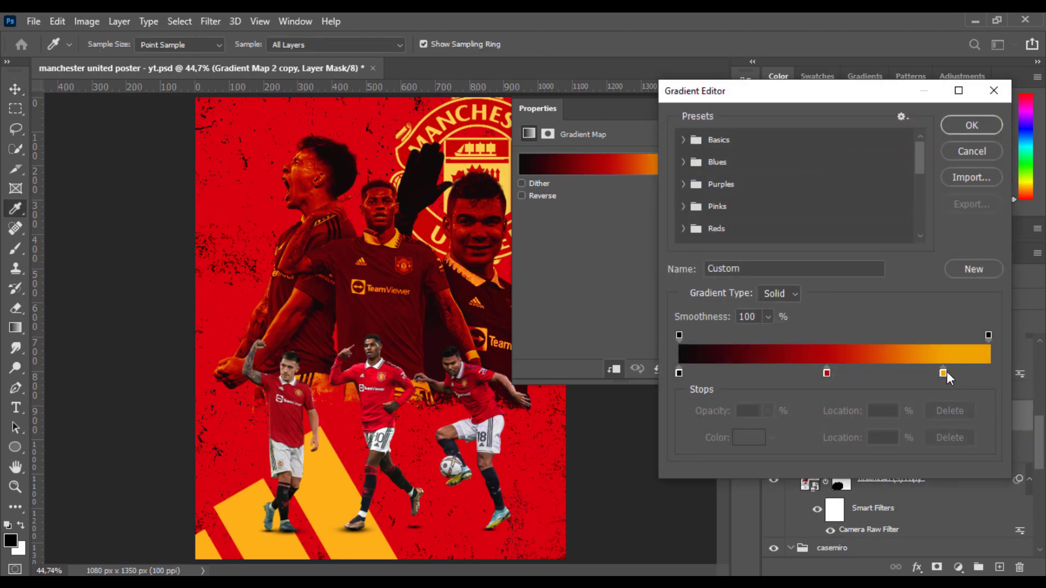
click(952, 372)
click(884, 372)
click(955, 372)
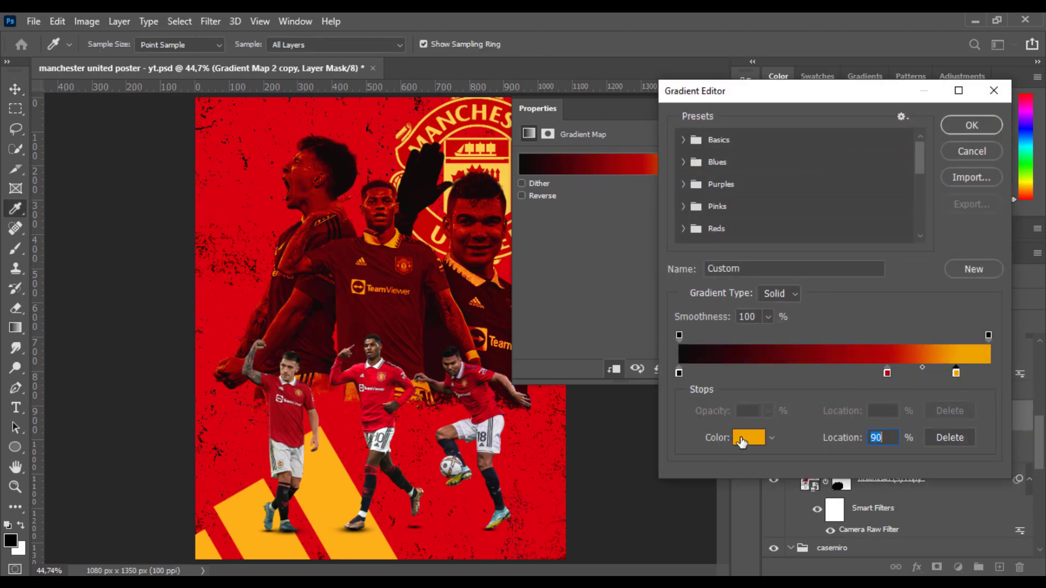
Recolor the end stop of the martines gradient to orange f98e11 and apply the gradient.
click(741, 437)
drag(776, 367, 772, 365)
click(730, 211)
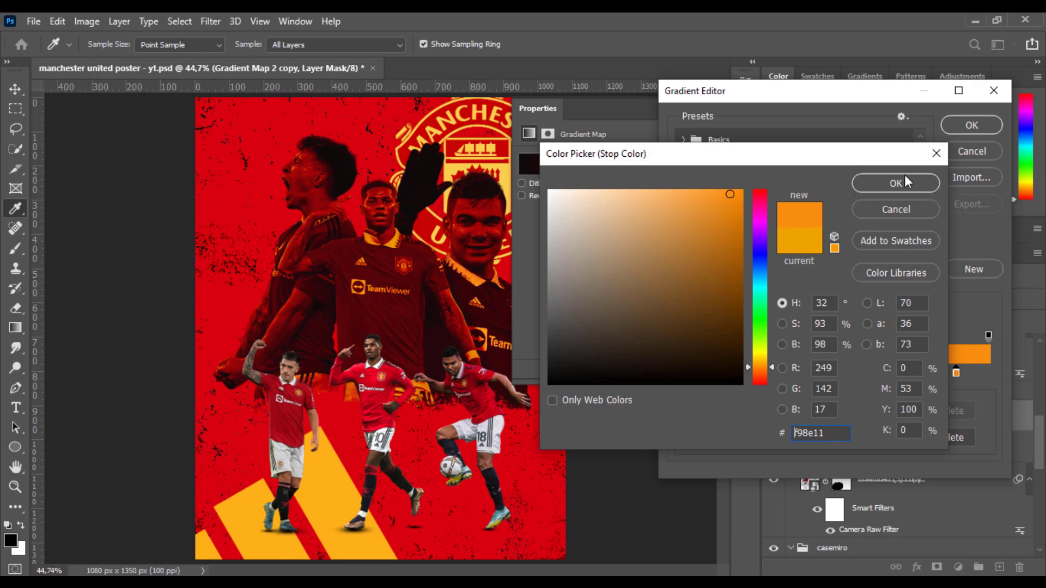
click(902, 182)
click(953, 129)
Move the orange stop of Rashford's gradient slightly outward and place its red stop at 63%.
scroll(845, 503, up, 4)
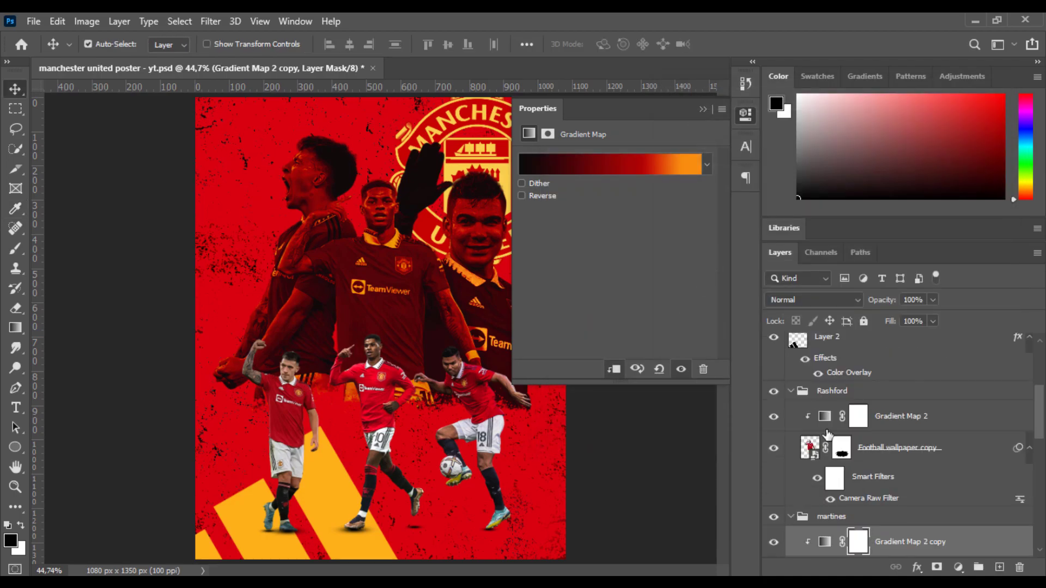
click(893, 417)
click(660, 170)
drag(943, 373, 953, 372)
drag(826, 372, 874, 373)
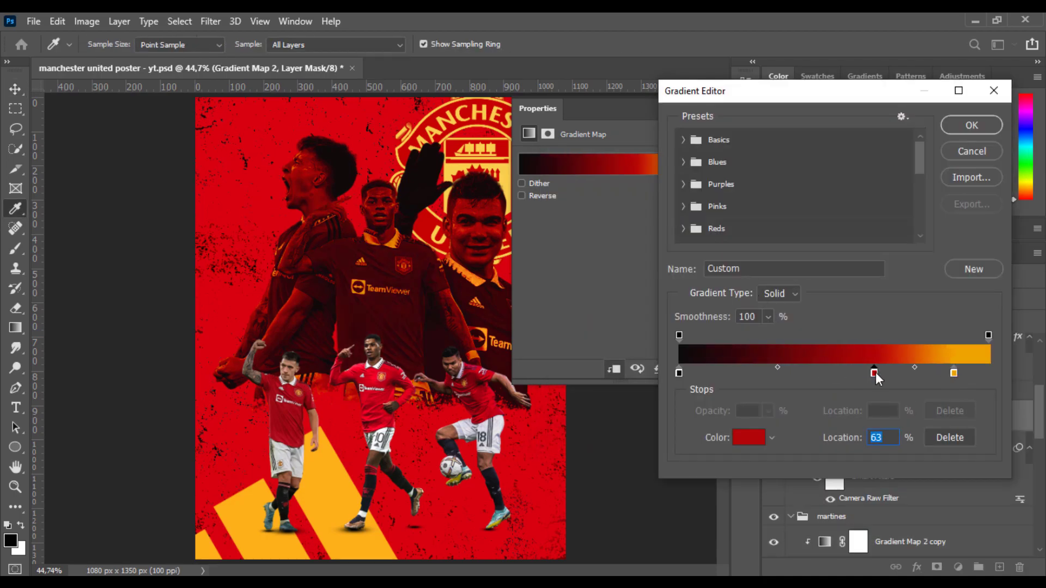
Recolor the end stop of Rashford's gradient to a redder, bright orange and apply the gradient.
double_click(953, 373)
drag(771, 363, 770, 368)
drag(728, 225, 718, 186)
key(Return)
key(Return)
click(702, 108)
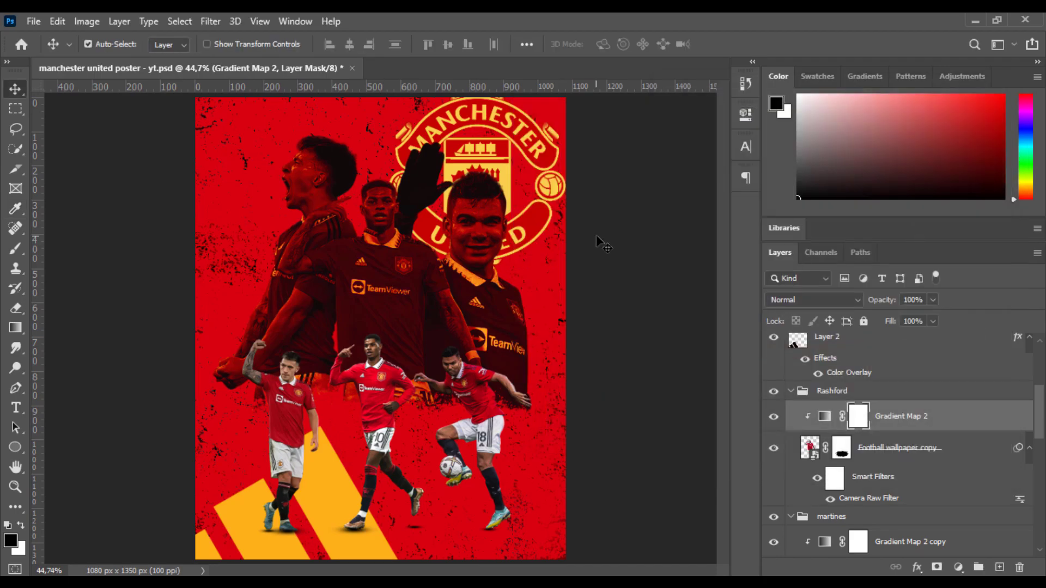
Move the yellow stop of the club crest's Gradient Map to 70%.
click(551, 162)
double_click(824, 467)
click(621, 163)
drag(878, 372, 896, 373)
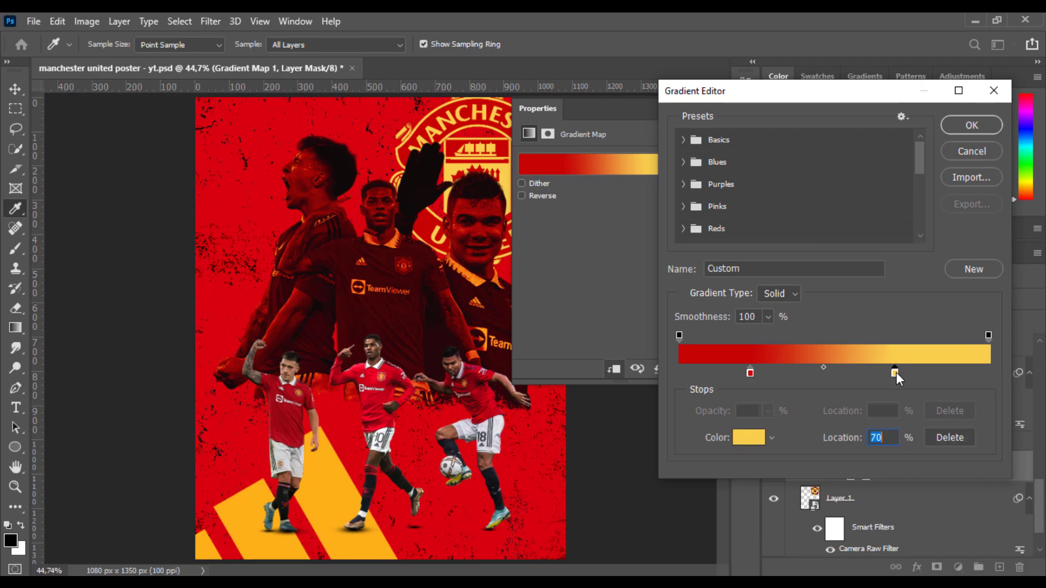
Recolor the yellow stop of the crest's gradient to orange ffae2f and apply the gradient.
double_click(897, 371)
drag(773, 361, 772, 366)
click(724, 189)
click(707, 190)
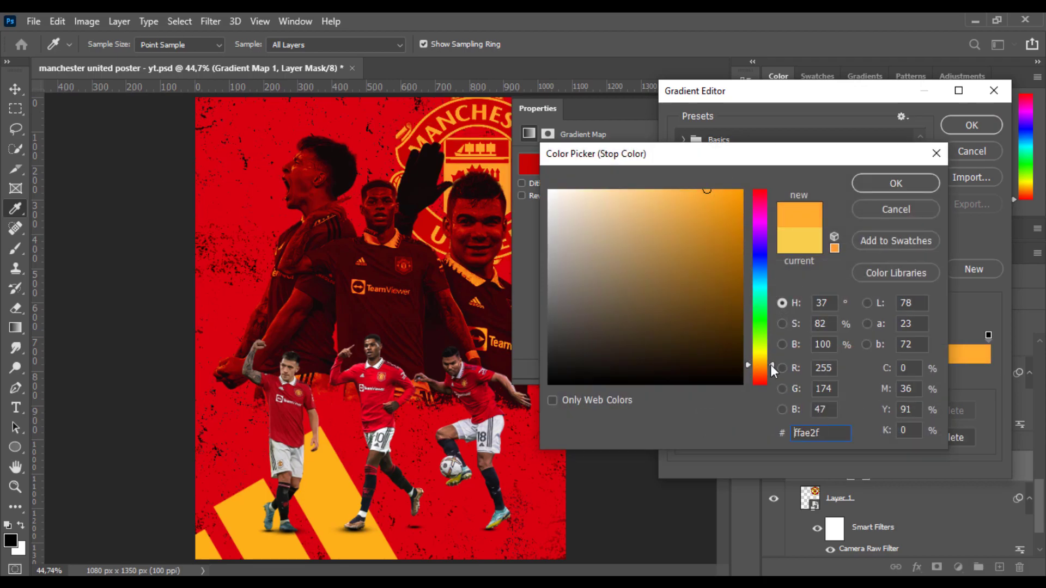
click(895, 183)
click(971, 124)
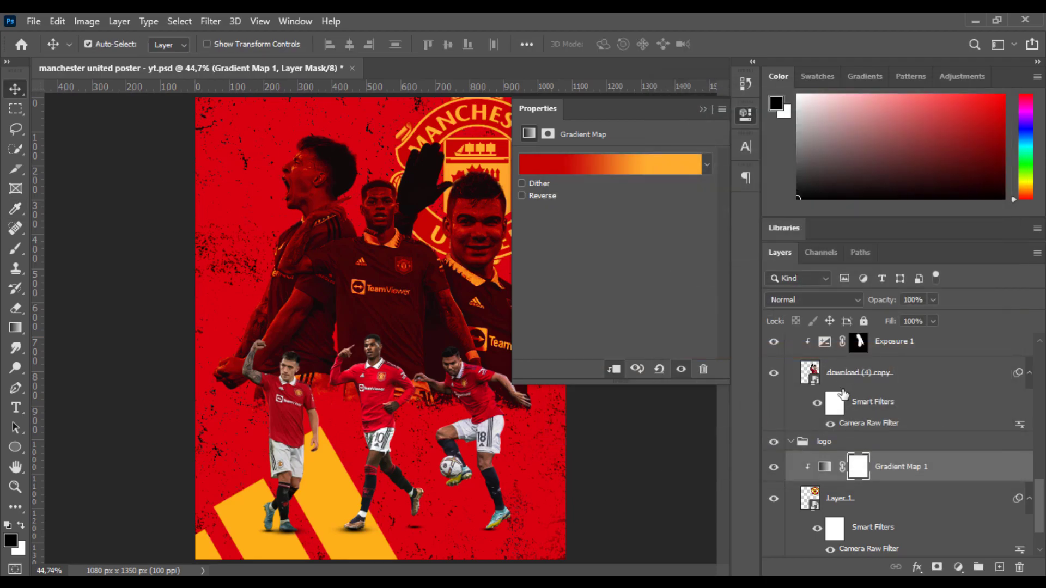
Change the Color Overlay on the Adidas stripes layer to a deeper, fully saturated orange.
click(271, 556)
scroll(813, 396, up, 3)
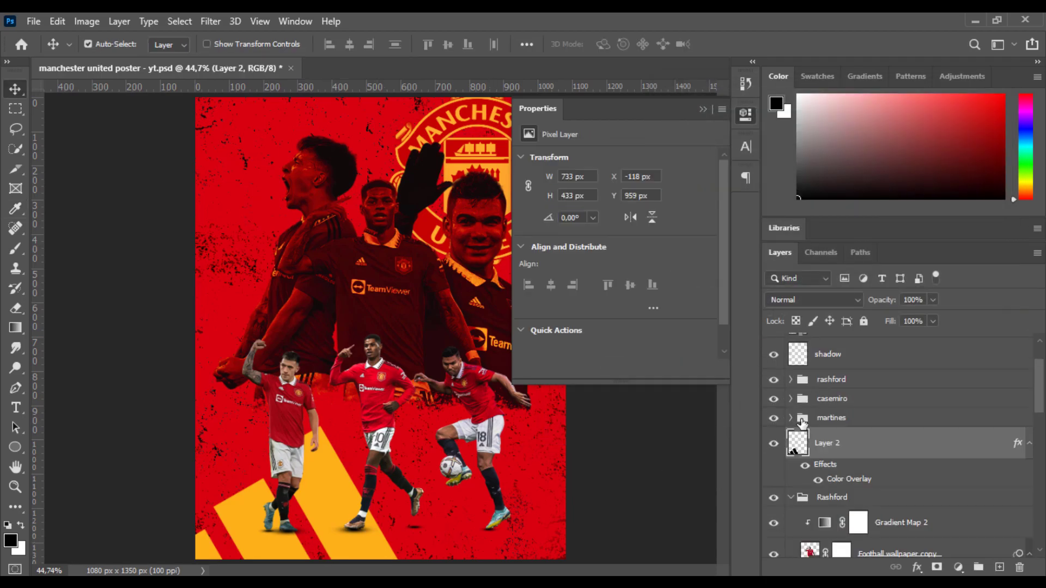
double_click(847, 479)
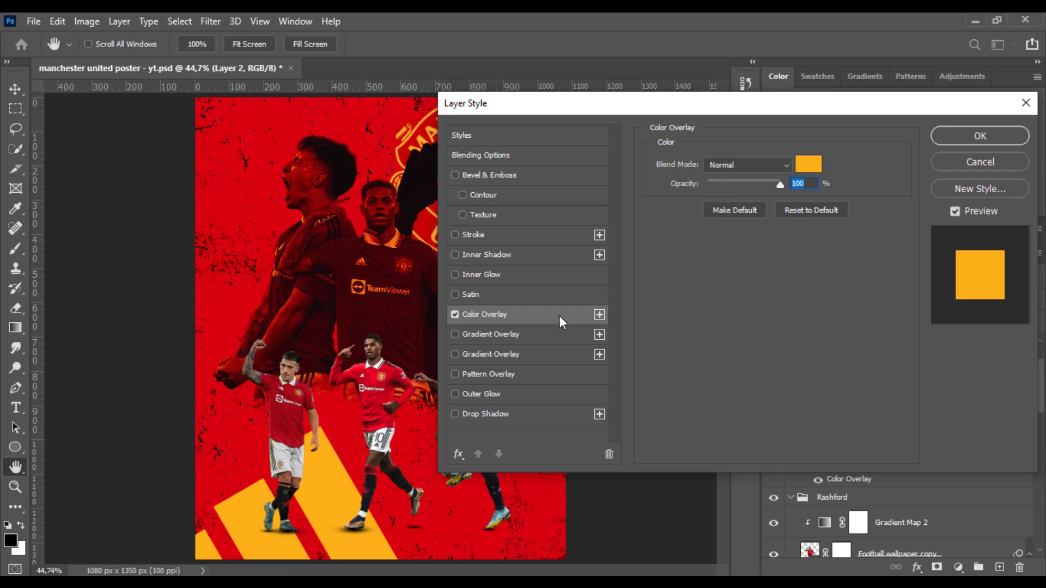
click(513, 338)
click(455, 333)
click(499, 316)
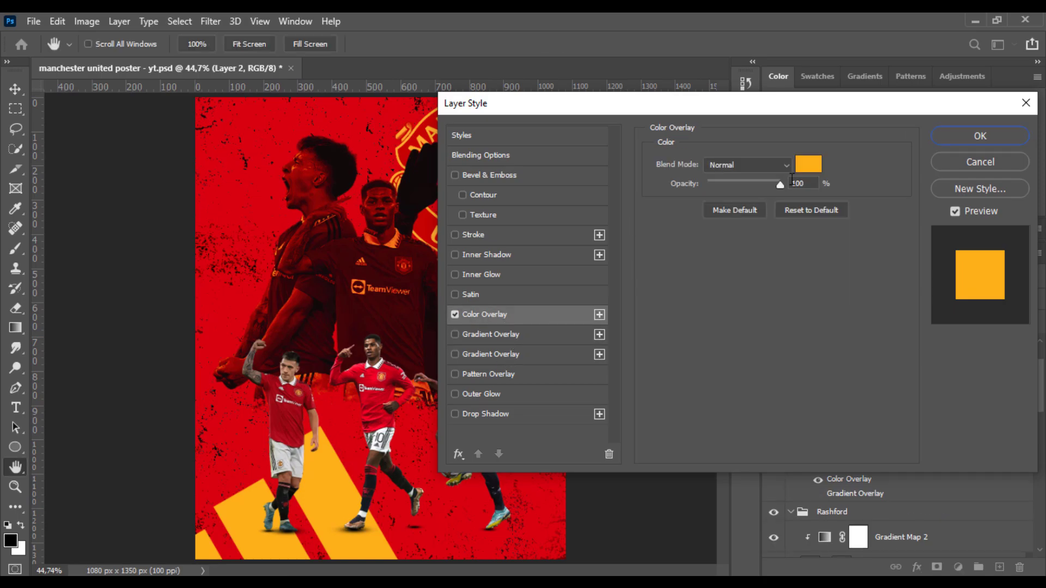
click(807, 163)
click(770, 364)
click(740, 203)
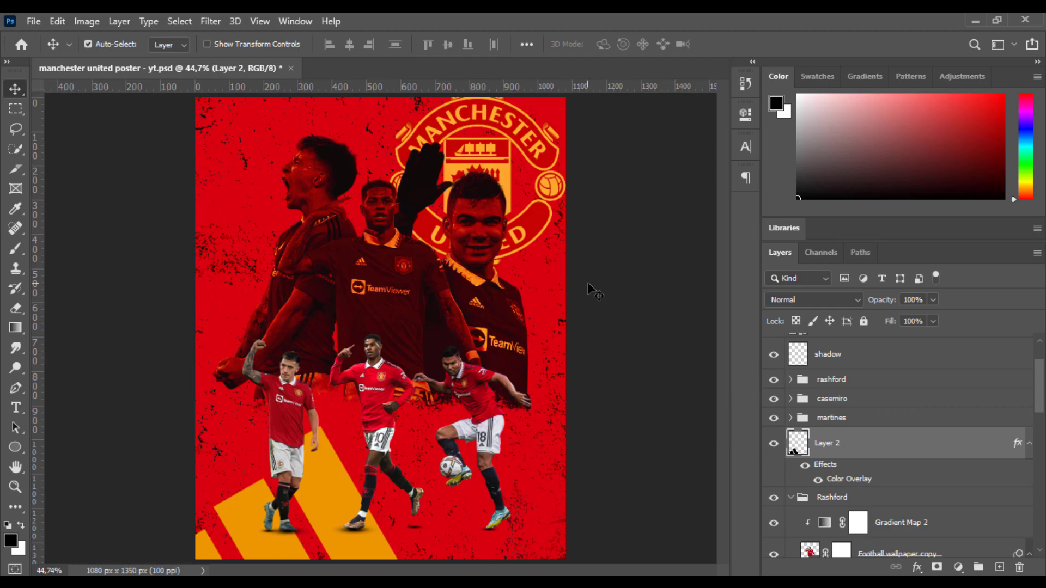
Add a white text layer reading "manchester united" near the poster's upper-left area.
key(t)
click(256, 199)
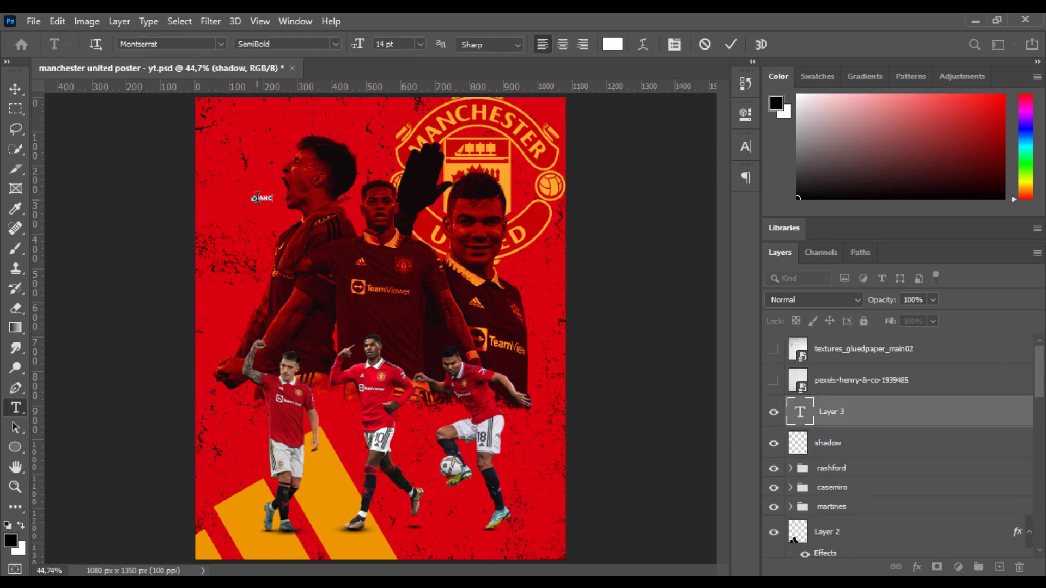
key(ctrl+Return)
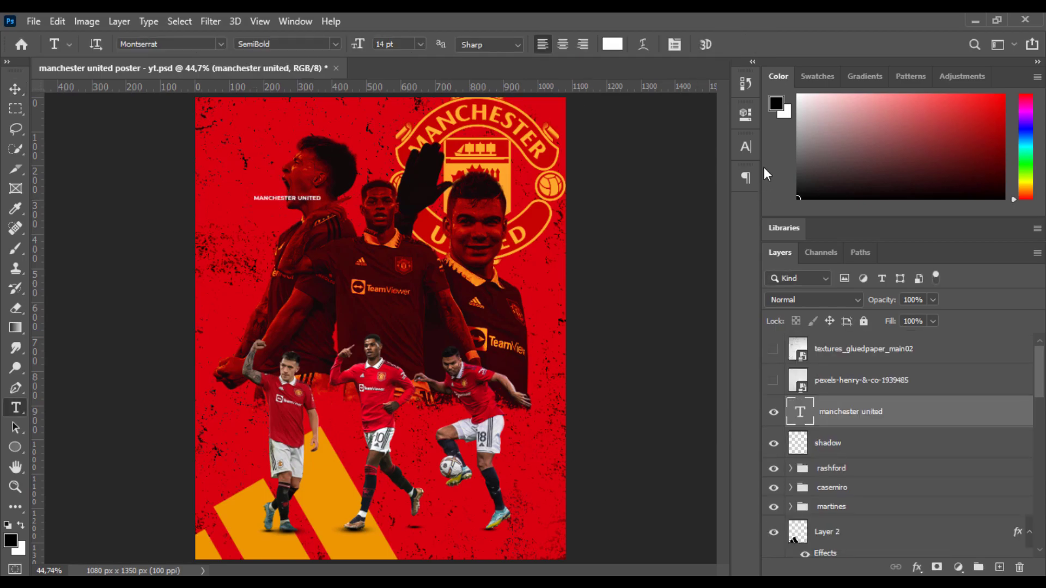
Set the title's font to Freshman Normal and enlarge it to 107 pt.
double_click(800, 415)
click(745, 146)
click(610, 168)
text(fre)
click(638, 230)
text(fre)
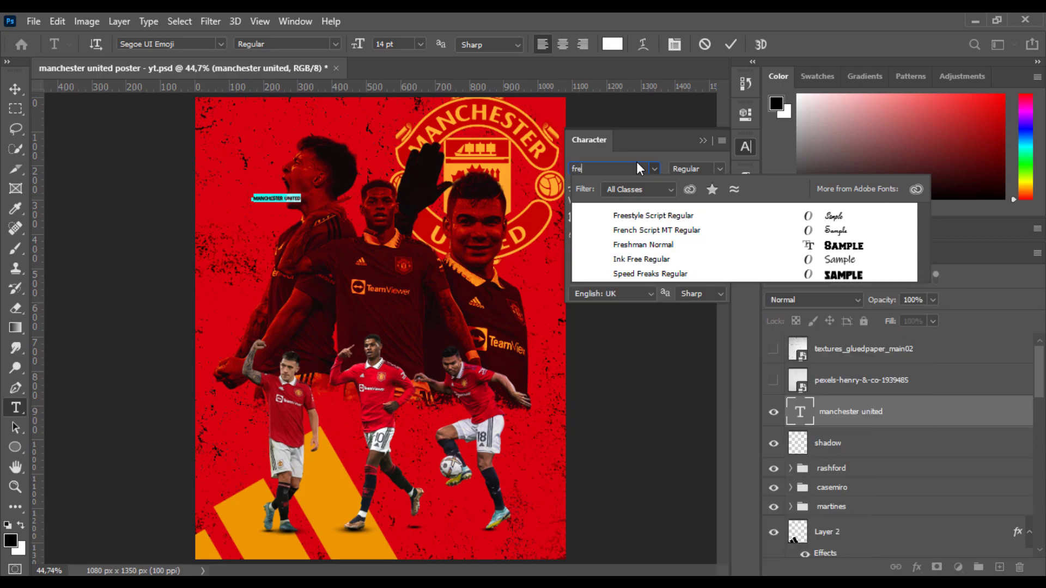
text(s)
click(638, 217)
mouse_move(575, 188)
mouse_down()
mouse_move(668, 205)
mouse_move(576, 187)
mouse_move(594, 188)
mouse_up()
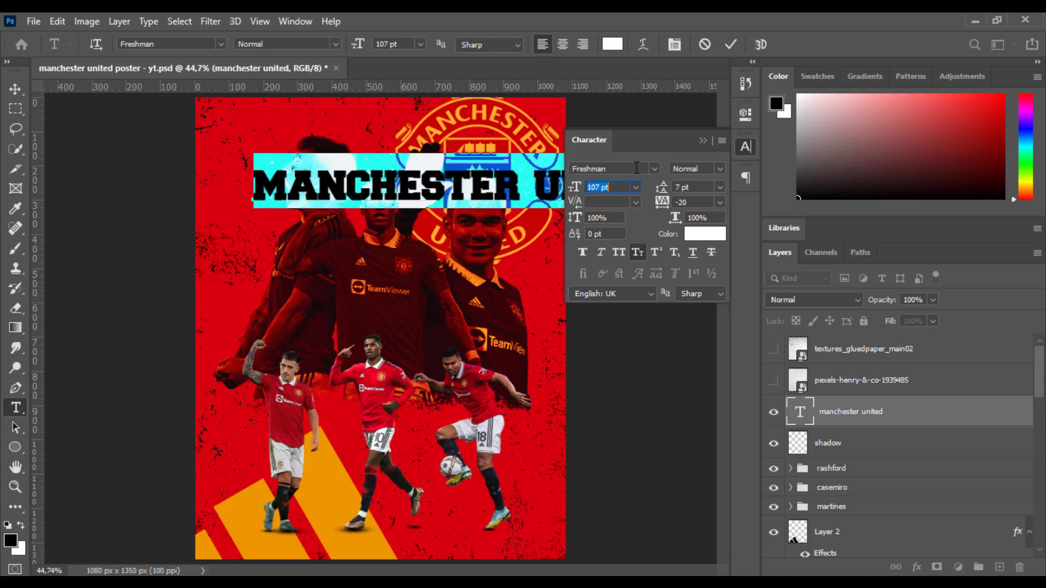
click(731, 43)
Rotate the MANCHESTER UNITED title by -90° and place it vertically along the poster's left edge.
key(v)
drag(482, 193, 354, 269)
key(ctrl+t)
drag(559, 216, 558, 214)
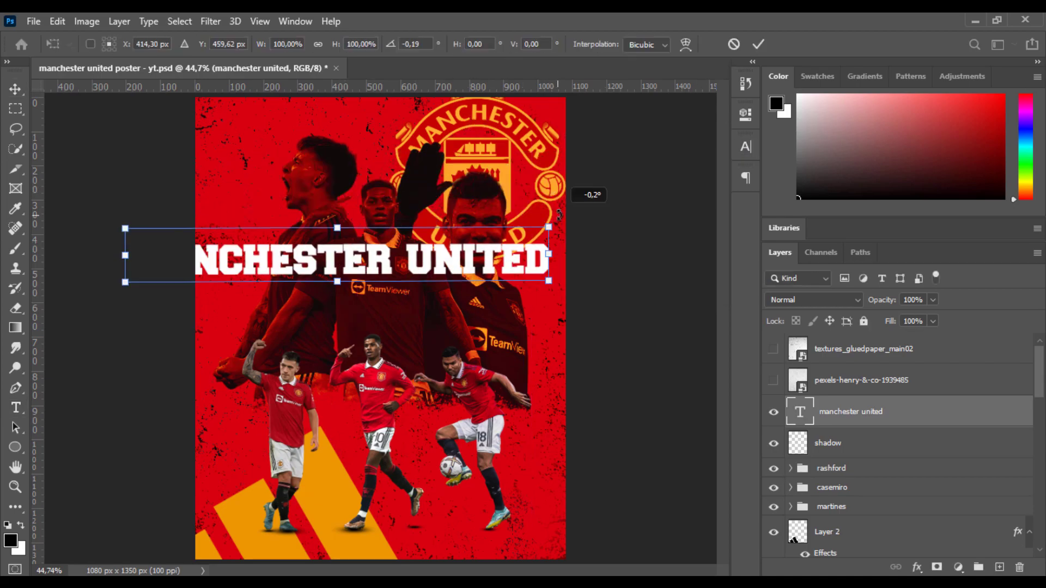
text(-90)
key(Return)
key(Return)
drag(319, 297, 243, 364)
Move the title layer below the small player groups and above the stripes layer, and fine-tune its position on the poster.
drag(874, 425, 871, 497)
scroll(891, 461, down, 1)
drag(243, 415, 233, 410)
scroll(913, 476, down, 2)
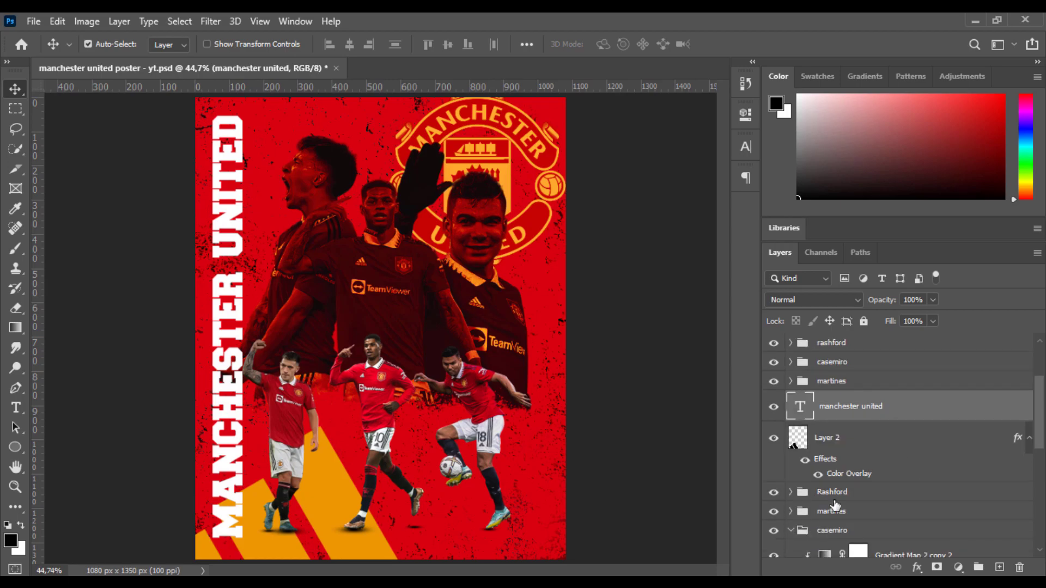
drag(848, 363, 863, 344)
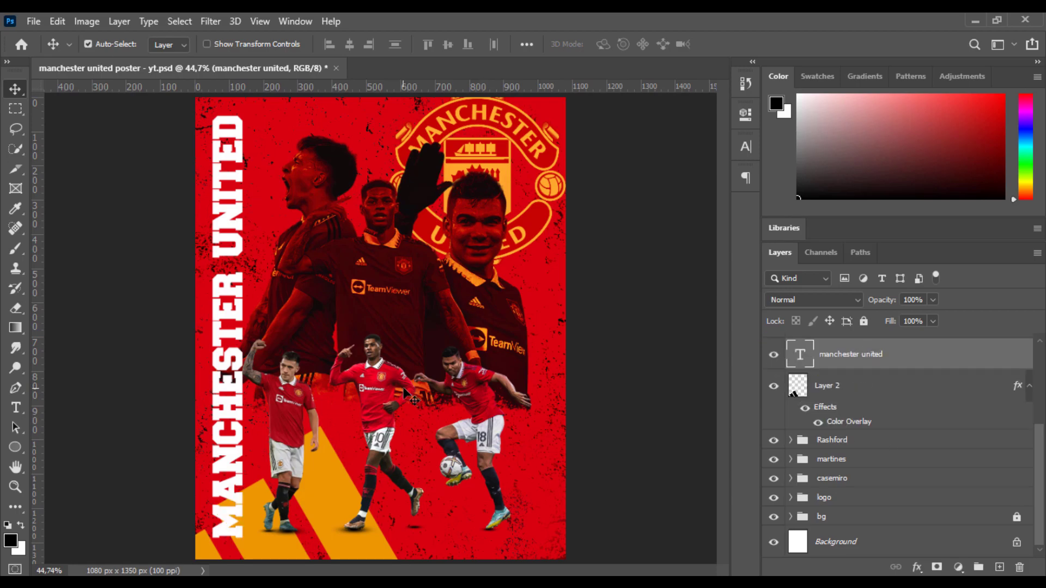
Try a Gradient Overlay on the title using the red-orange preset with its two middle stops removed.
double_click(952, 363)
click(553, 334)
click(764, 202)
scroll(916, 199, down, 5)
click(687, 211)
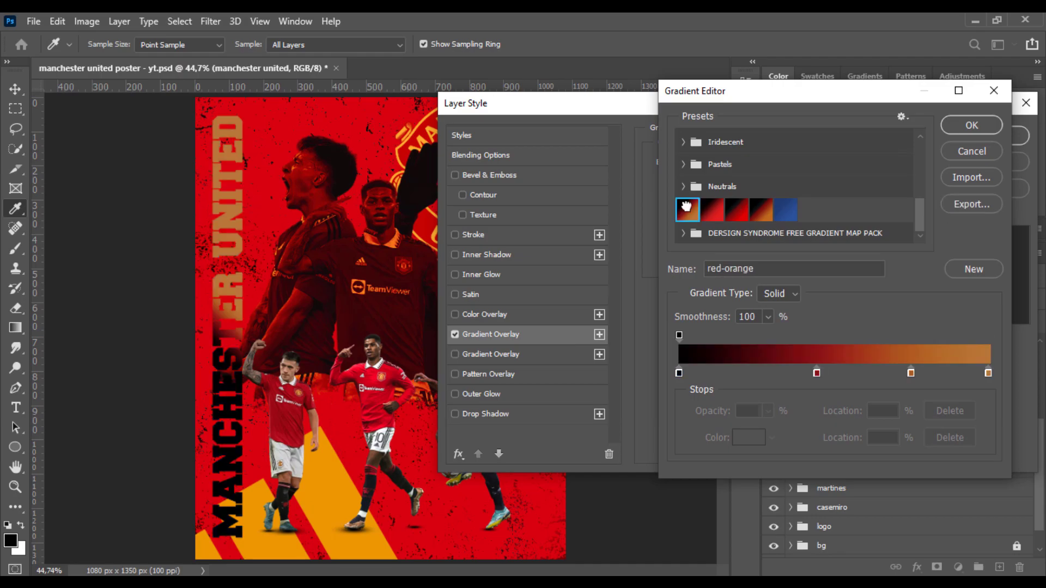
click(911, 373)
drag(910, 373, 893, 414)
click(817, 373)
click(941, 432)
Try recoloring the black start stop of the title's gradient to orange ed8000.
double_click(679, 373)
drag(738, 232, 706, 189)
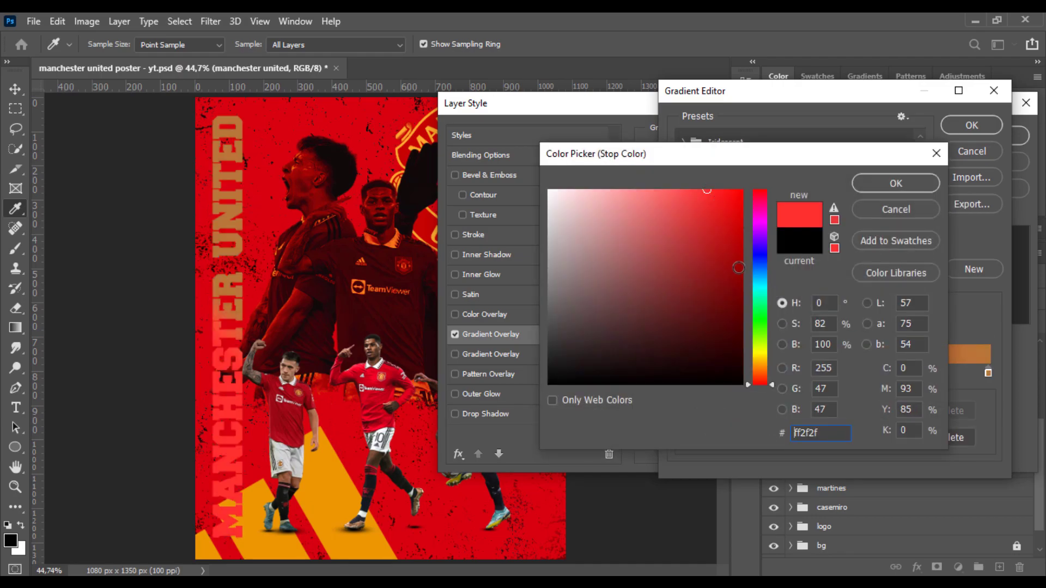
mouse_move(736, 260)
mouse_down()
mouse_move(733, 233)
mouse_move(746, 222)
mouse_move(698, 230)
mouse_move(723, 250)
mouse_move(715, 222)
mouse_move(736, 209)
mouse_up()
click(757, 367)
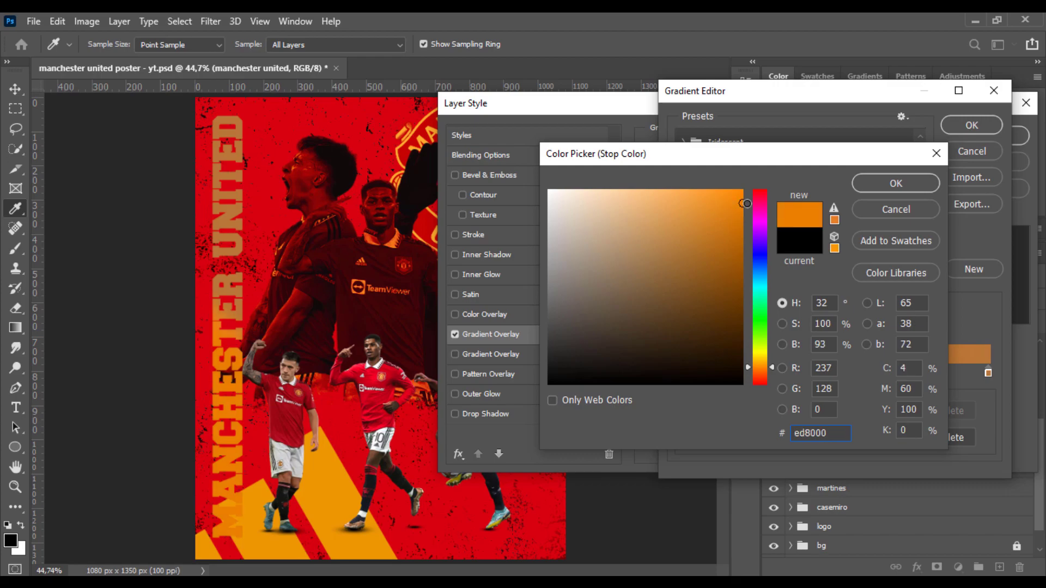
key(Return)
Try a saturated orange for the end stop of the title's gradient, and discard the Gradient Overlay.
click(749, 437)
click(691, 188)
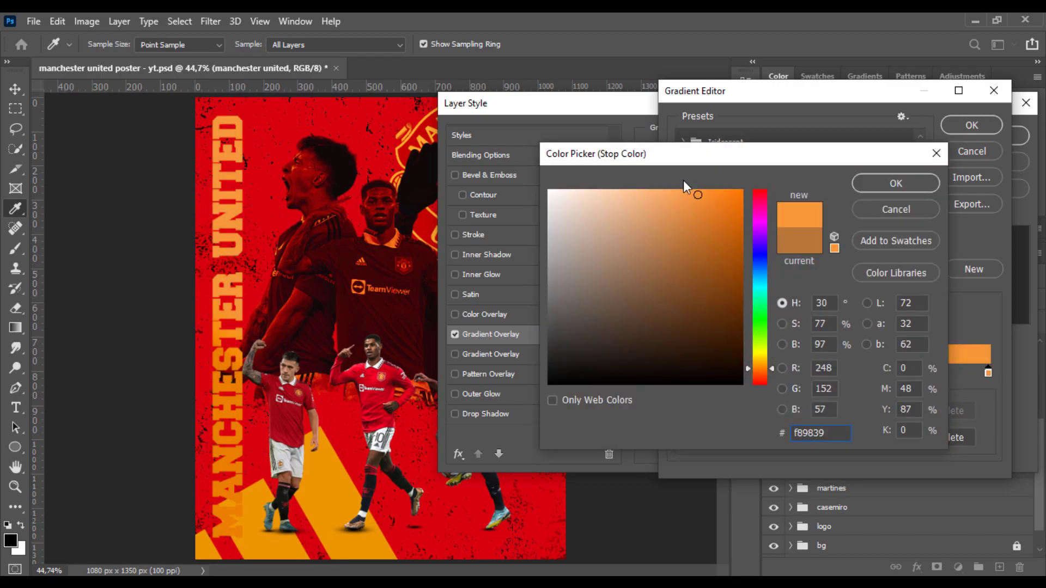
mouse_move(688, 185)
mouse_down()
mouse_move(741, 215)
mouse_move(750, 186)
mouse_up()
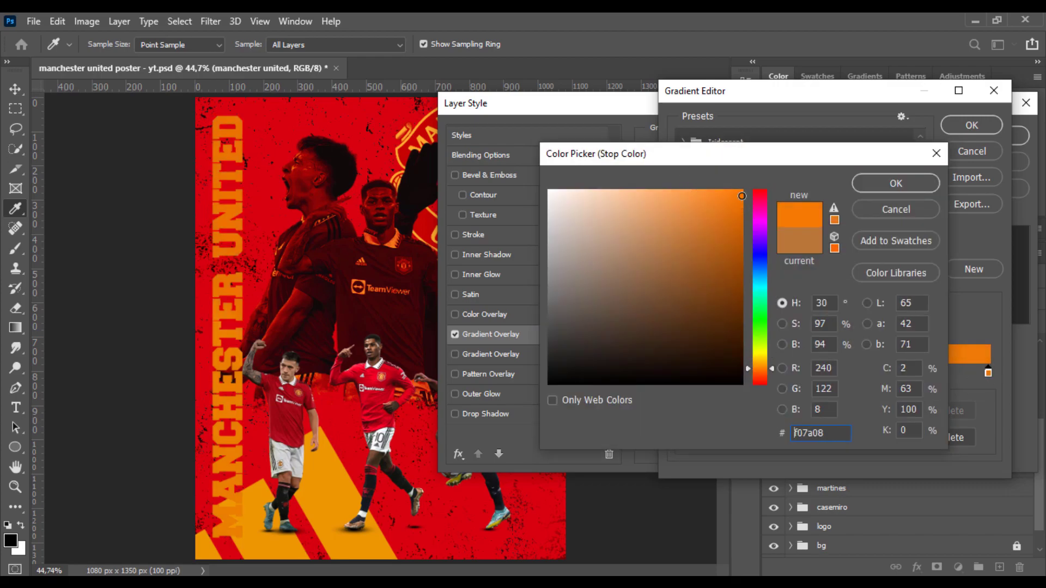
click(915, 183)
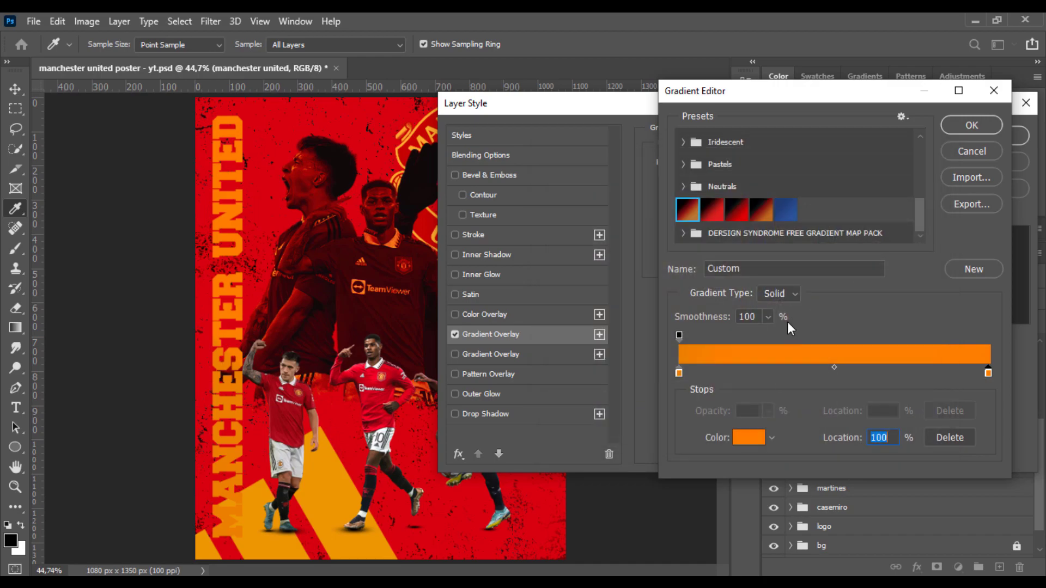
click(961, 150)
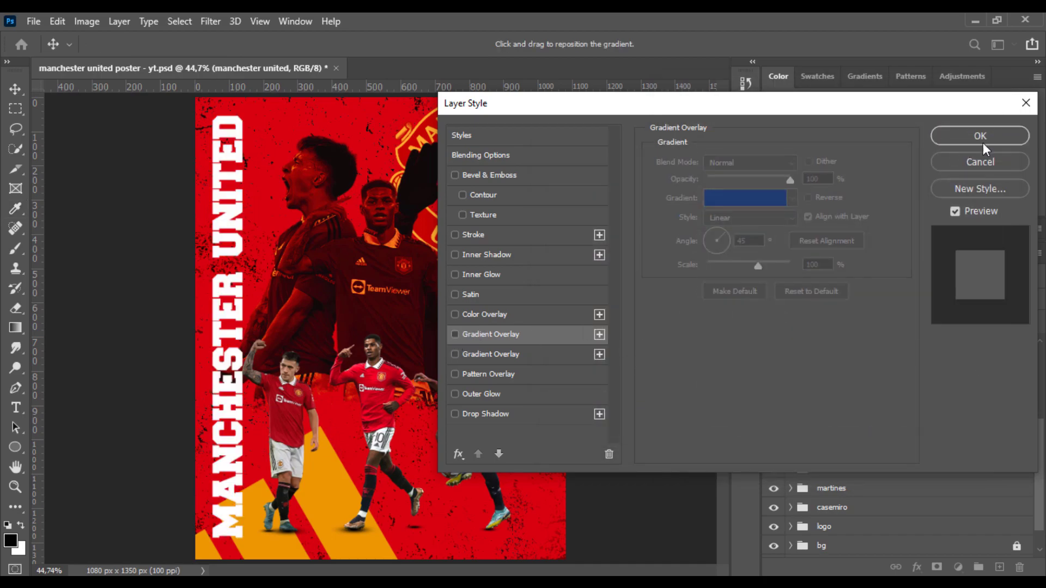
click(973, 143)
Change the MANCHESTER UNITED title's text color to the saturated orange ff9000.
double_click(794, 351)
click(612, 44)
drag(712, 268, 827, 110)
mouse_move(771, 368)
mouse_down()
mouse_move(769, 355)
mouse_move(770, 366)
mouse_up()
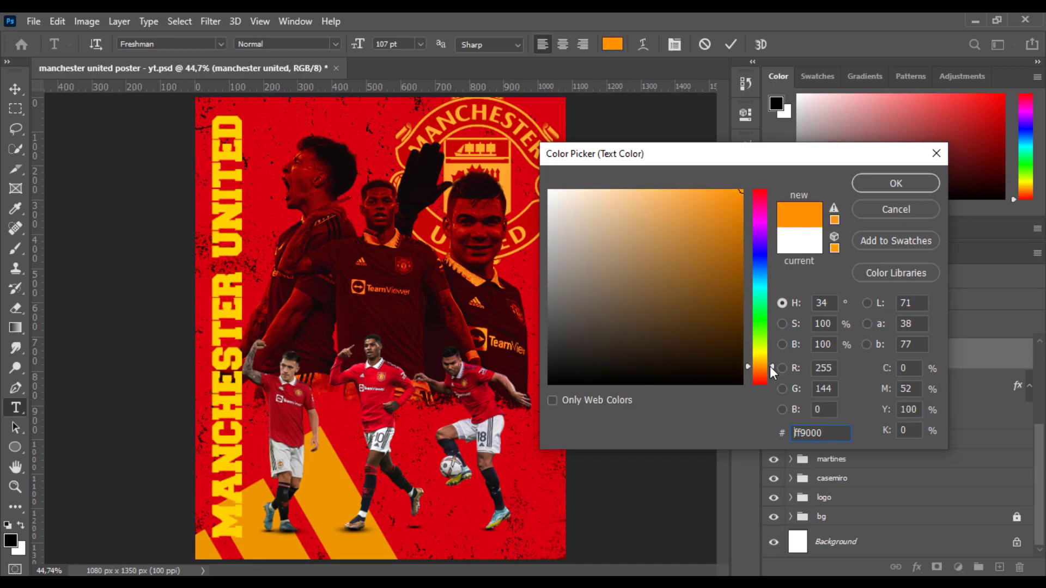
click(895, 183)
Add a black Multiply Drop Shadow to the title with 100% opacity, 0 px distance, 30% spread and 8 px size.
double_click(914, 359)
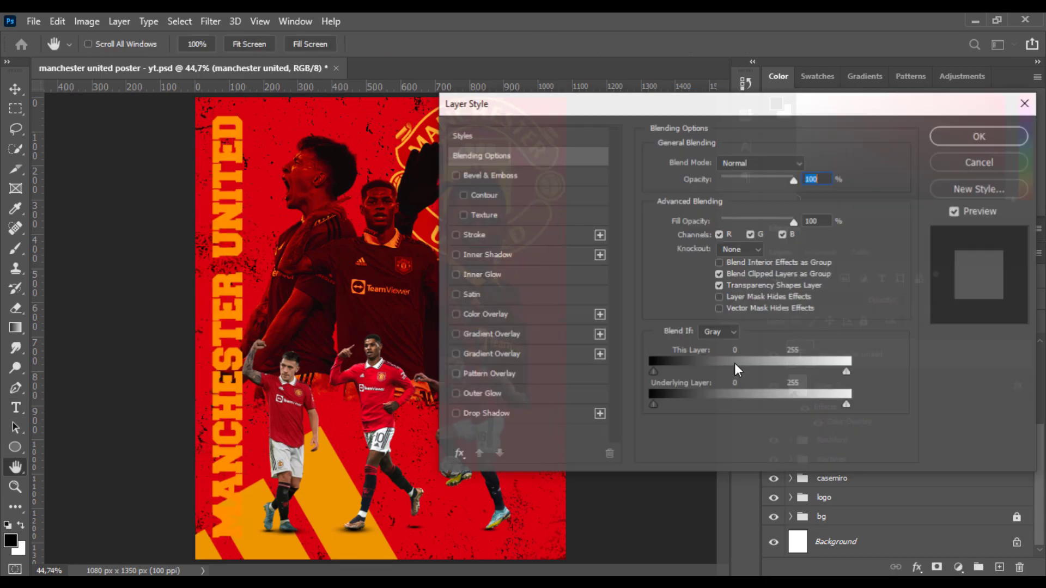
click(511, 394)
click(455, 394)
click(456, 413)
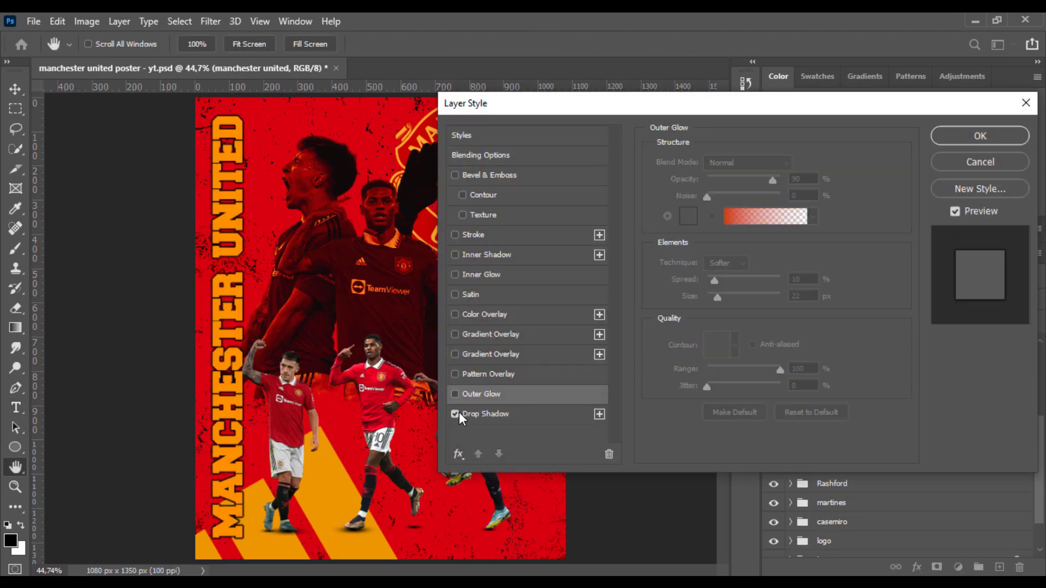
click(493, 415)
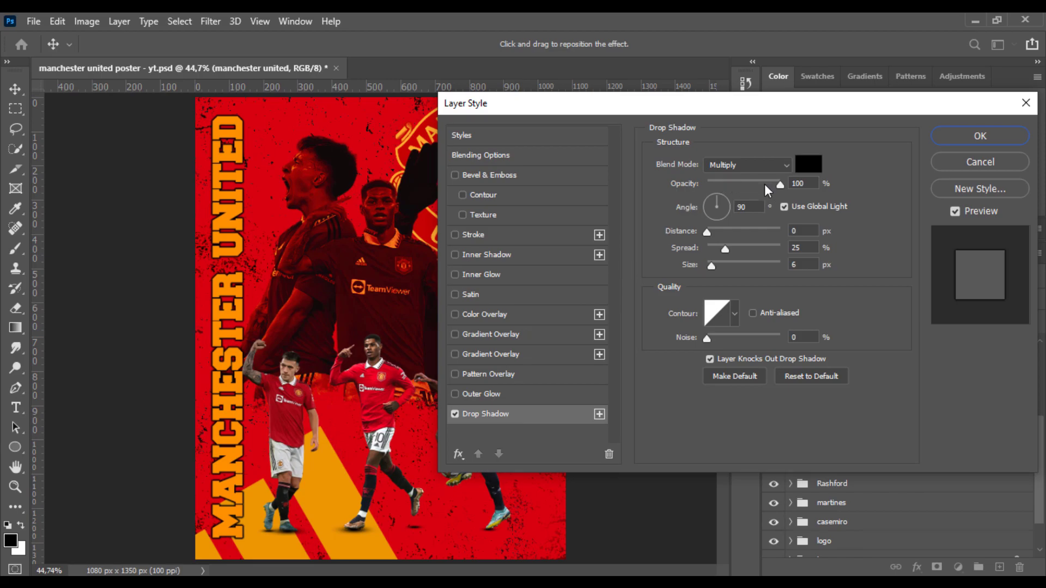
mouse_move(706, 234)
mouse_down()
mouse_move(704, 243)
mouse_move(770, 252)
mouse_move(719, 251)
mouse_move(730, 269)
mouse_move(713, 267)
mouse_move(732, 256)
mouse_move(708, 240)
mouse_up()
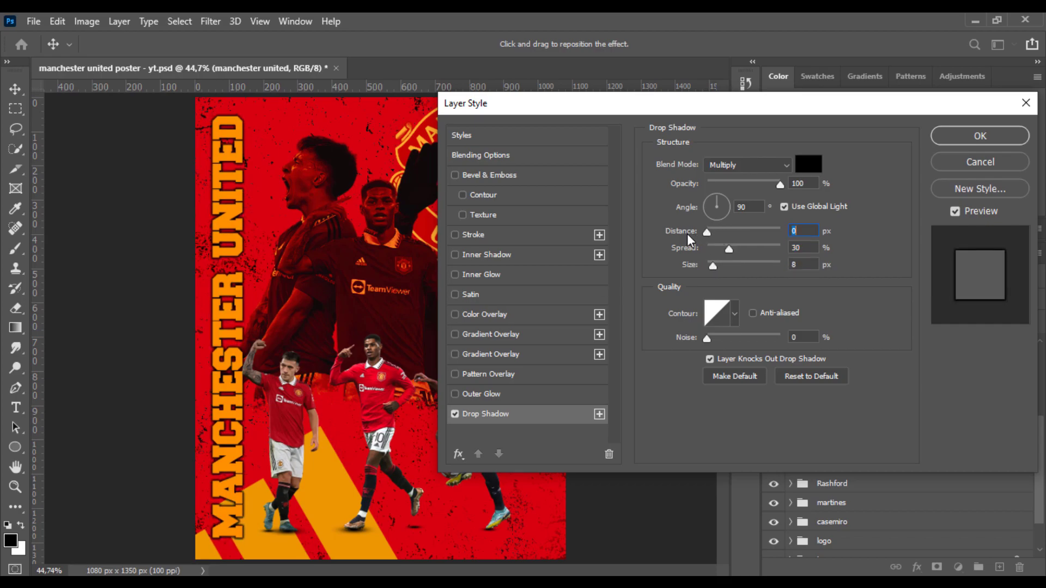
key(Return)
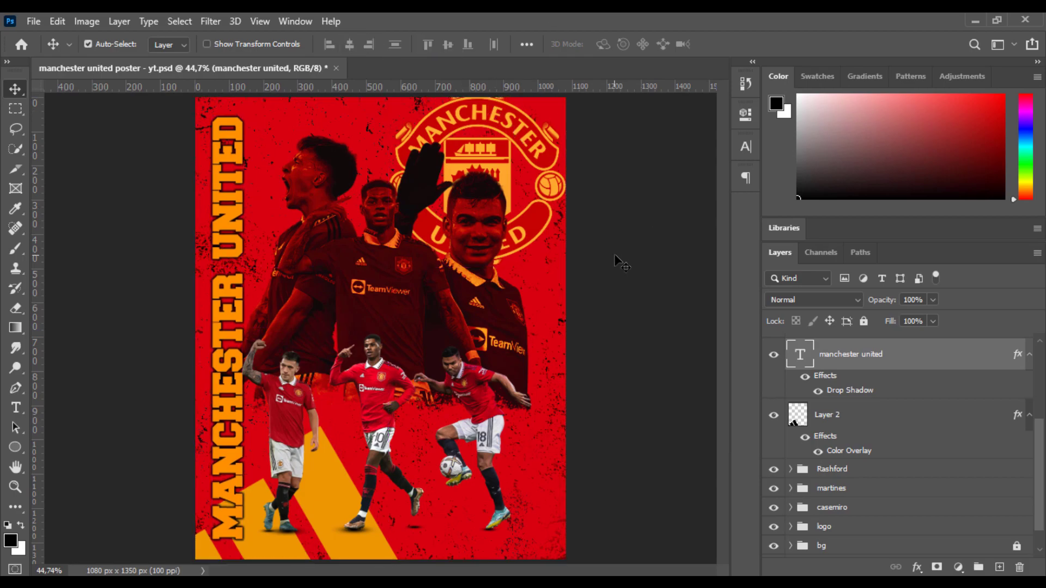
Recolor the orange end stop of the club crest's Gradient Map to a more saturated orange.
click(481, 166)
double_click(824, 468)
click(654, 164)
drag(894, 374, 860, 371)
click(750, 435)
text(ff8a00)
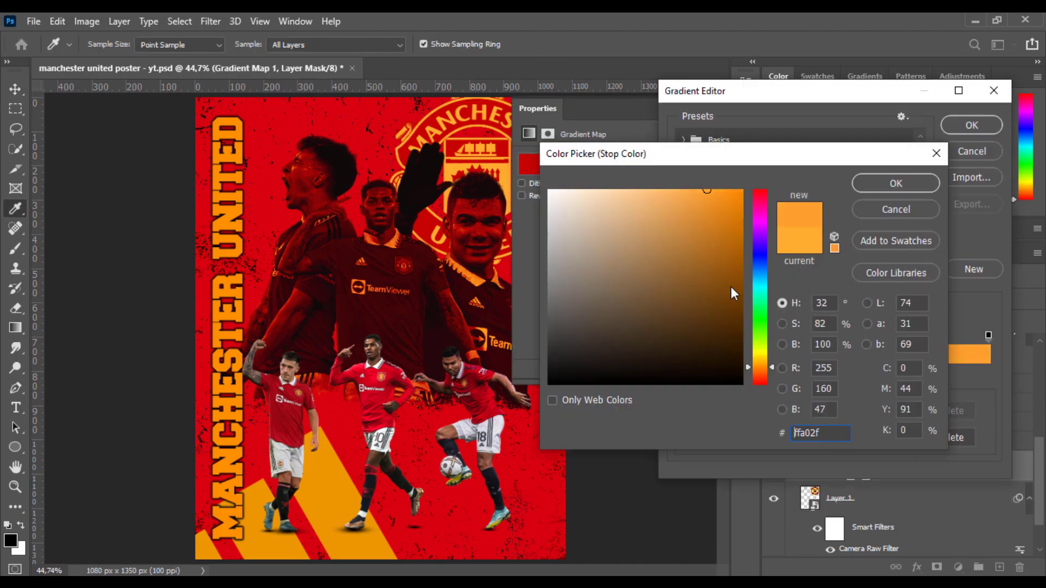
drag(773, 368, 773, 362)
click(915, 183)
click(967, 125)
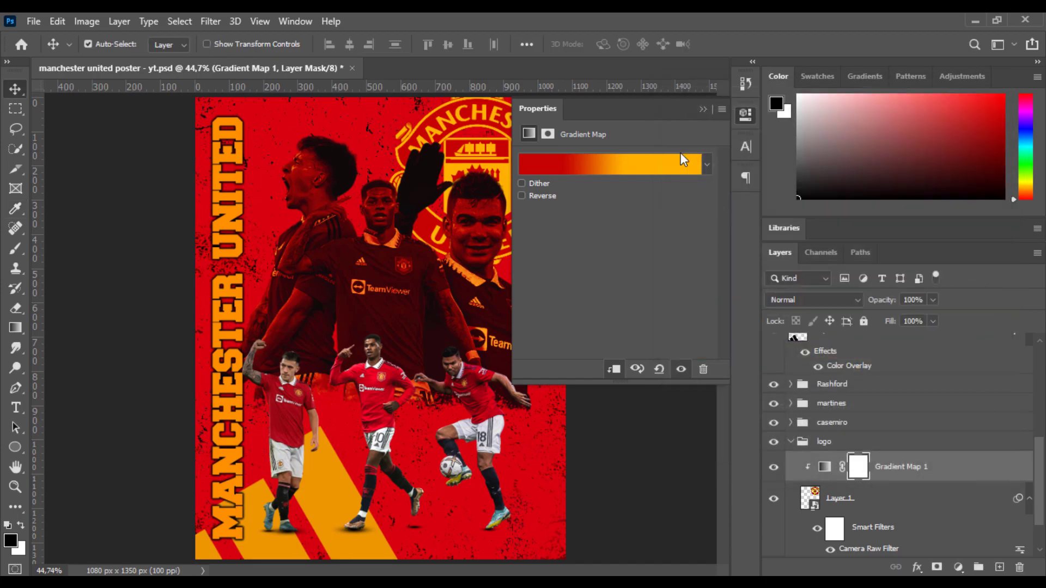
click(745, 115)
Change the Color Overlay of the Adidas stripes layer to a brighter, fully saturated orange.
click(354, 539)
double_click(872, 385)
click(807, 160)
drag(737, 202, 746, 186)
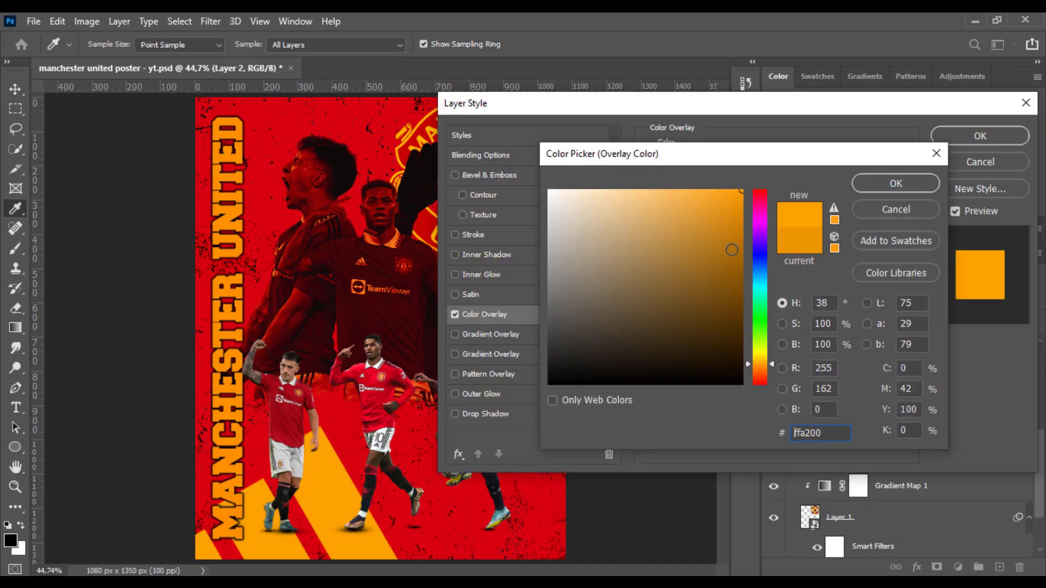
drag(769, 364, 769, 366)
click(896, 183)
click(980, 136)
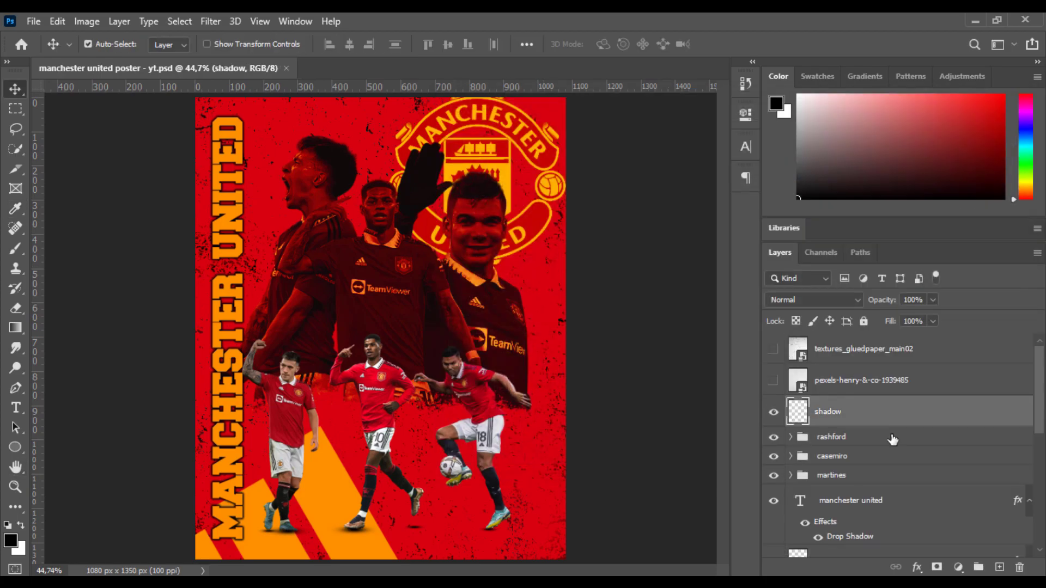
Add a text layer reading Lisandro Martínez in all caps above the shadow layer.
key(t)
click(368, 298)
text(Lisandro)
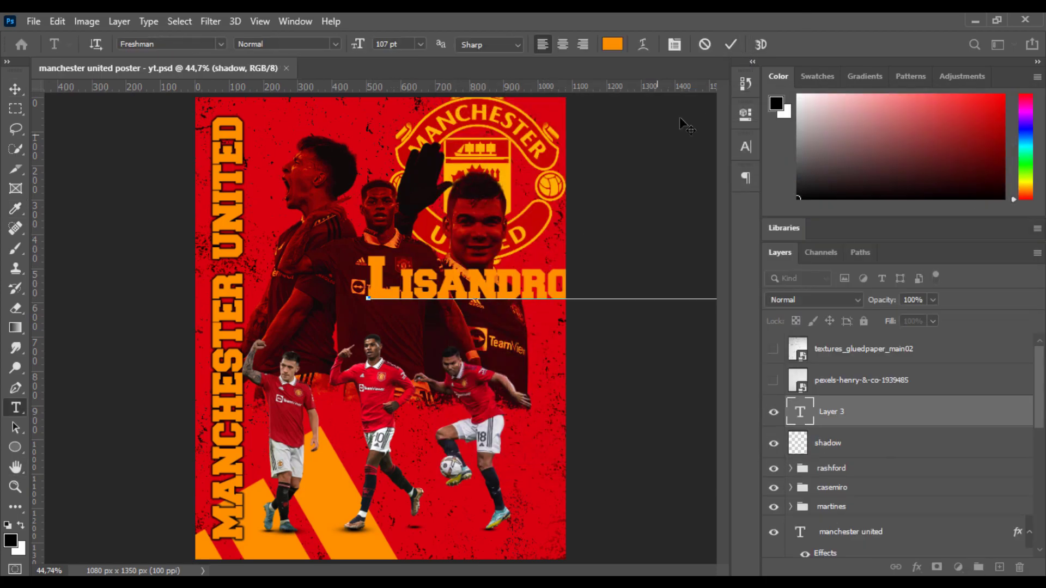
double_click(508, 280)
click(746, 147)
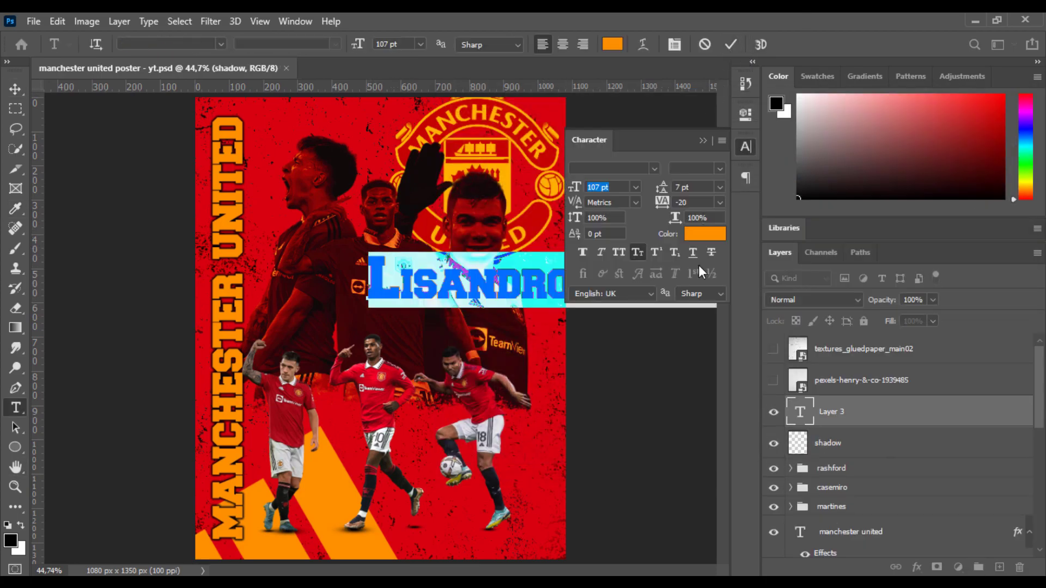
click(619, 251)
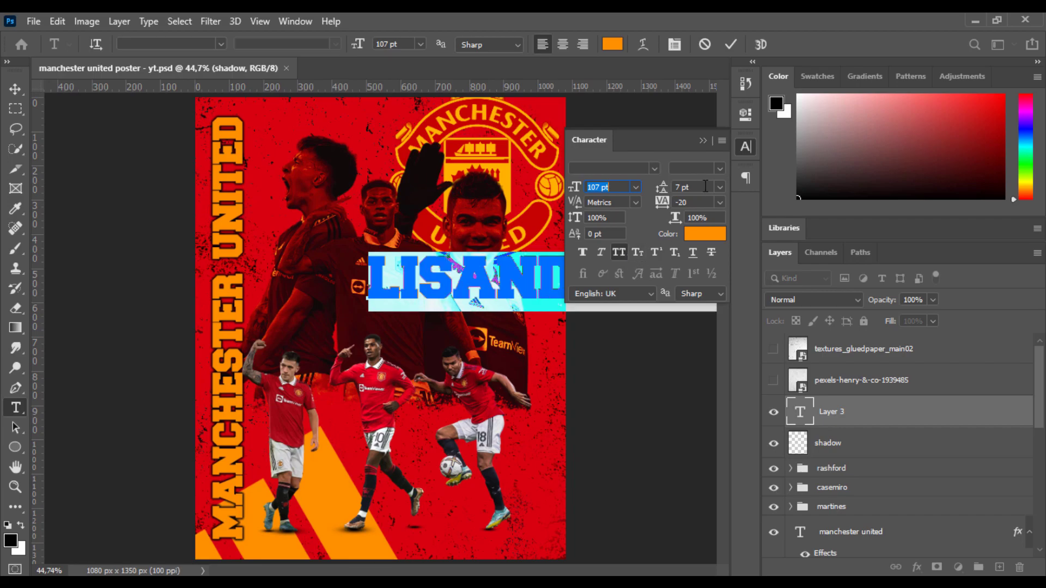
click(730, 44)
click(747, 146)
Scale the Lisandro Martínez text to about 26% and place it at the poster's top beside the vertical title.
key(ctrl+t)
drag(656, 310, 656, 283)
drag(654, 273, 363, 117)
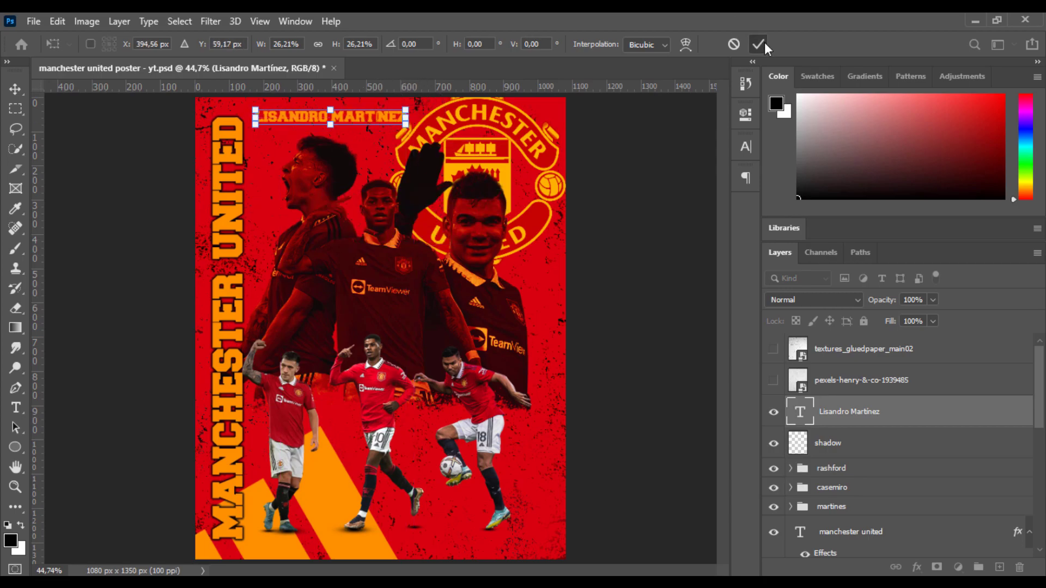
click(758, 44)
Set the tracking of the Lisandro Martinez text to 0.
click(380, 116)
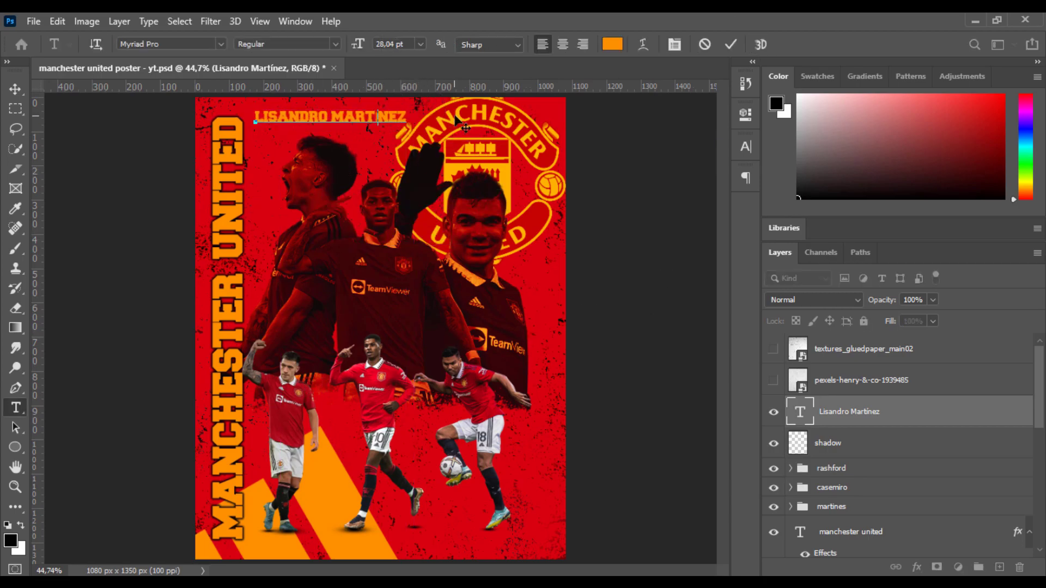
key(ctrl+a)
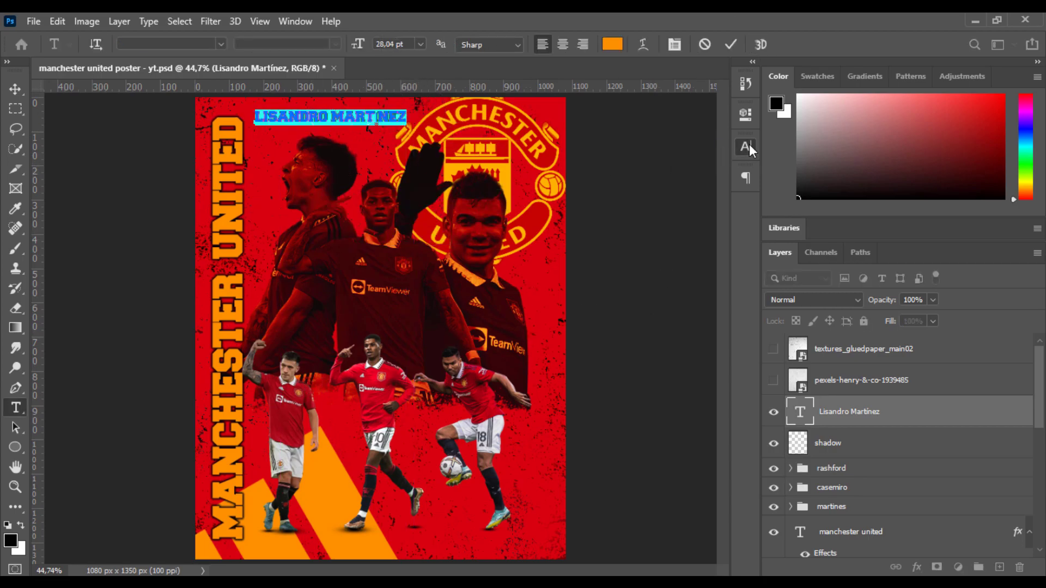
click(746, 147)
drag(668, 204, 664, 206)
key(ctrl+z)
double_click(698, 201)
text(0)
click(731, 45)
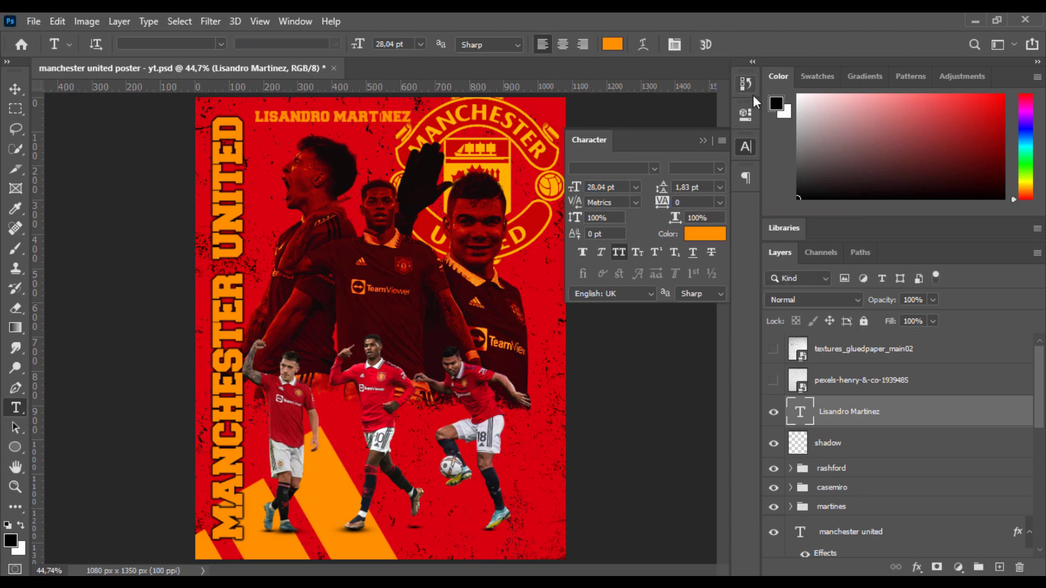
Retype the mismatched letters in the surname so the text reads Lisandro Martinez entirely in the Freshman font.
click(746, 147)
click(385, 118)
key(BackSpace)
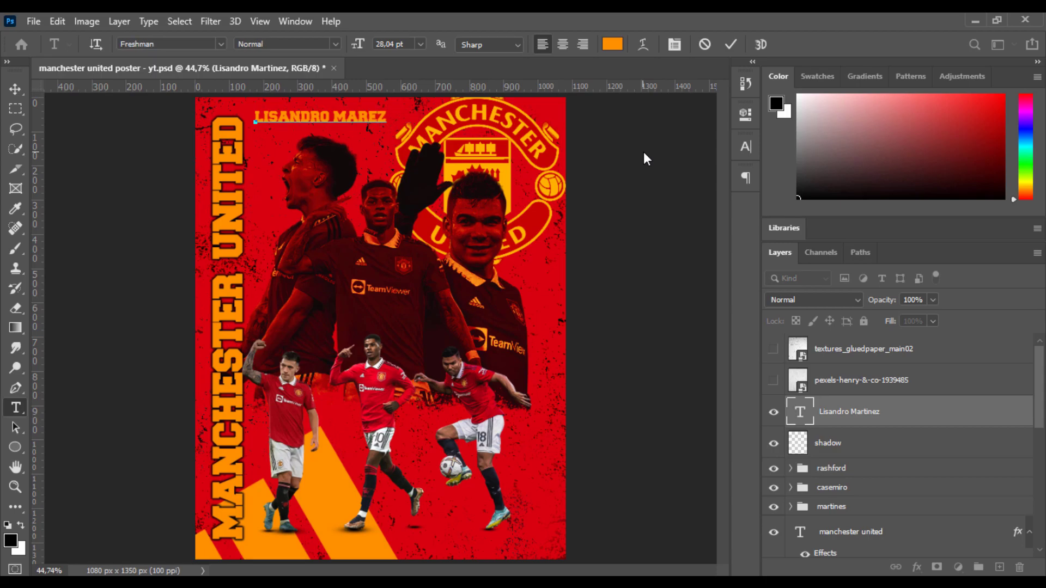
key(Escape)
Add a second name text reading Marcus Rashford with the tracking set to 0.
click(363, 213)
text(MARCU)
key(ctrl+a)
click(744, 146)
click(730, 44)
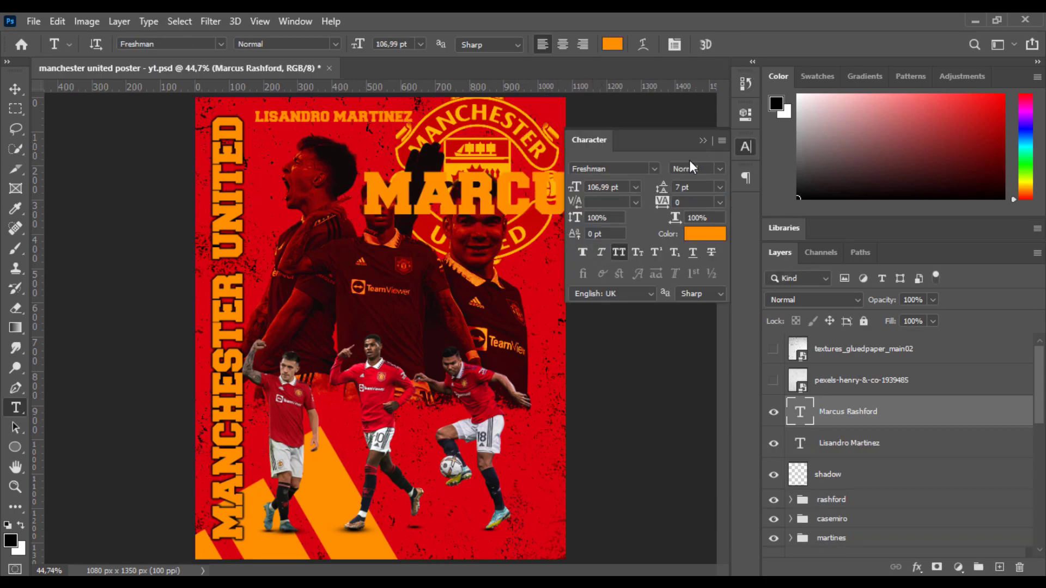
click(749, 147)
Scale the Marcus Rashford text to about 31% and left-align it below Lisandro Martinez.
key(ctrl+t)
drag(644, 222, 343, 137)
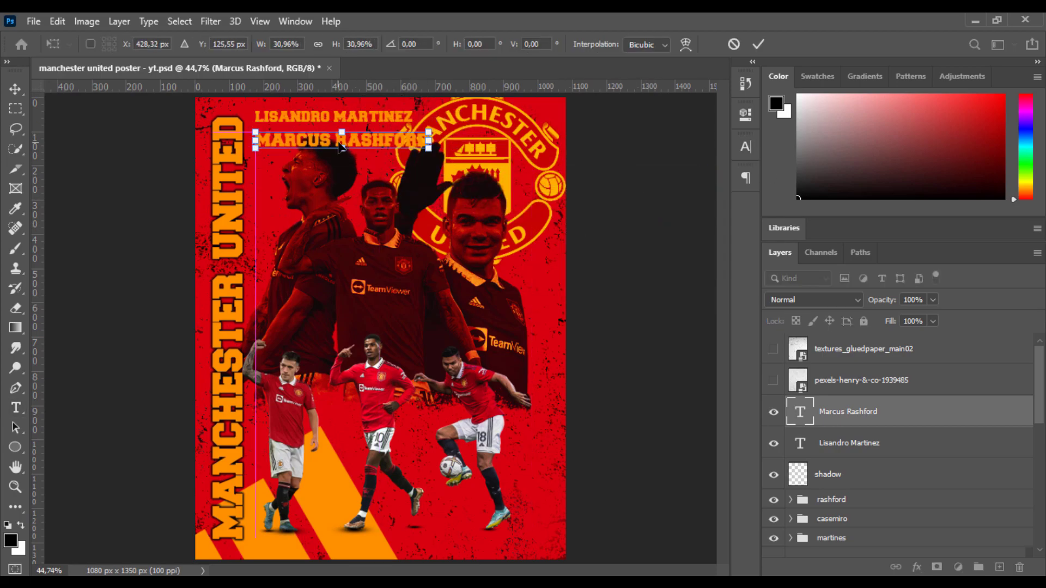
drag(344, 136, 343, 140)
key(Return)
Add a third name text reading Casemiro, scale it down and place it left-aligned below Marcus Rashford.
click(363, 225)
text(Casemiro)
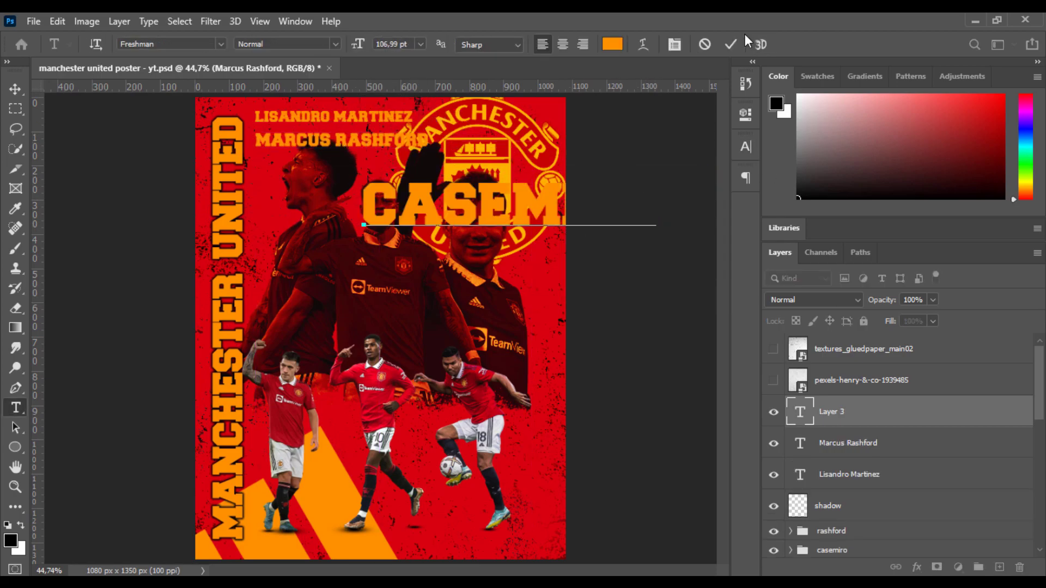
click(730, 44)
key(ctrl+t)
drag(528, 234, 317, 177)
key(Return)
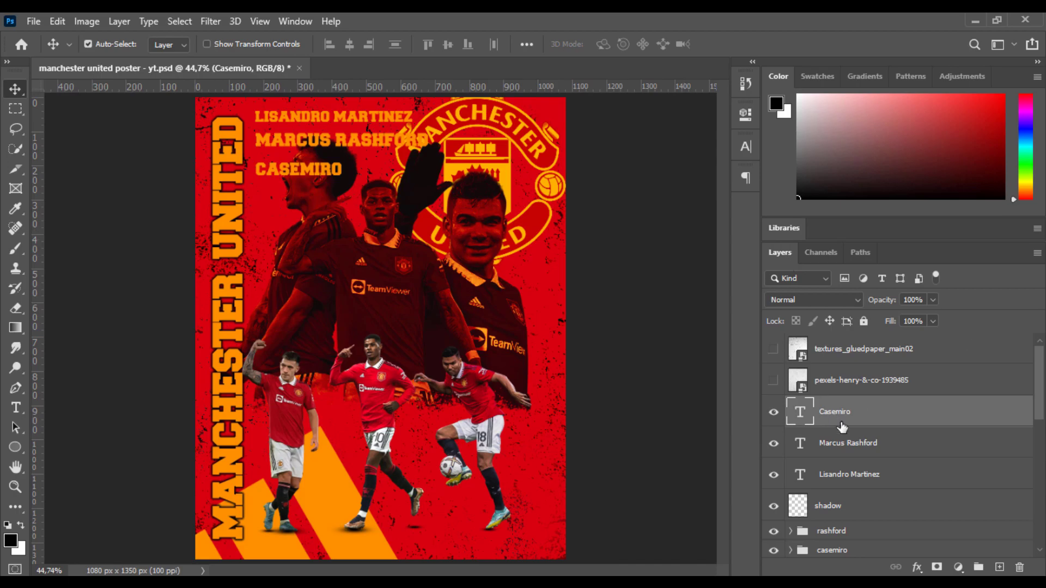
Set the font size of the Lisandro Martinez and Marcus Rashford texts to 25 pt.
double_click(801, 475)
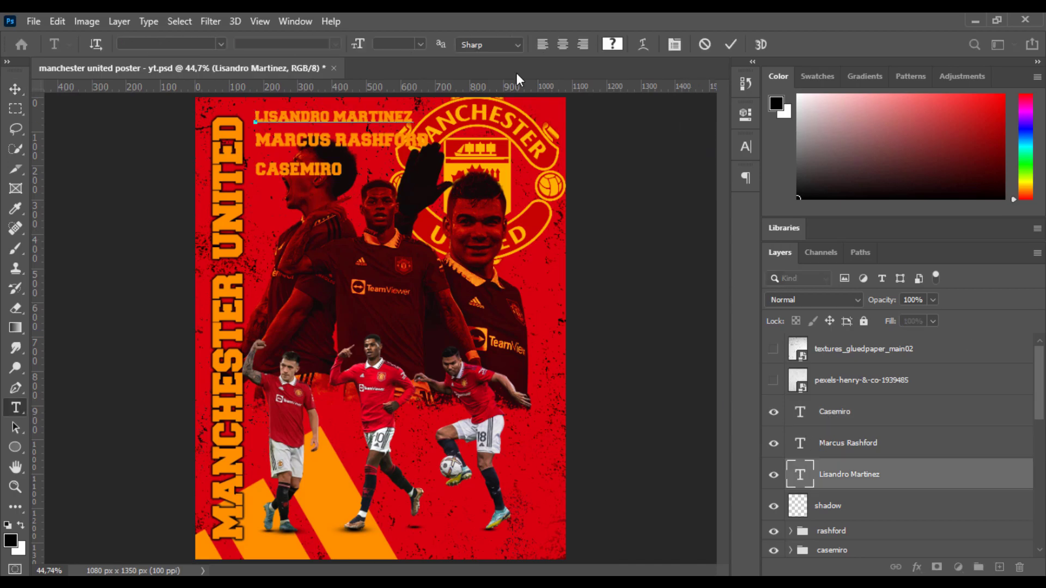
click(745, 146)
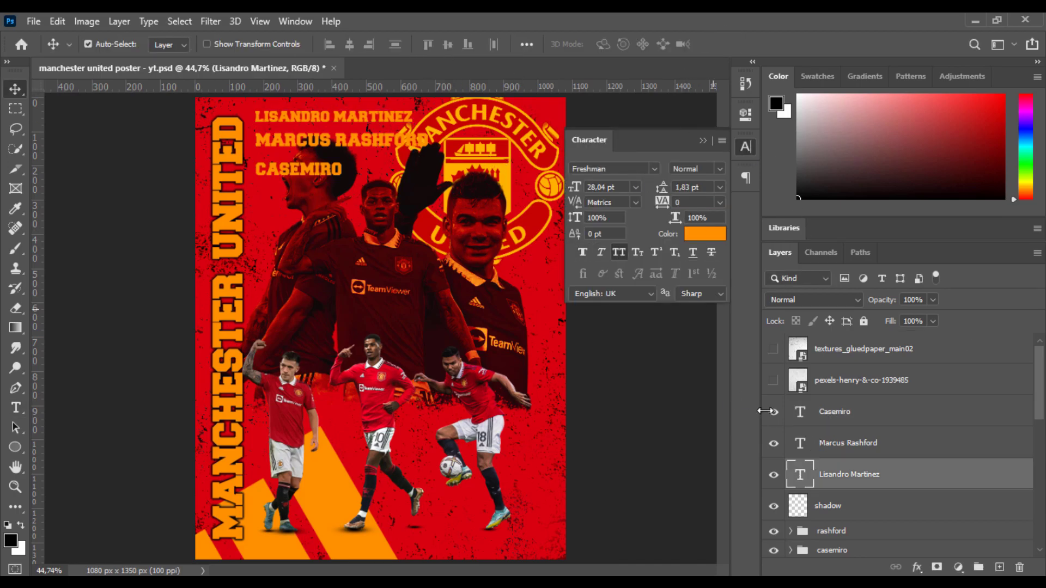
key(ctrl+a)
key(Return)
click(730, 44)
double_click(800, 445)
drag(614, 186, 555, 188)
text(25)
key(Return)
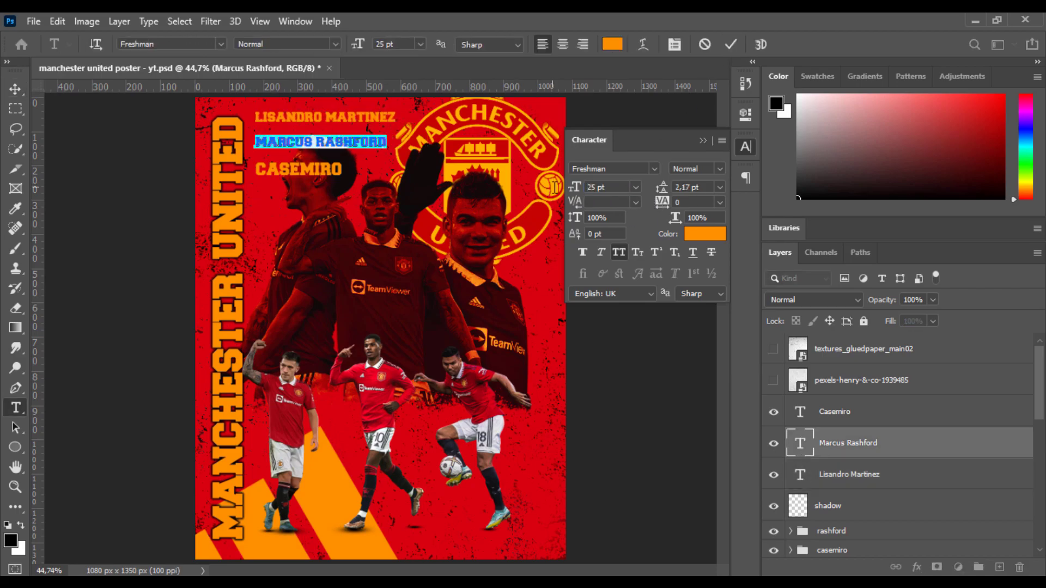
Set the font size of the Casemiro text to 25 pt.
double_click(802, 412)
drag(618, 186, 529, 189)
text(25)
key(Return)
click(730, 46)
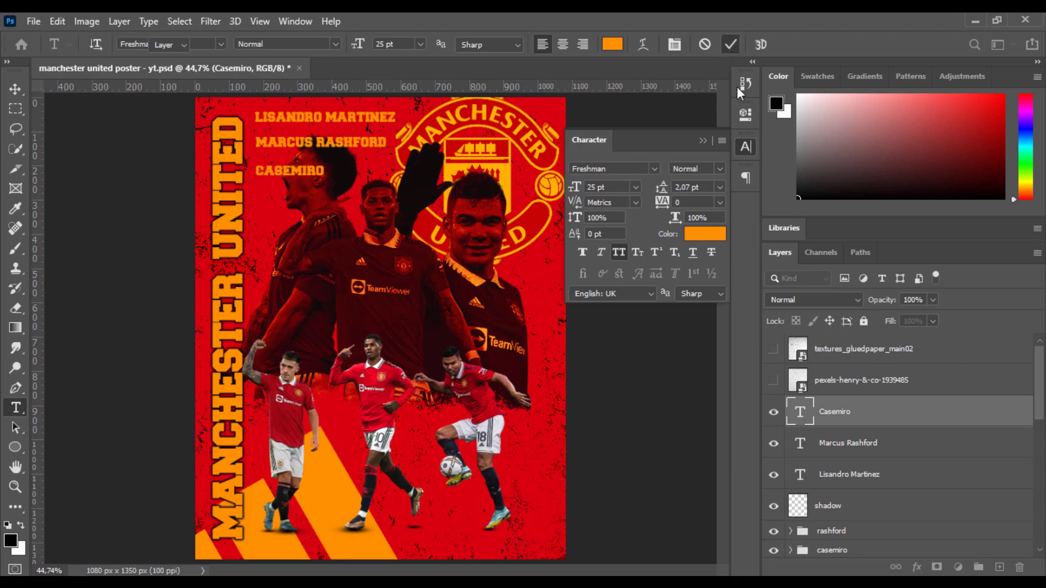
click(743, 147)
Move the Lisandro Martinez text down close to the other names and distribute all three names evenly in height.
key(v)
click(846, 475)
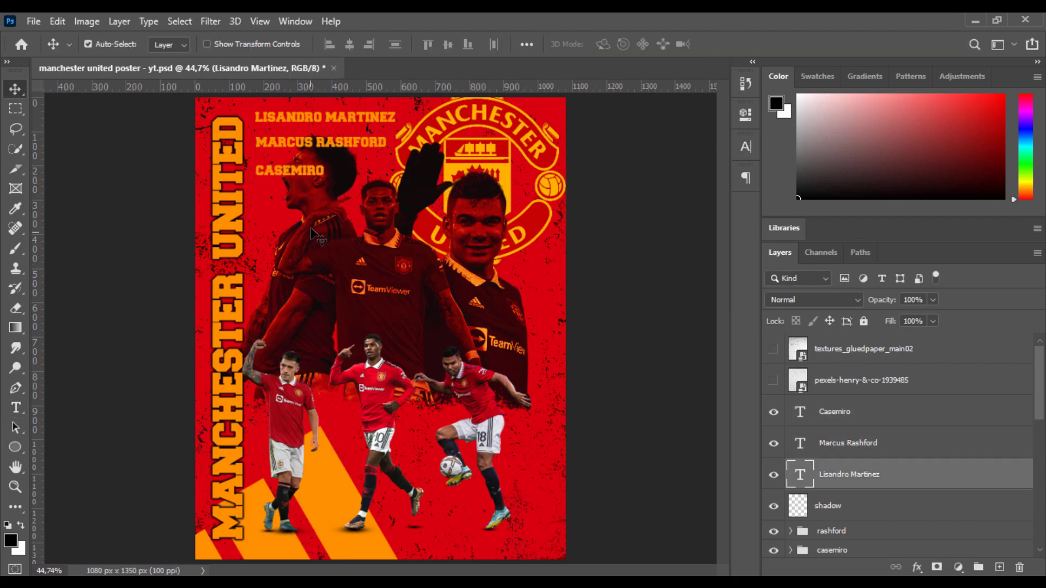
drag(318, 123, 318, 146)
shift+click(858, 418)
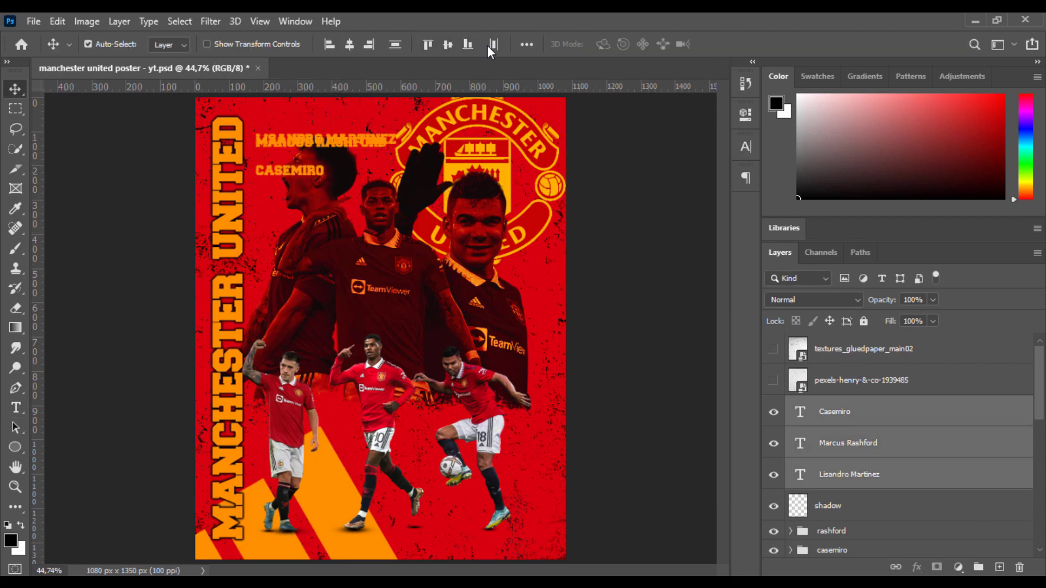
click(395, 45)
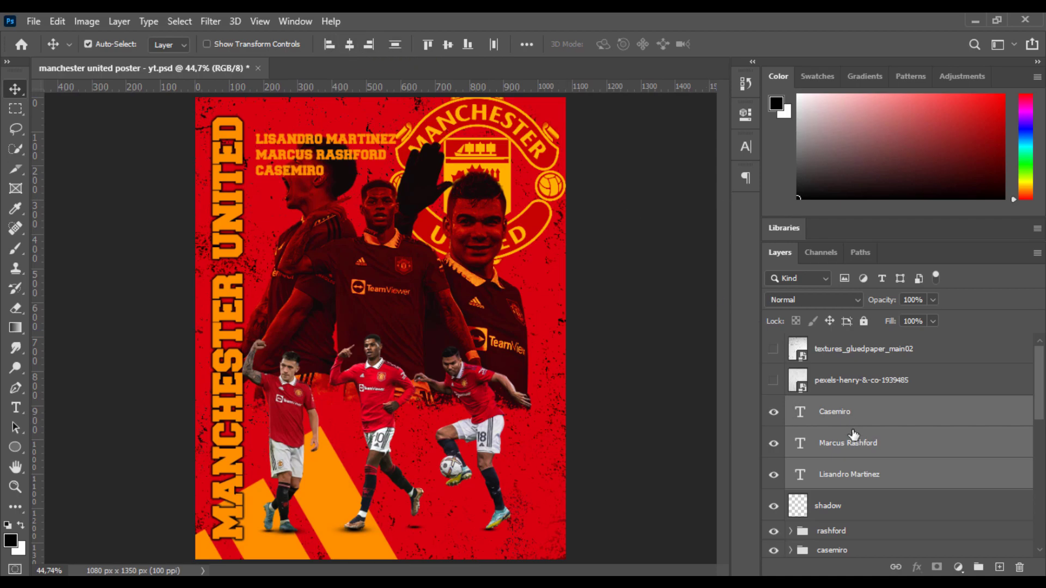
Group the three name text layers and name the group player.
key(ctrl+g)
double_click(832, 404)
key(Return)
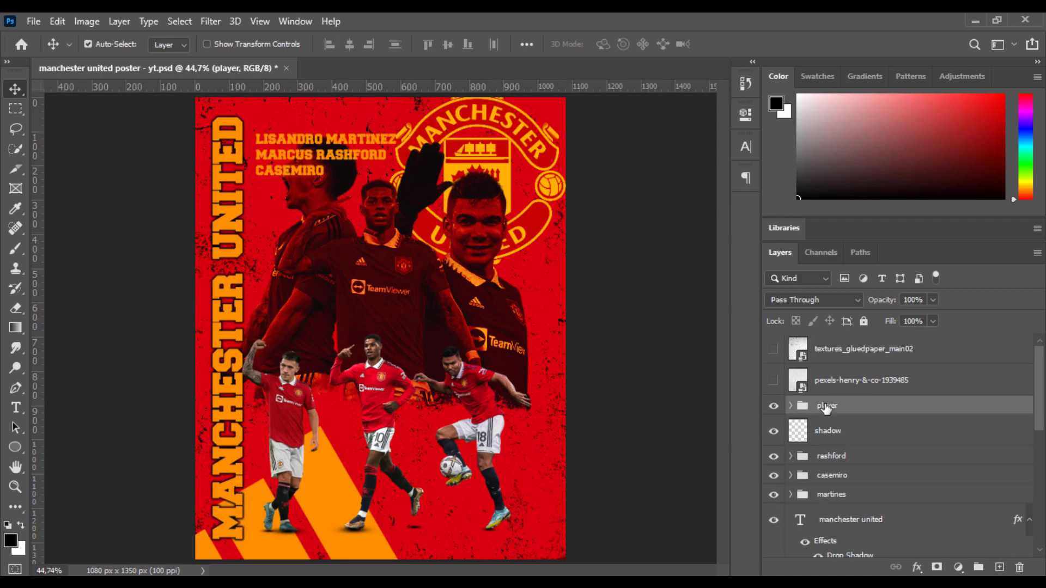
Recolor the Casemiro text in the player group to white ffffff.
click(790, 405)
click(910, 430)
double_click(812, 431)
click(612, 44)
text(ffffff)
click(915, 183)
Recolor the Marcus Rashford and Lisandro Martinez texts to white ffffff.
double_click(811, 463)
click(612, 44)
text(ffffff)
key(Return)
double_click(811, 493)
click(612, 44)
text(ffffff)
key(Return)
key(ctrl+Return)
key(v)
shift+click(843, 443)
key(ctrl+t)
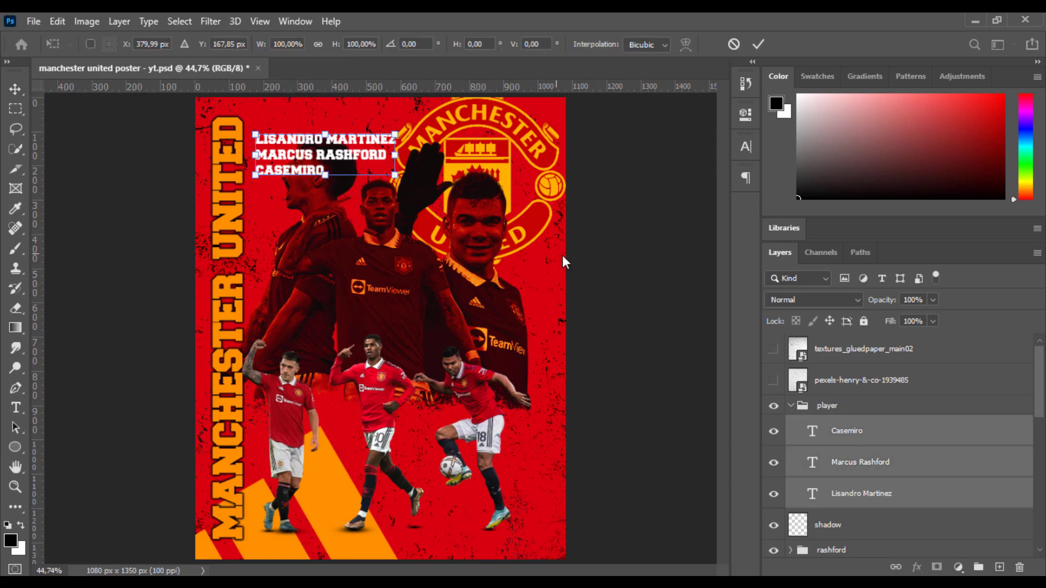
click(761, 45)
click(863, 429)
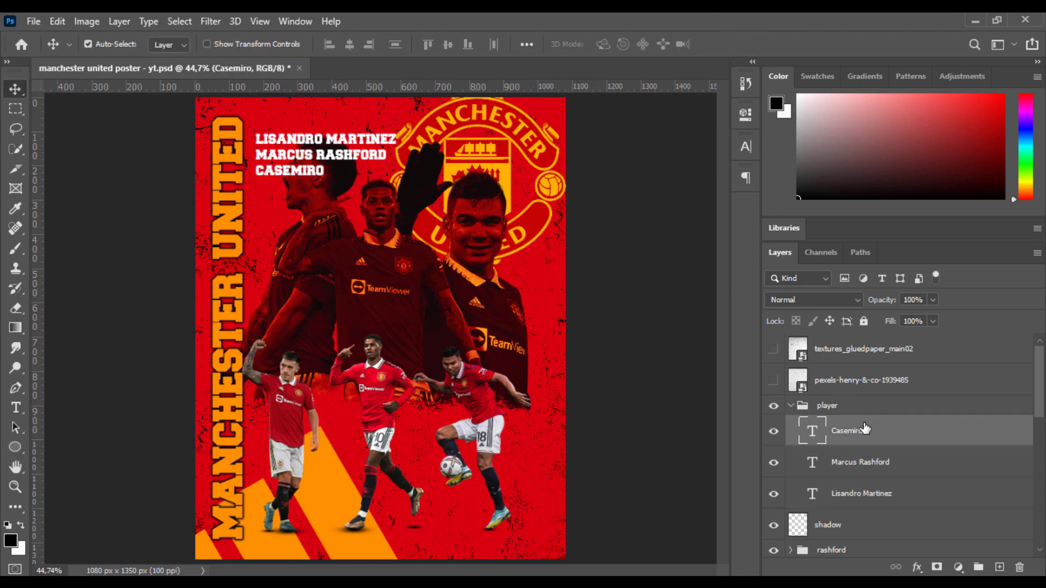
Move the Marcus Rashford text up to the first line of the name list.
click(879, 471)
key(shift+Up)
key(shift+Up)
key(shift+Up)
key(shift+Up)
key(shift+Up)
key(shift+Up)
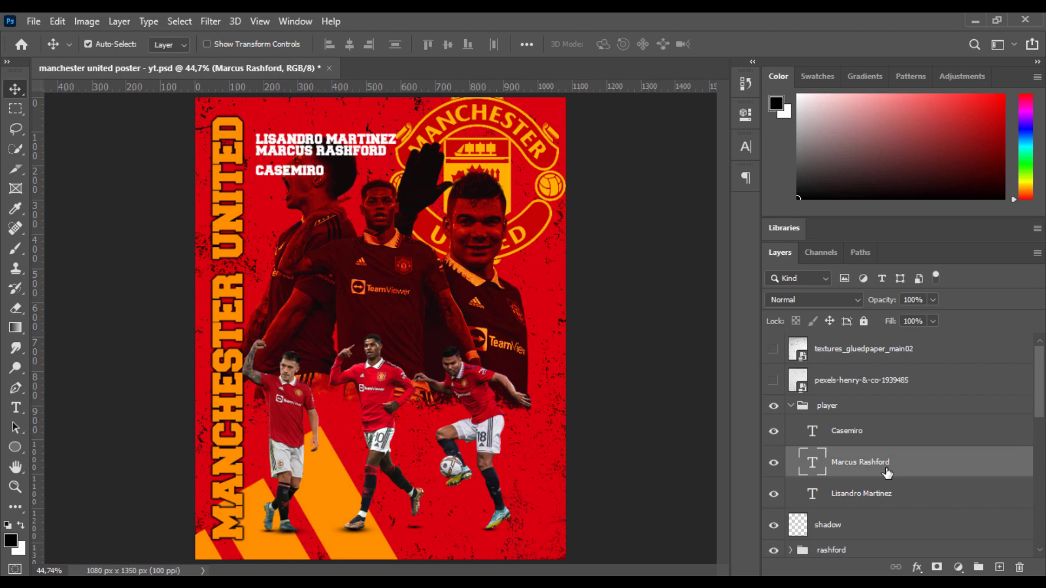
Move the Lisandro Martinez text down to the last line, below Casemiro.
click(886, 494)
key(shift+Down)
key(shift+Down)
key(shift+Down)
key(shift+Down)
key(shift+Down)
key(shift+Down)
key(shift+Down)
key(shift+Down)
key(shift+Down)
key(shift+Down)
key(shift+Down)
key(shift+Down)
key(shift+Down)
Move the Casemiro text up to the middle line, between Marcus Rashford and Lisandro Martinez.
click(861, 430)
key(shift+Up)
key(shift+Up)
key(shift+Up)
key(shift+Up)
key(shift+Up)
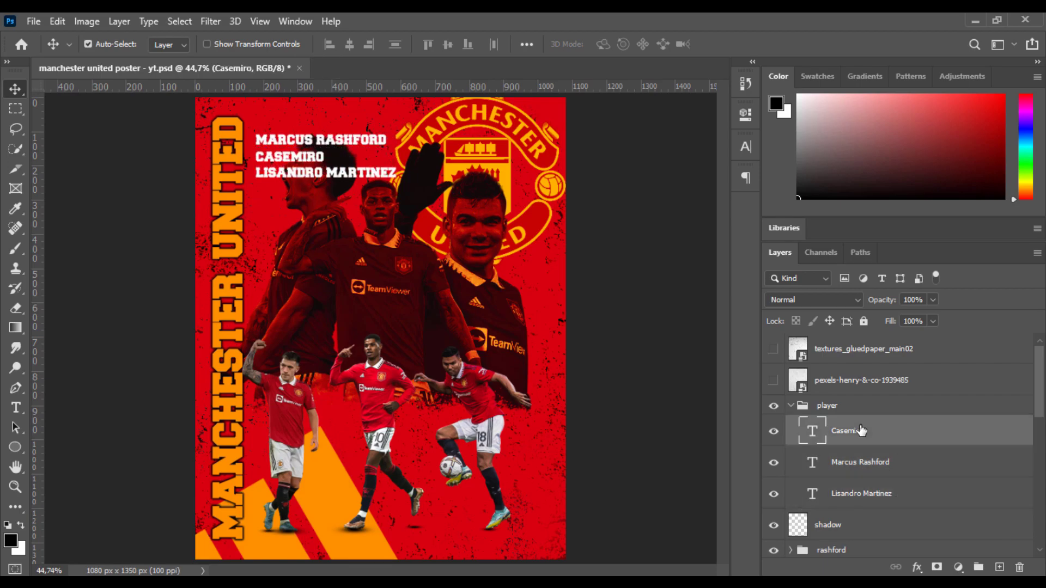
Reorder the player group so the Marcus Rashford layer sits above the Casemiro layer.
drag(874, 478, 883, 424)
mouse_move(885, 491)
mouse_down()
mouse_move(882, 453)
mouse_move(885, 484)
mouse_up()
shift+click(877, 442)
Nudge the Lisandro Martinez text down and distribute the three player names evenly in the vertical direction.
click(889, 498)
key(shift+Down)
key(shift+Down)
shift+click(873, 441)
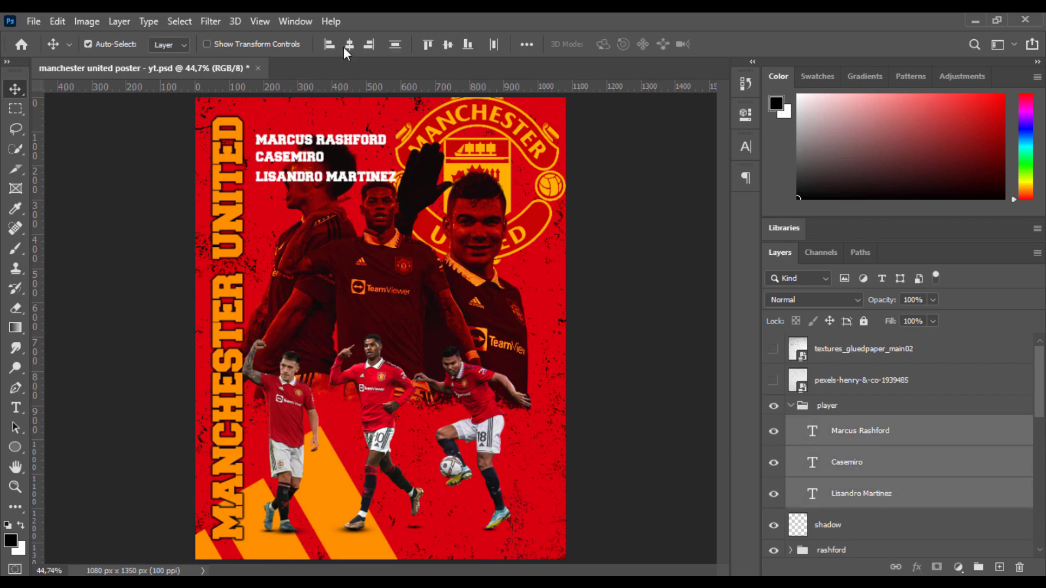
click(395, 45)
Move the player name group down to the poster's lower right, over the full-colour Casemiro cutout's legs.
click(874, 408)
key(ctrl+t)
drag(342, 166, 538, 484)
click(757, 45)
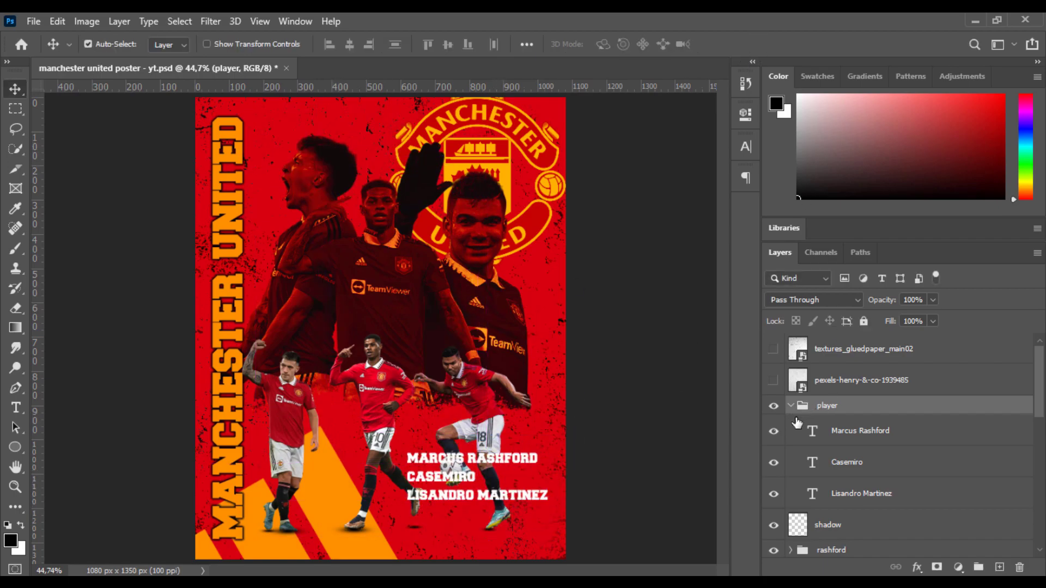
Set the Marcus Rashford text's font size to 20 pt.
key(ctrl+t)
click(745, 146)
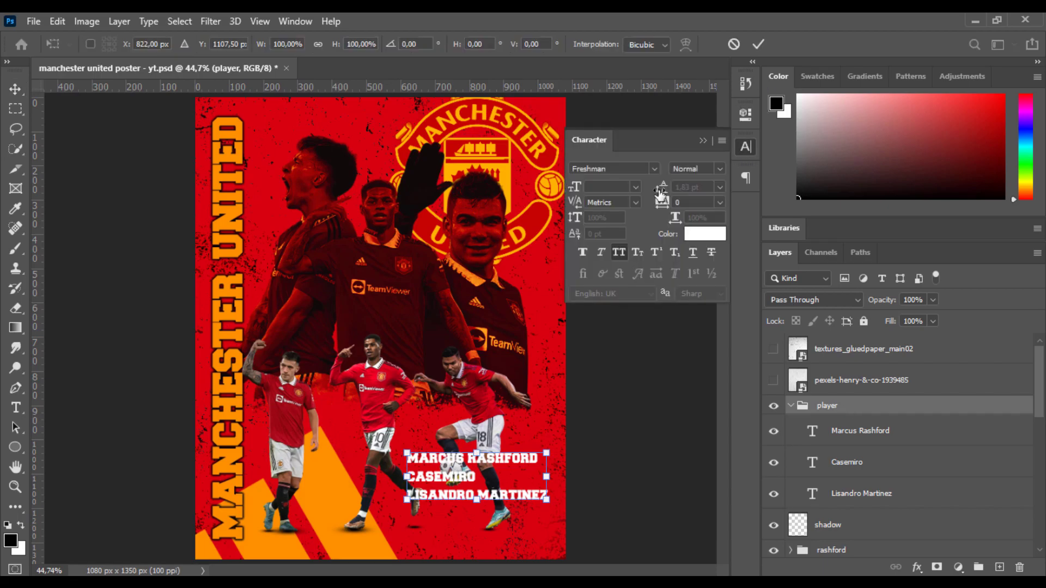
click(757, 45)
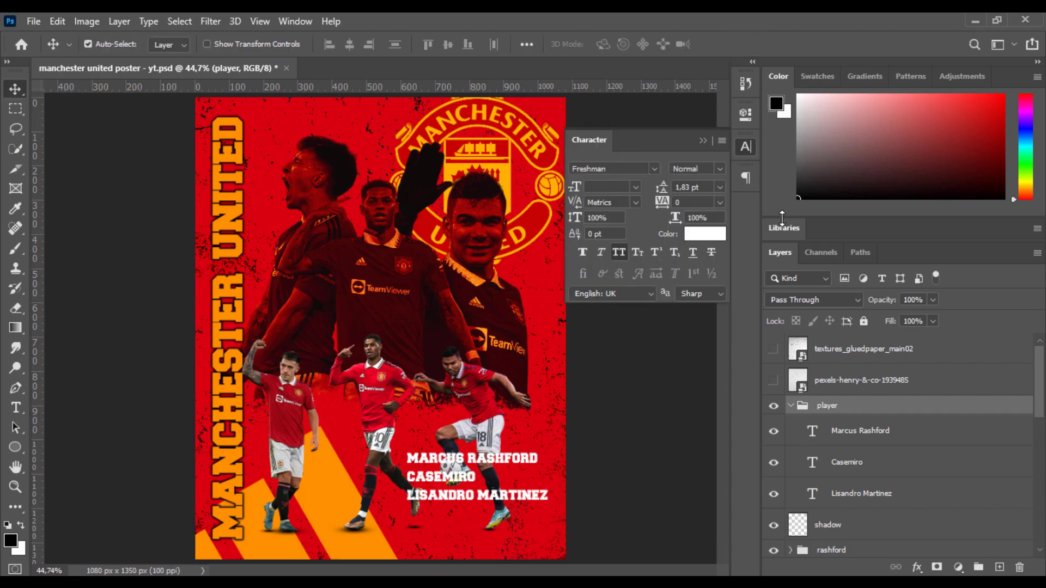
double_click(812, 431)
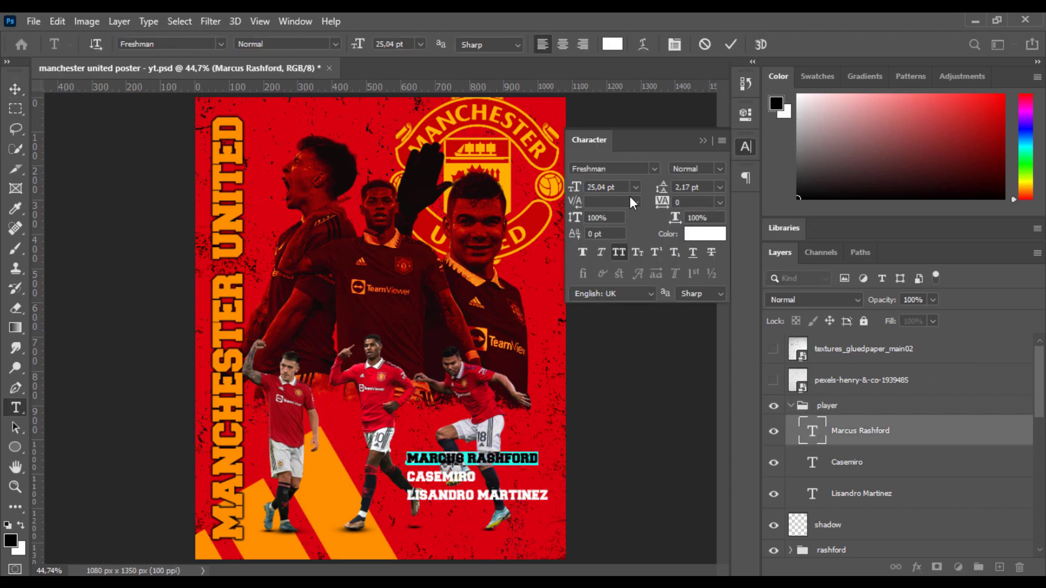
text(20)
key(Return)
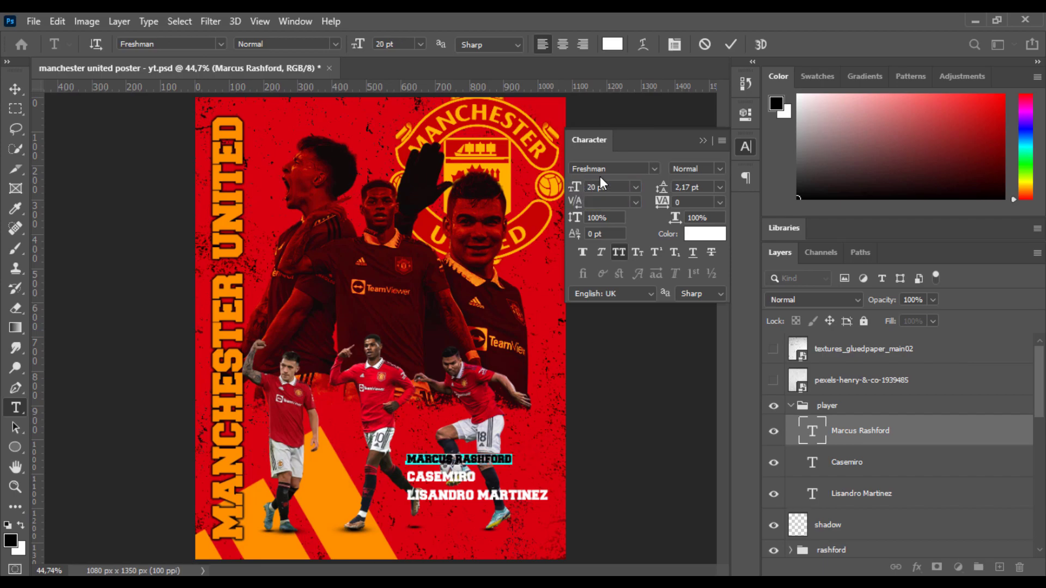
click(731, 45)
Set the font size of the Casemiro and Lisandro Martinez texts to 20 pt.
double_click(812, 461)
click(604, 187)
text(20)
key(Return)
click(731, 45)
double_click(809, 489)
text(20)
key(Return)
click(731, 45)
Move the player name group up and right, near the poster's right edge beside the full-colour Casemiro cutout.
key(v)
shift+click(853, 439)
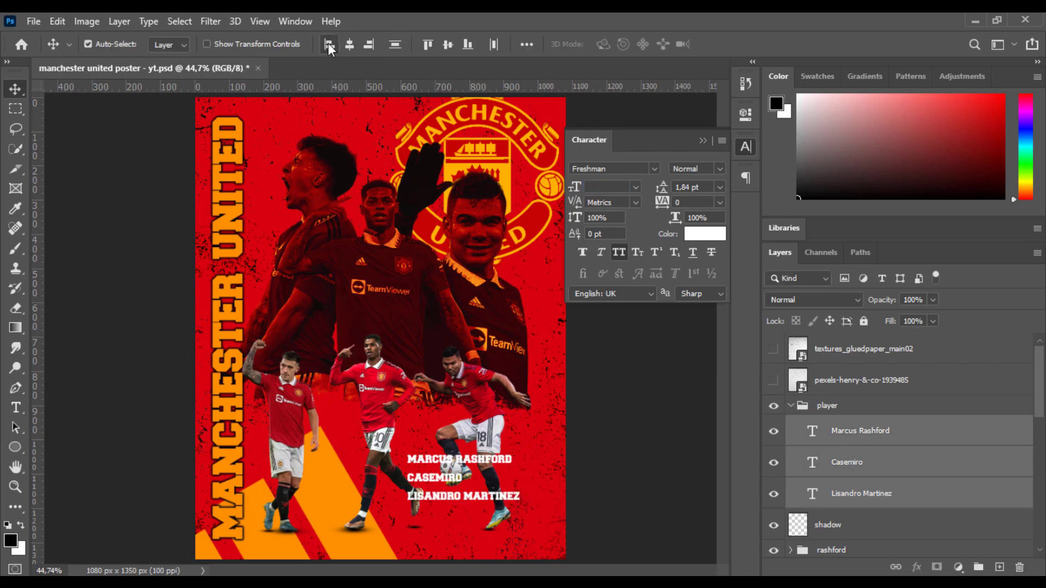
click(746, 146)
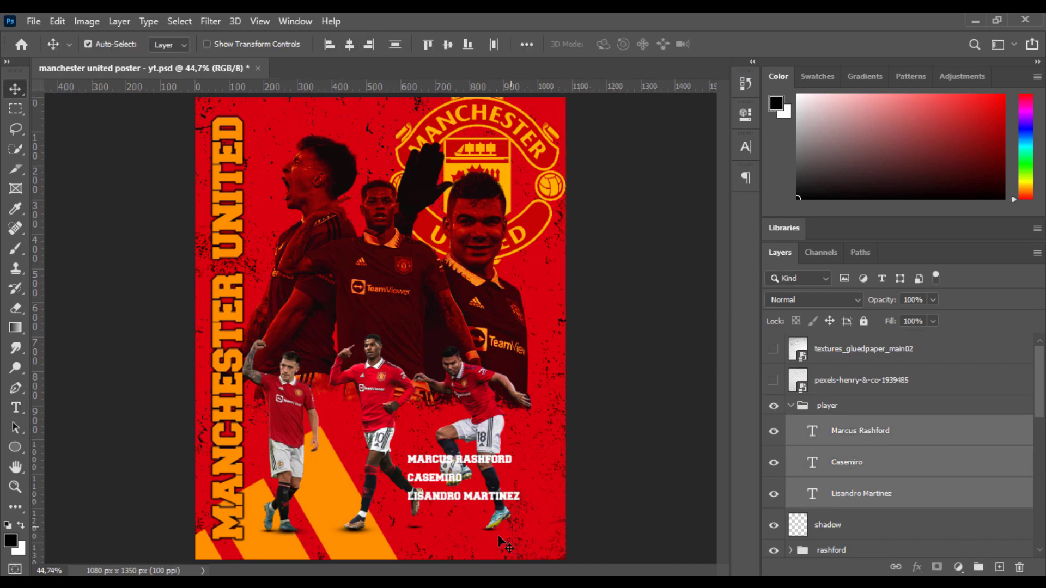
click(817, 409)
key(ctrl+t)
drag(498, 469, 536, 439)
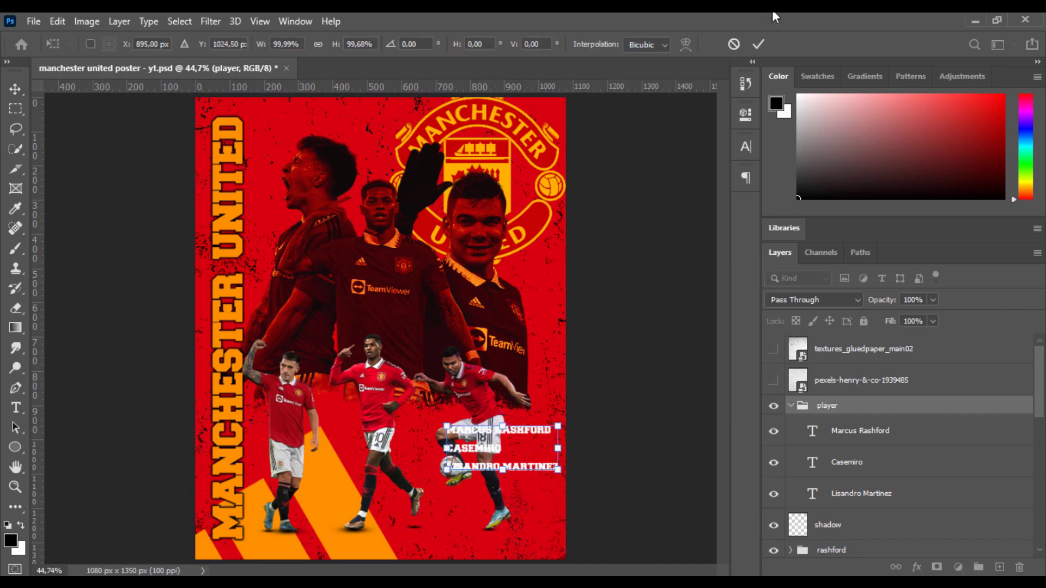
click(759, 44)
Collapse the player name group and reorder it below the player cutout groups, directly above the logo group.
click(791, 406)
scroll(826, 452, down, 5)
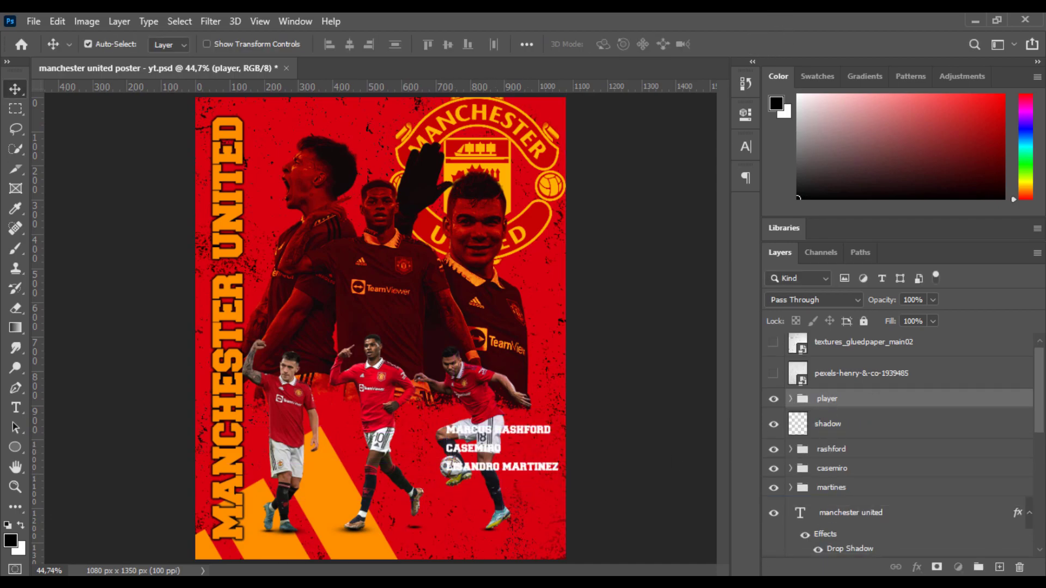
click(790, 516)
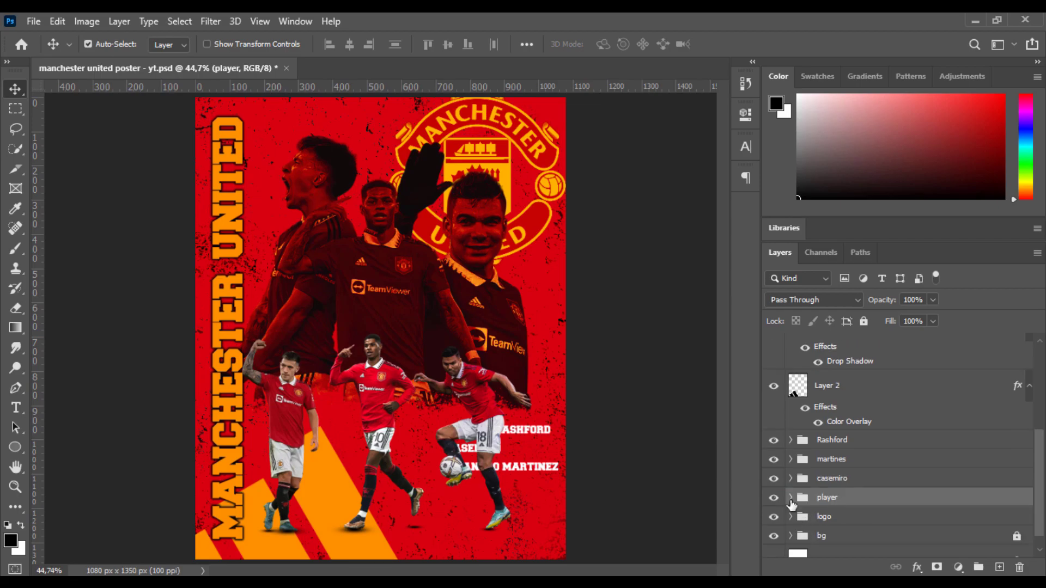
Align the Marcus Rashford, Casemiro and Lisandro Martinez texts along their right edges.
scroll(483, 462, up, 3)
click(790, 497)
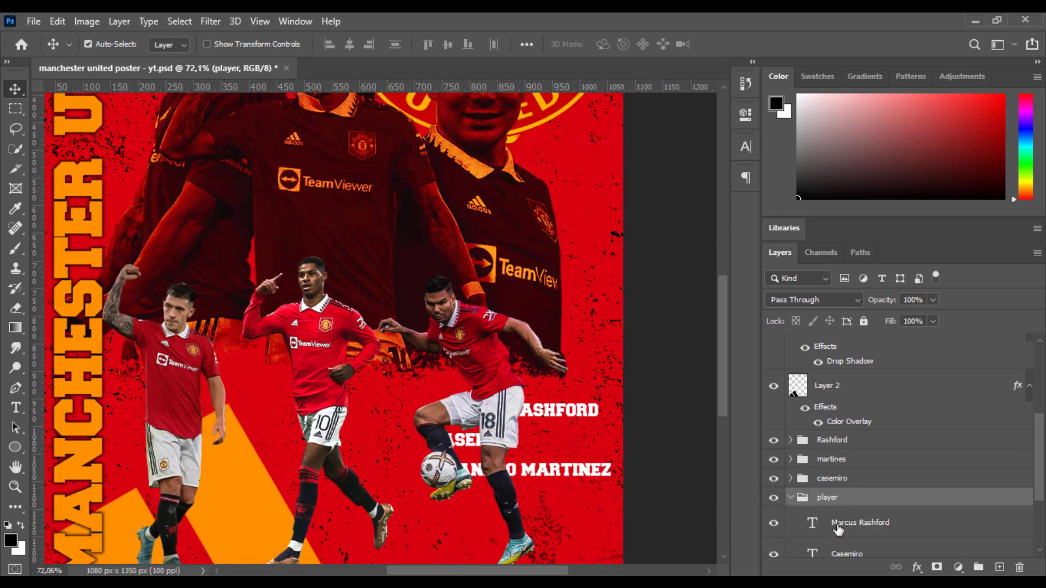
click(835, 522)
scroll(835, 522, down, 2)
shift+click(860, 522)
click(369, 44)
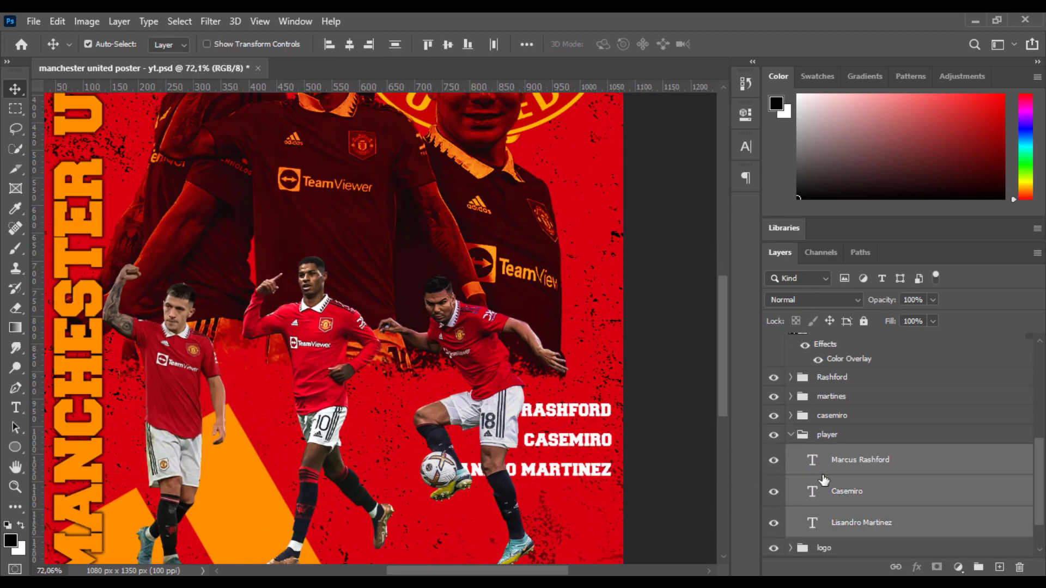
Scale the player name group down to about half its size and place it beside Casemiro's lower leg, near the poster's right edge.
click(846, 435)
key(ctrl+t)
drag(611, 441, 584, 480)
key(Return)
scroll(636, 459, down, 7)
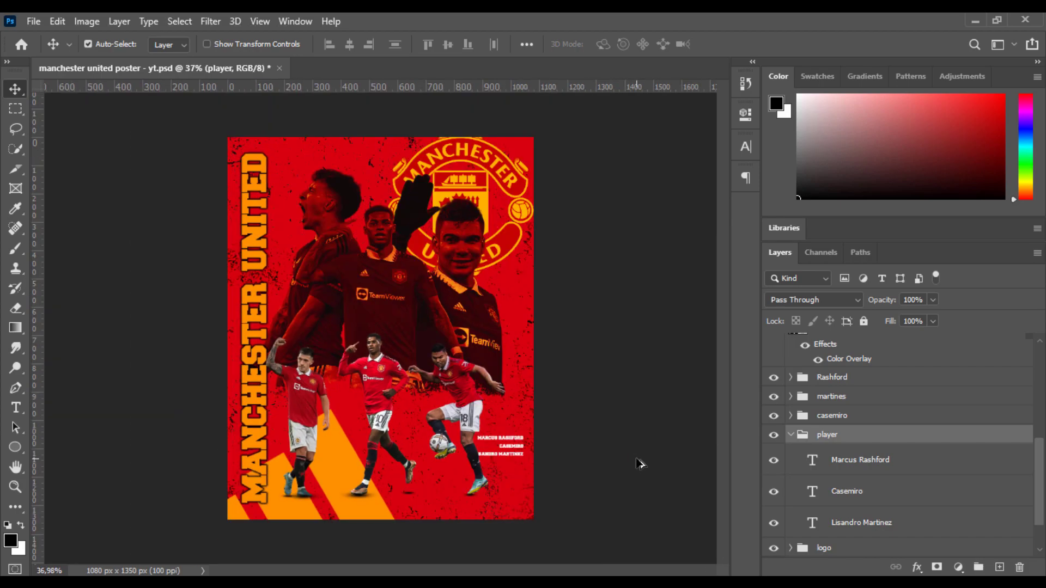
scroll(462, 482, up, 8)
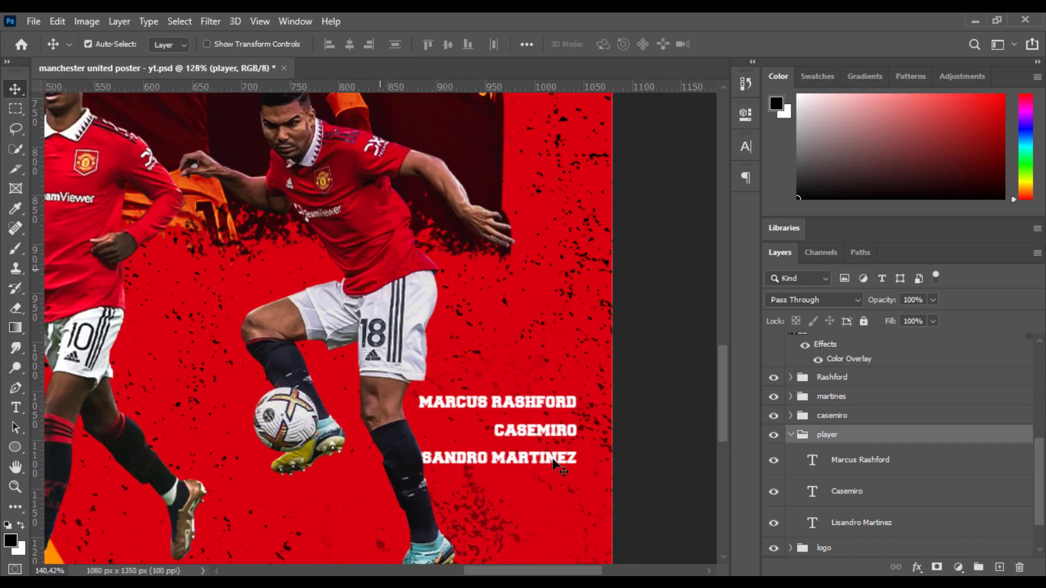
Nudge the Marcus Rashford text down, distribute the three names evenly in the vertical direction and check the spacing.
click(879, 461)
key(shift+Down)
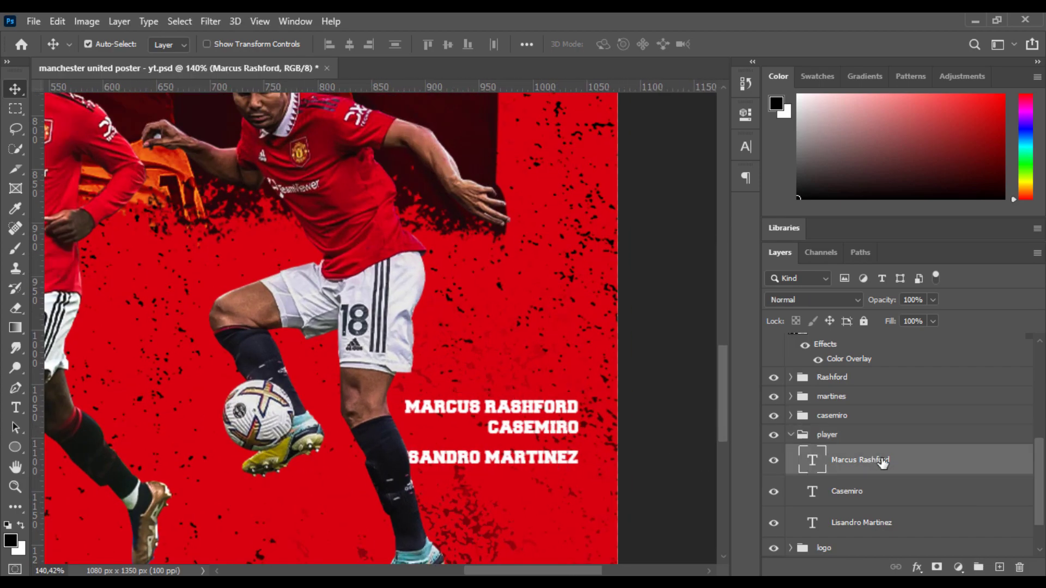
shift+click(871, 526)
click(394, 45)
click(669, 413)
key(ctrl+0)
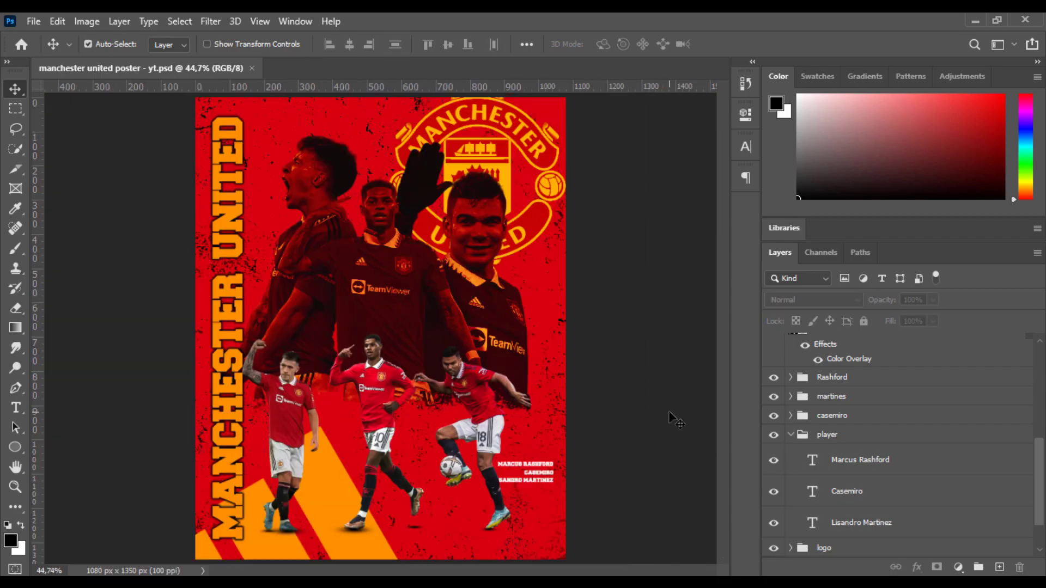
scroll(537, 487, up, 4)
scroll(536, 486, up, 3)
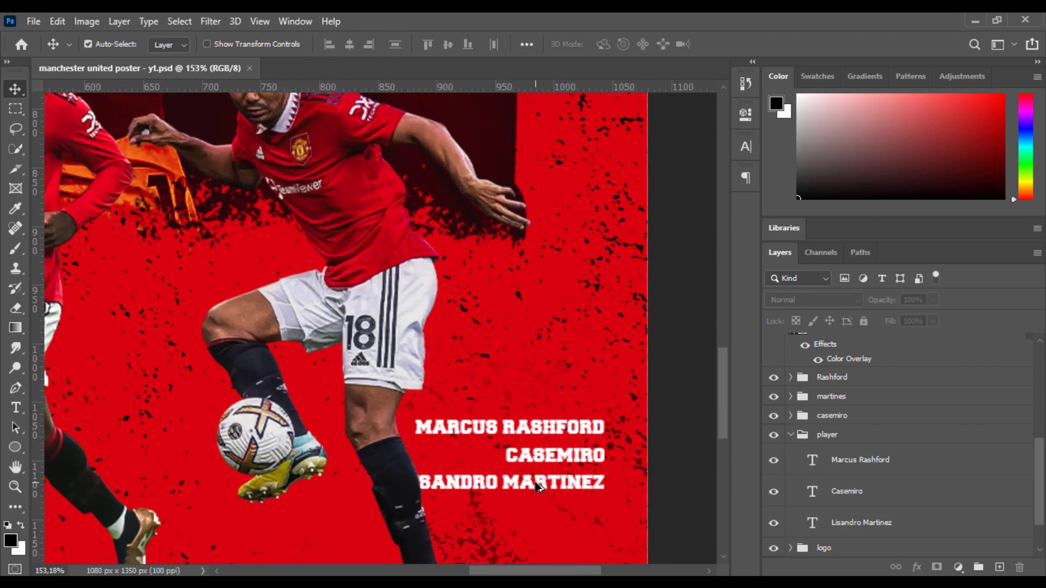
key(ctrl+0)
Add a white text reading 6 and place it above the player name list.
click(531, 464)
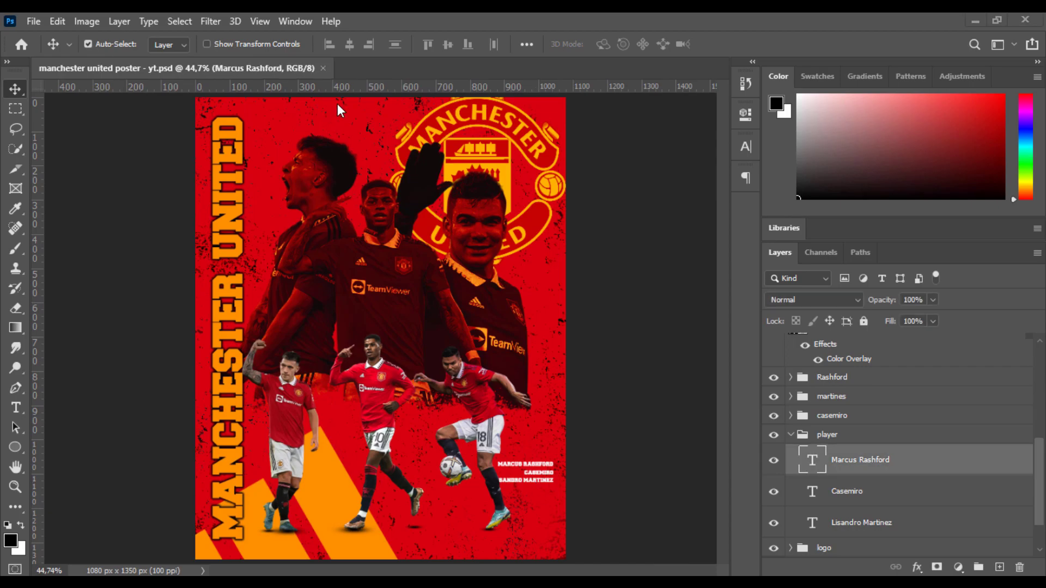
key(t)
click(399, 260)
text(6)
key(ctrl+Return)
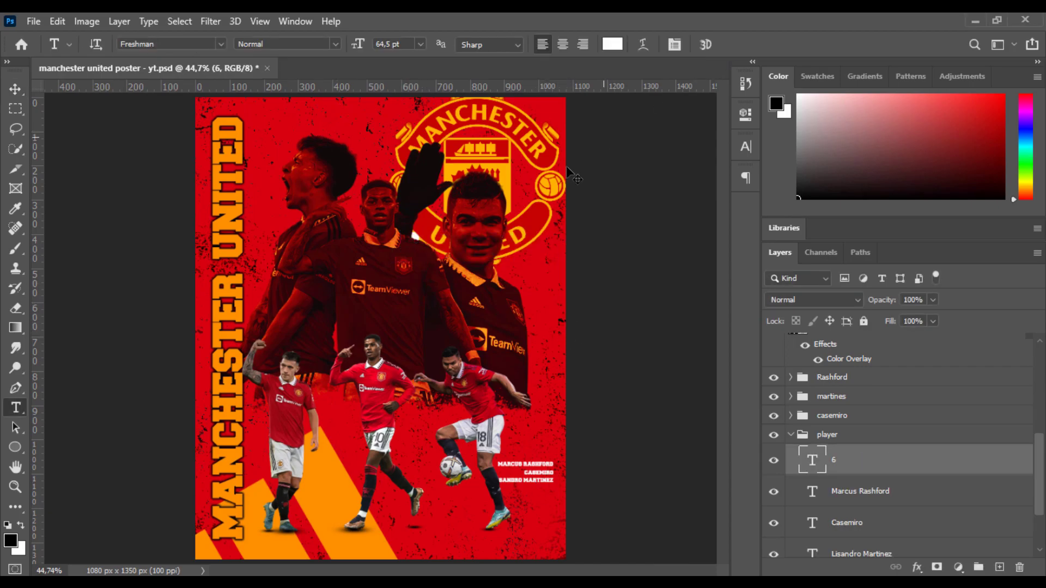
key(ctrl+t)
drag(411, 250, 522, 435)
key(Return)
Add a text reading 18 and place it just above the player names, next to the 6.
click(346, 316)
text(18)
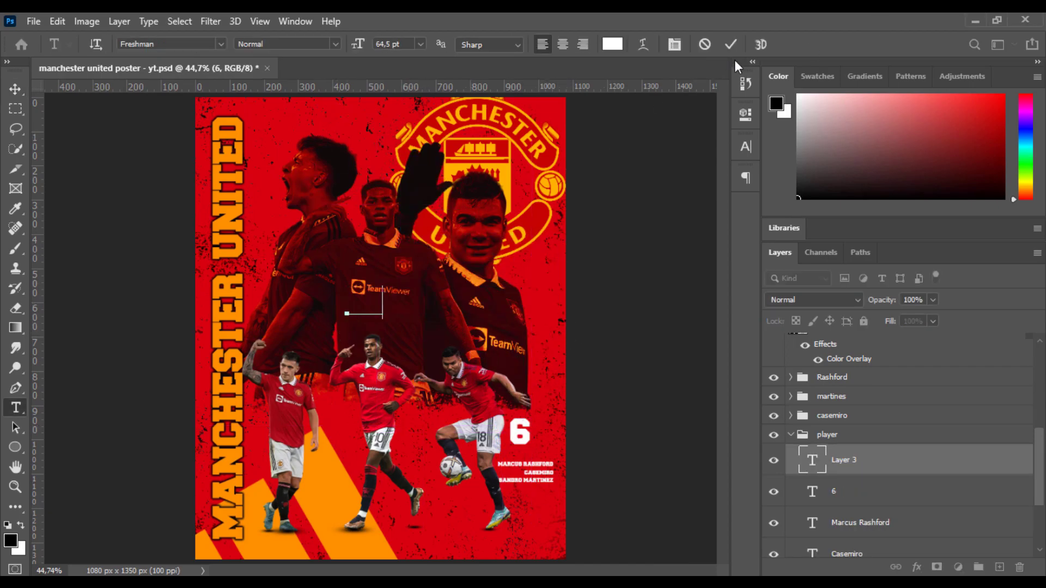
click(729, 44)
key(ctrl+t)
drag(369, 303, 543, 445)
key(Return)
Add a text reading 10 and place it above the player names with the other shirt numbers.
click(421, 335)
text(10)
key(ctrl+Return)
key(ctrl+t)
drag(441, 321, 548, 428)
scroll(550, 425, up, 5)
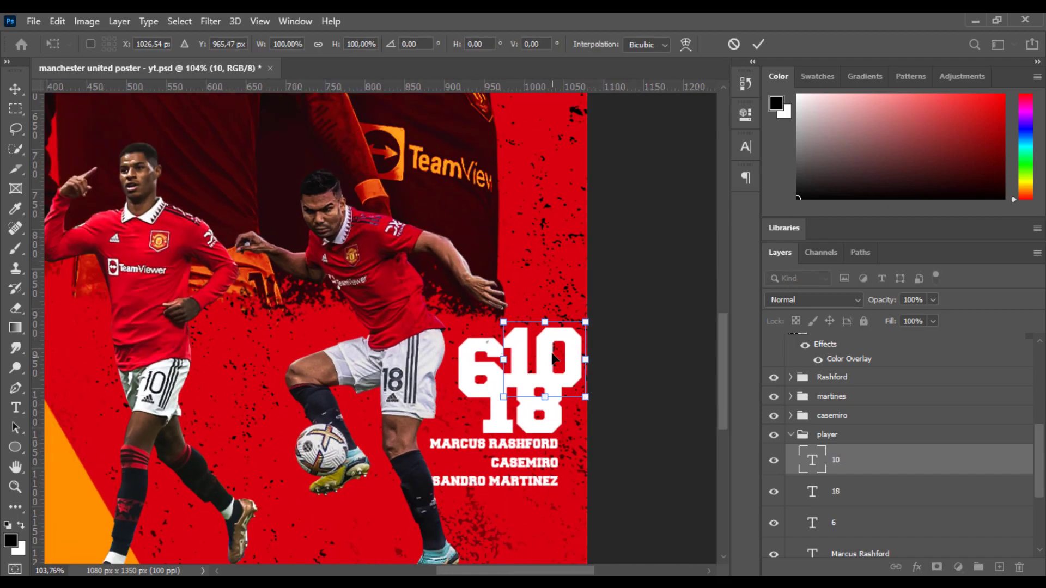
click(757, 44)
Arrange the numbers in a row as 10, 18, 6, align their vertical centres and distribute them horizontally.
key(v)
drag(576, 362, 456, 402)
drag(544, 411, 525, 410)
drag(492, 355, 571, 396)
shift+click(849, 471)
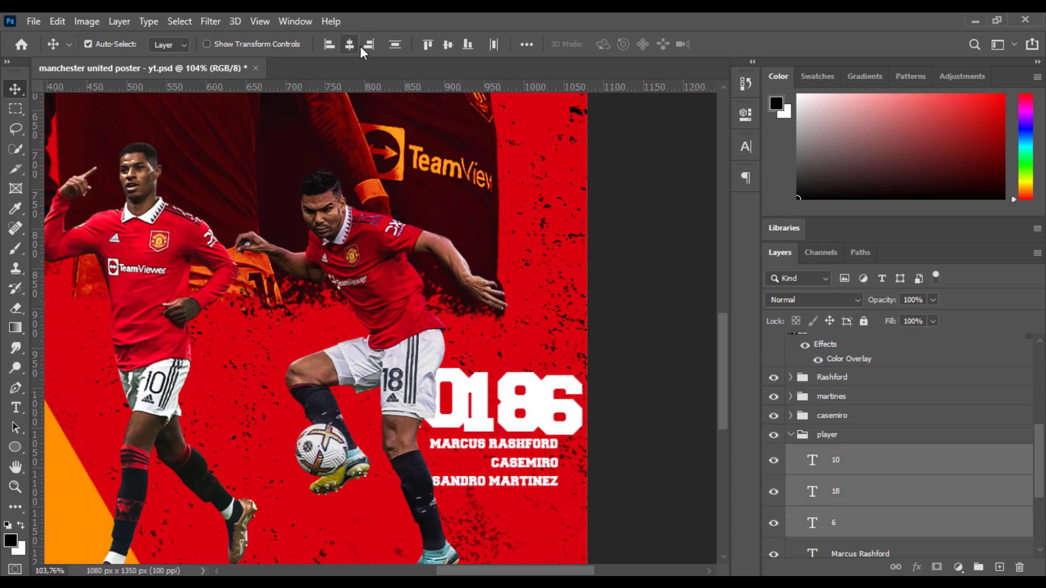
click(448, 43)
click(494, 44)
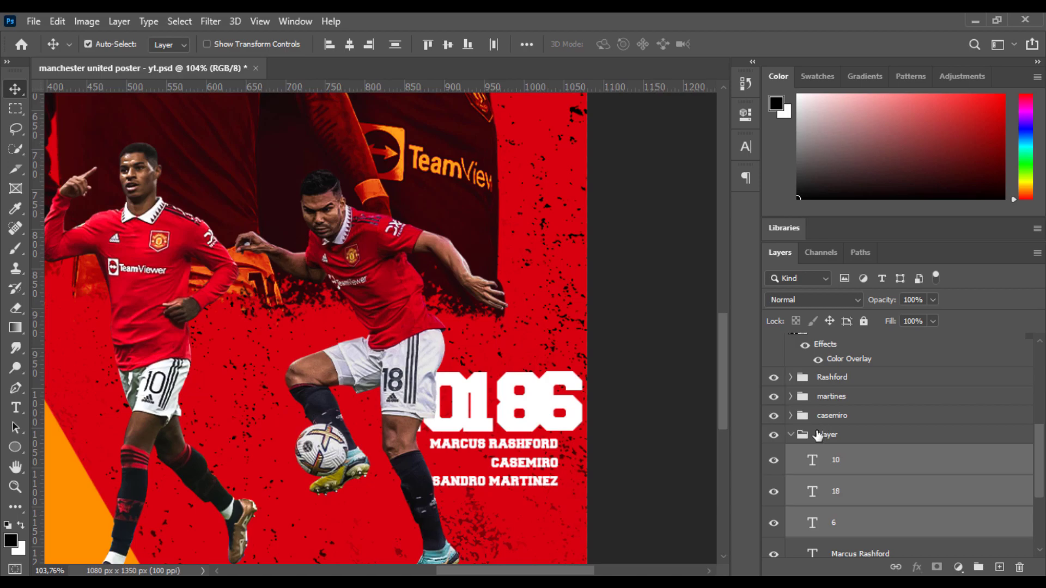
click(850, 438)
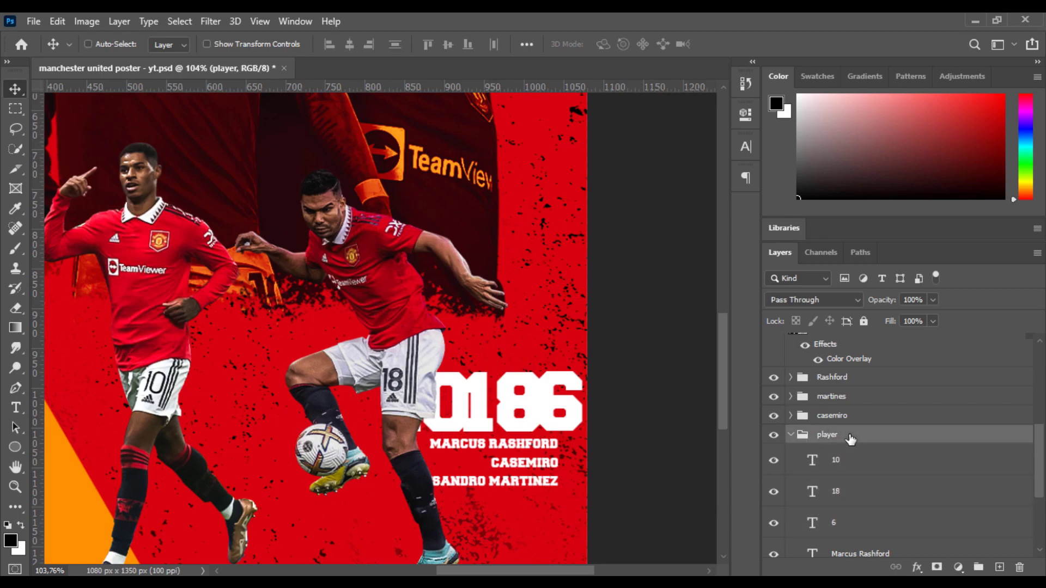
key(ctrl+t)
click(755, 43)
Scale the 10, 18 and 6 texts down together so the row sits just above the names.
click(855, 470)
shift+click(858, 525)
key(ctrl+t)
drag(580, 402, 543, 420)
key(Return)
Nudge the 10 text to the left and distribute the three numbers evenly in the horizontal direction.
click(837, 466)
key(shift+Left)
key(shift+Left)
shift+click(848, 524)
click(494, 44)
Scale the 10, 18 and 6 texts together to 85.42% above the name list.
click(878, 466)
shift+click(877, 520)
key(ctrl+t)
drag(557, 416, 539, 414)
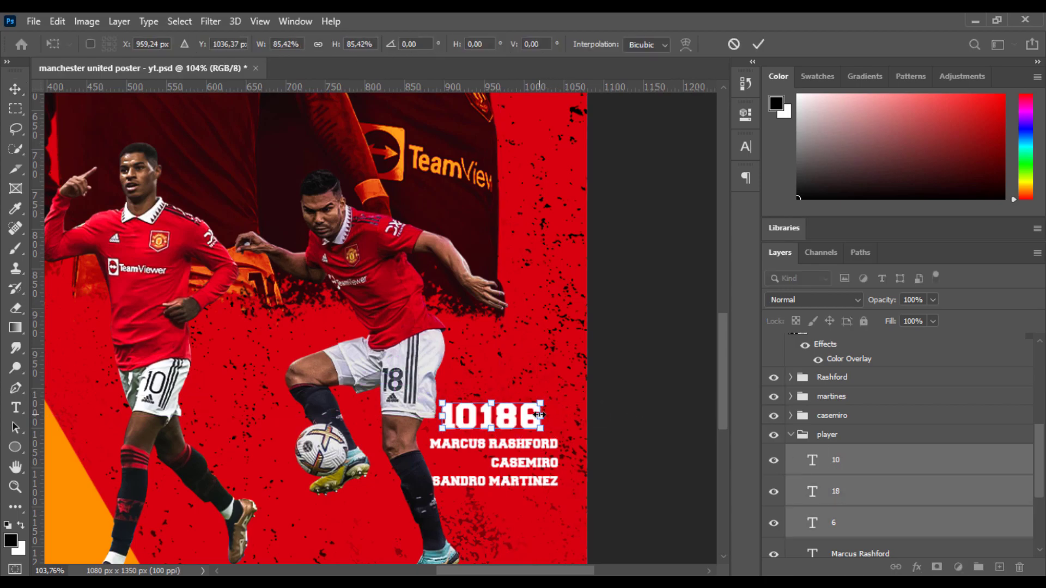
key(Return)
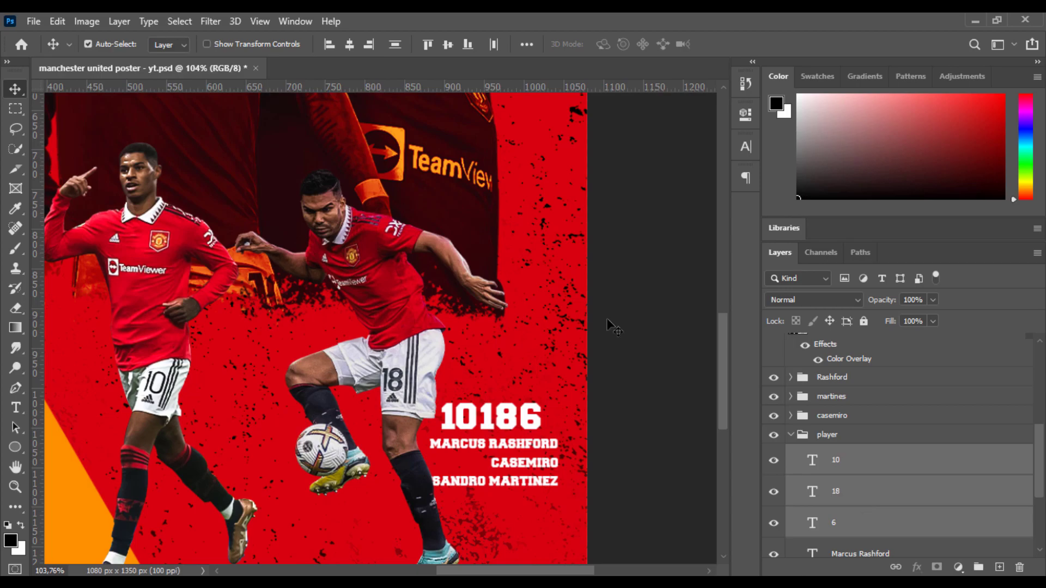
Align the three number texts and the three player names along their right edges.
scroll(862, 467, down, 1)
click(858, 430)
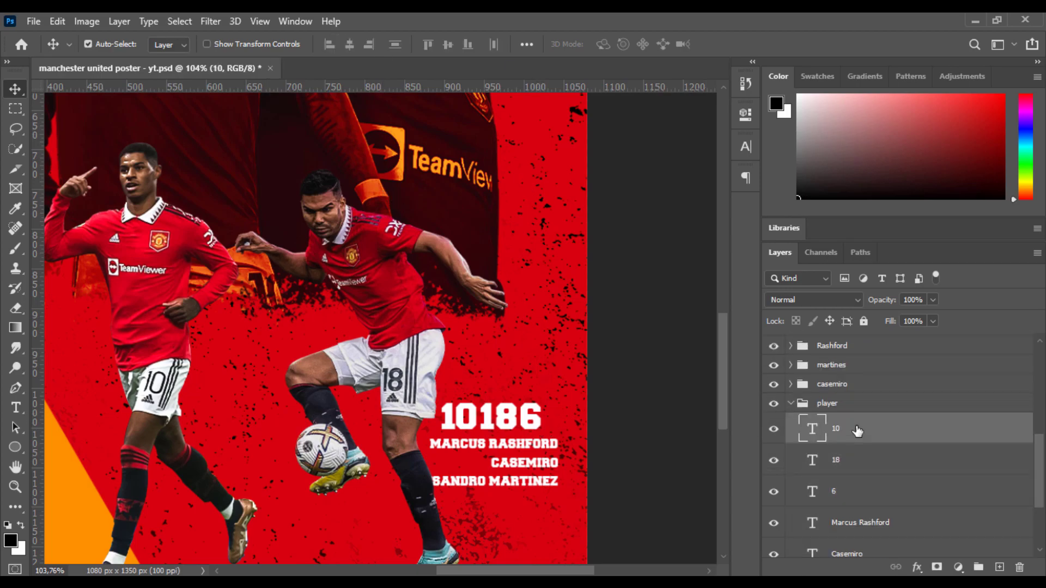
scroll(916, 495, down, 3)
shift+click(882, 472)
click(369, 44)
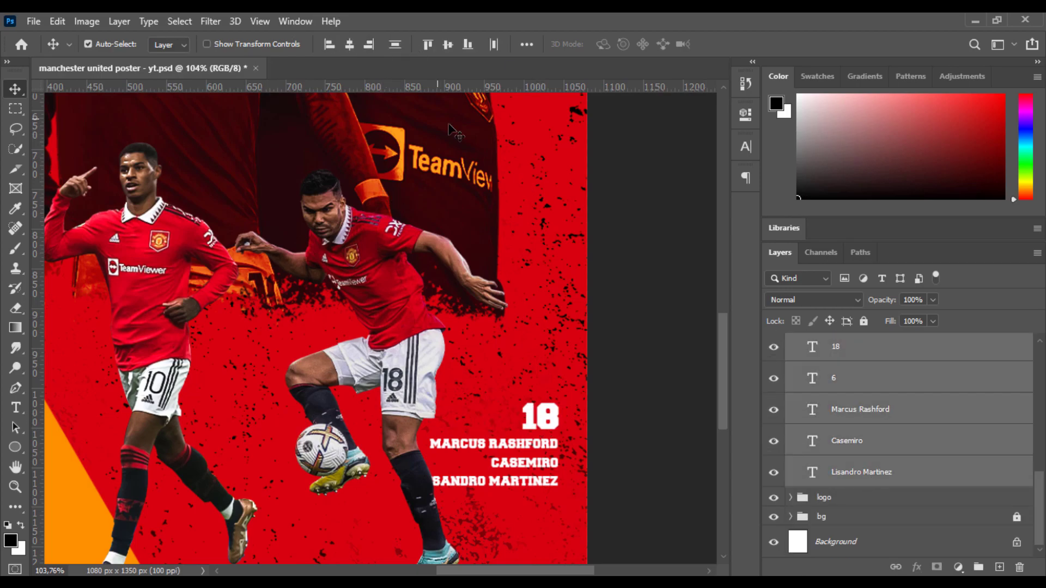
Move the 10 text left to the start of the name list and distribute the three numbers horizontally.
scroll(864, 422, up, 3)
click(865, 416)
key(shift+Left)
key(shift+Left)
key(shift+Left)
key(shift+Left)
key(shift+Left)
key(shift+Left)
key(shift+Left)
key(shift+Left)
key(shift+Left)
key(shift+Left)
key(shift+Left)
key(shift+Left)
key(shift+Left)
shift+click(833, 472)
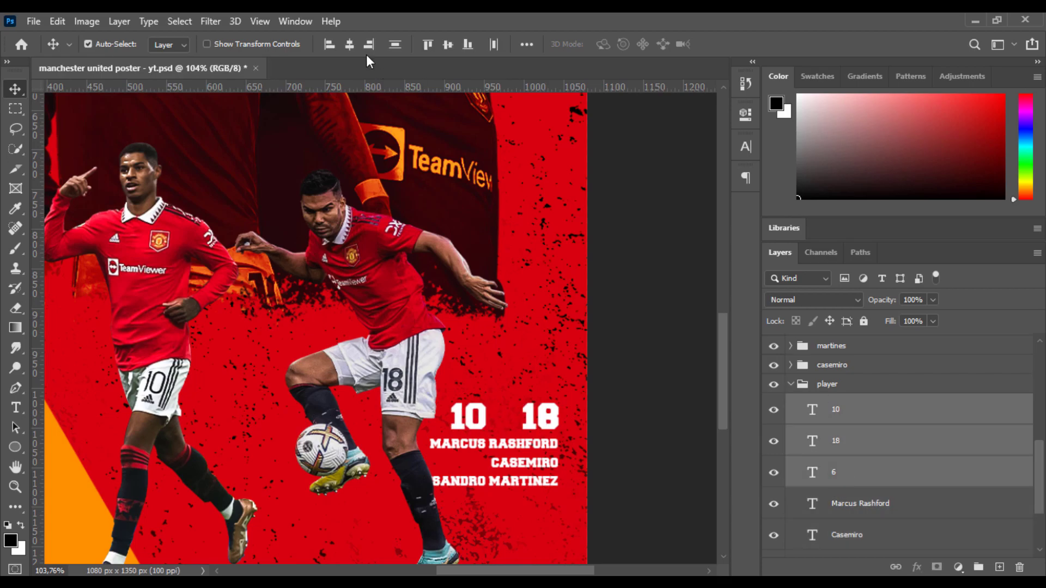
click(489, 45)
Nudge the 10 text slightly farther left, redistribute the three numbers horizontally and review the whole poster.
click(880, 409)
key(shift+Left)
shift+click(875, 467)
click(492, 44)
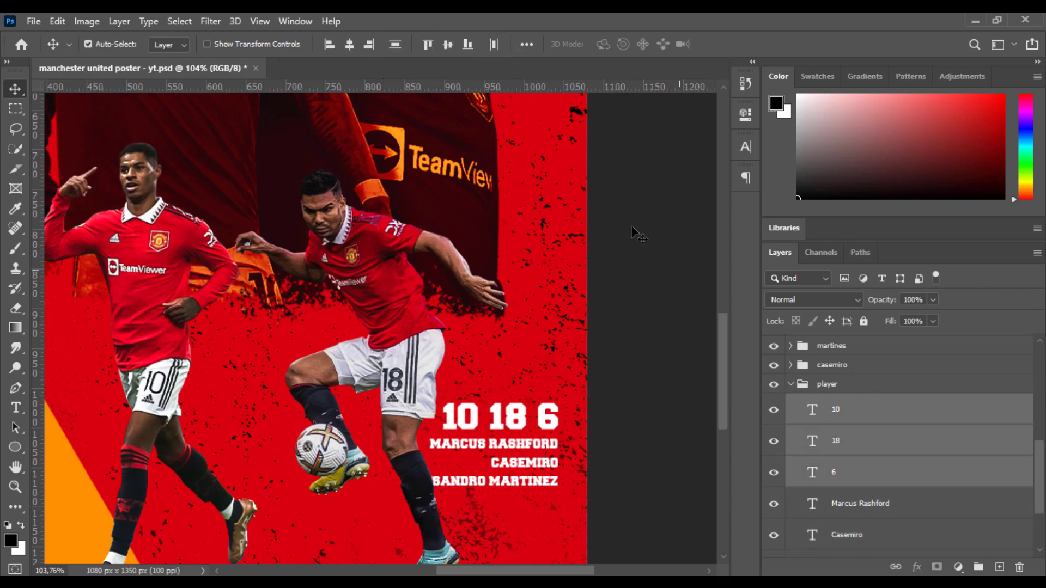
click(651, 391)
alt+scroll(653, 393, down, 4)
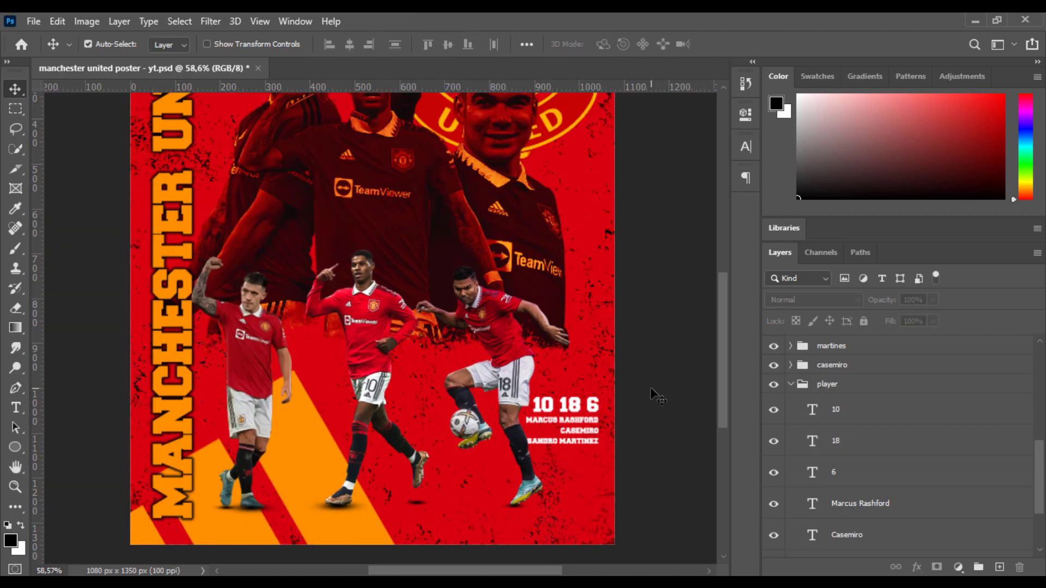
alt+scroll(648, 386, down, 2)
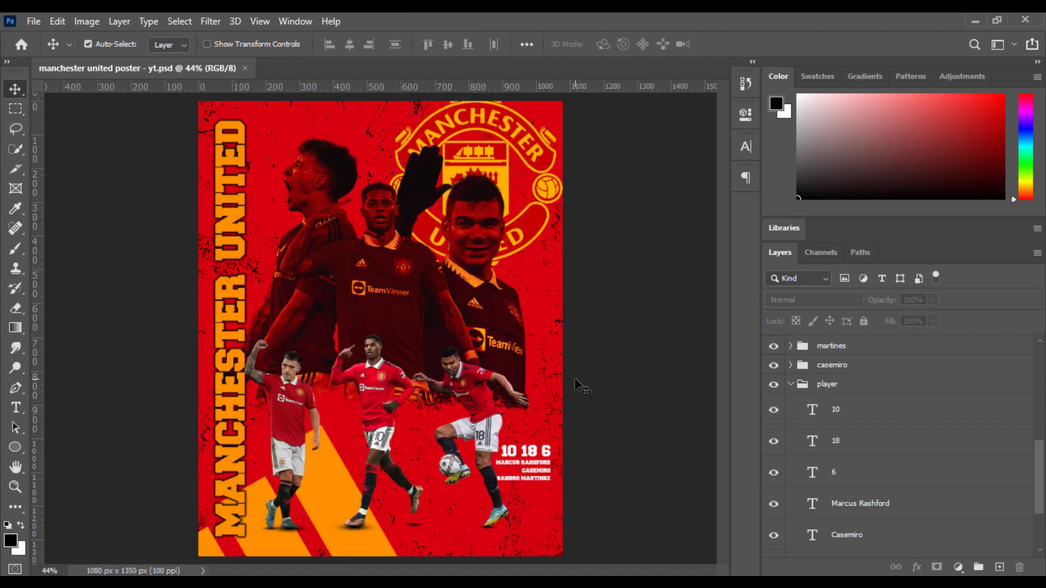
Add a Gradient Map adjustment above the martinez copy layer in the martines group and open its gradient for editing.
alt+scroll(369, 418, up, 4)
click(275, 420)
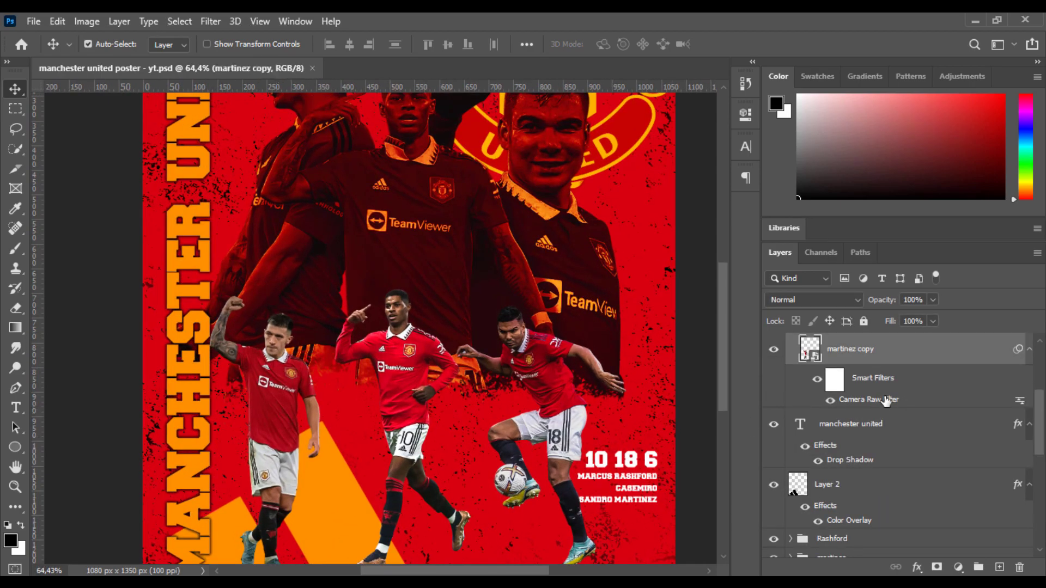
scroll(907, 402, up, 1)
click(957, 566)
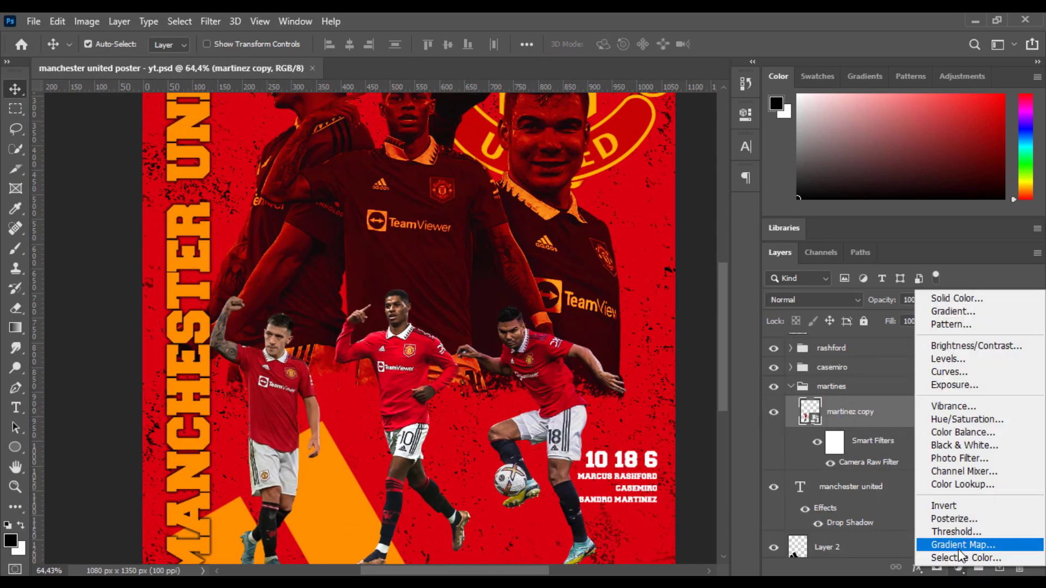
click(959, 542)
click(613, 369)
click(617, 169)
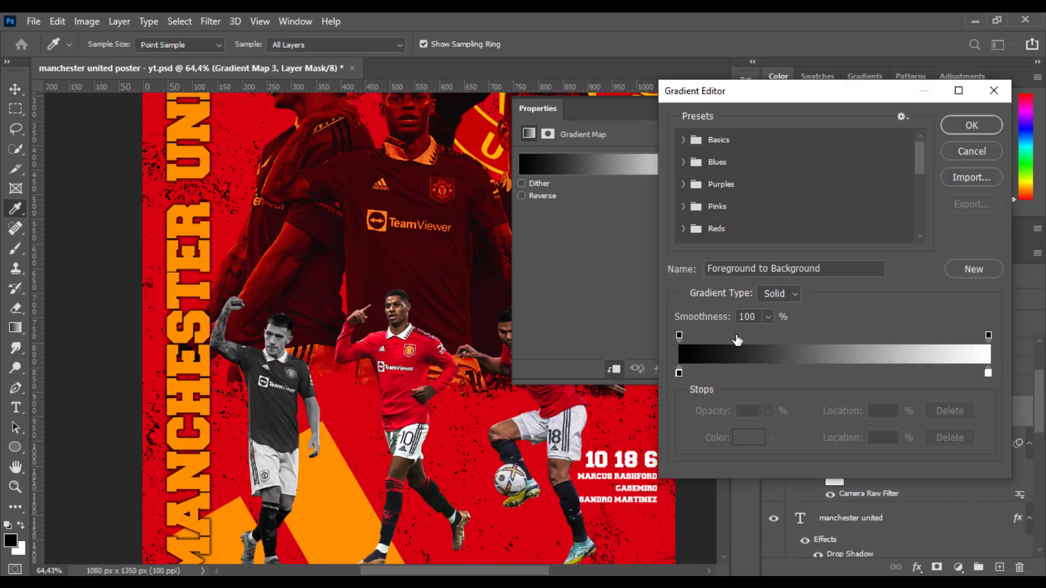
Add a middle stop to the Martinez gradient and color it red f00000.
click(860, 372)
click(748, 438)
text(ff0000)
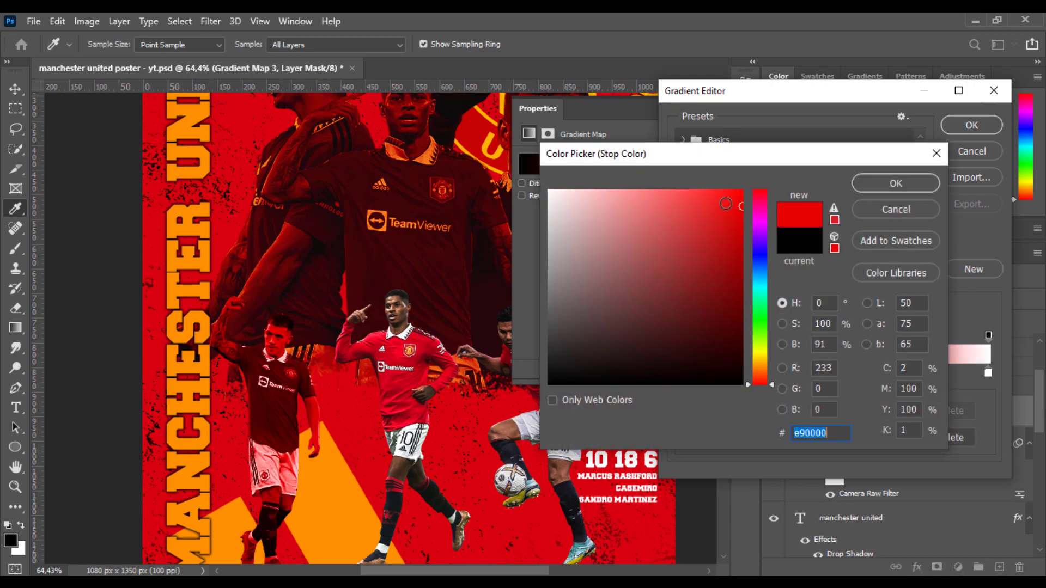
drag(762, 369, 761, 381)
click(743, 200)
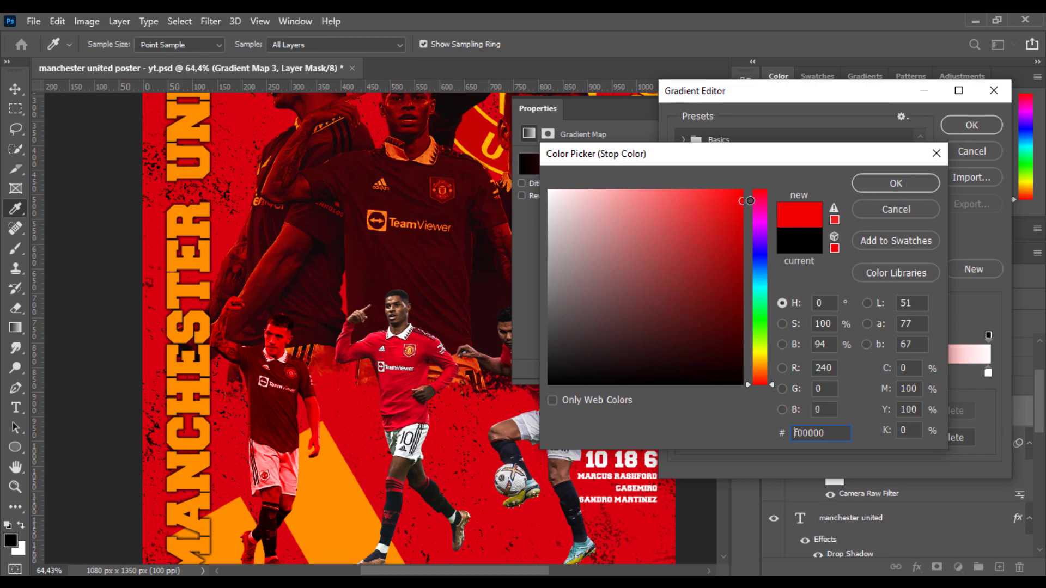
click(893, 184)
Color the gradient's end stop orange and its start stop near-black 0c0c0c.
click(748, 437)
drag(766, 384, 767, 370)
drag(694, 250, 809, 129)
key(Return)
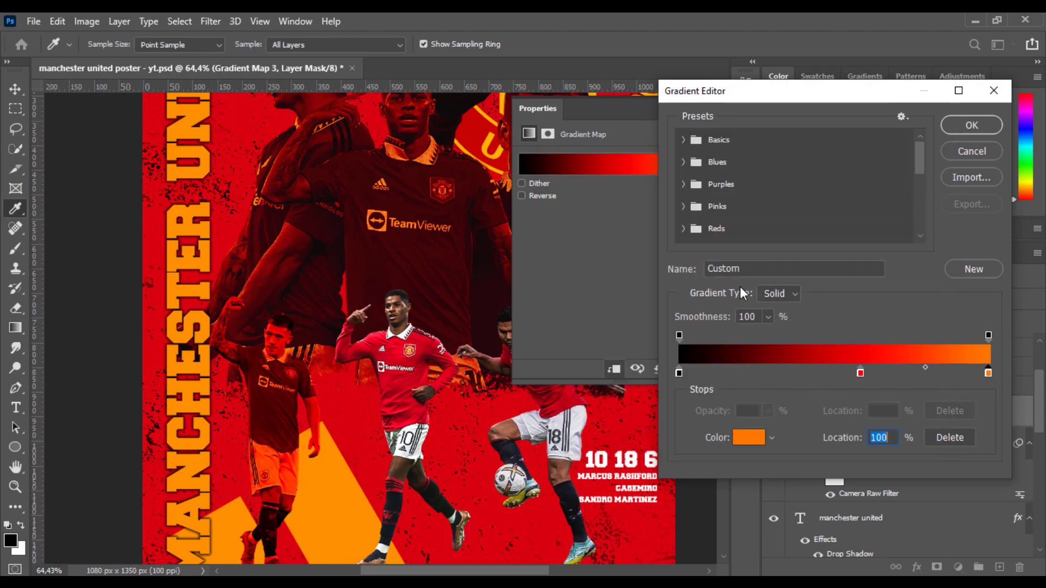
double_click(678, 373)
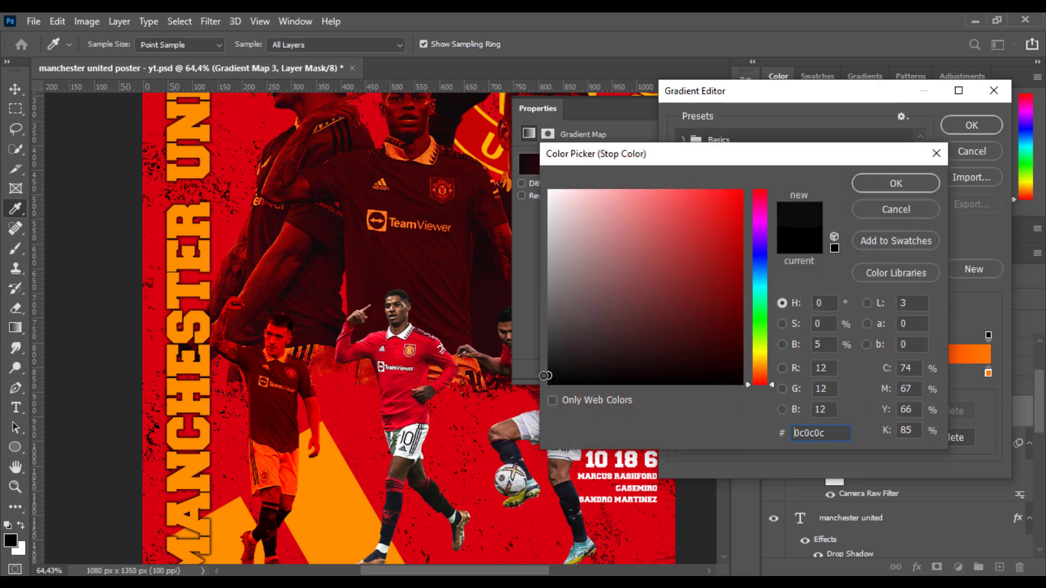
key(Return)
Shift the middle red stop toward the dark end, adjust its red shade and apply the gradient.
drag(860, 373, 834, 372)
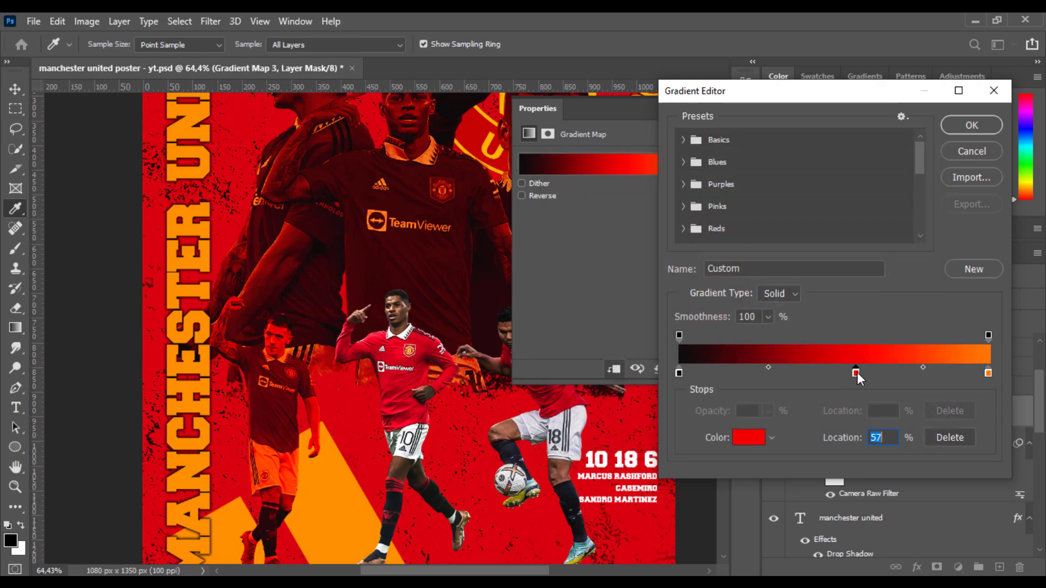
click(748, 437)
text(e20000)
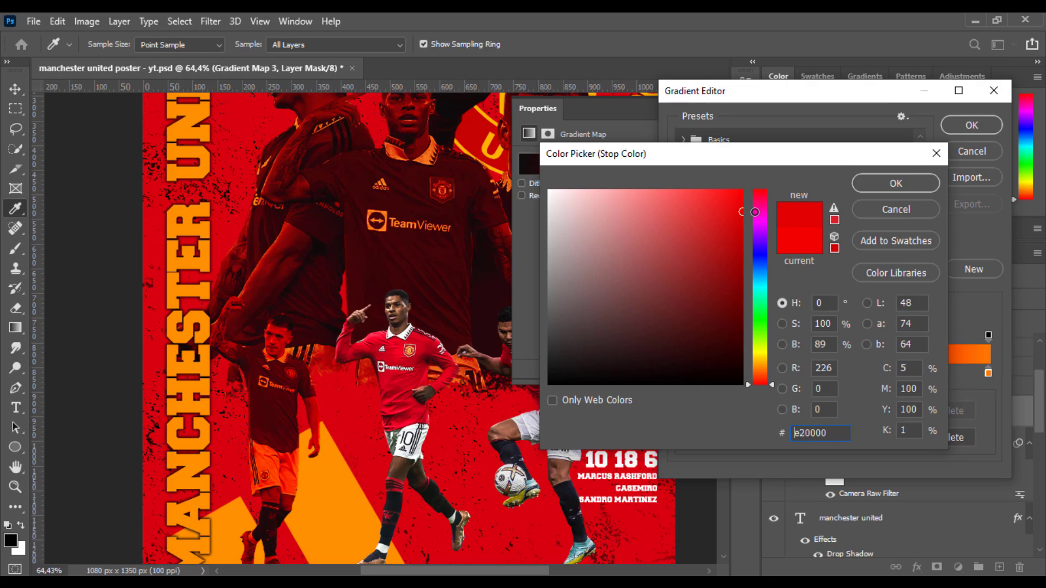
click(747, 202)
click(799, 240)
drag(726, 212, 753, 215)
click(895, 183)
click(972, 124)
key(v)
scroll(412, 414, down, 2)
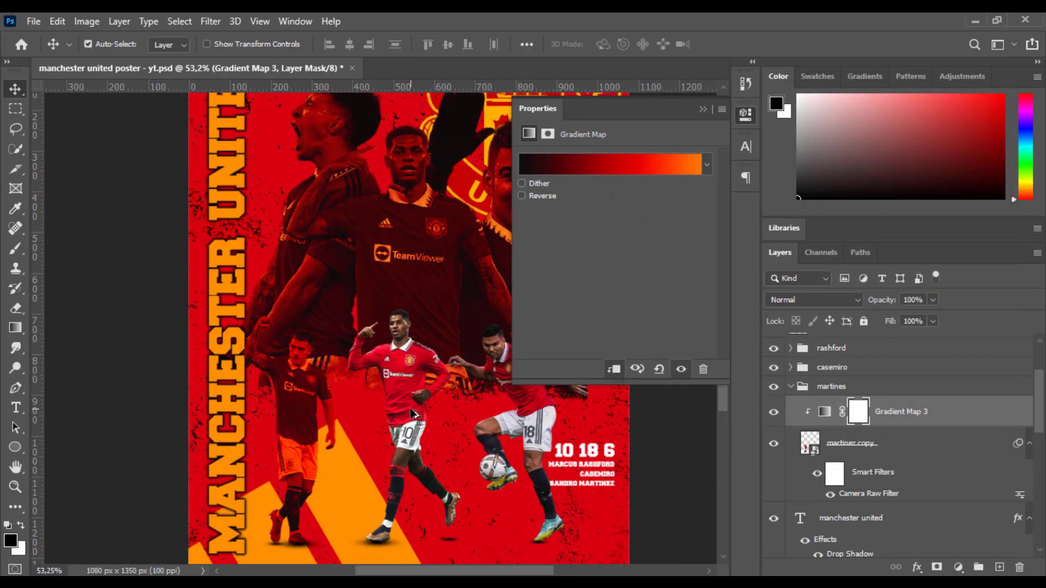
Reopen the Martinez gradient and try the Foreground to Background and Blue_11 presets.
drag(879, 301, 1018, 300)
click(613, 160)
click(684, 140)
click(702, 163)
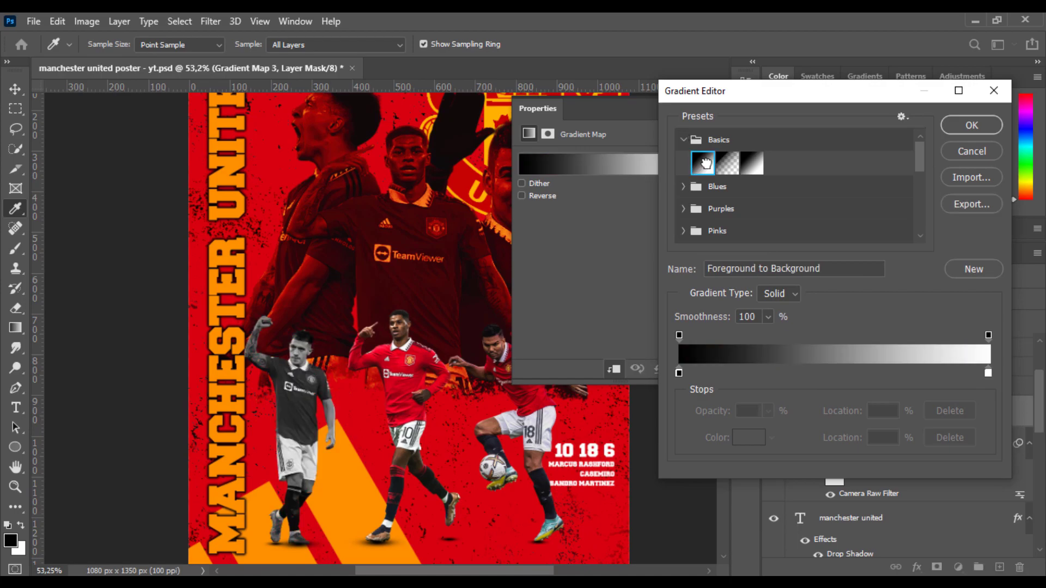
click(683, 139)
click(684, 184)
click(684, 184)
click(683, 162)
click(739, 216)
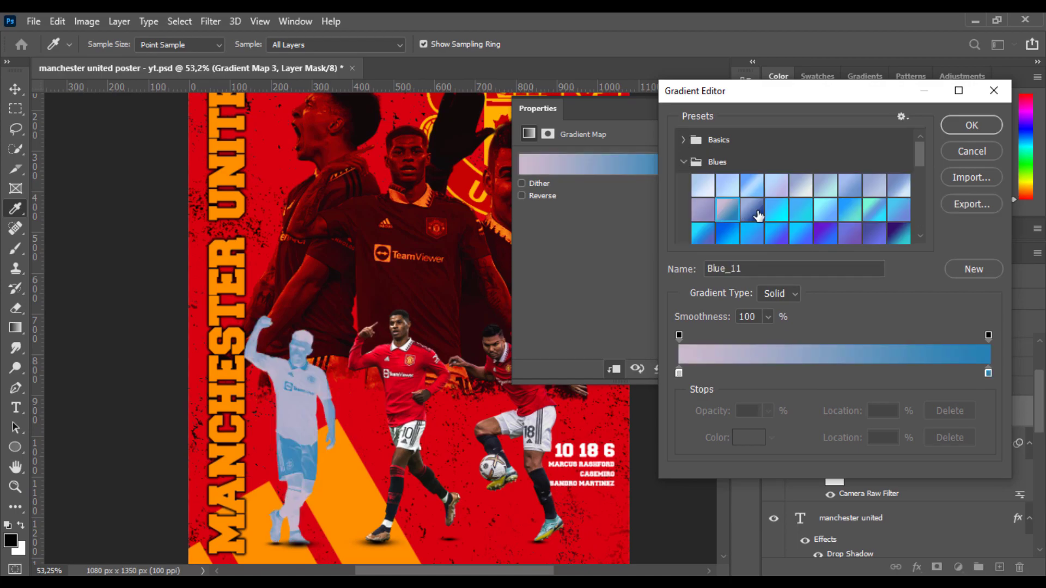
Try the Orange_02 preset and several gray presets, including Gray_13, on the Martinez gradient map.
click(681, 162)
scroll(692, 207, down, 2)
click(684, 214)
click(727, 234)
click(684, 214)
scroll(703, 218, down, 3)
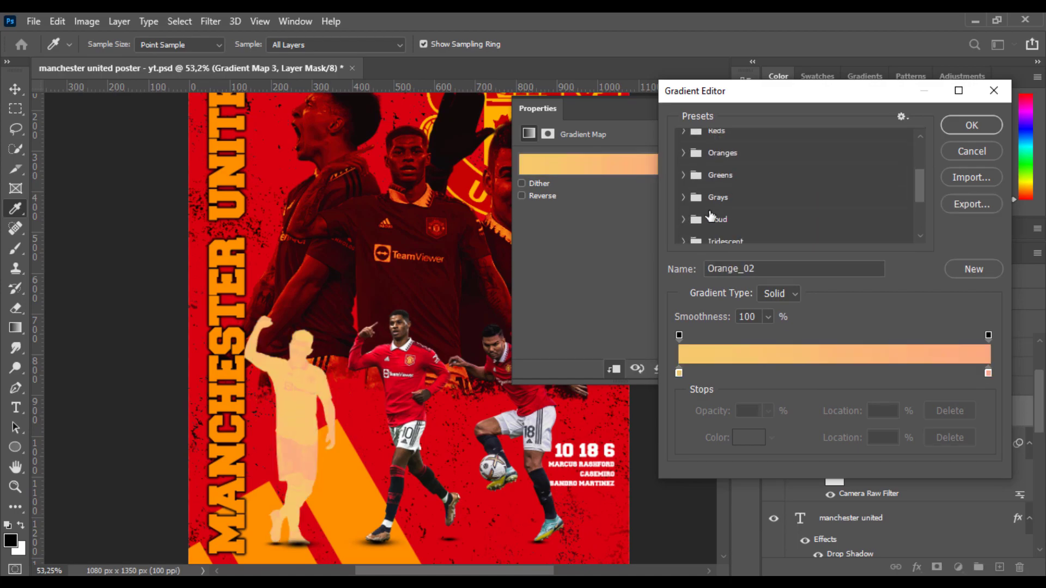
click(684, 197)
click(727, 228)
click(753, 238)
click(774, 233)
click(684, 185)
scroll(689, 195, down, 2)
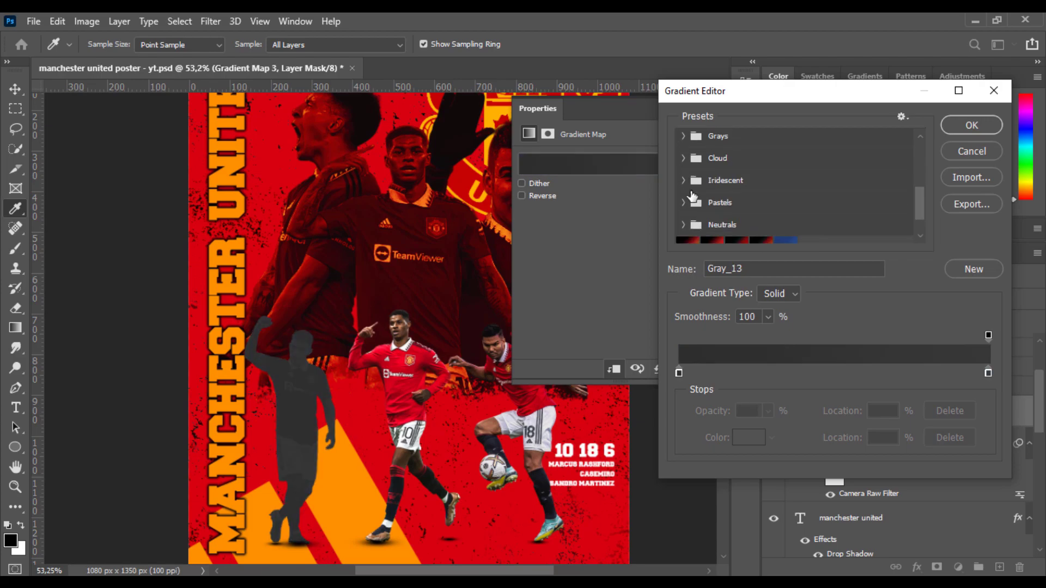
Compare the BLACK AND WHITE presets of the DERSIGN SYNDROME FREE GRADIENT MAP PACK and choose the first one.
click(785, 213)
click(683, 234)
scroll(687, 231, down, 1)
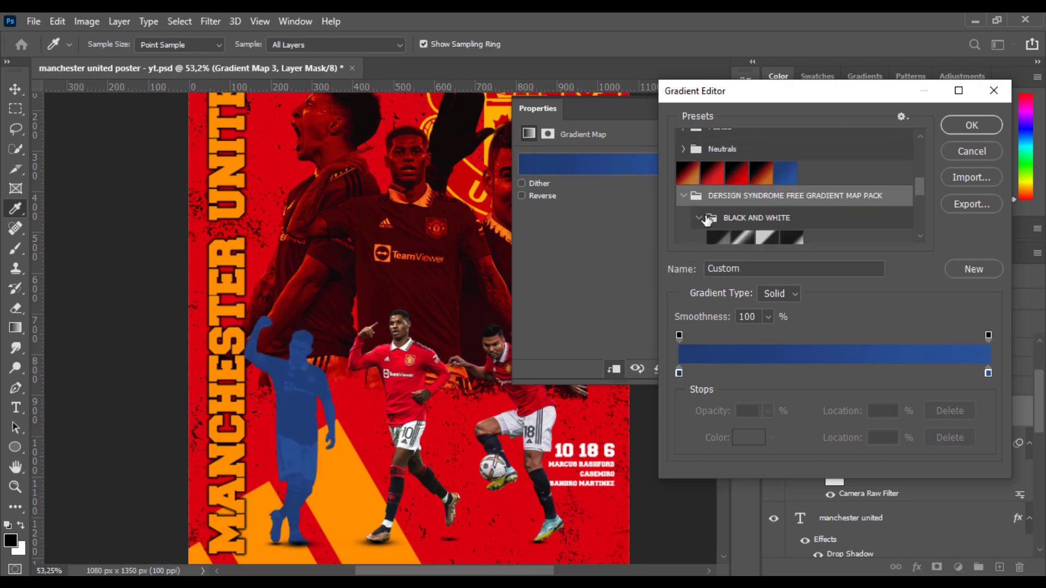
click(699, 217)
scroll(702, 216, down, 1)
click(718, 205)
click(747, 209)
click(792, 207)
click(768, 207)
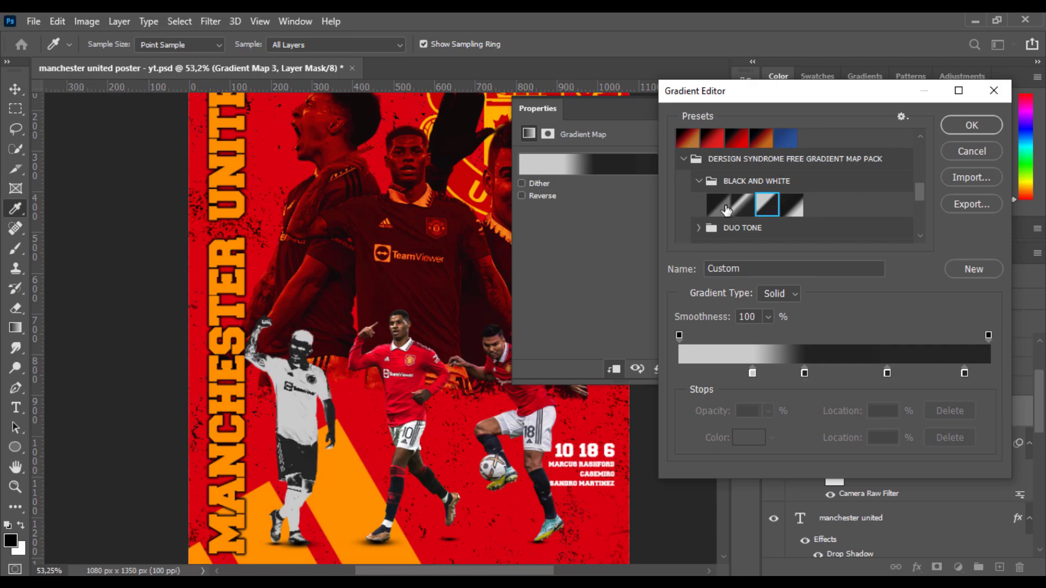
click(724, 206)
click(746, 205)
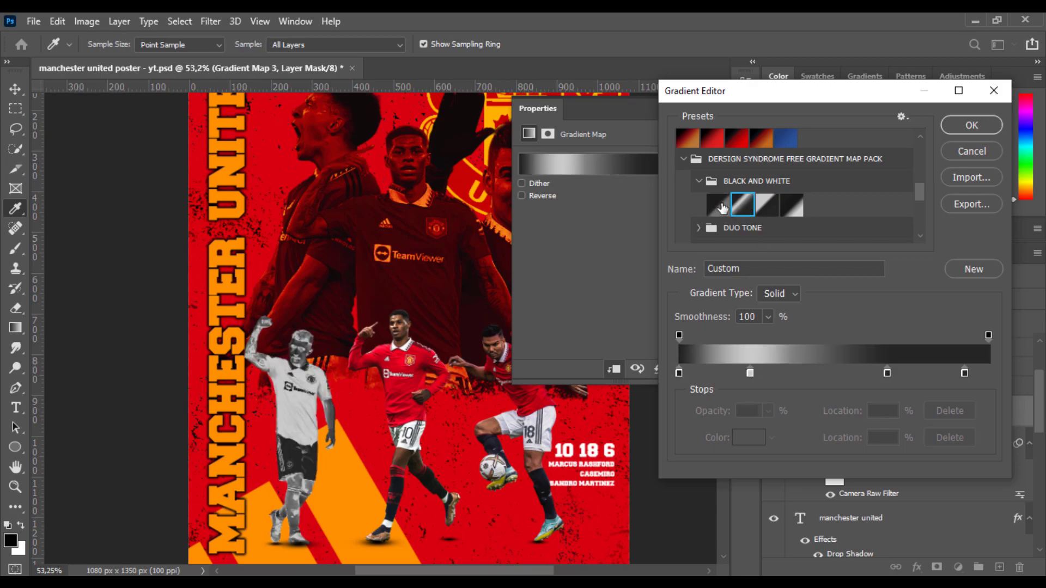
click(720, 204)
Move the gradient's second dark stop to 34% and recolor the gray middle stop red f00000.
drag(799, 372, 784, 374)
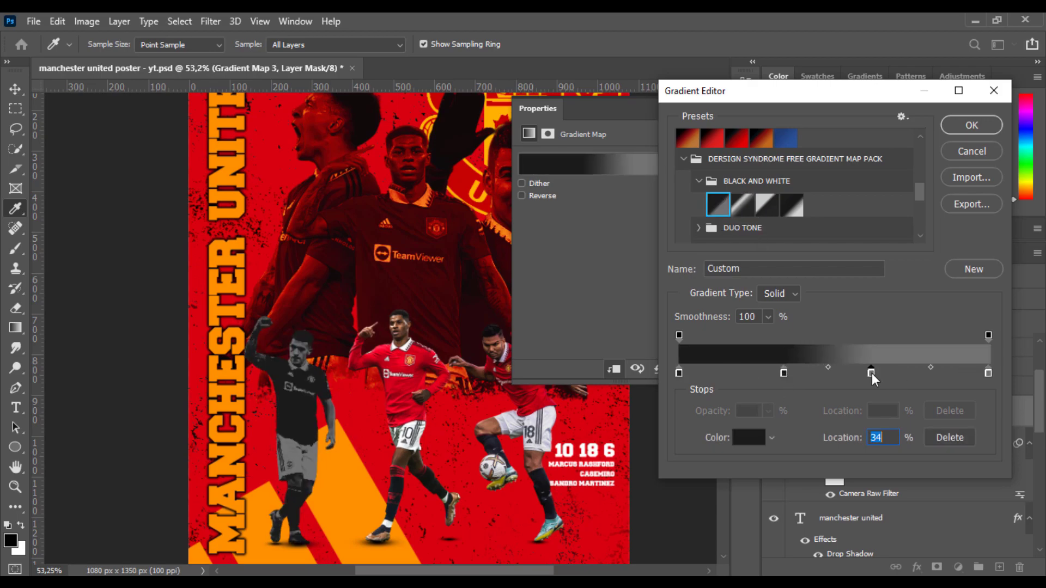
double_click(871, 373)
drag(742, 213, 754, 201)
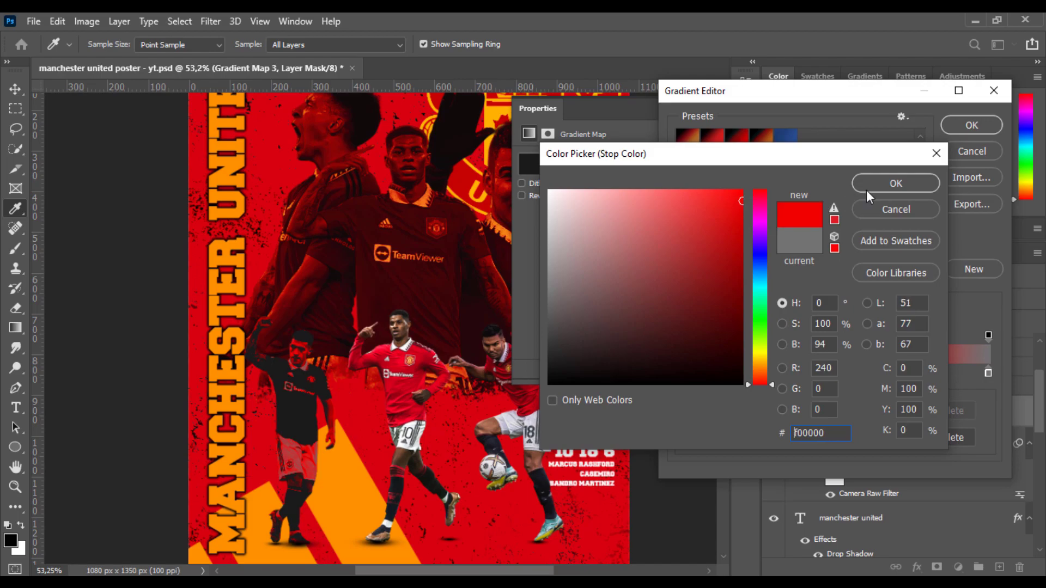
click(866, 185)
Shift the second dark stop closer to the start of the gradient and try another color for it.
drag(784, 373, 738, 370)
double_click(738, 372)
click(765, 365)
drag(735, 210, 770, 164)
click(901, 212)
Color the end stop orange ff7800, shift the red stop toward the dark end and apply the gradient.
click(988, 373)
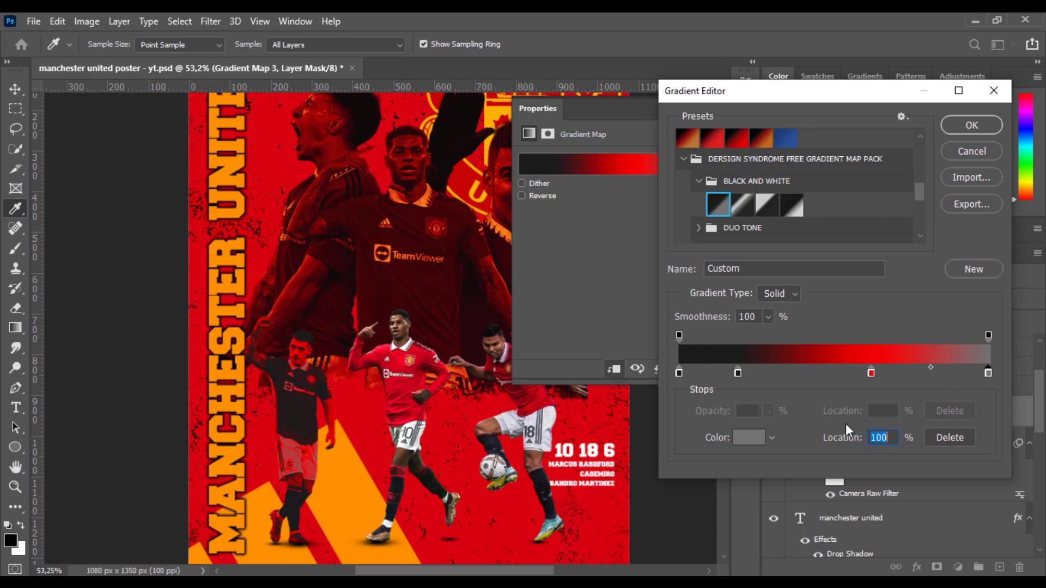
double_click(987, 374)
drag(767, 368, 771, 369)
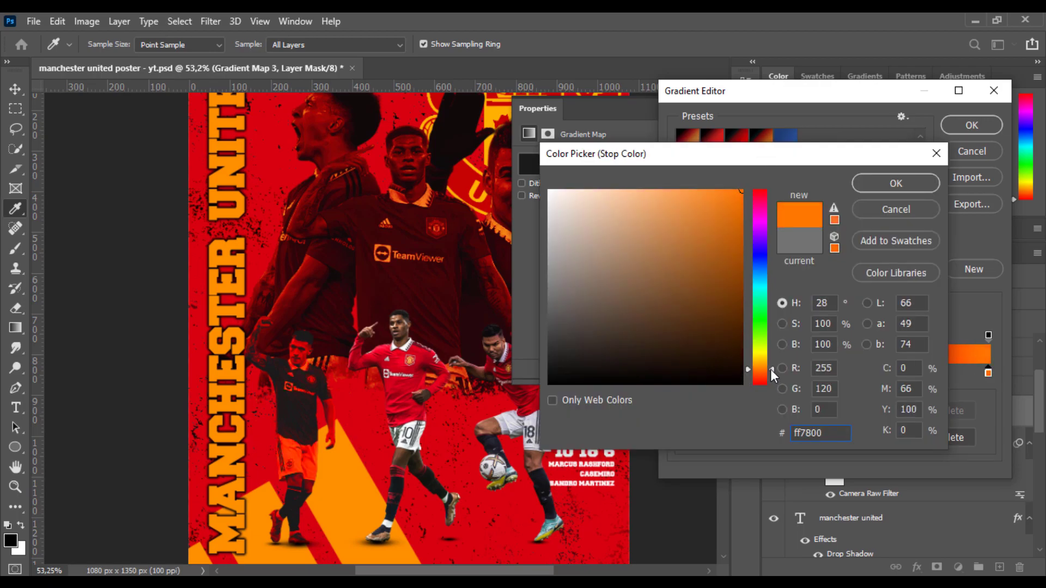
click(896, 183)
click(834, 372)
drag(853, 368, 843, 368)
click(971, 125)
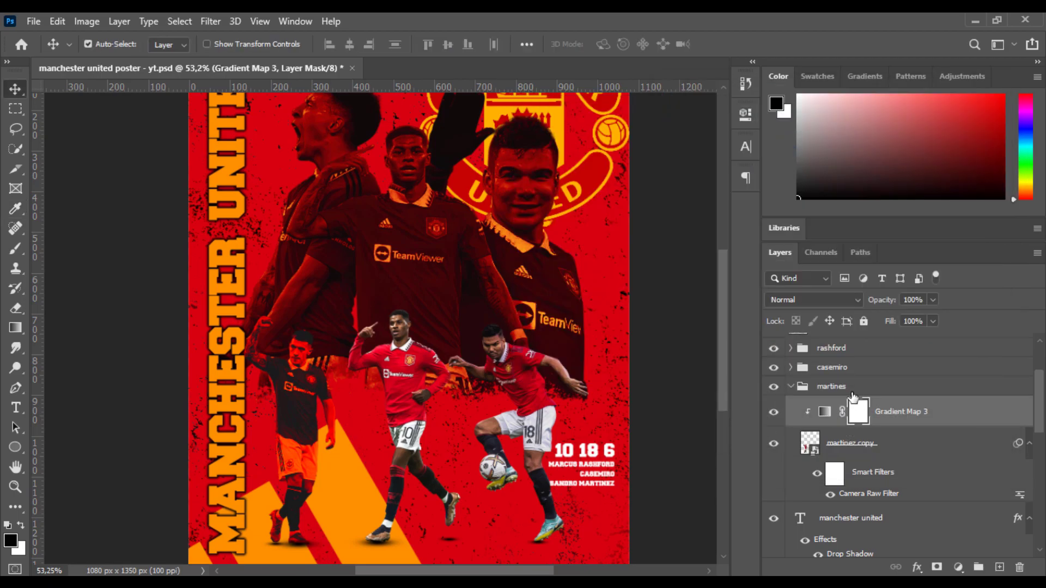
Copy Gradient Map 3 into the casemiro group and clip it to the download (2) copy layer.
click(791, 369)
drag(910, 487, 904, 385)
alt+click(897, 404)
Fine-tune the positions of the dark and red stops in the Casemiro gradient map and apply them.
double_click(825, 394)
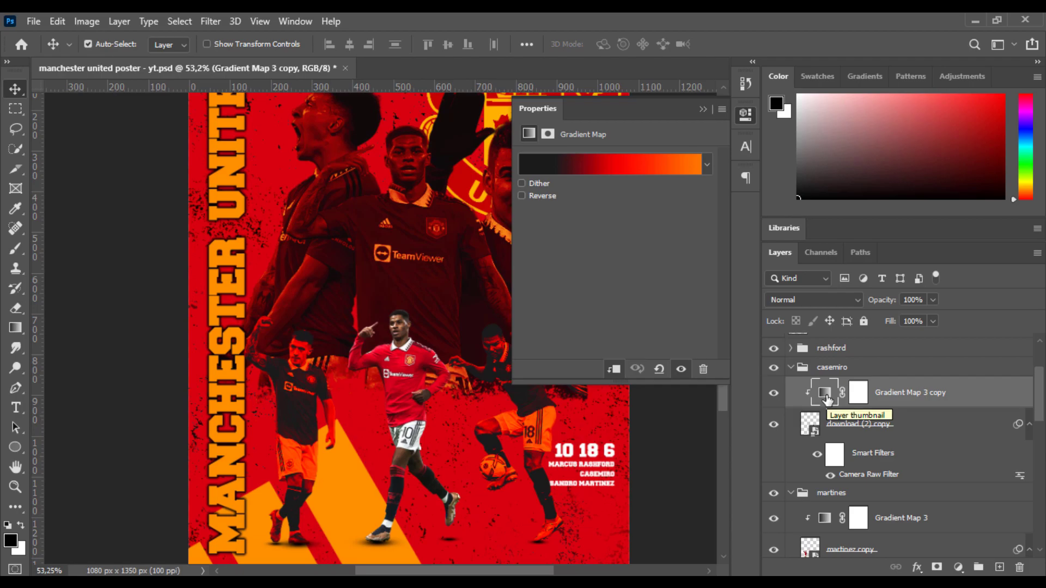
click(680, 164)
drag(737, 372, 714, 371)
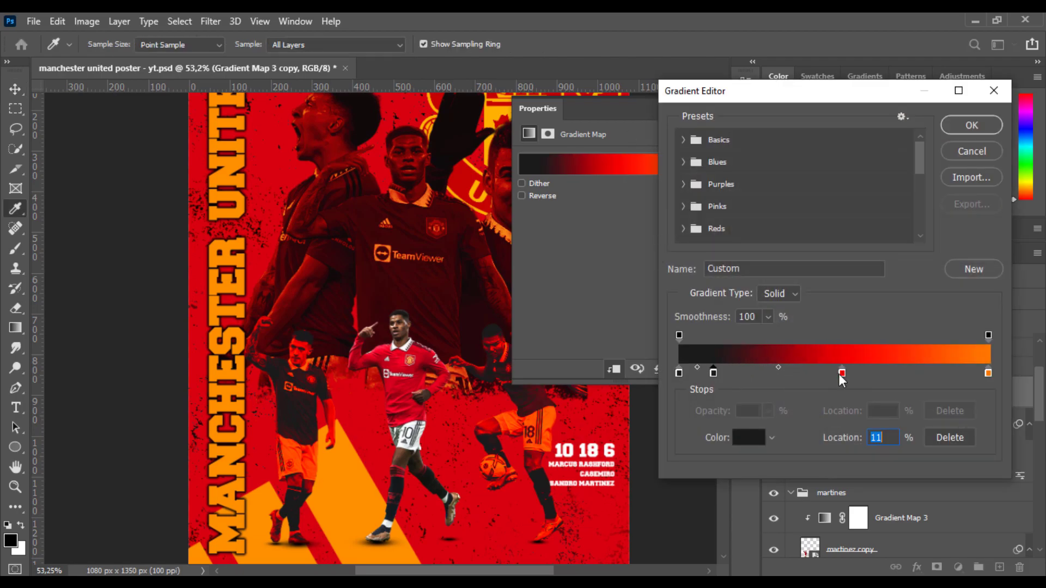
drag(841, 373, 808, 374)
drag(987, 373, 1012, 372)
drag(806, 373, 837, 375)
drag(712, 372, 733, 375)
click(956, 131)
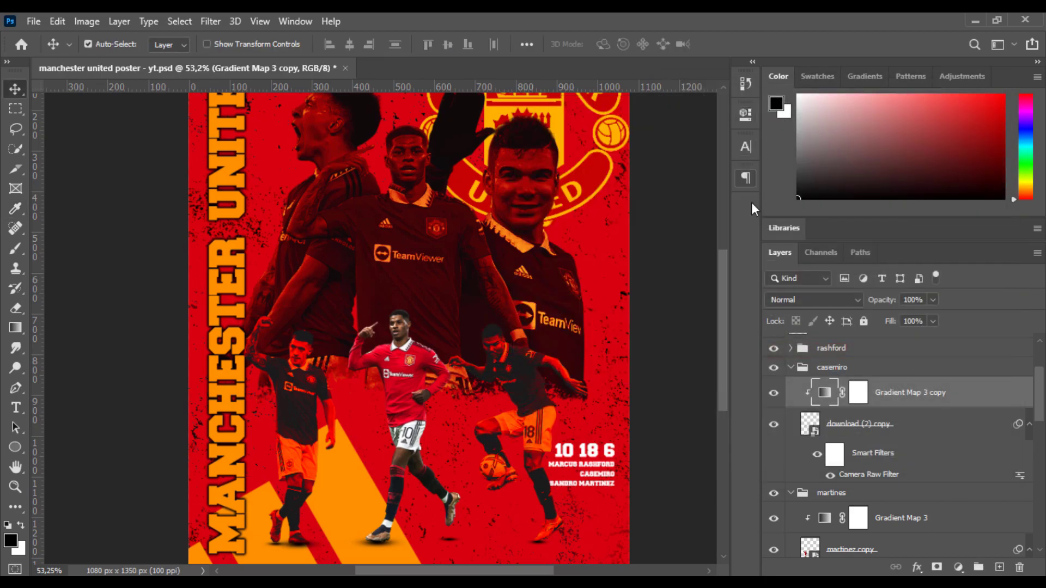
Copy the Casemiro gradient map into the rashford group and clip it to the Rashford layer.
click(791, 349)
drag(913, 467, 890, 374)
alt+click(873, 387)
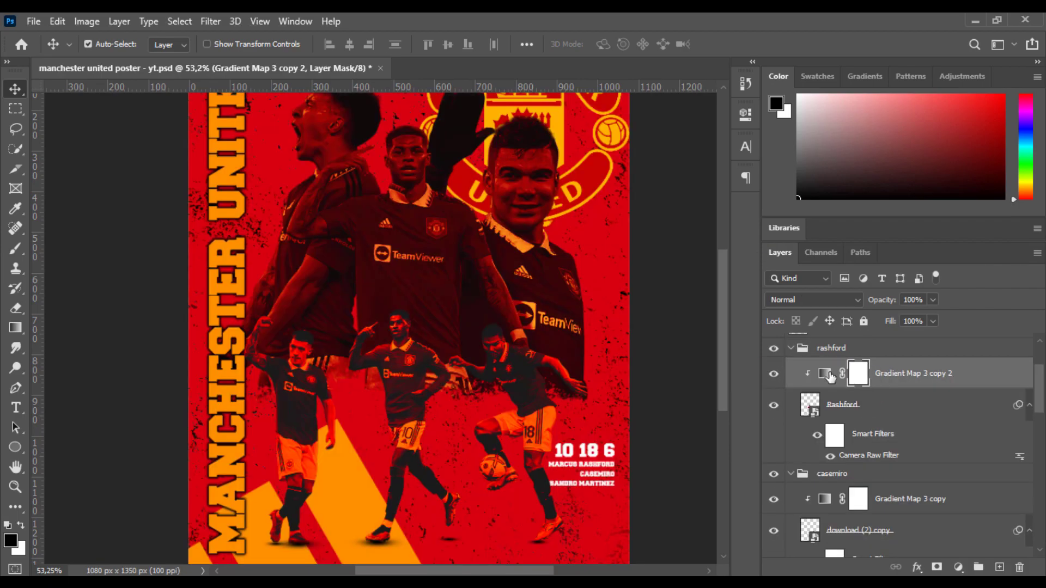
Reposition the second dark stop and the red stop of the small Rashford cutout's gradient map and apply the gradient.
double_click(825, 375)
click(607, 175)
drag(735, 372, 740, 372)
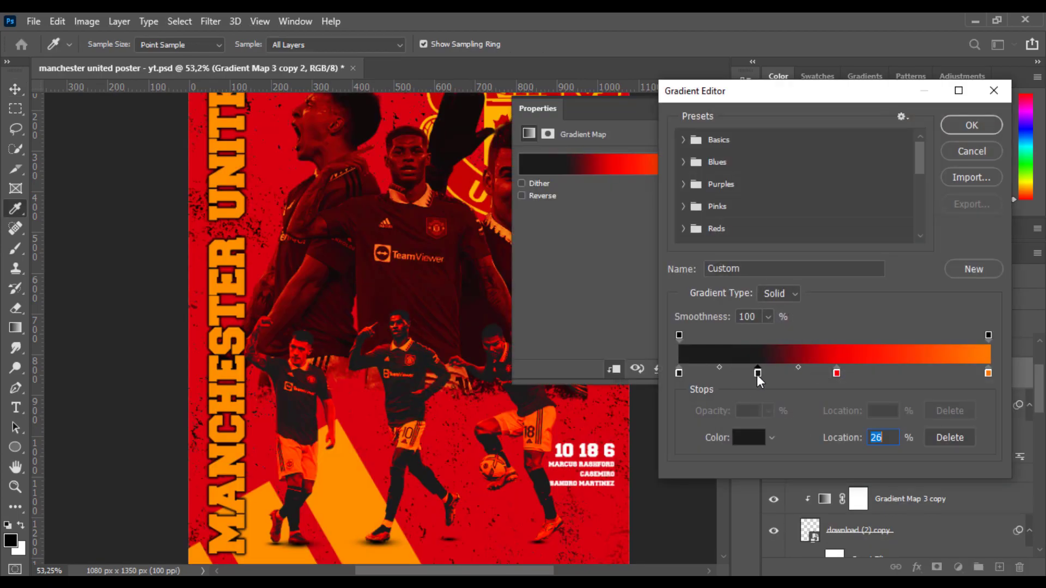
drag(835, 373, 790, 372)
click(948, 126)
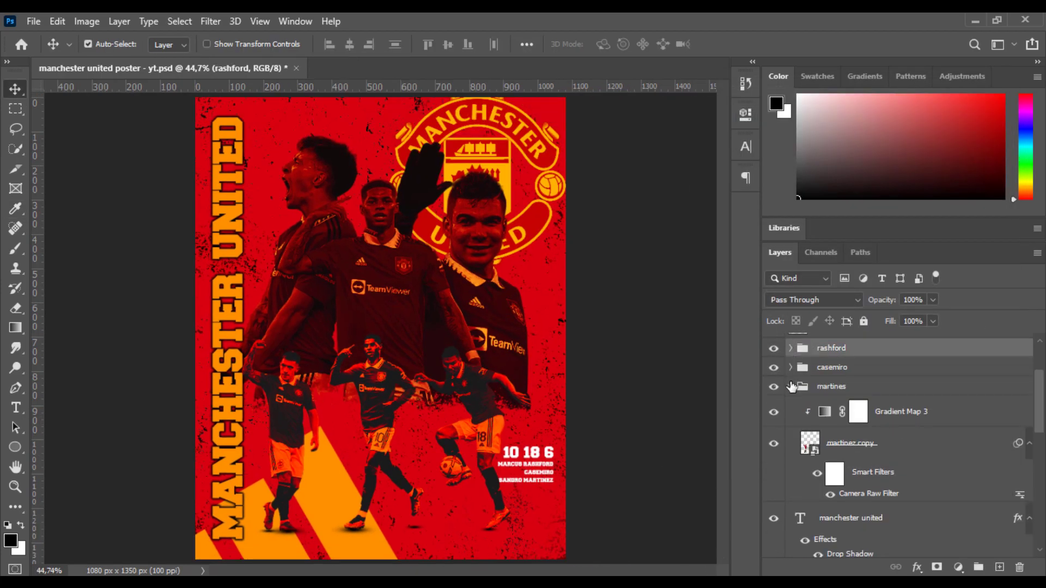
Show the pexels-henry-&-co-1939485 and textures_gluedpaper_main02 texture layers.
scroll(871, 436, up, 3)
click(773, 380)
click(774, 349)
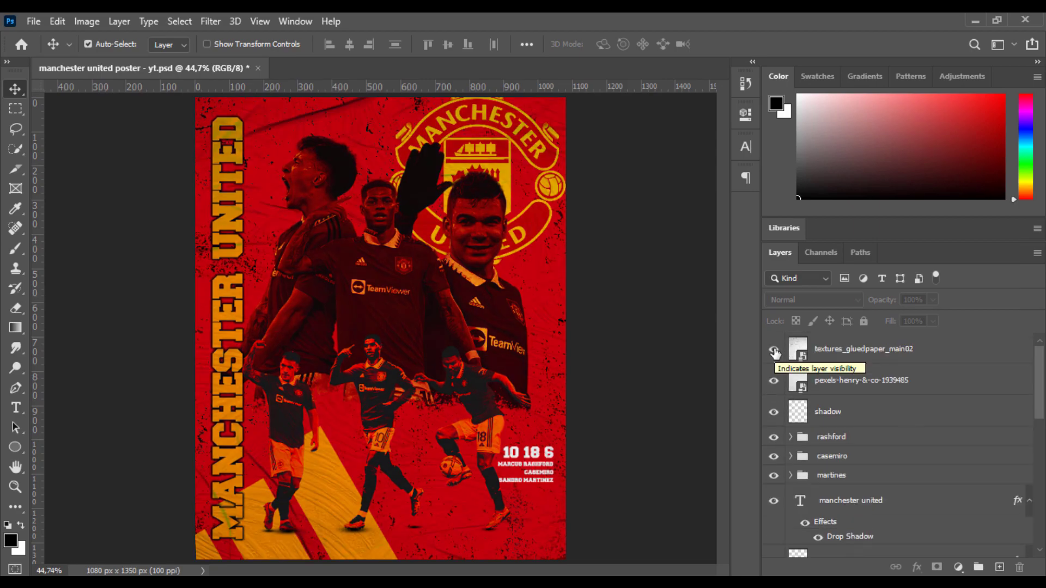
Add a mask to the textures_gluedpaper_main02 layer and paint out the crease near the poster's upper edge with a black brush.
click(829, 359)
click(943, 567)
key(b)
right_click(381, 131)
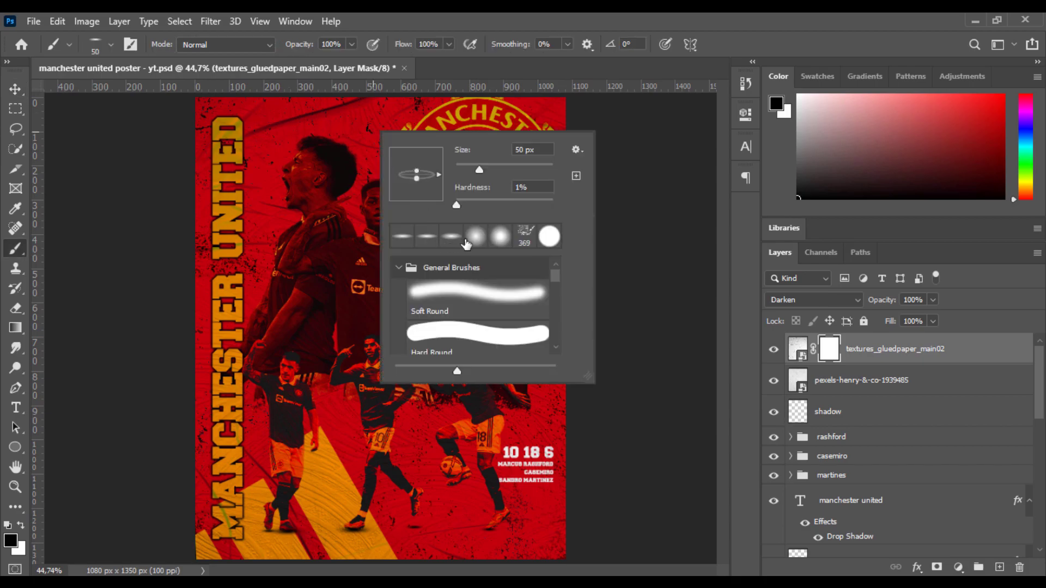
key(Escape)
key(v)
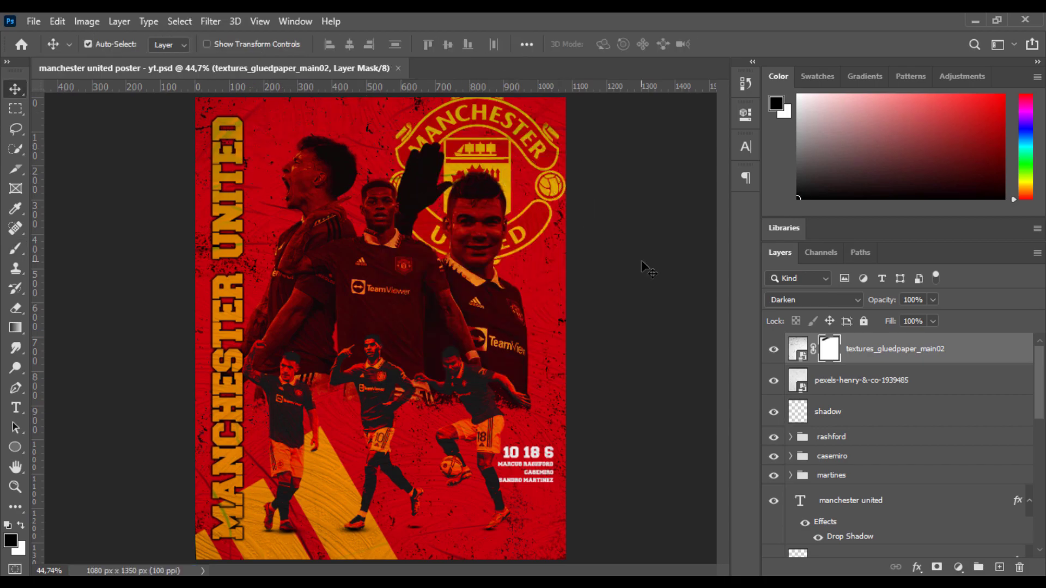
Try a darker color for the start stop of Gradient Map 2 on the large Rashford cutout.
scroll(803, 402, down, 5)
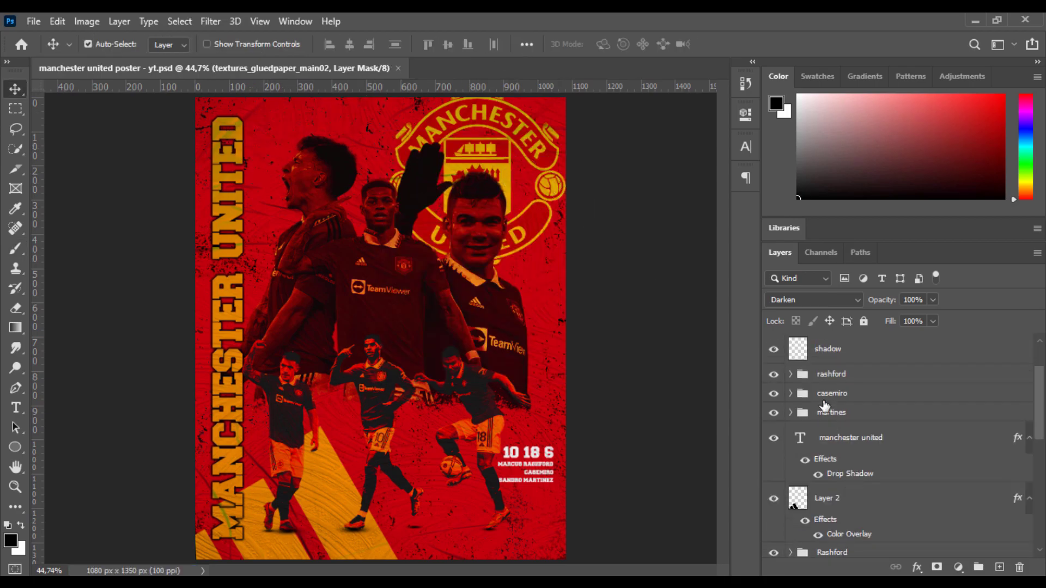
click(790, 395)
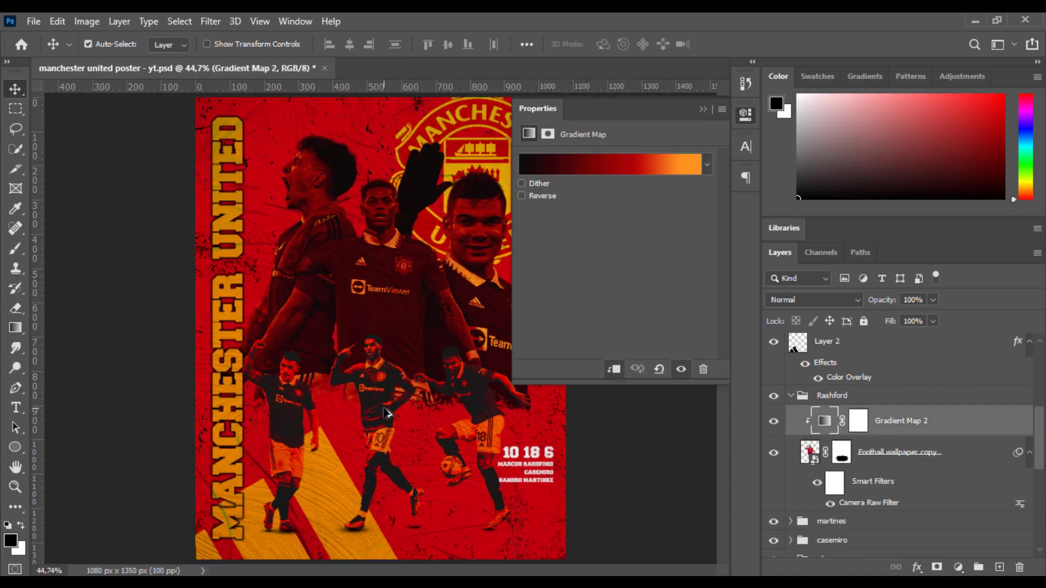
click(588, 164)
click(678, 373)
click(749, 437)
drag(550, 376, 552, 393)
click(917, 214)
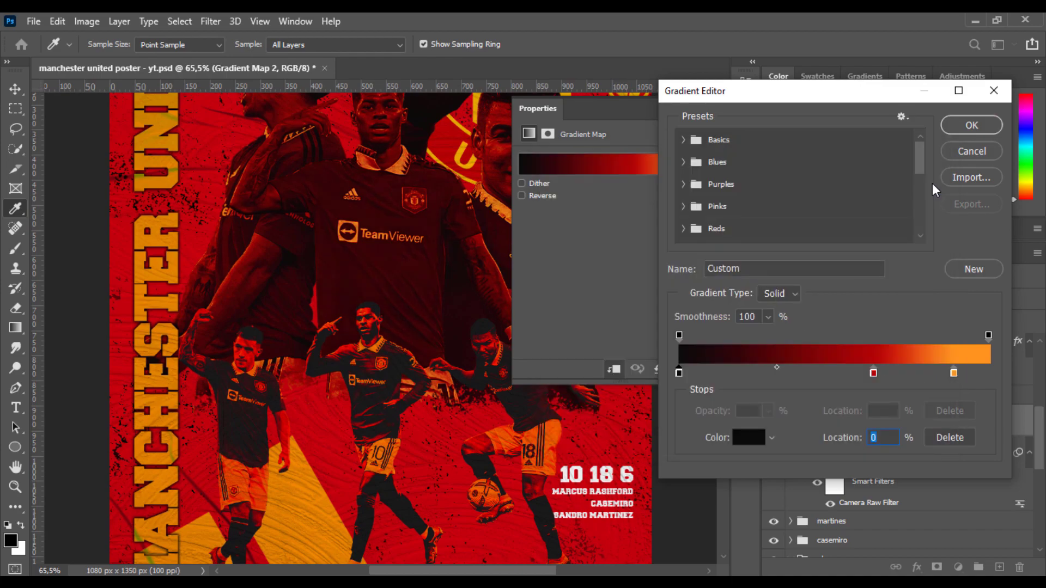
click(971, 125)
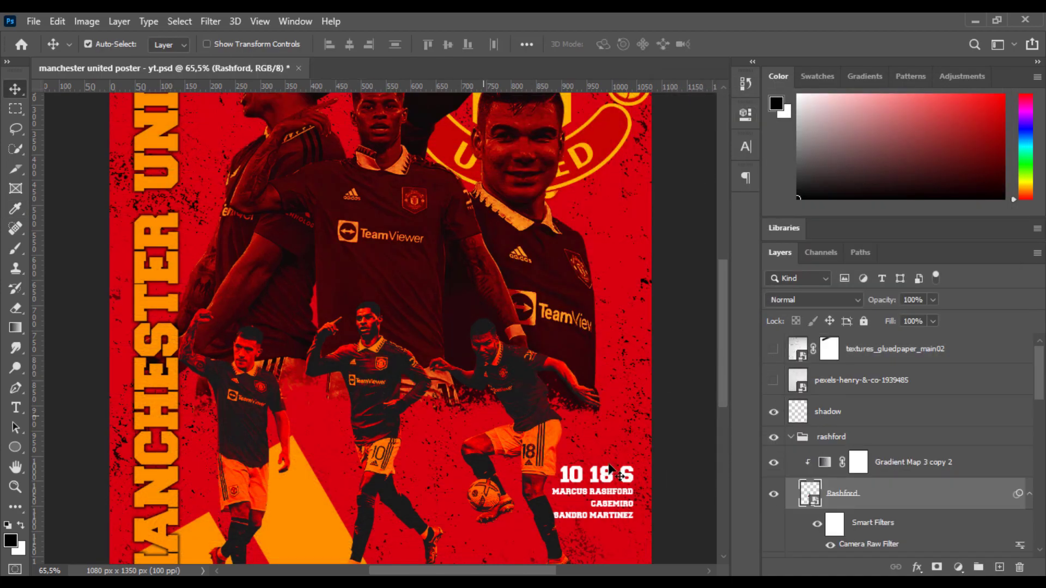
Darken the start stop of the small Rashford cutout's gradient map to near-black 080808, apply it and collapse the rashford group.
double_click(801, 462)
click(588, 164)
click(679, 373)
click(733, 434)
click(549, 375)
drag(550, 375, 548, 383)
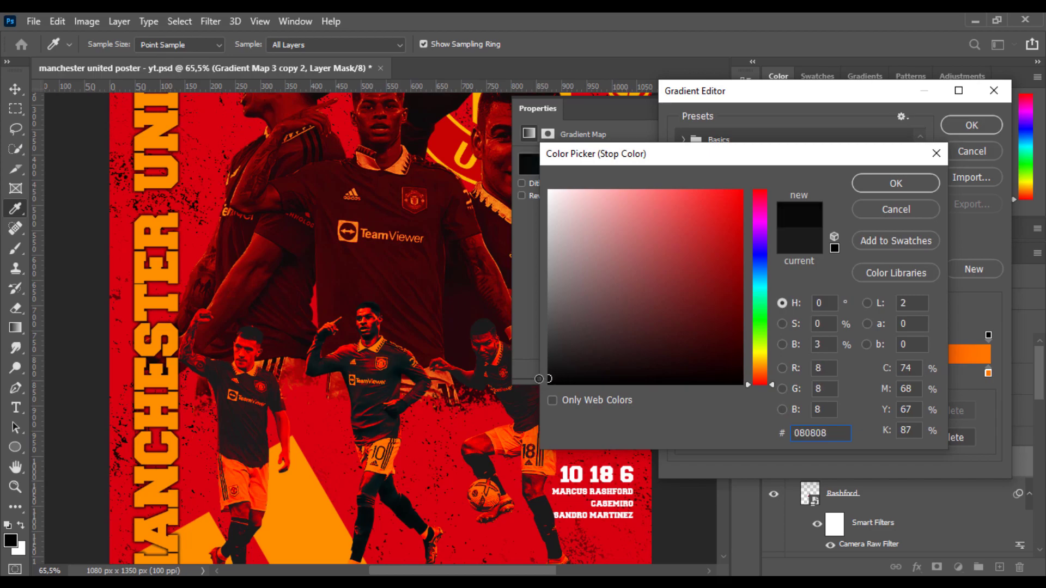
click(895, 183)
click(971, 125)
click(817, 464)
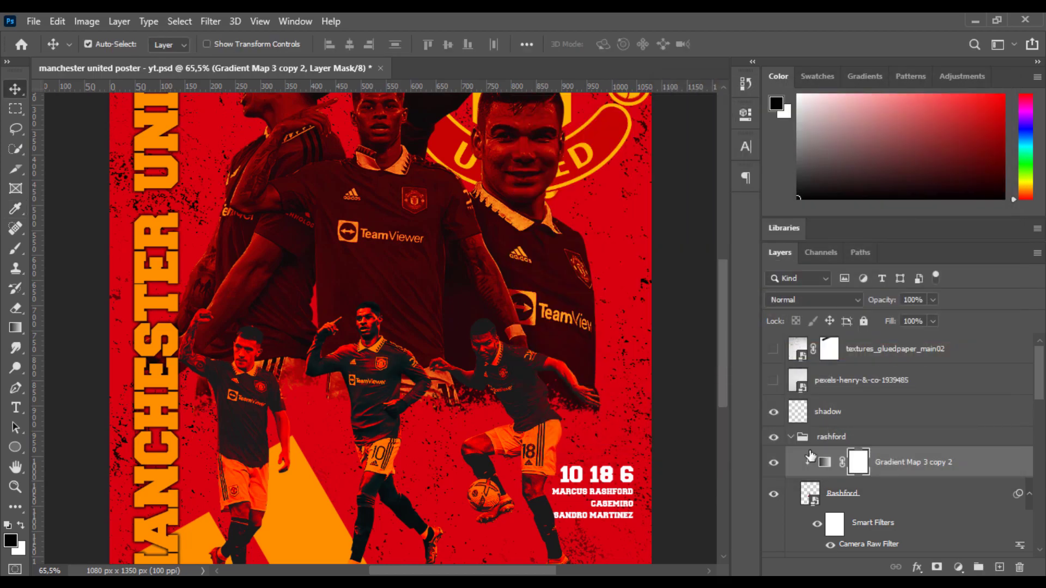
click(790, 436)
Darken the start stop of the small Casemiro cutout's gradient map, apply it and collapse the casemiro group.
click(537, 420)
double_click(824, 465)
click(610, 163)
double_click(681, 374)
click(896, 183)
click(971, 124)
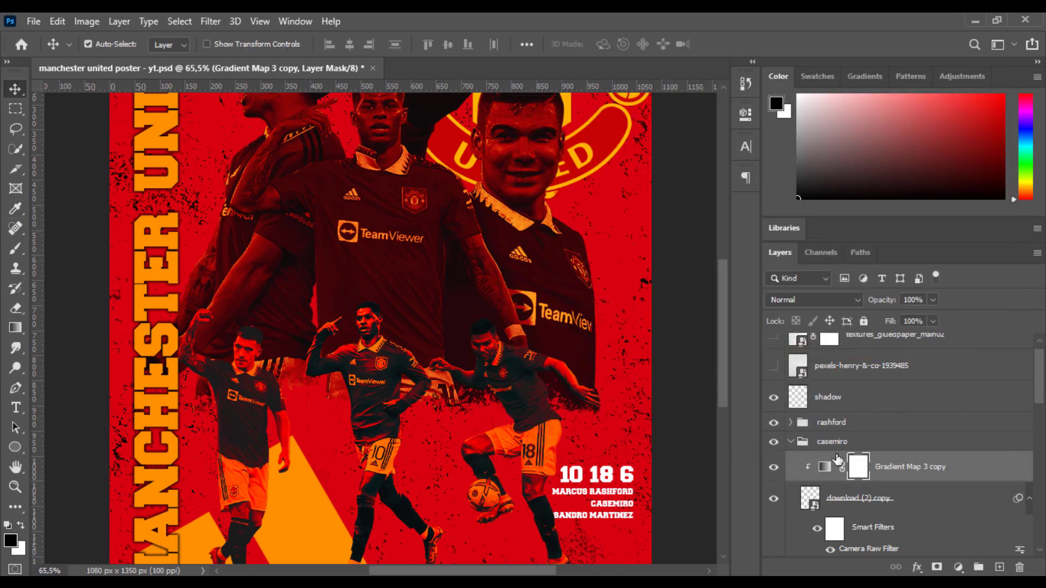
click(790, 441)
Darken the start stop of the small Martinez cutout's gradient map and shift both dark stops slightly toward the red stop.
click(791, 460)
double_click(825, 485)
click(577, 163)
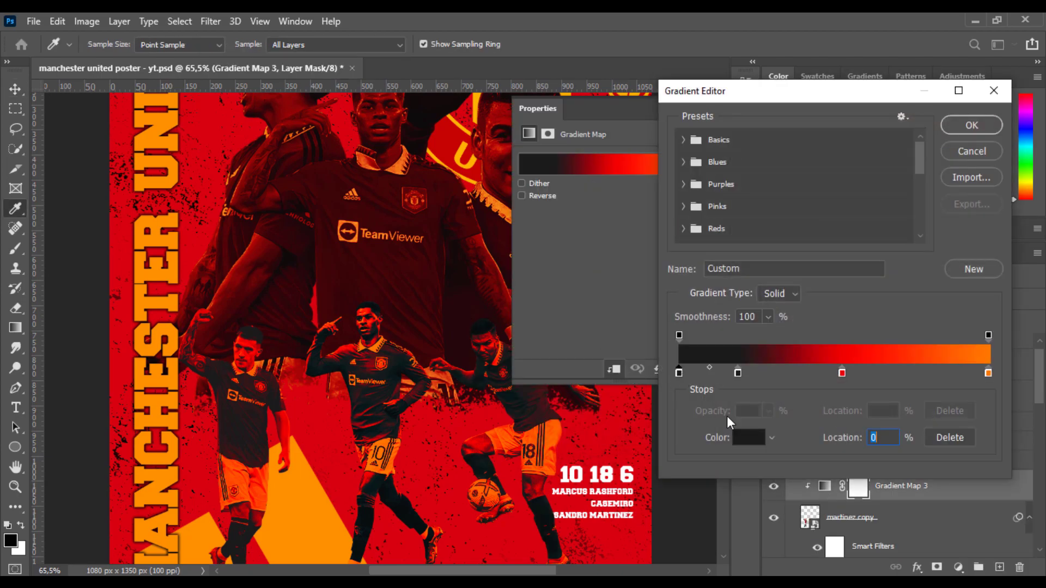
click(749, 438)
click(893, 180)
drag(738, 372, 748, 372)
mouse_move(678, 372)
mouse_down()
mouse_move(695, 373)
mouse_move(686, 373)
mouse_up()
click(950, 127)
click(745, 116)
Readjust the dark stop positions in the small Rashford cutout's gradient map, apply the gradient and save the poster.
key(ctrl+0)
scroll(353, 473, up, 3)
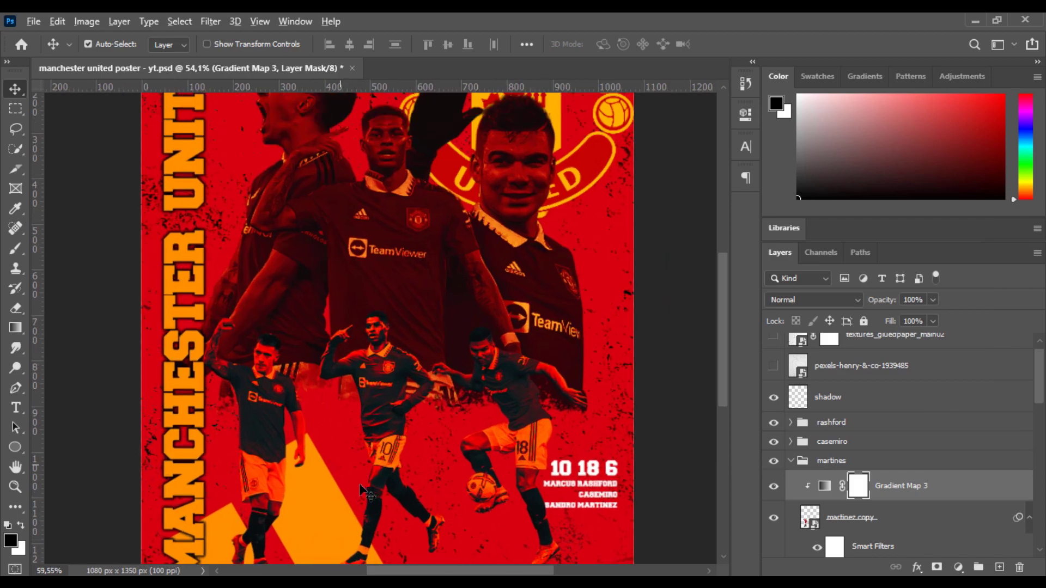
click(790, 423)
click(580, 158)
mouse_move(758, 372)
mouse_down()
mouse_move(743, 371)
mouse_move(759, 372)
mouse_up()
mouse_move(679, 372)
mouse_down()
mouse_move(693, 372)
mouse_move(679, 375)
mouse_up()
click(790, 373)
mouse_move(796, 373)
mouse_down()
mouse_move(822, 373)
mouse_move(811, 373)
mouse_up()
click(970, 128)
click(707, 108)
key(ctrl+s)
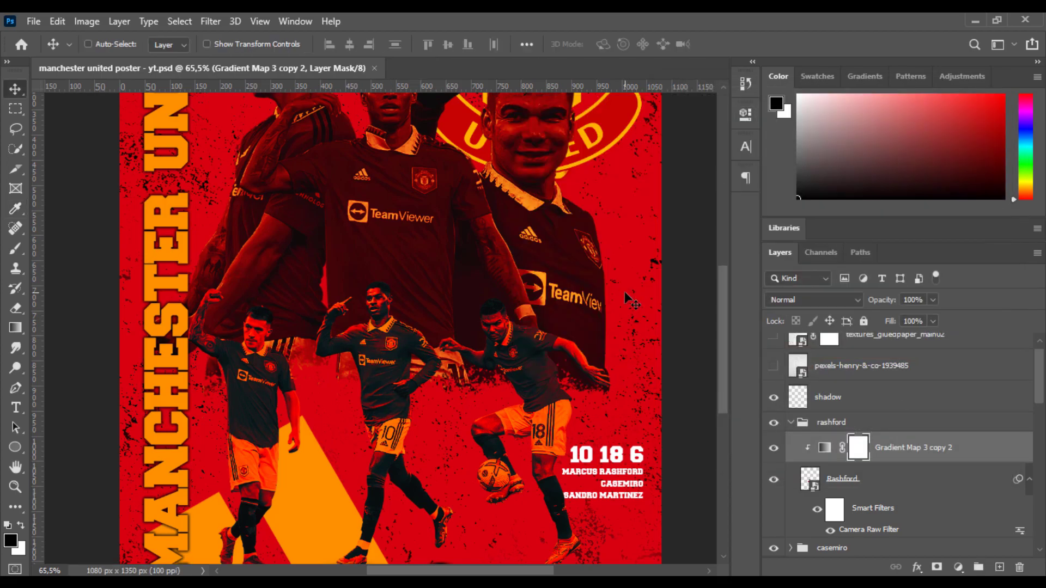
Rebalance the small Martinez cutout's gradient map with the start stop at 2% and repositioned second dark and red stops, and save.
key(ctrl+0)
scroll(333, 434, up, 2)
scroll(294, 434, up, 1)
click(790, 423)
click(790, 460)
double_click(824, 485)
click(573, 176)
drag(757, 372, 764, 373)
drag(695, 375, 772, 374)
drag(841, 374, 779, 375)
drag(715, 374, 678, 375)
drag(775, 371, 747, 372)
drag(678, 374, 685, 373)
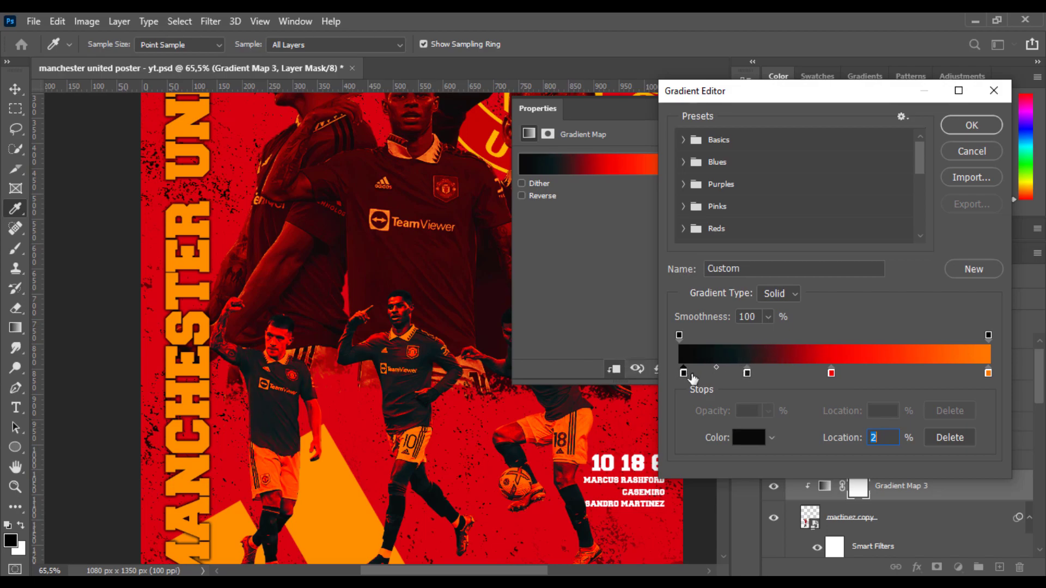
mouse_move(830, 371)
mouse_down()
mouse_move(814, 371)
mouse_move(840, 372)
mouse_up()
click(983, 125)
click(749, 117)
key(ctrl+0)
key(ctrl+s)
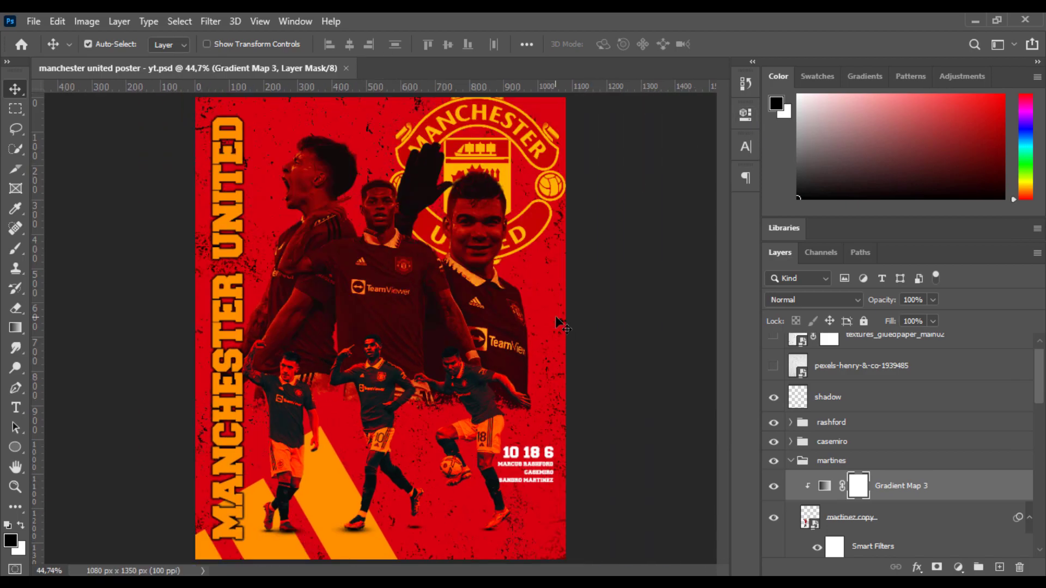
Move the red stop of Gradient Map 2 on the large Rashford cutout to 51% and apply the gradient.
click(443, 301)
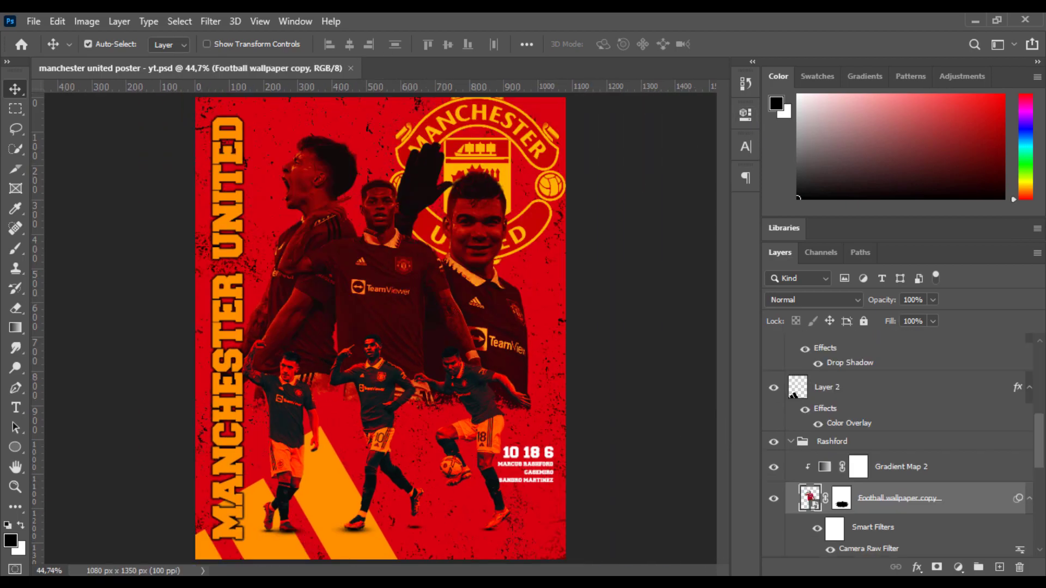
double_click(824, 467)
click(567, 162)
drag(874, 374, 837, 373)
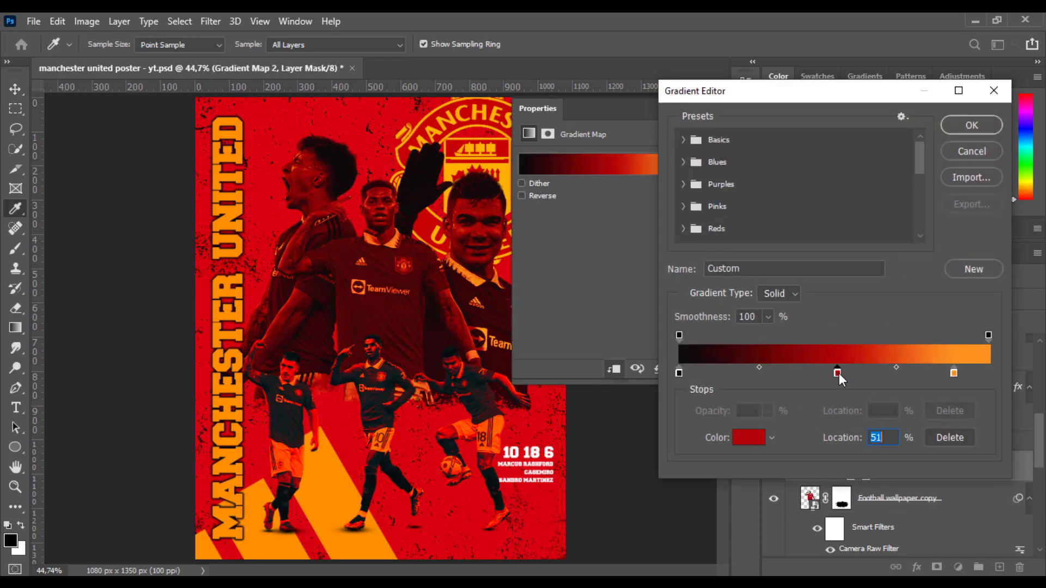
click(971, 125)
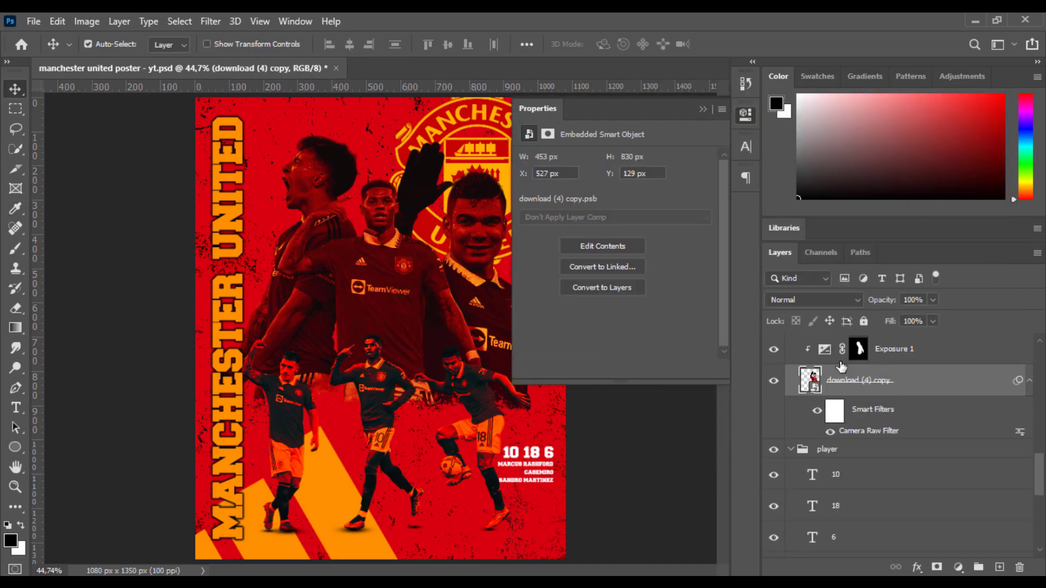
Move the red stops toward the dark end in the gradient maps of the large Casemiro and Martinez cutouts and save.
click(871, 346)
click(588, 163)
click(869, 374)
drag(868, 375, 855, 374)
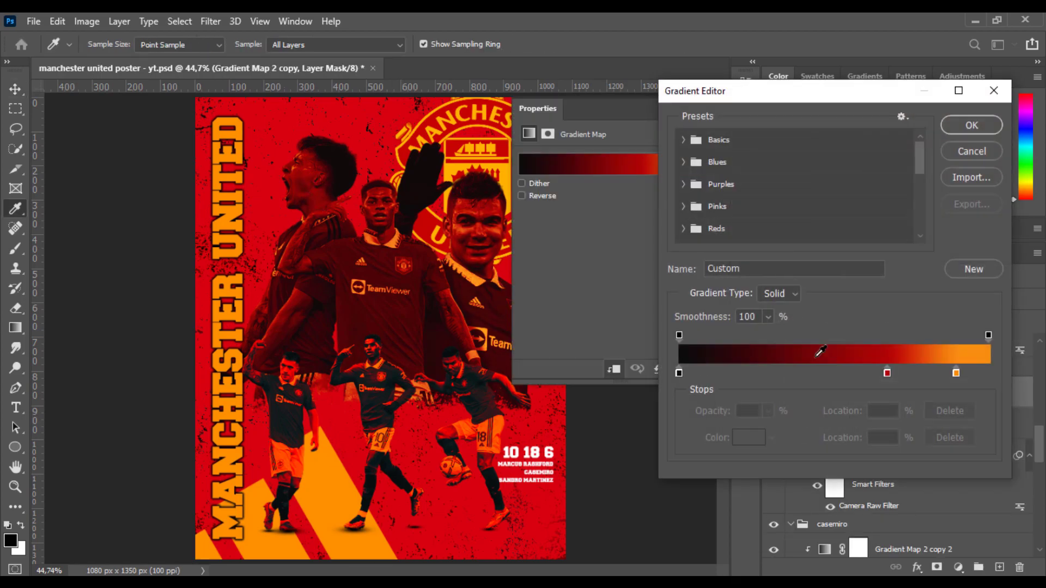
drag(859, 373, 850, 374)
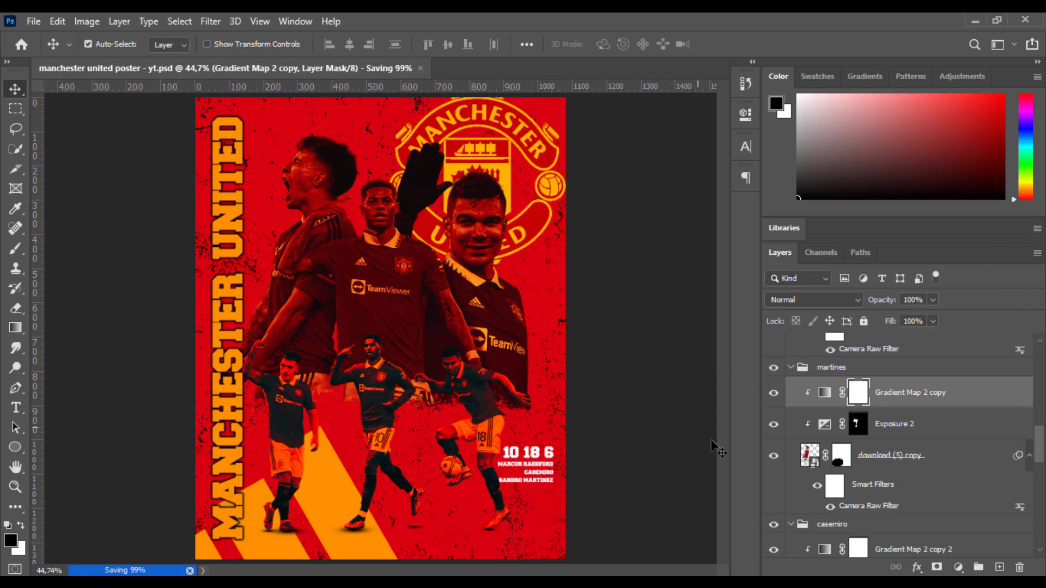
Collapse the casemiro and player groups and show the pexels-henry-&-co-1939485 and textures_gluedpaper_main02 texture layers.
click(791, 387)
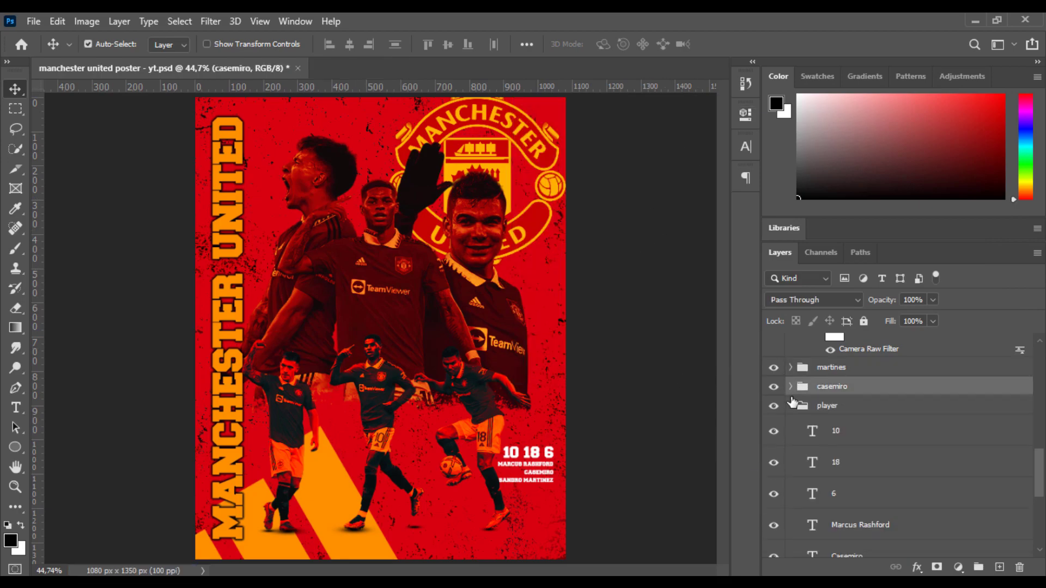
click(791, 405)
scroll(795, 444, up, 10)
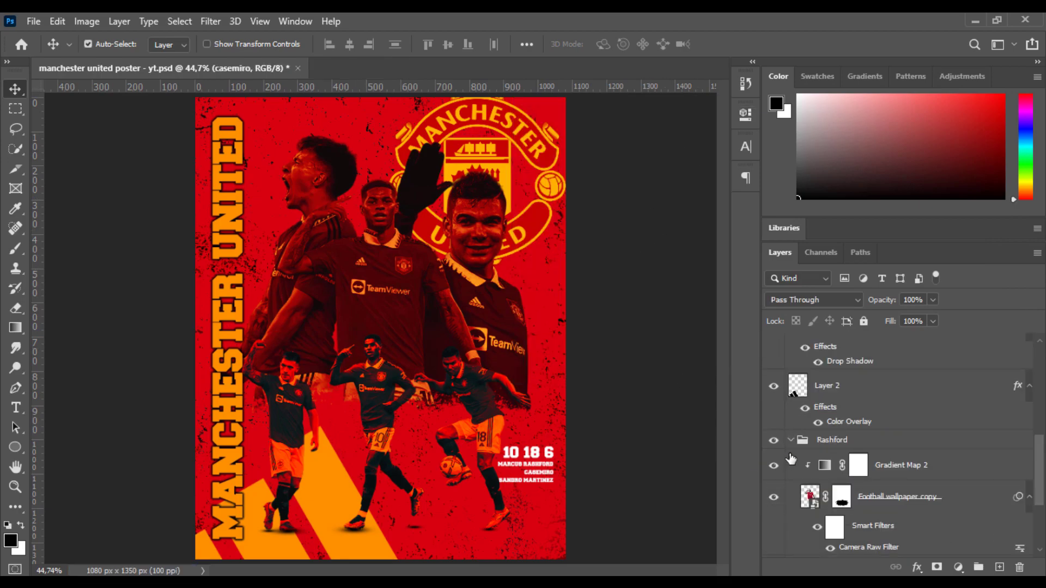
scroll(820, 386, up, 3)
click(773, 382)
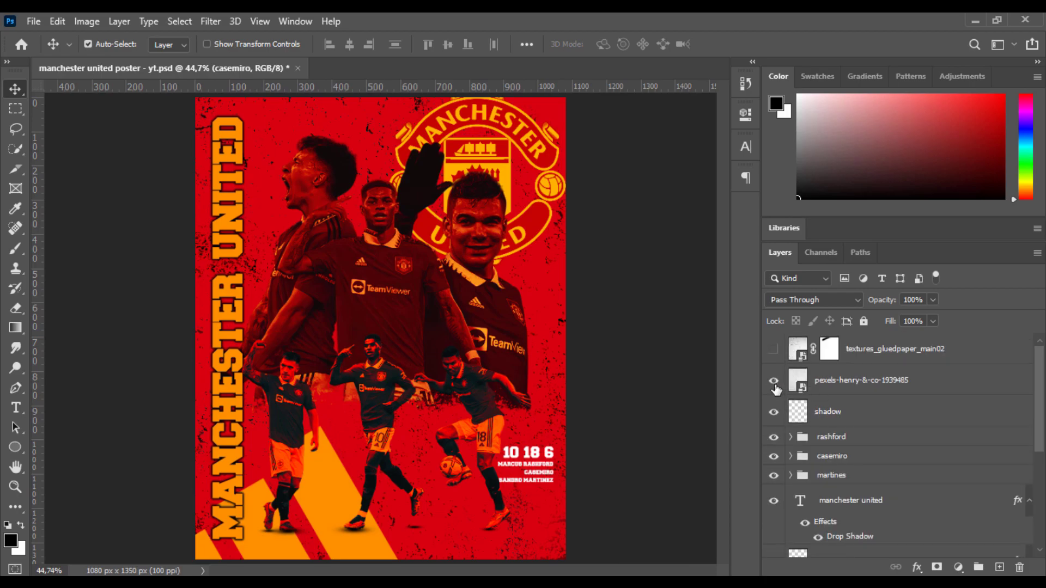
click(773, 350)
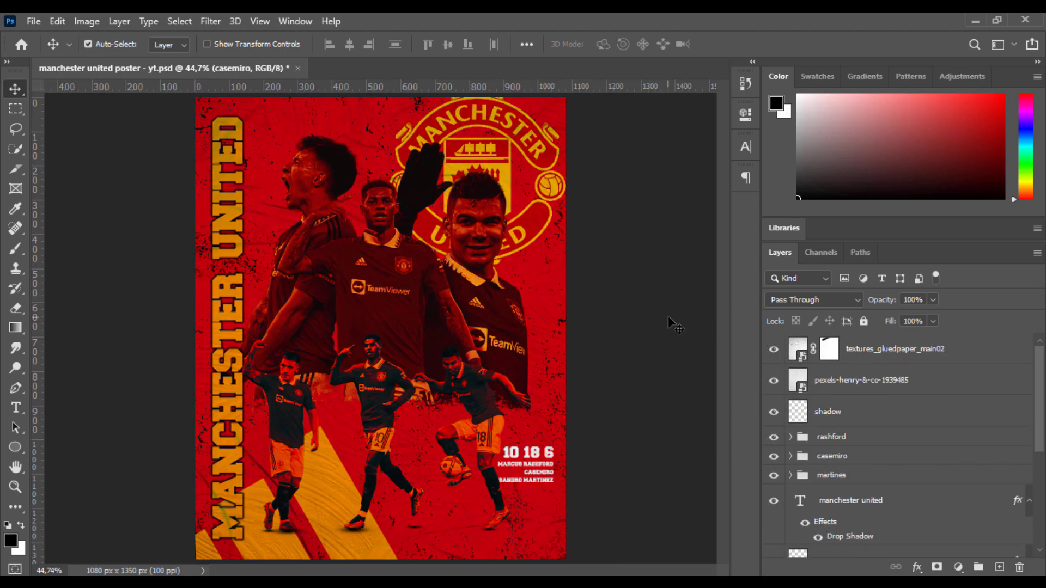
scroll(514, 438, up, 3)
scroll(516, 435, down, 3)
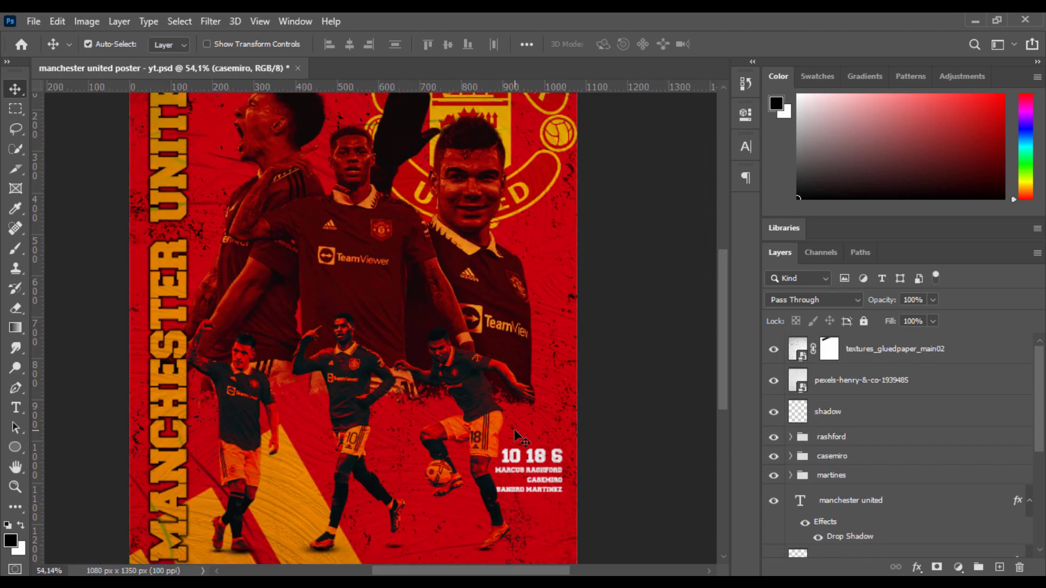
Group every layer above the Background into one group named edit.
click(901, 350)
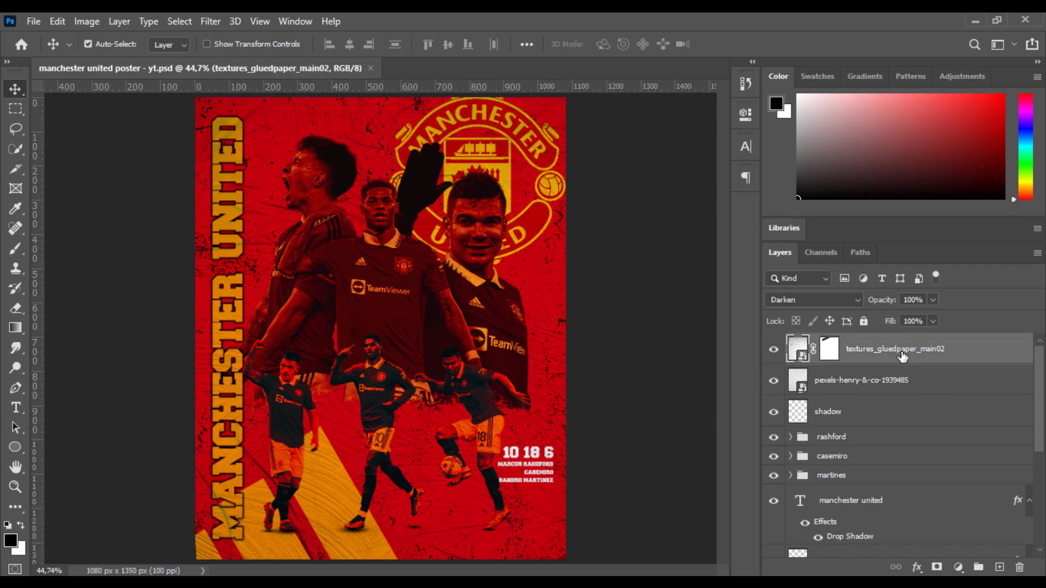
scroll(904, 381, down, 6)
shift+click(896, 517)
click(978, 567)
double_click(829, 343)
text(edit)
key(Return)
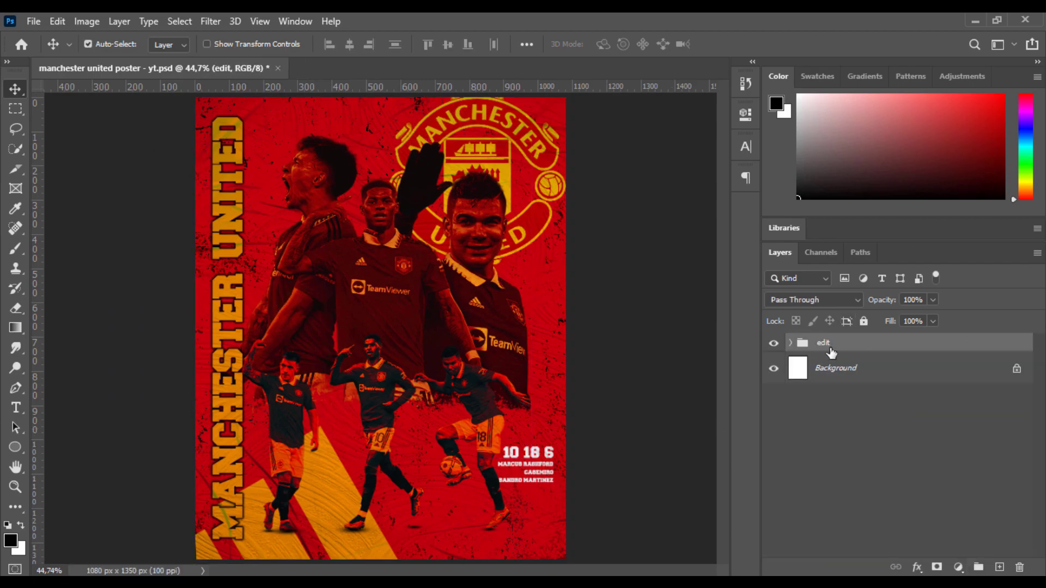
Try a Camera Raw filter on a merged copy of all visible layers.
key(ctrl+shift+alt+e)
right_click(826, 346)
click(882, 224)
click(210, 21)
click(237, 112)
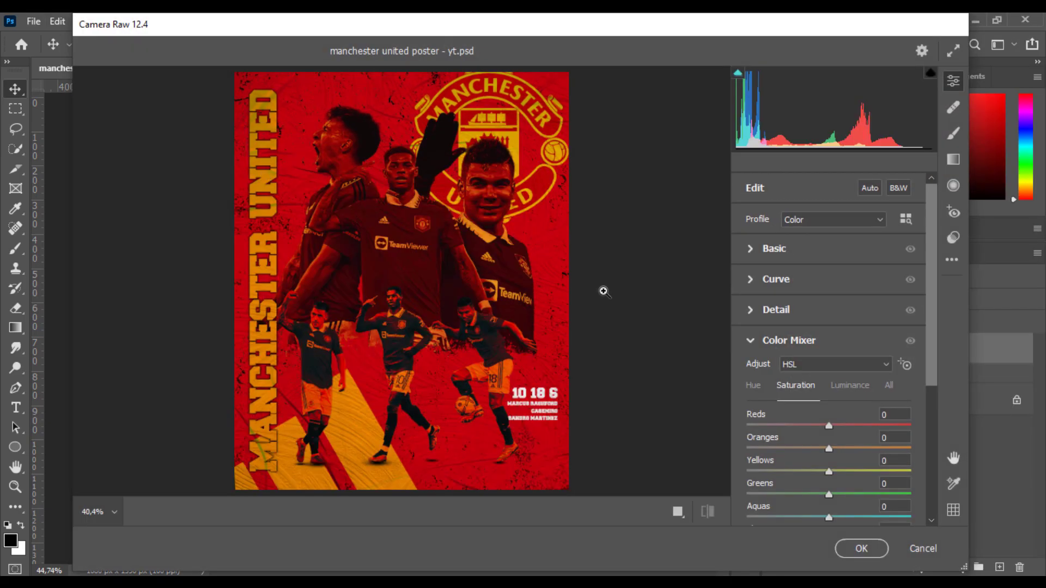
click(930, 547)
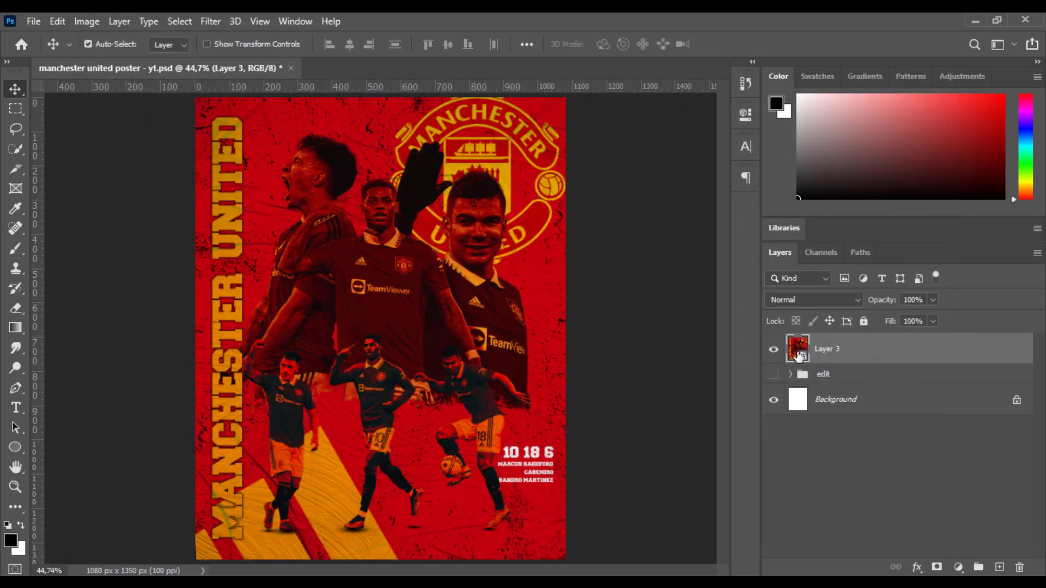
Draw a vertical rectangle about 35 px wide and 485 px high over the central player, directly above the manchester united text layer.
click(803, 374)
scroll(892, 439, down, 3)
click(896, 459)
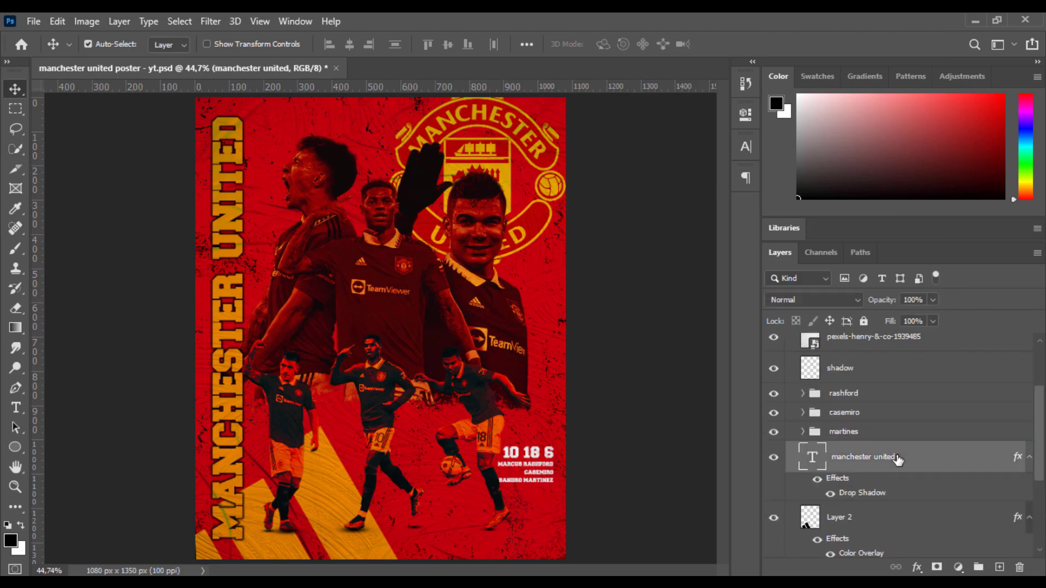
key(u)
right_click(16, 447)
click(54, 444)
drag(376, 178, 388, 345)
click(338, 471)
click(561, 233)
key(v)
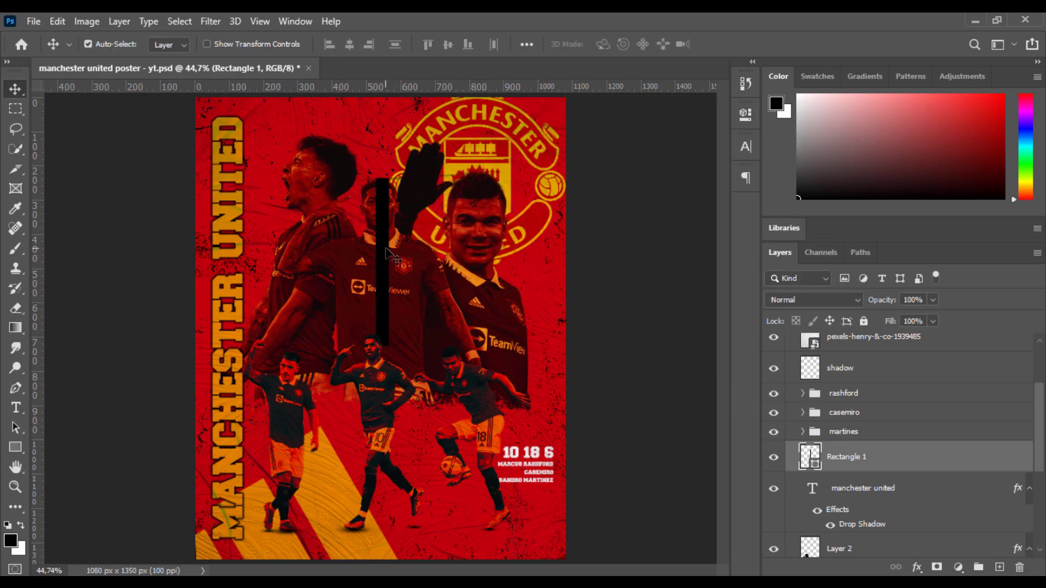
Narrow the vertical rectangle over the central player into a thinner stripe.
key(ctrl+t)
scroll(383, 245, up, 3)
scroll(382, 265, up, 1)
drag(393, 290, 381, 290)
key(Return)
key(ctrl+0)
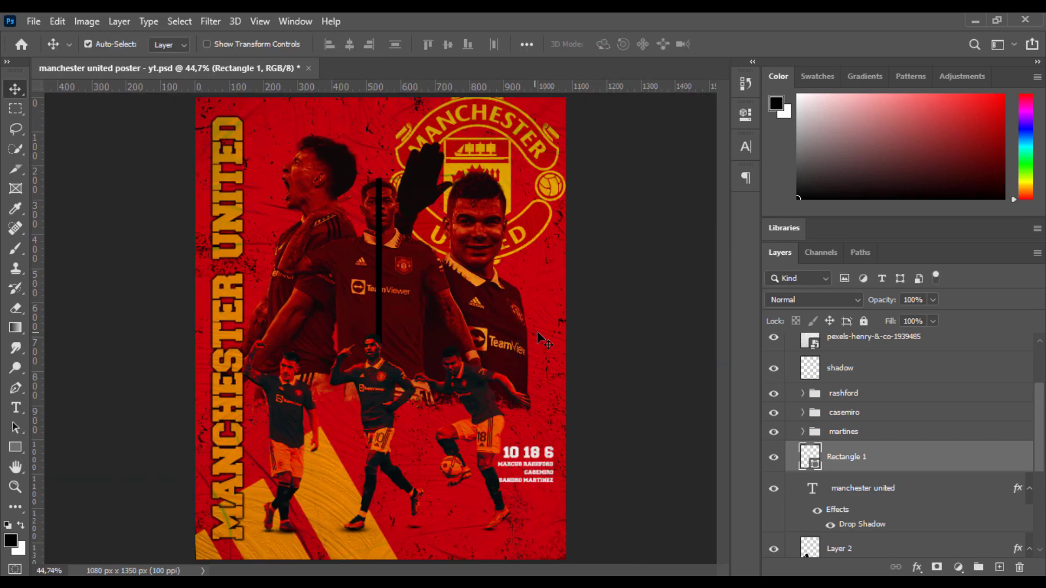
Recolor the vertical stripe to the poster's yellow-orange.
double_click(807, 460)
click(491, 359)
drag(744, 209, 743, 197)
key(Return)
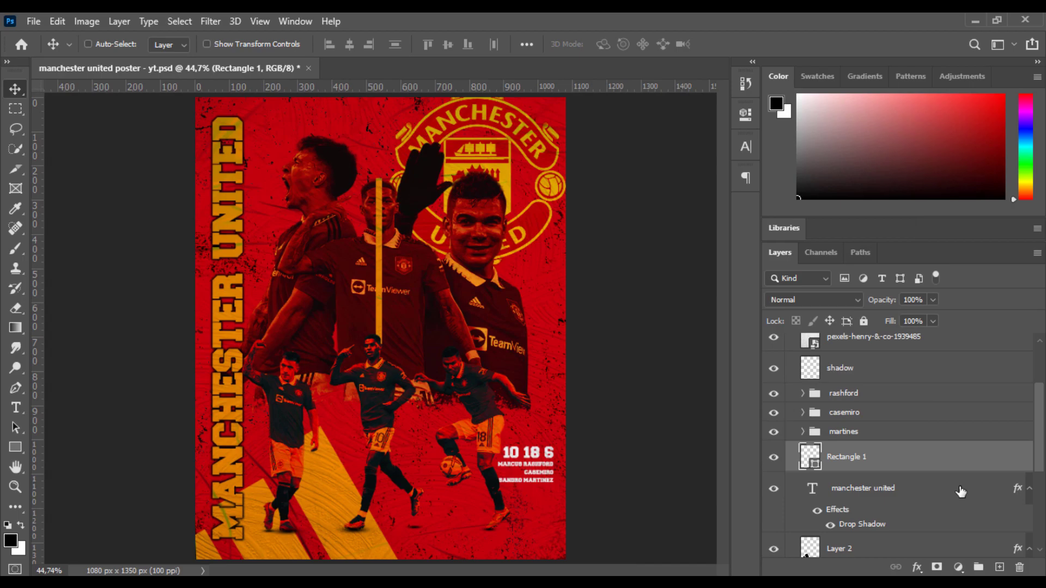
Duplicate the stripe twice, move one copy to the right and distribute the three stripes evenly across the gap.
key(ctrl+j)
key(ctrl+j)
key(shift+Right)
key(shift+Right)
key(shift+Right)
key(shift+Right)
key(shift+Right)
key(shift+Right)
key(shift+Right)
key(shift+Right)
key(shift+Right)
key(shift+Right)
key(shift+Right)
key(shift+Right)
key(shift+Right)
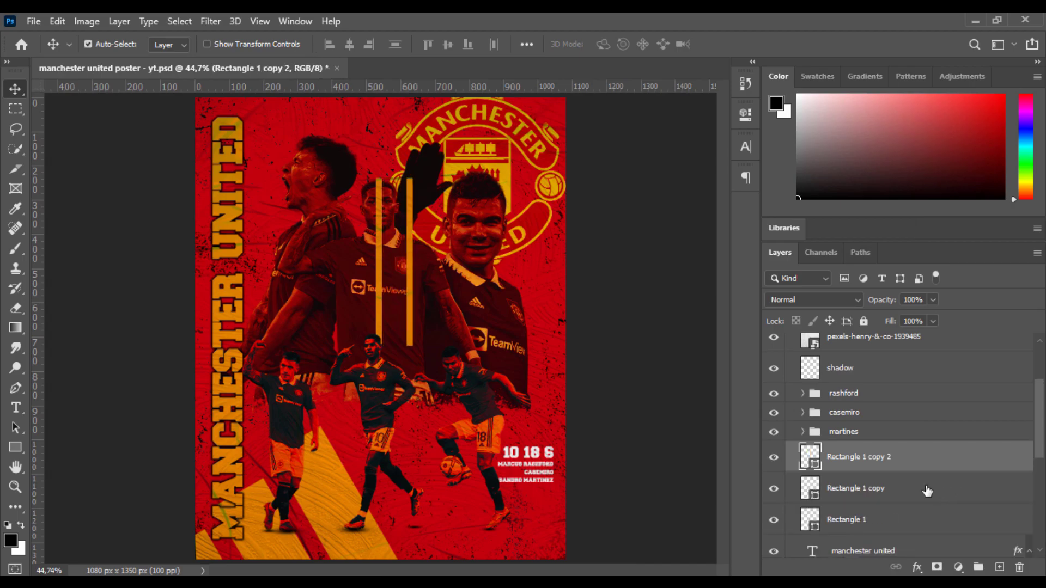
shift+click(891, 517)
click(493, 44)
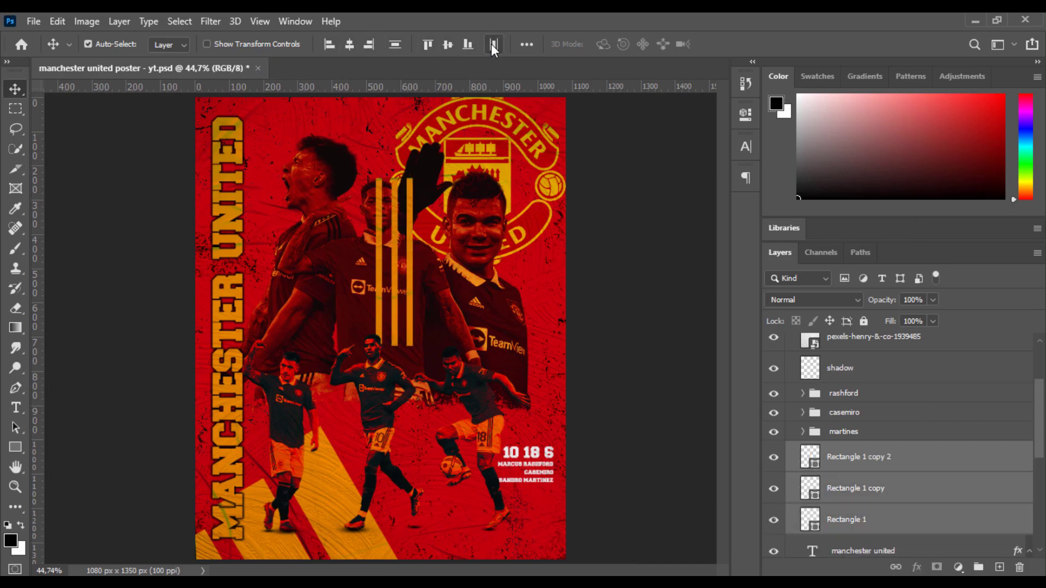
Enlarge the three stripes together and tighten their spacing by moving the rightmost copy closer and redistributing them evenly.
key(ctrl+t)
drag(417, 261, 431, 262)
key(Return)
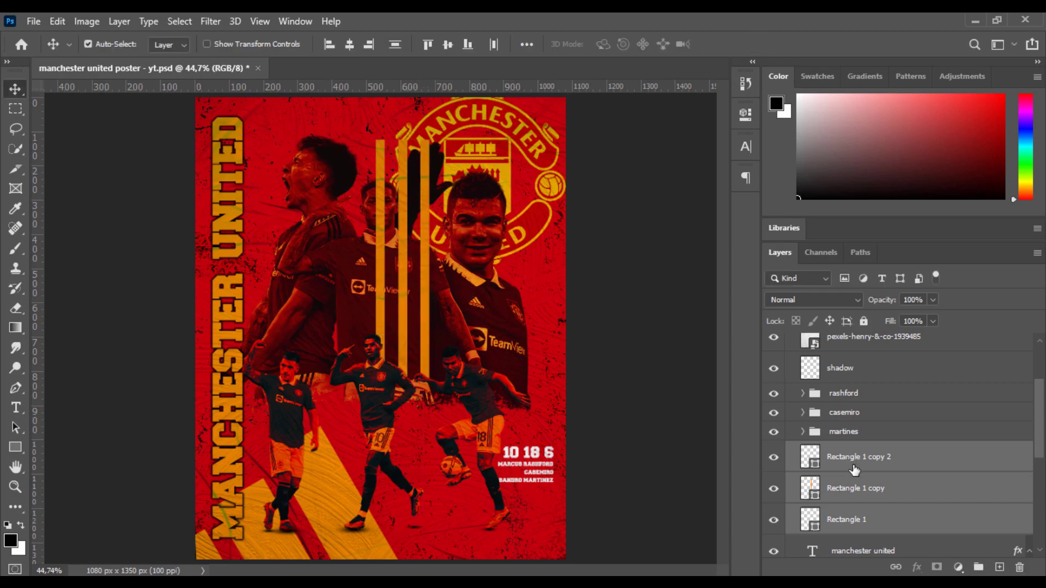
click(856, 464)
key(shift+Left)
key(shift+Left)
key(shift+Left)
key(shift+Left)
shift+click(877, 514)
click(494, 46)
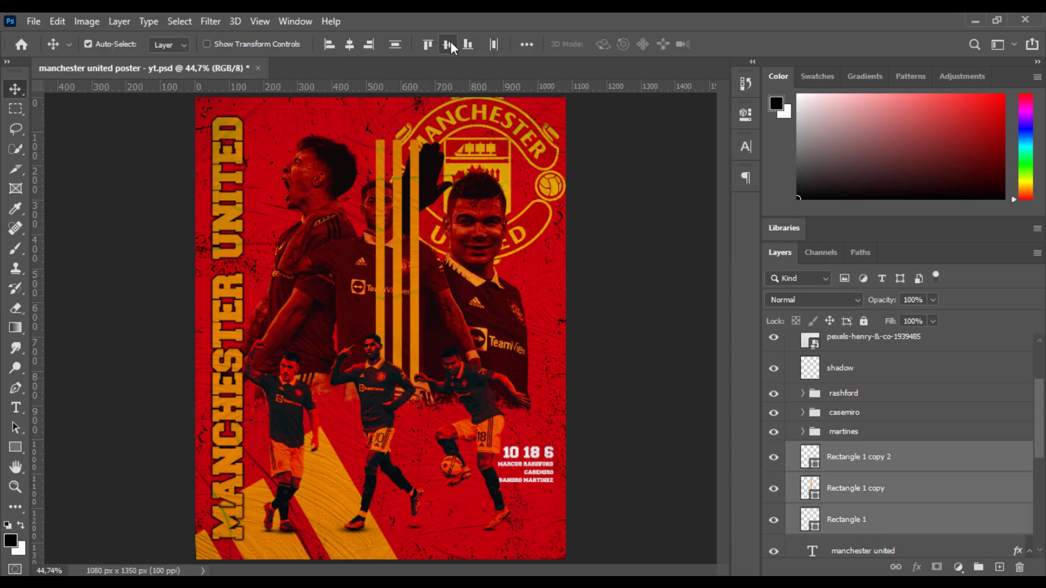
Group the three stripes and name the group line.
key(ctrl+g)
double_click(837, 452)
text(strip)
key(Return)
double_click(842, 451)
text(line)
key(Return)
Move the line group up against the poster's upper edge beside the crest and place it below the large casemiro group.
key(ctrl+t)
drag(398, 281, 360, 238)
key(shift+Left)
key(shift+Left)
key(Return)
drag(853, 464, 855, 522)
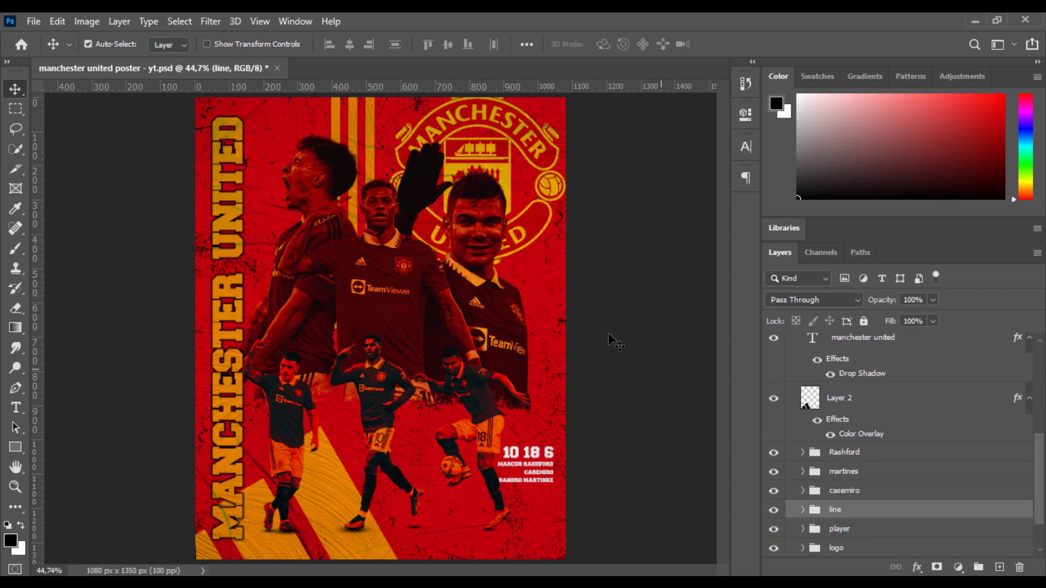
Move the line group about 220 px to the left so the three stripes stand beside the vertical title.
key(shift+Left)
key(shift+Left)
key(shift+Left)
key(shift+Left)
key(shift+Left)
key(shift+Left)
key(shift+Left)
key(shift+Left)
key(shift+Left)
key(shift+Left)
key(shift+Left)
key(shift+Left)
key(shift+Left)
key(shift+Left)
key(shift+Left)
key(shift+Left)
key(shift+Left)
key(shift+Left)
key(shift+Left)
key(shift+Left)
key(shift+Left)
key(shift+Left)
Nudge the vertical manchester united title slightly left, hiding the glued paper texture during the adjustment and showing it again.
click(228, 299)
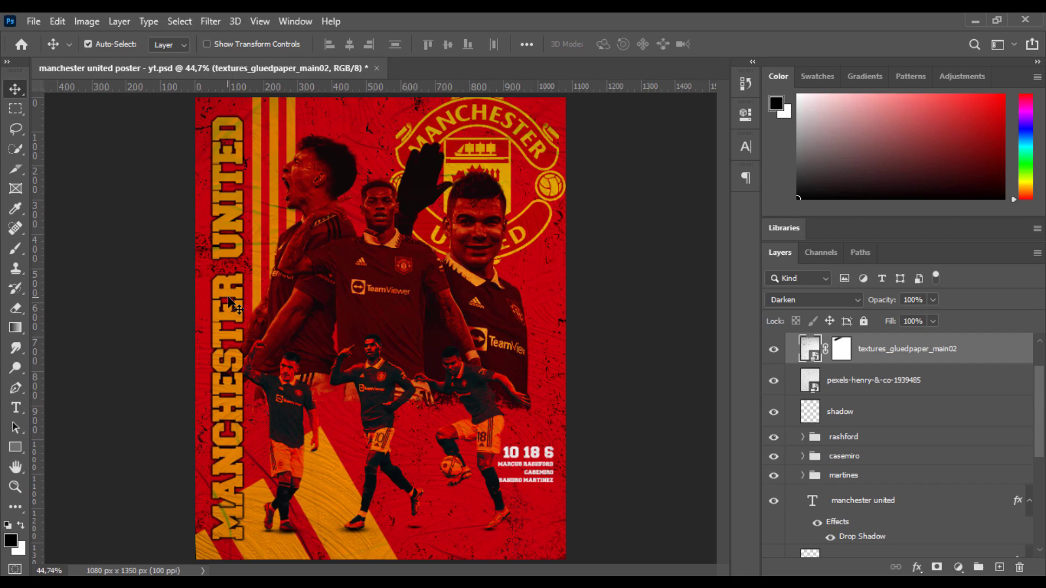
click(773, 349)
scroll(817, 414, down, 2)
click(865, 446)
key(shift+Left)
key(shift+Left)
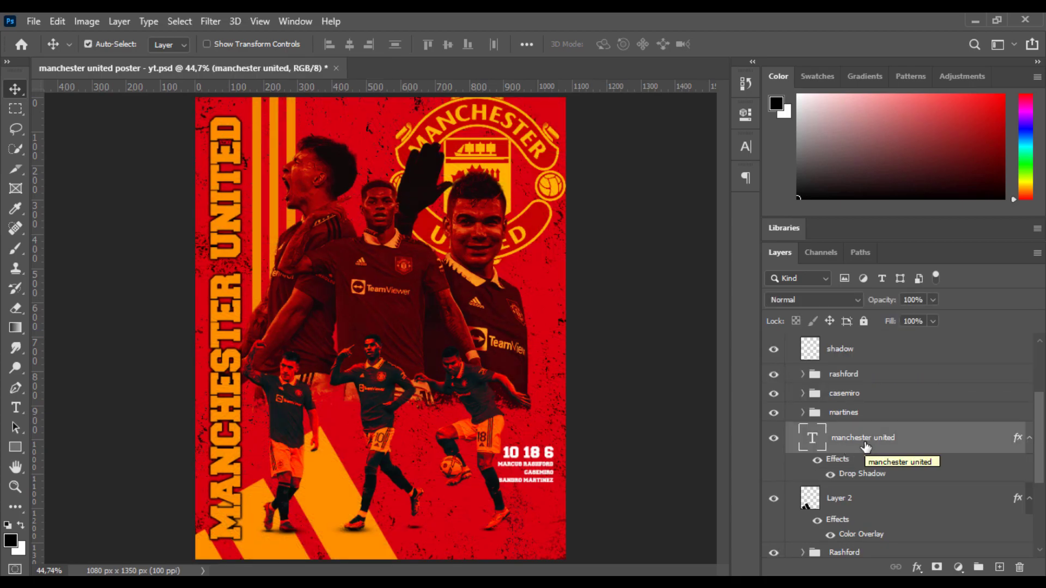
scroll(865, 446, up, 2)
click(773, 399)
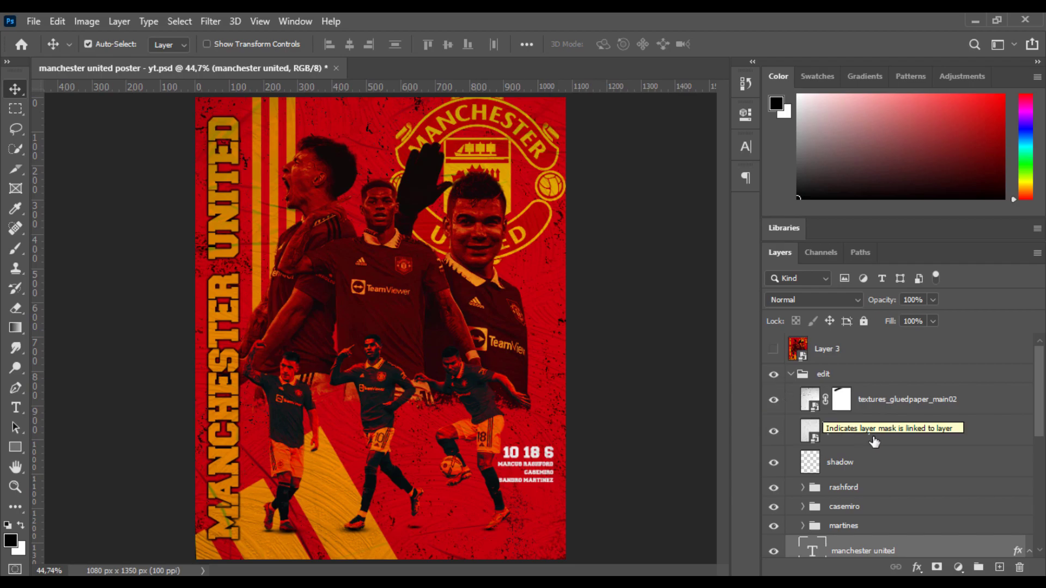
Duplicate the line group and place the copy at the poster's lower edge behind the kicking player, at about X 784.5, Y 1047.5 px.
scroll(834, 457, down, 5)
click(852, 460)
key(shift+Right)
key(shift+Right)
key(shift+Right)
key(shift+Right)
key(shift+Right)
key(shift+Right)
key(shift+Right)
key(shift+Right)
key(shift+Right)
key(shift+Right)
key(shift+Right)
key(shift+Right)
key(shift+Right)
key(shift+Right)
key(shift+Right)
key(shift+Right)
key(shift+Right)
key(shift+Right)
key(shift+Right)
key(shift+Right)
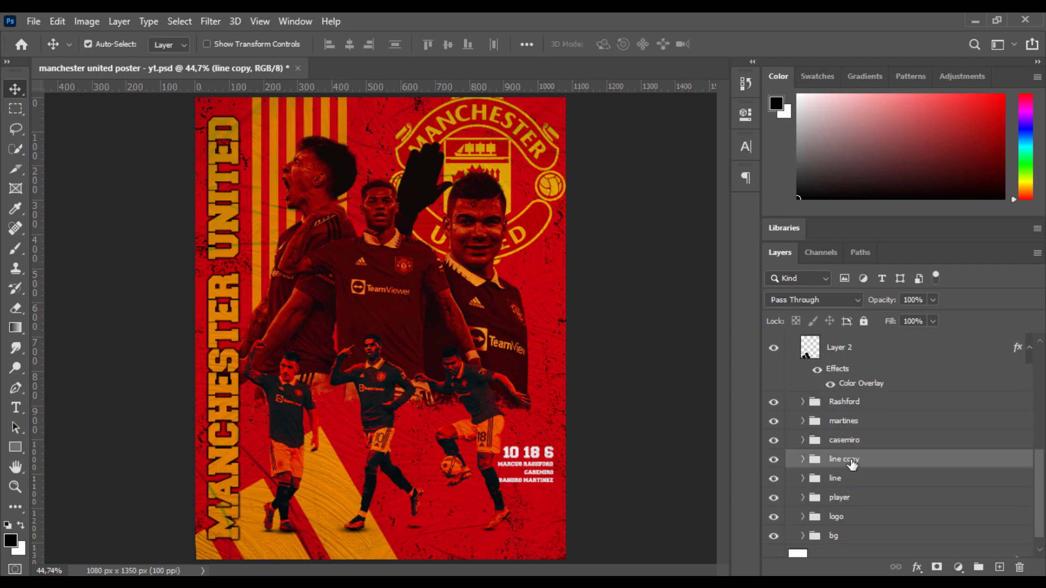
key(ctrl+t)
drag(371, 191, 471, 444)
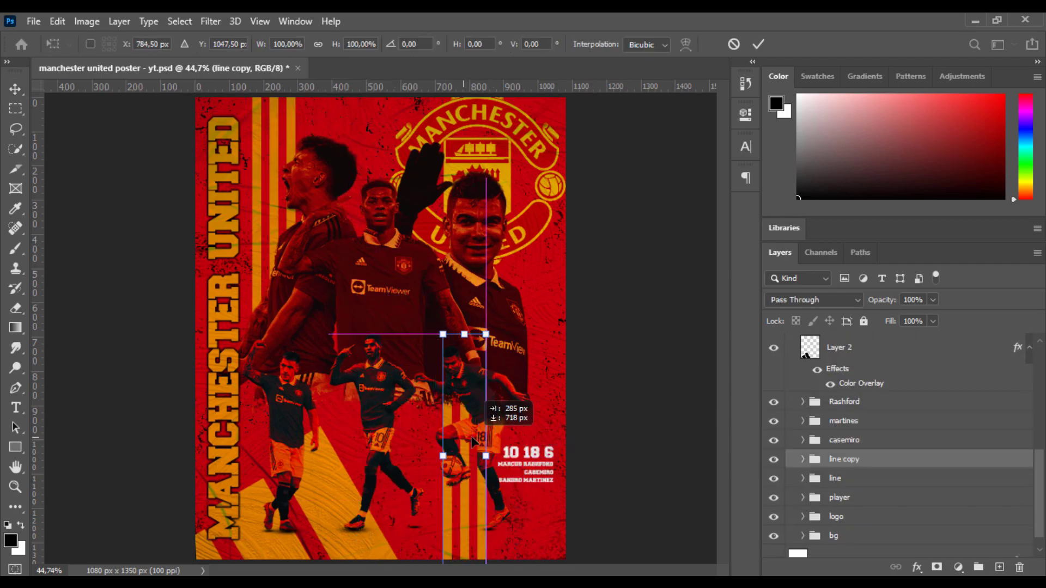
key(Return)
Place the copied stripe group below the logo group, directly above bg, and rename it line.
drag(894, 464, 875, 527)
double_click(850, 517)
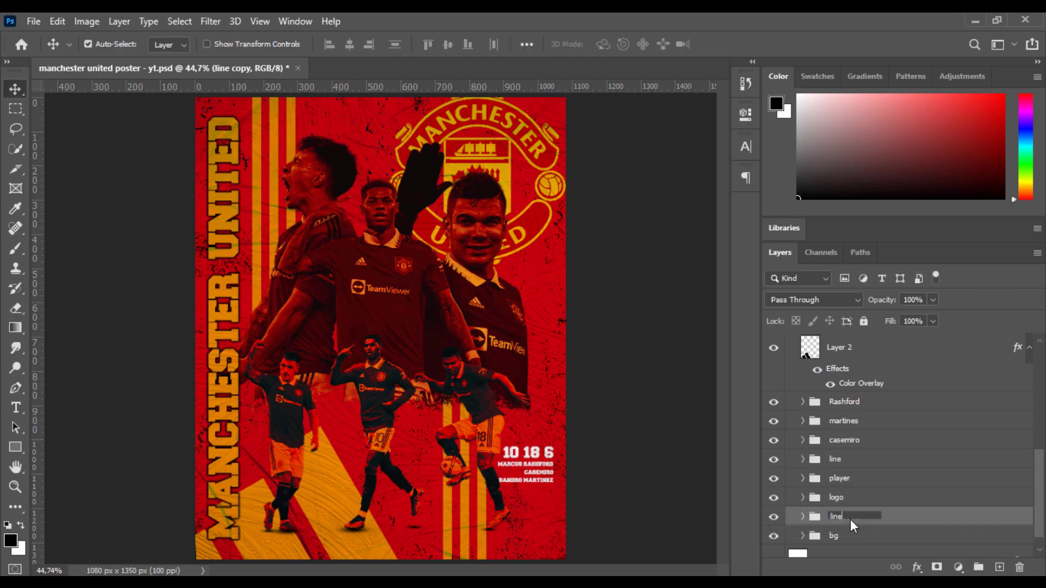
key(Return)
Shift the lower line group about 30 px right, to about X 814.5 px.
key(ctrl+t)
key(shift+Right)
key(shift+Right)
key(shift+Right)
key(shift+Right)
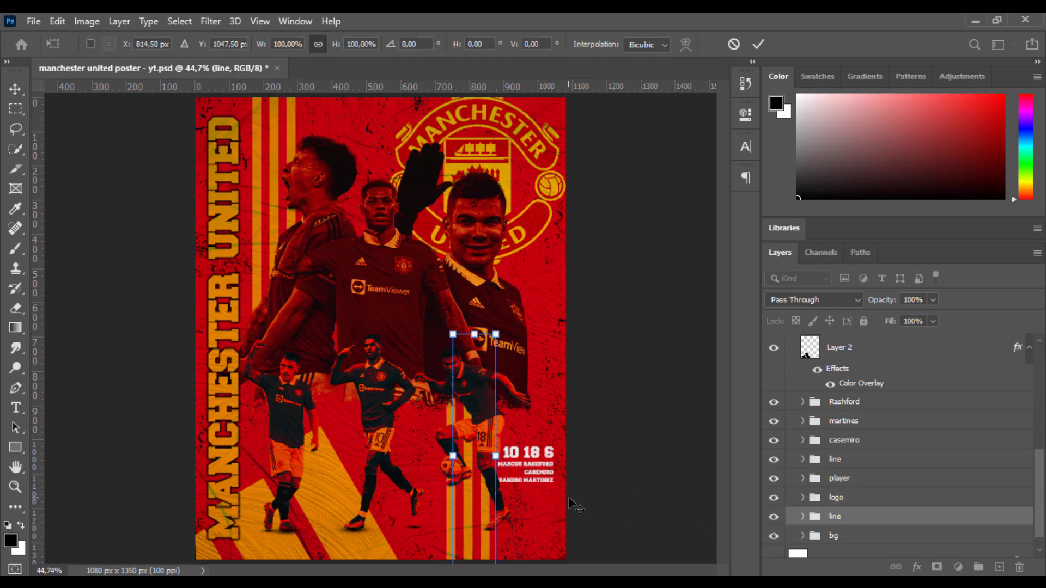
key(Return)
key(shift+Left)
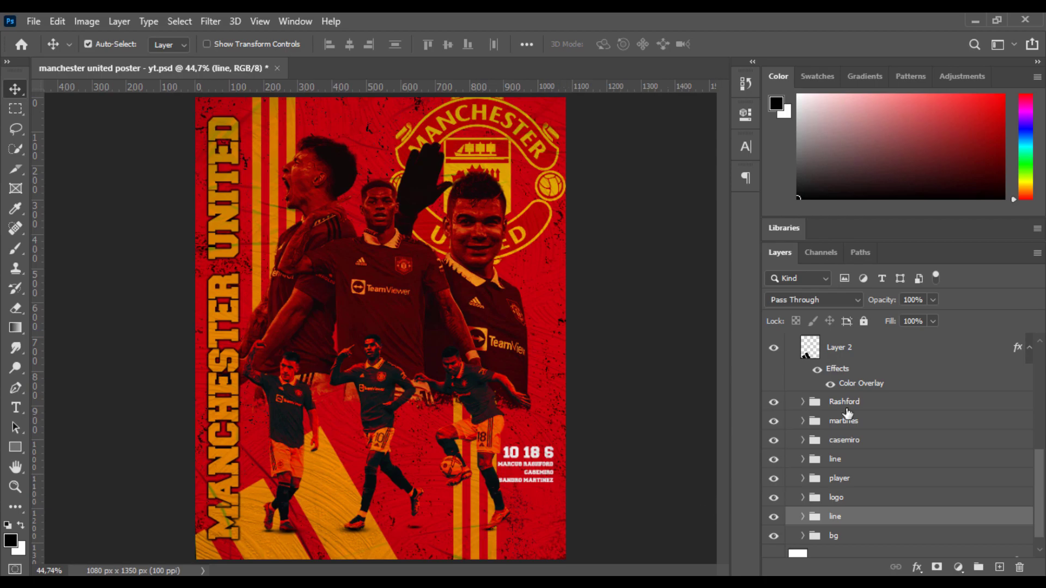
Collapse the edit group, stamp all visible layers into a new layer above it and convert that layer to a smart object.
scroll(787, 492, up, 8)
click(791, 375)
click(824, 379)
key(ctrl+alt+shift+e)
right_click(826, 381)
click(895, 223)
Open the Camera Raw filter on the merged smart object and adjust its tone curve, slightly lifting the darkest tones.
click(211, 21)
click(268, 114)
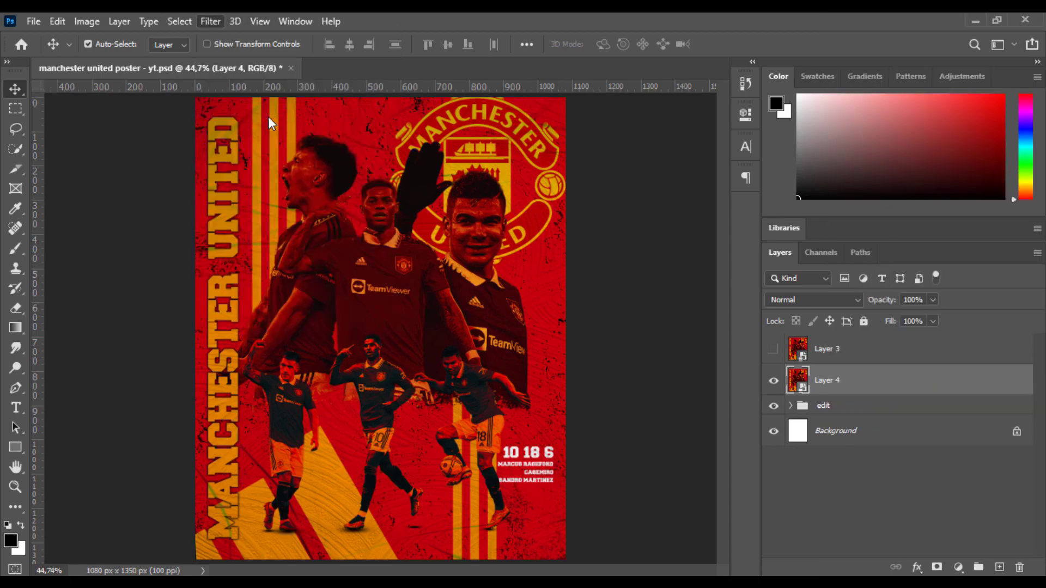
click(784, 348)
click(790, 280)
click(789, 219)
click(790, 251)
click(787, 194)
click(788, 278)
click(785, 393)
drag(786, 393, 785, 391)
drag(744, 432, 744, 428)
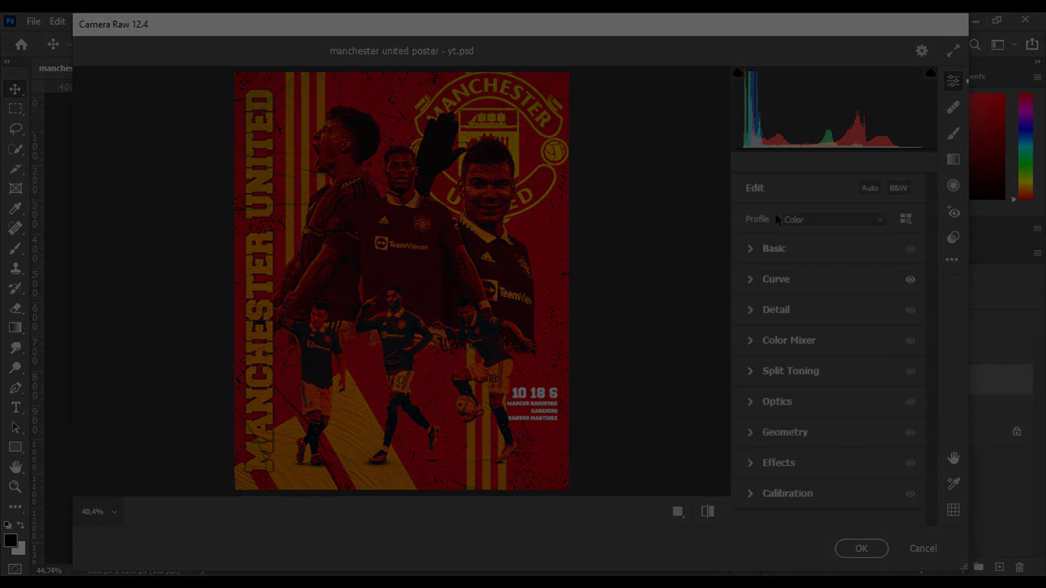
click(776, 219)
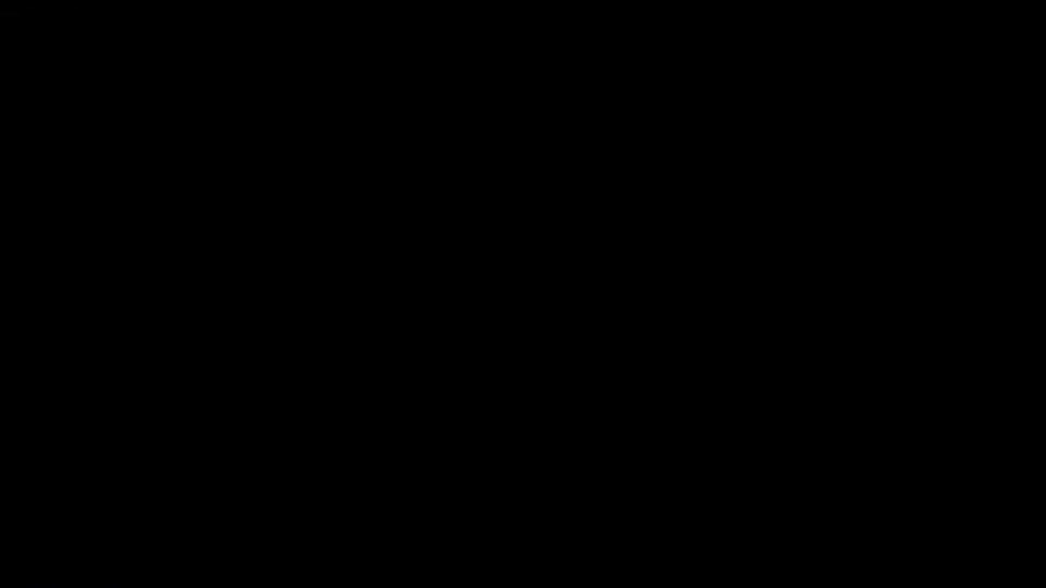